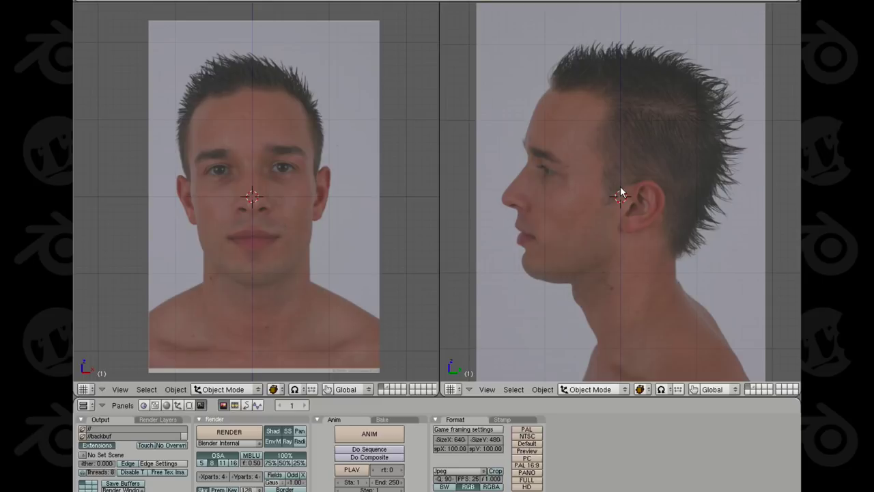
Add a mesh plane at the head's centre and rotate it 90 degrees in the side view so it stands upright
key("space")
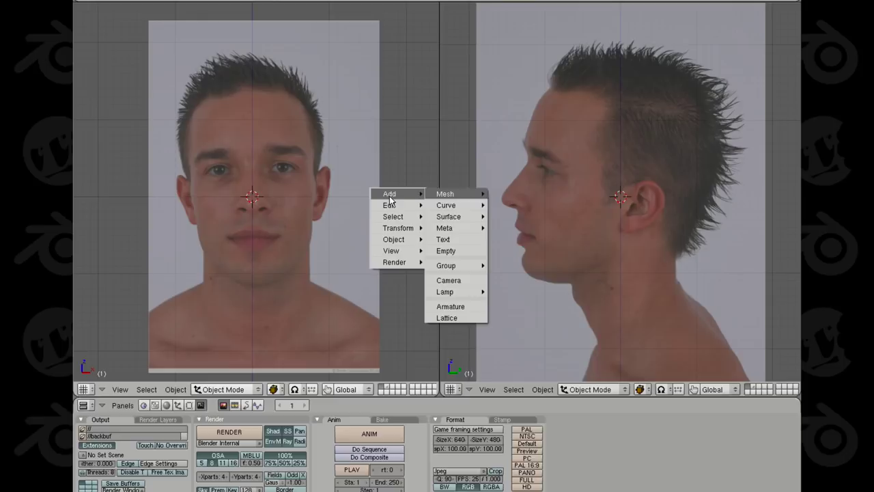
mouse_move(459, 195)
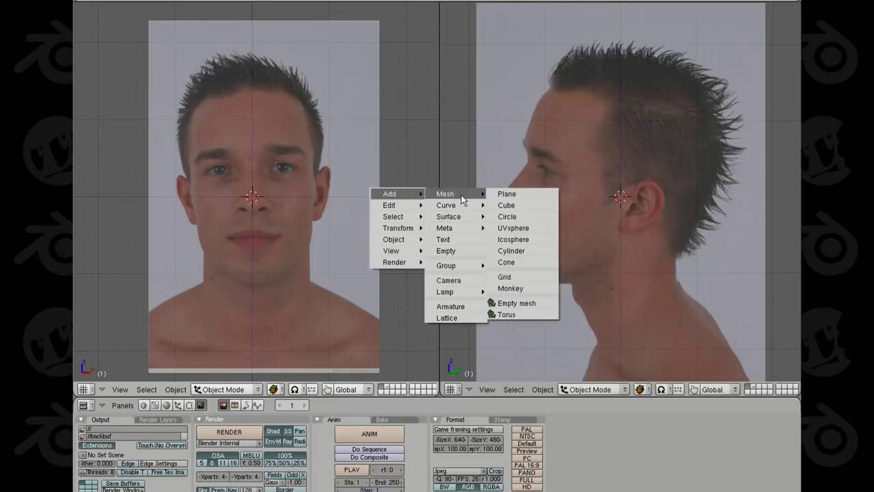
left_click(509, 194)
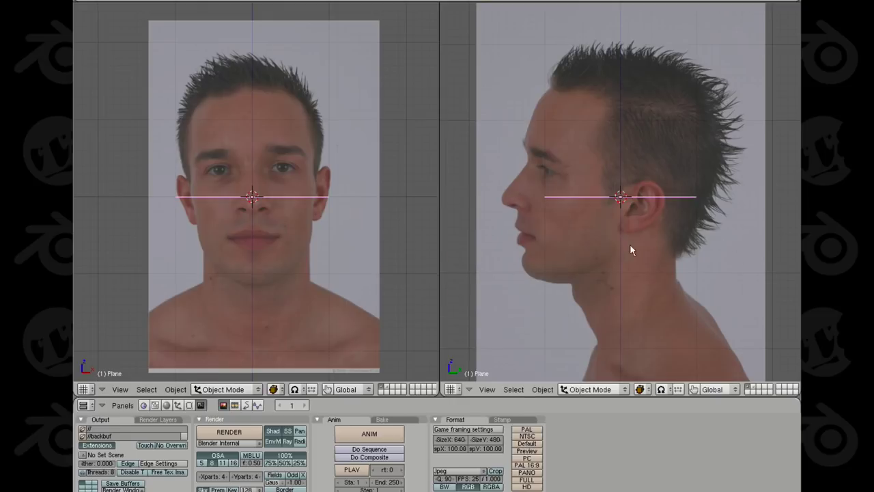
middle_click_drag(380, 183, 304, 248)
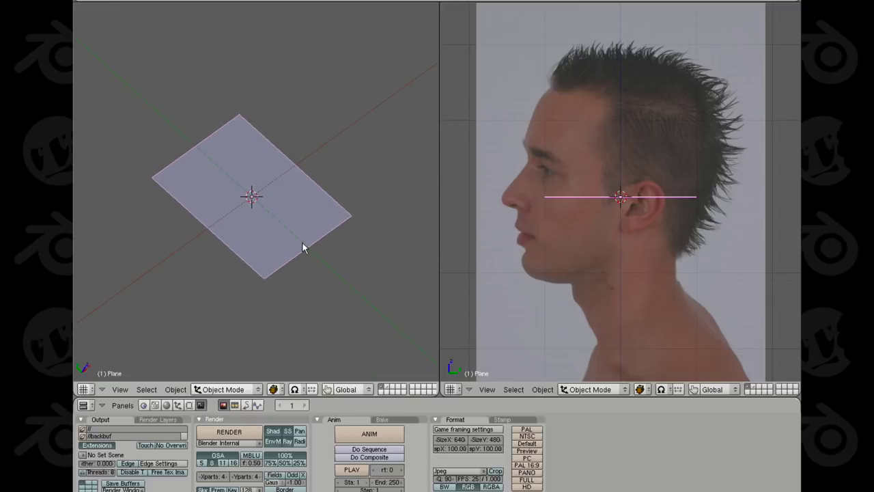
key("KP_1")
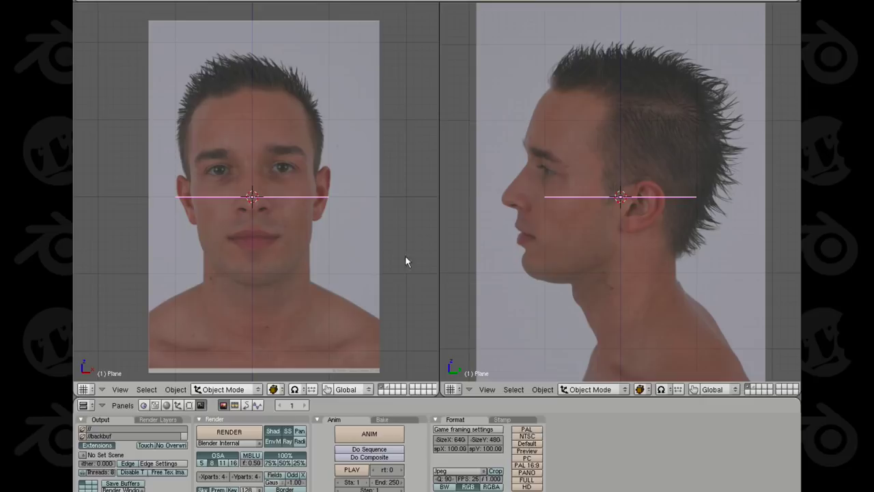
key("r")
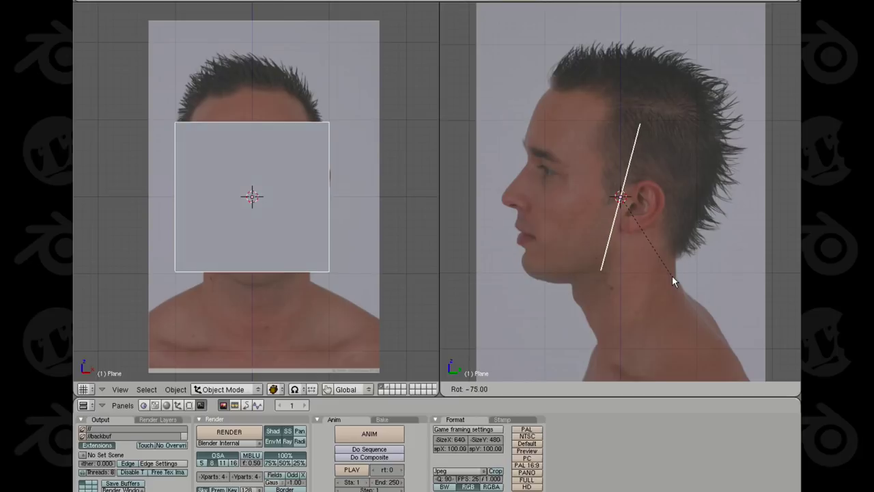
left_click(707, 263)
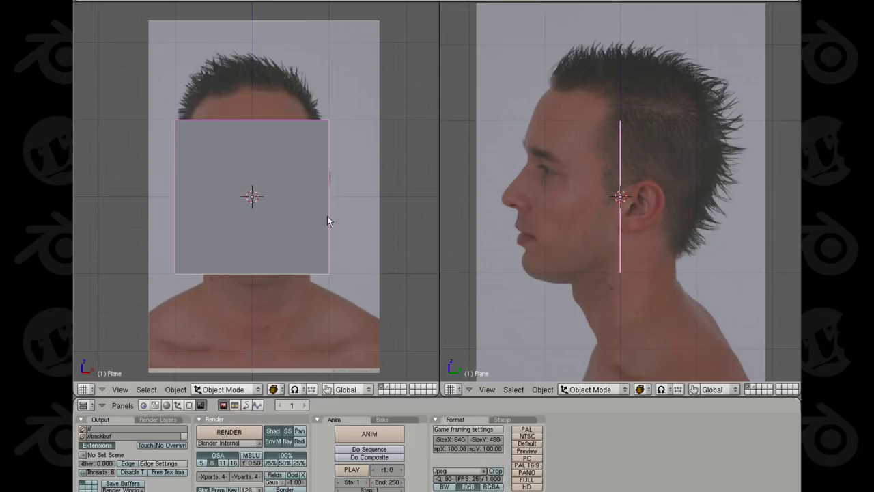
Enter Edit Mode and cut the plane with one centred vertical edge loop in the front view
key("Tab")
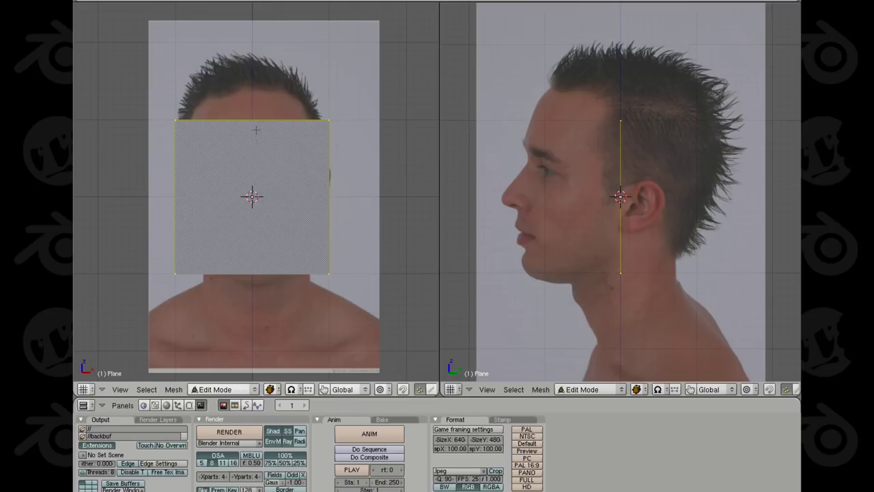
key("ctrl+r")
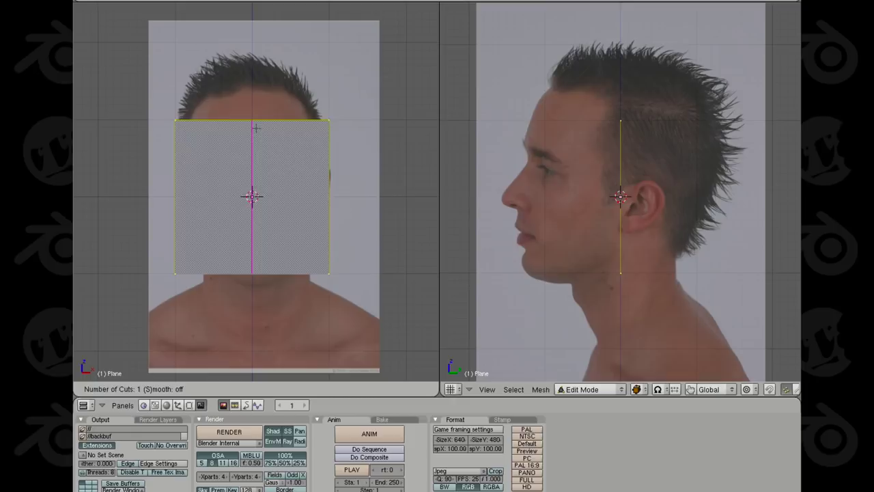
left_click(256, 127)
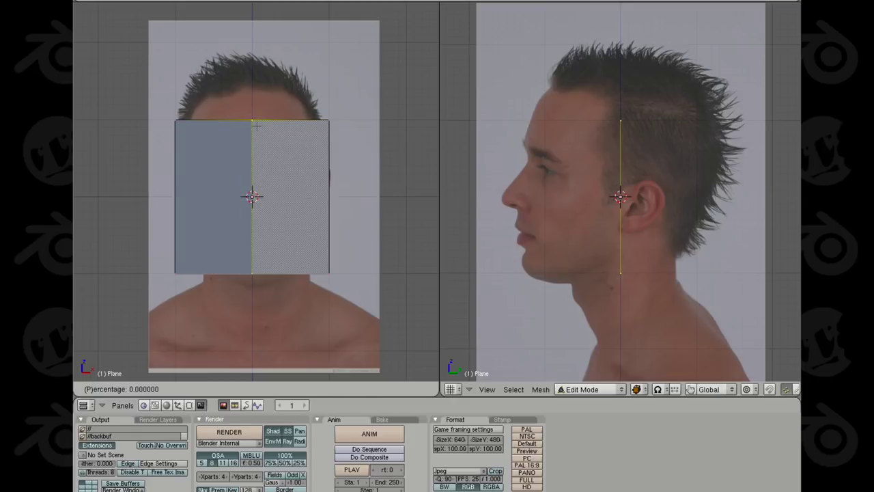
left_click(256, 125)
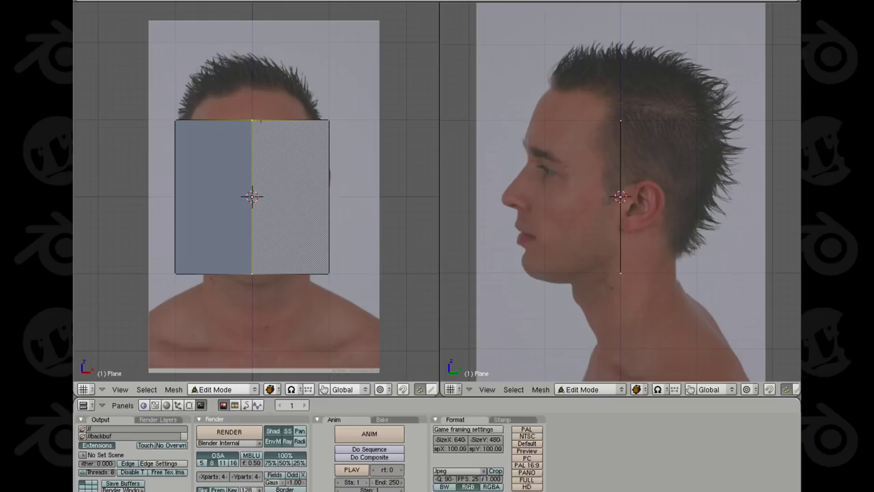
Delete the two outer vertices on the negative X side so only half of the plane remains
right_click(168, 278)
right_click(175, 121, "shift")
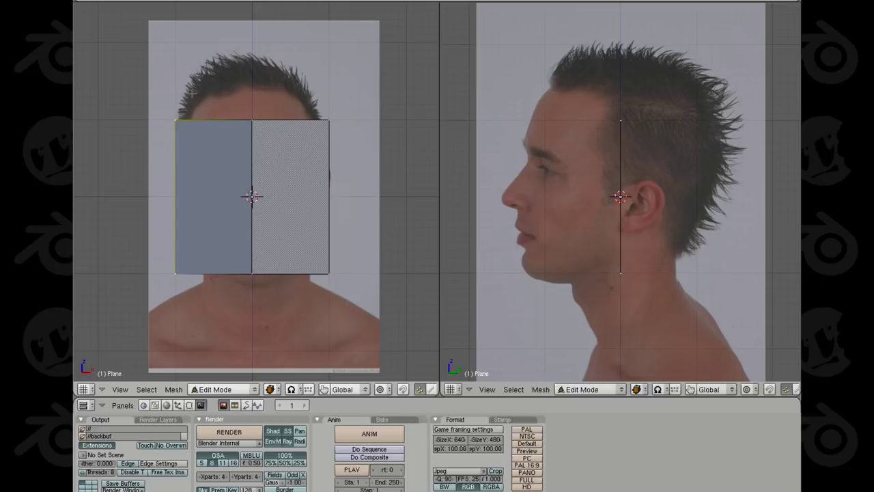
key("x")
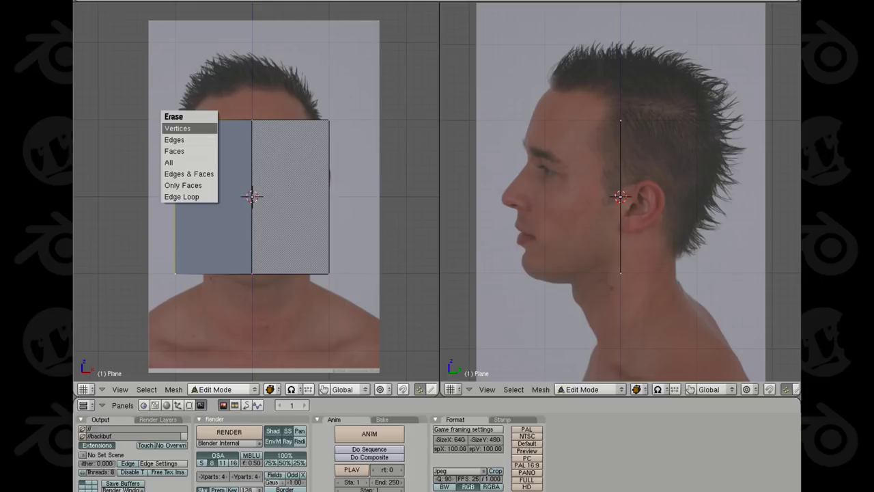
key("Return")
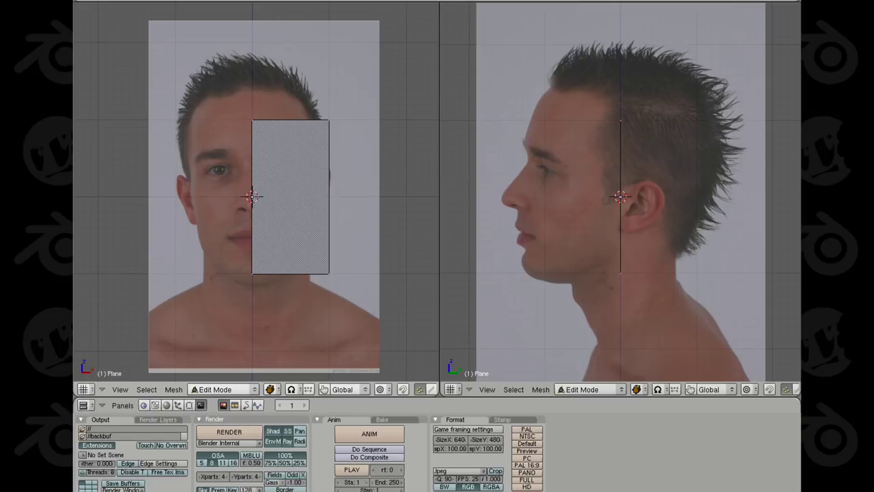
Add a Mirror modifier to the half plane and enable Do Clipping
left_click(190, 405)
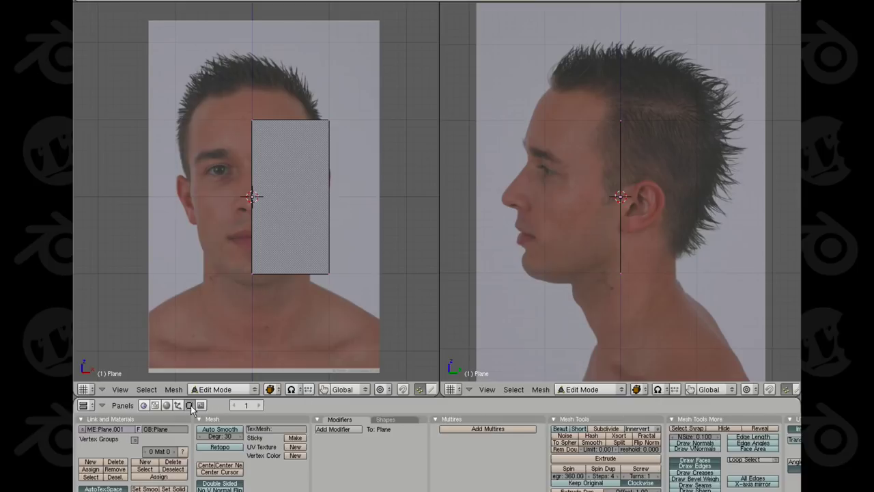
left_click(347, 430)
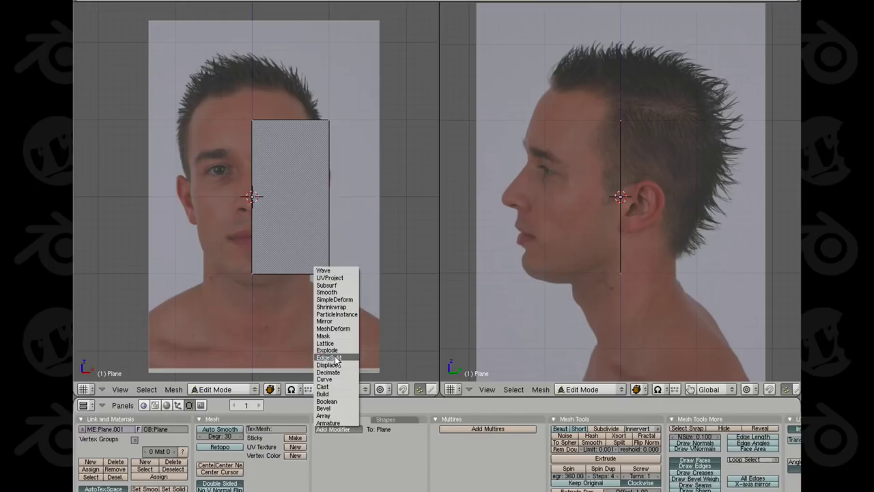
left_click(338, 321)
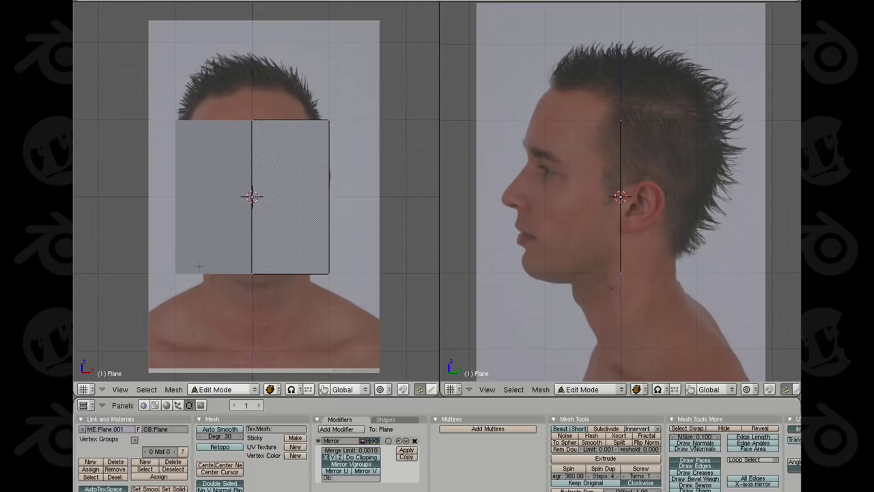
left_click(359, 464)
Try moving the lower centre vertex to test clipping at the mirror line
right_click(263, 268)
key("g")
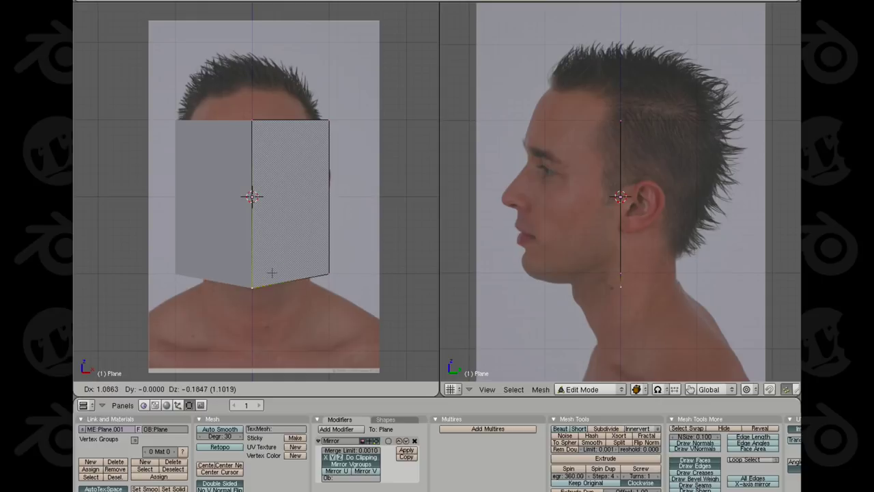
right_click(231, 270)
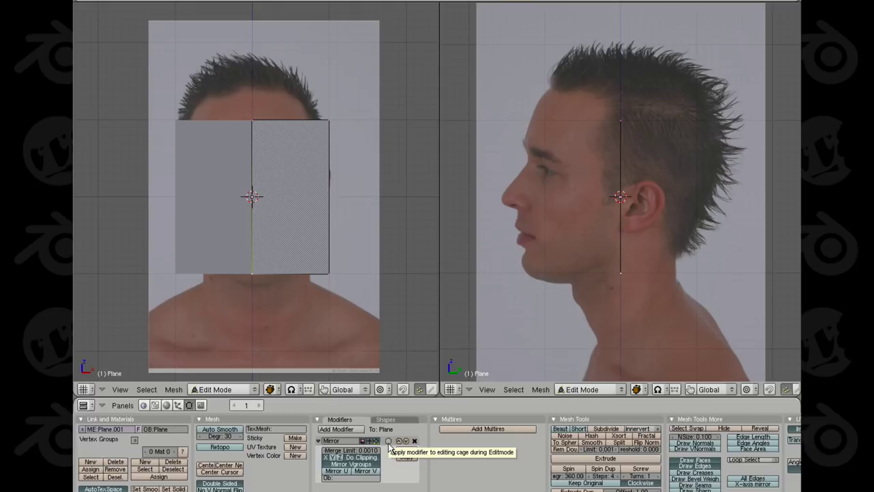
Apply the Mirror modifier to the editing cage and try moving an upper corner vertex on the mirrored half
left_click(388, 442)
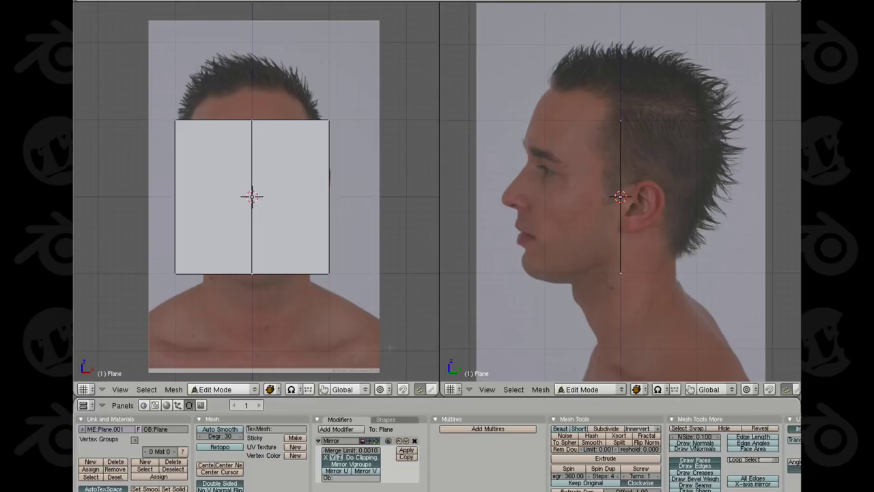
middle_click_drag(250, 138, 249, 219)
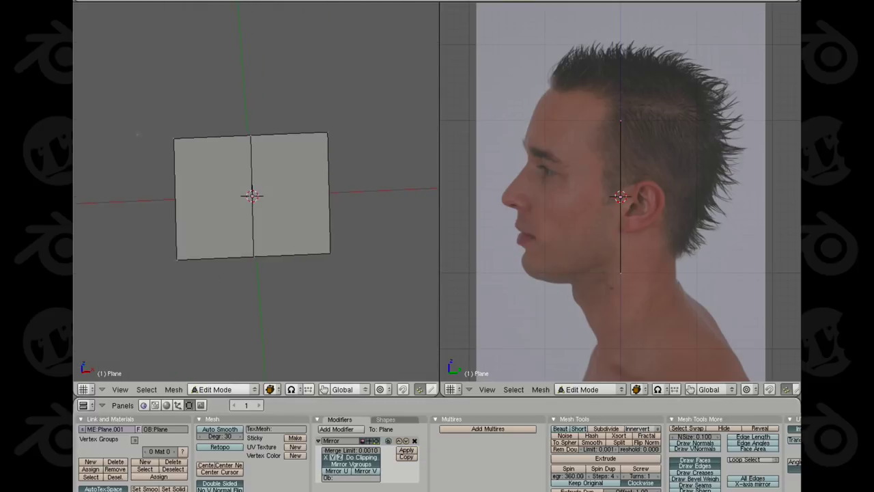
key("g")
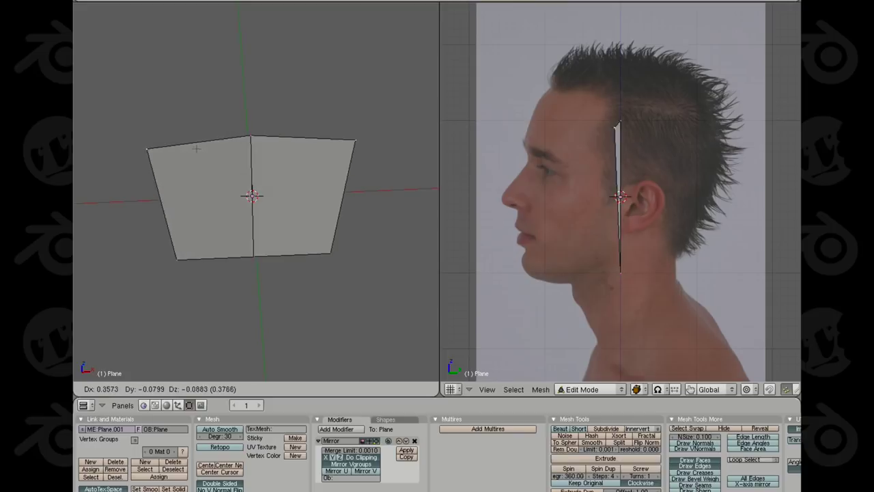
right_click(199, 145)
Restore the front view and make the mesh see-through over the face photo
key("KP_1")
key("z")
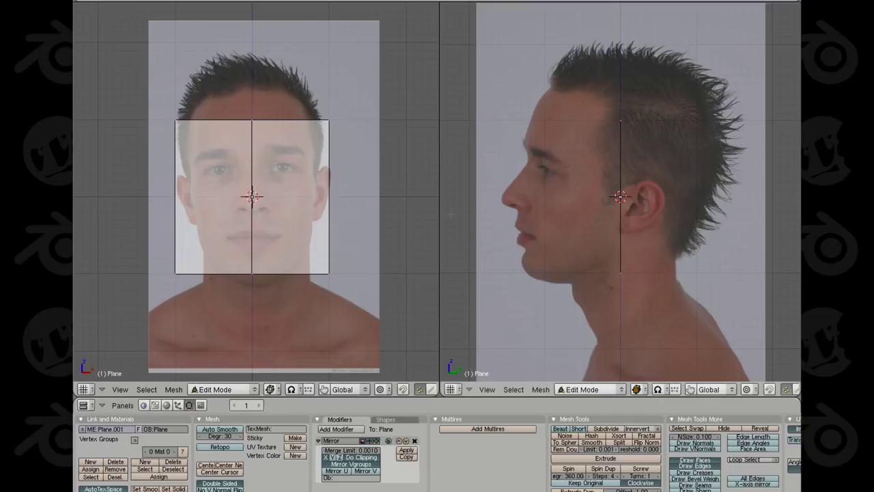
middle_click_drag(294, 186, 292, 203, "shift")
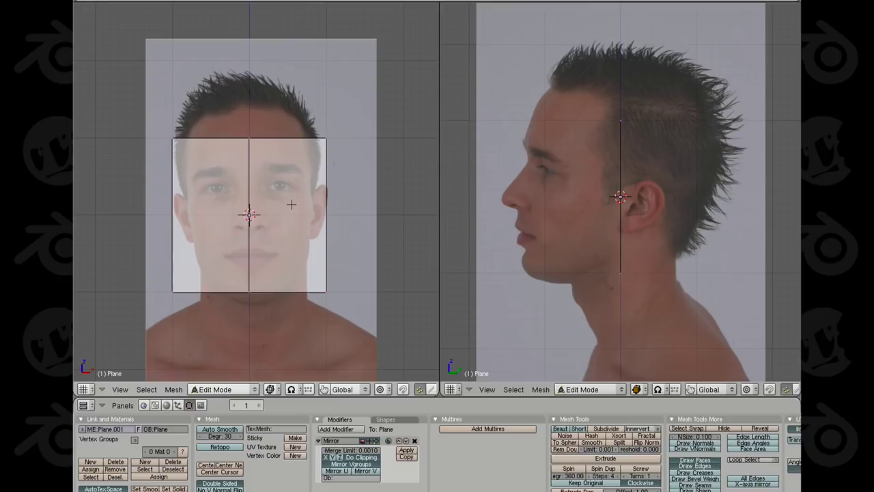
Try deleting all vertices of the plane, and undo the deletion
key("a")
key("x")
key("Return")
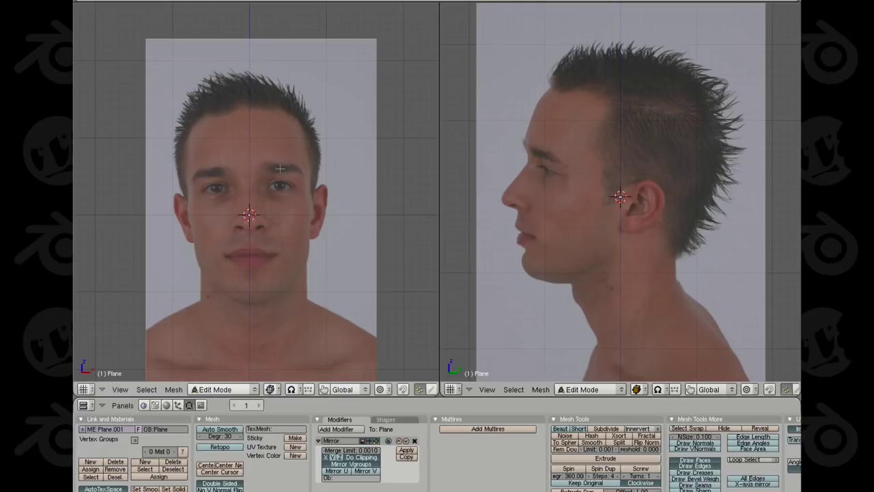
key("ctrl+z")
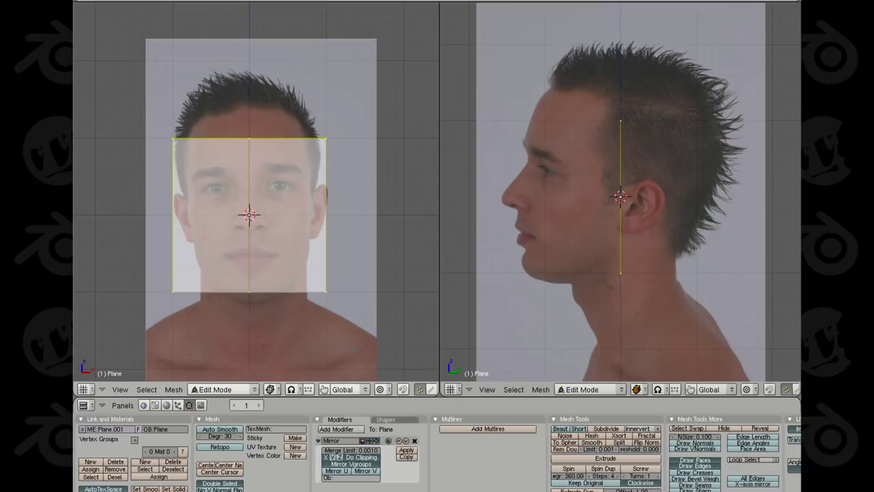
Scale the whole mesh to about 0.1 and place it over the nose bridge on the mirror line in the front view
key("s")
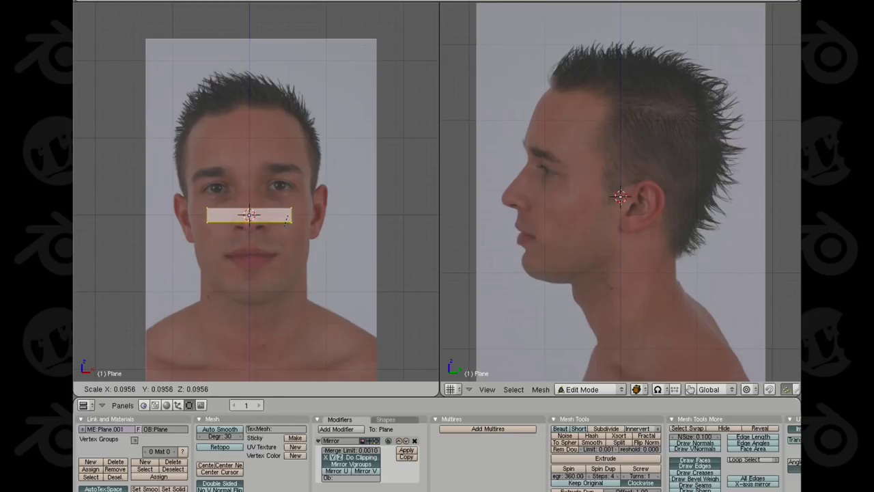
left_click(279, 219)
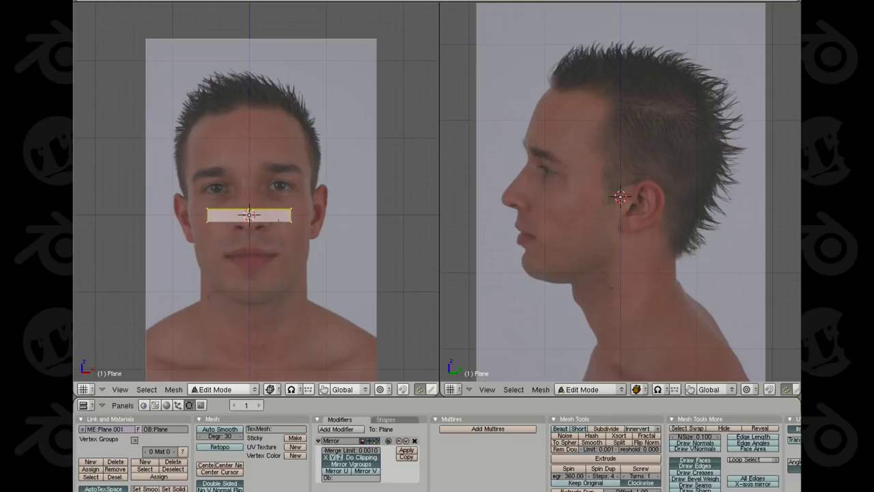
key("g")
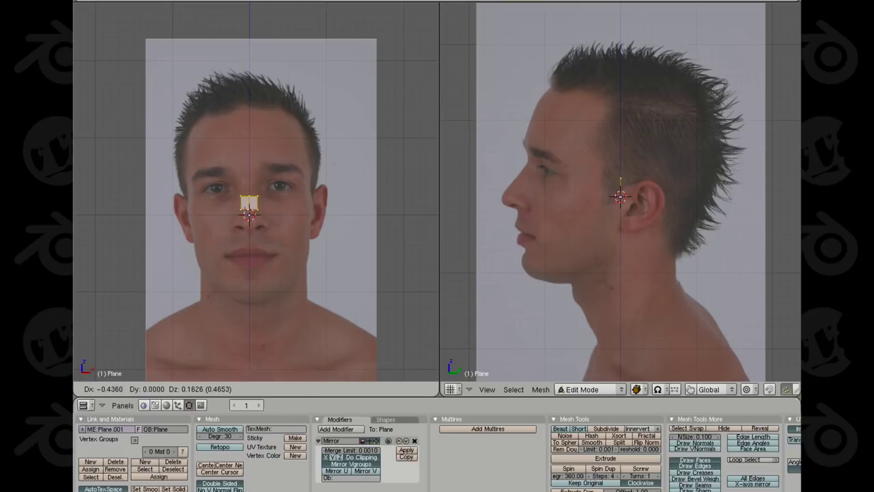
key("Return")
Move the mesh about -1.47 units along global Y to the front of the nose in the side view
key("g")
key("y")
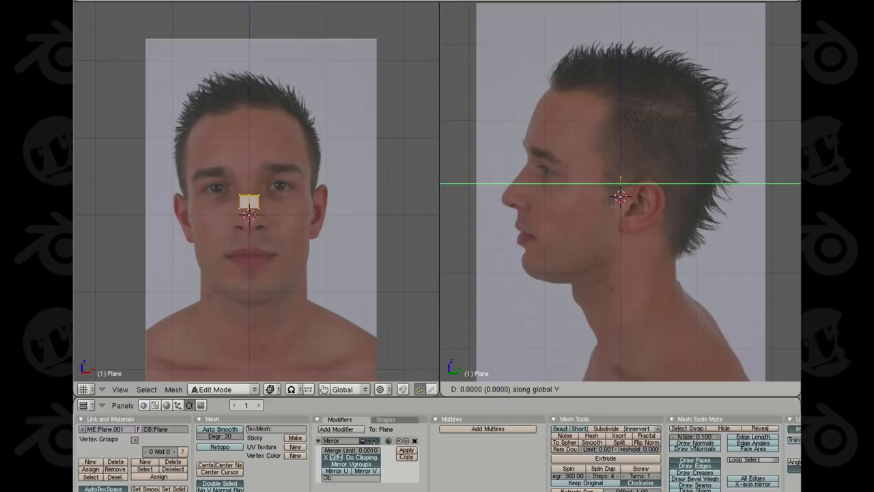
key("Return")
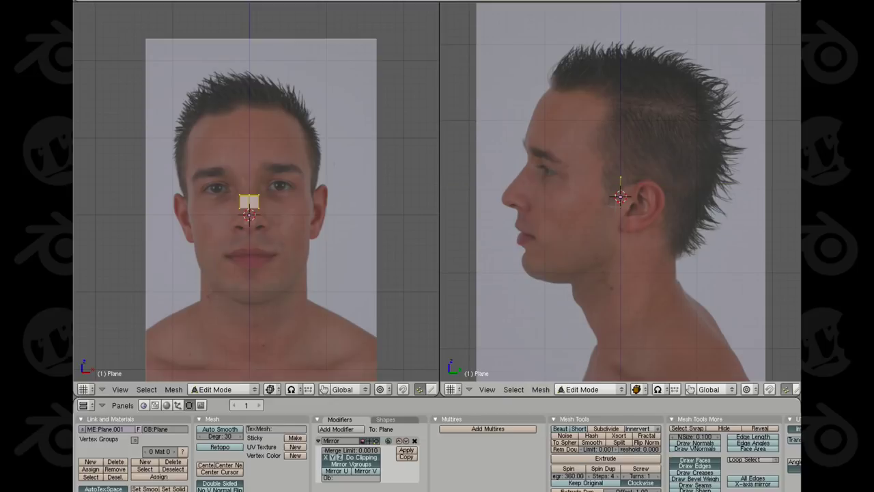
key("g")
key("y")
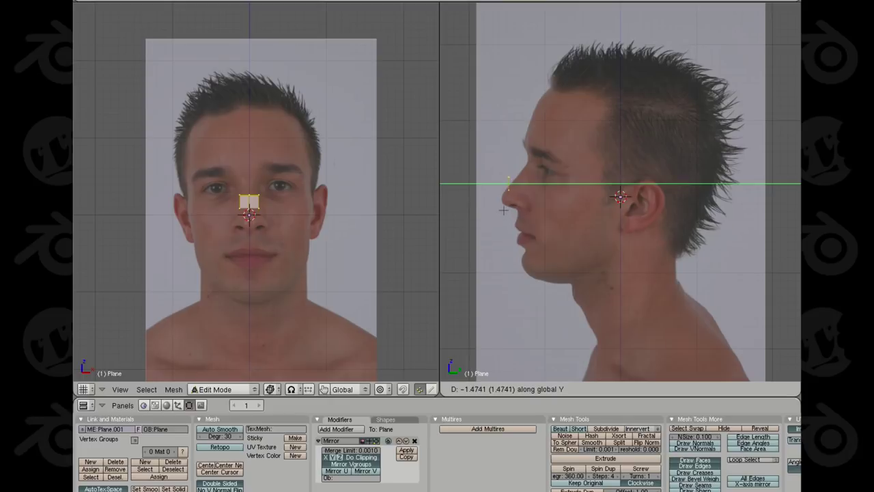
left_click(503, 210)
Try moving the mesh's upper vertices back onto the nose bridge profile in the side view
mouse_move(516, 211)
middle_mouse_down("shift")
mouse_move(601, 220)
mouse_move(599, 153)
middle_mouse_up("shift")
key("z")
key("a")
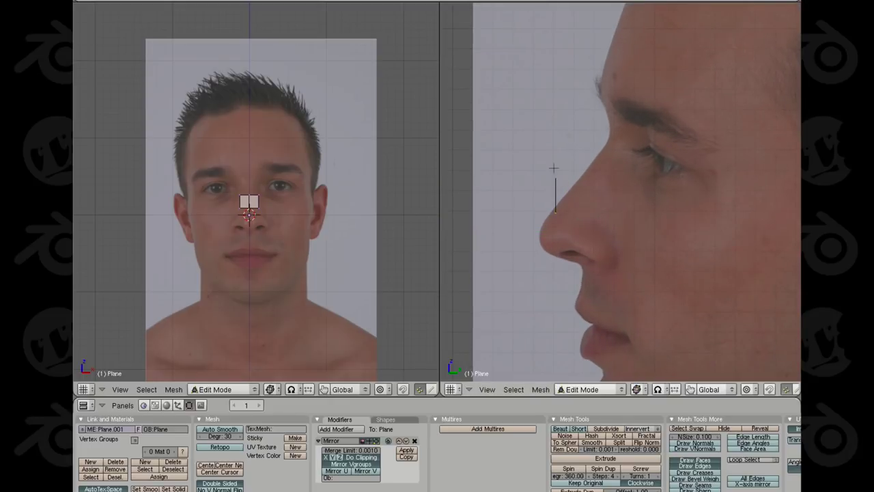
key("b")
left_click_drag(532, 157, 571, 195)
key("g")
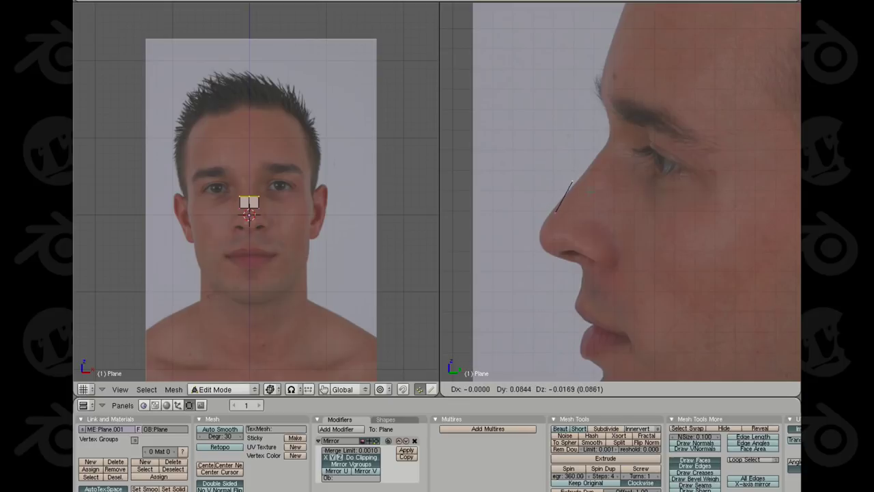
right_click(572, 179)
key("a")
key("z")
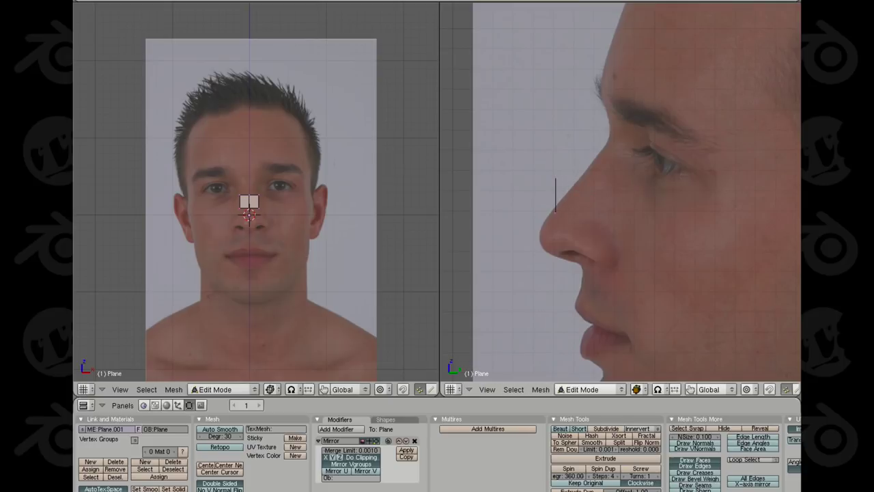
Move the mesh's upper vertices about 0.12 units back along Y onto the nose bridge profile in the side view
scroll(572, 179, "down", 3)
middle_click_drag(734, 209, 616, 235)
key("KP_3")
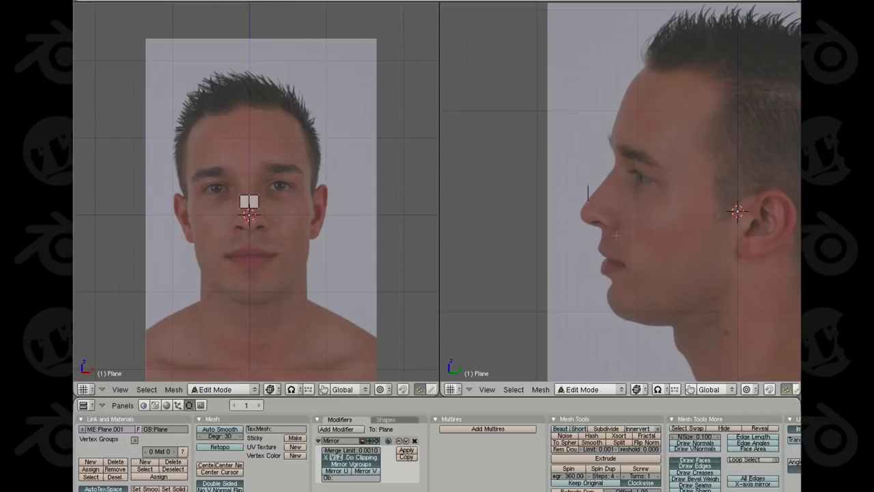
scroll(617, 235, "up", 2)
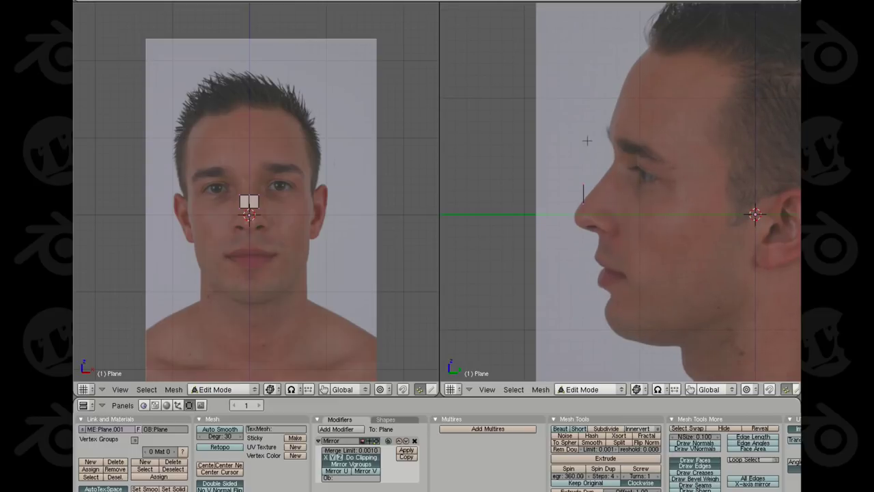
key("b")
left_click_drag(562, 149, 611, 194)
key("g")
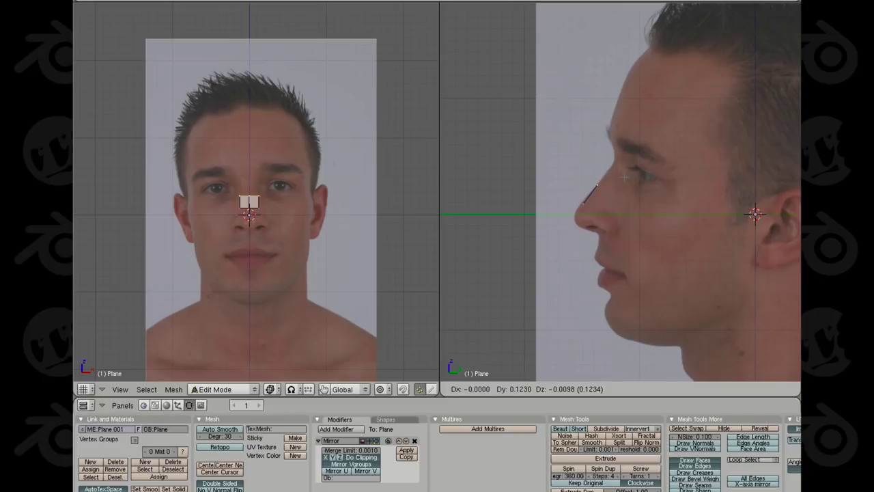
left_click(625, 176)
Extrude the plane's outer edge down beside the nostril in the front view and rotate the new edge to face the cheek
scroll(272, 214, "up", 4)
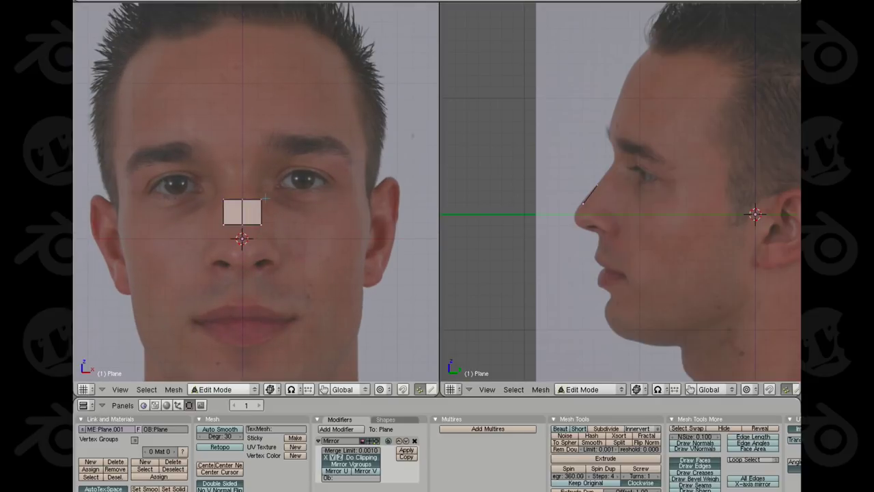
right_click(265, 198, "shift")
middle_click_drag(273, 249, 264, 152, "shift")
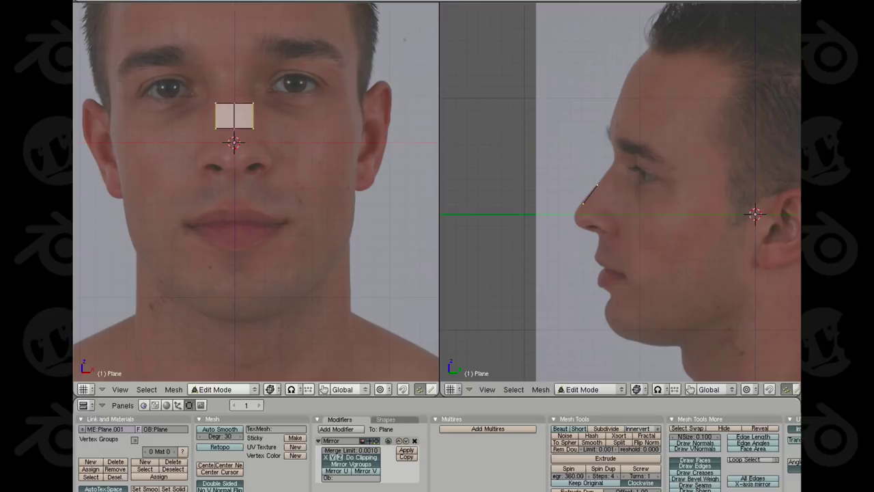
key("e")
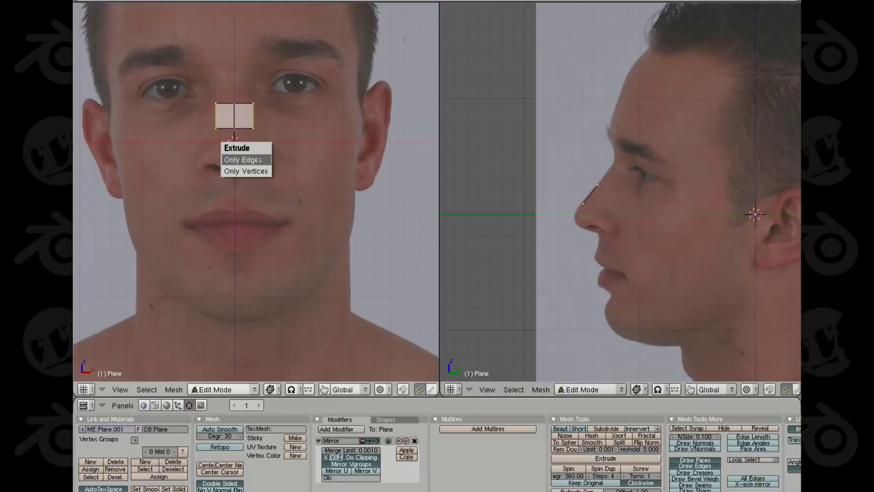
key("Return")
key("Return")
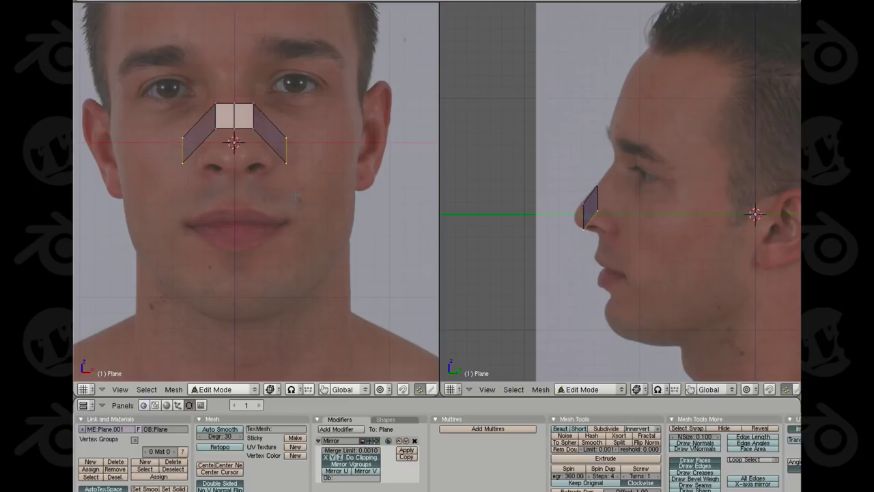
key("r")
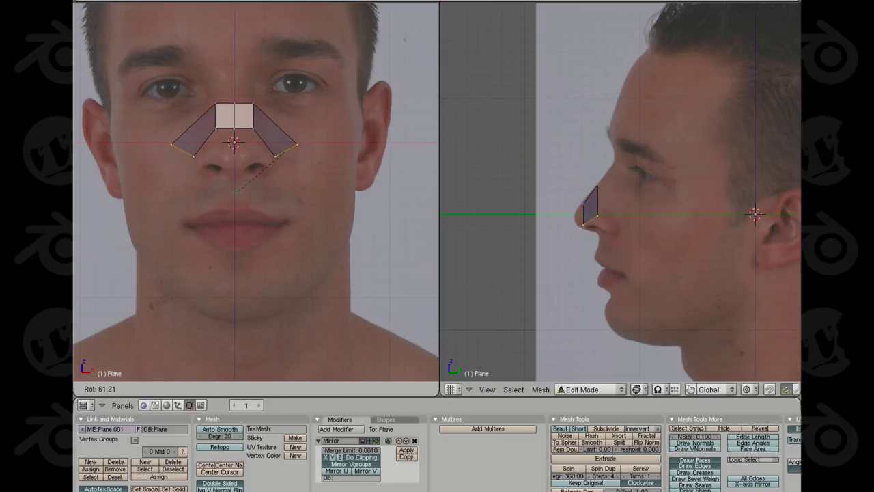
left_click(243, 199)
Extrude the end edge twice, down the cheek and past the mouth corner, rotating each new edge to follow a loop around the mouth
key("e")
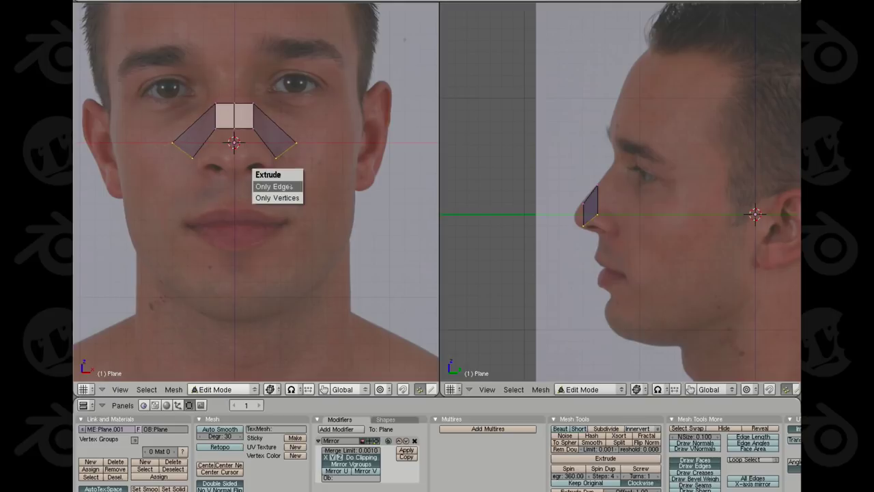
left_click(293, 186)
left_click(315, 240)
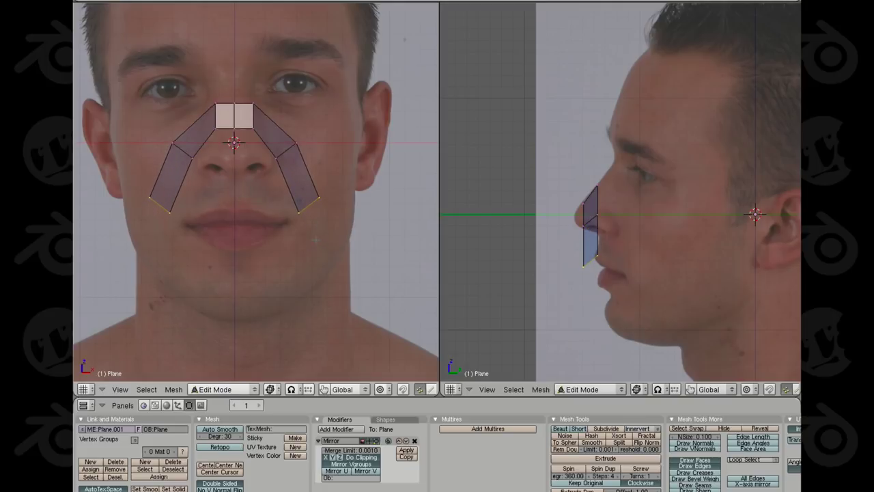
key("r")
left_click(352, 247)
key("e")
left_click(352, 247)
left_click(345, 291)
key("r")
left_click(328, 321)
Extrude two more segments under the lower lip, rotating the first one's end edge and ending the strip on the mirror line
key("e")
left_click(328, 322)
left_click(320, 322)
key("r")
left_click(338, 304)
key("e")
left_click(337, 303)
left_click(246, 311)
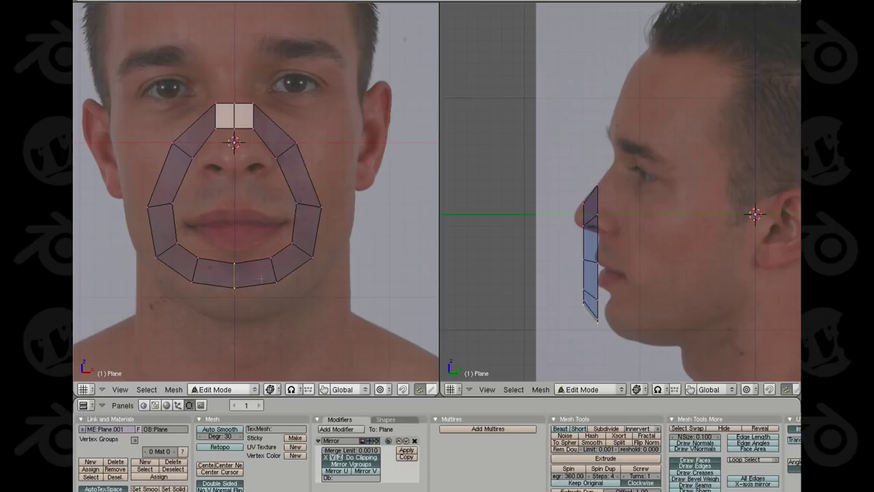
Select the four vertices of the face beside the mouth corner and move them back behind the mouth in the side view
scroll(267, 211, "down", 3)
key("a")
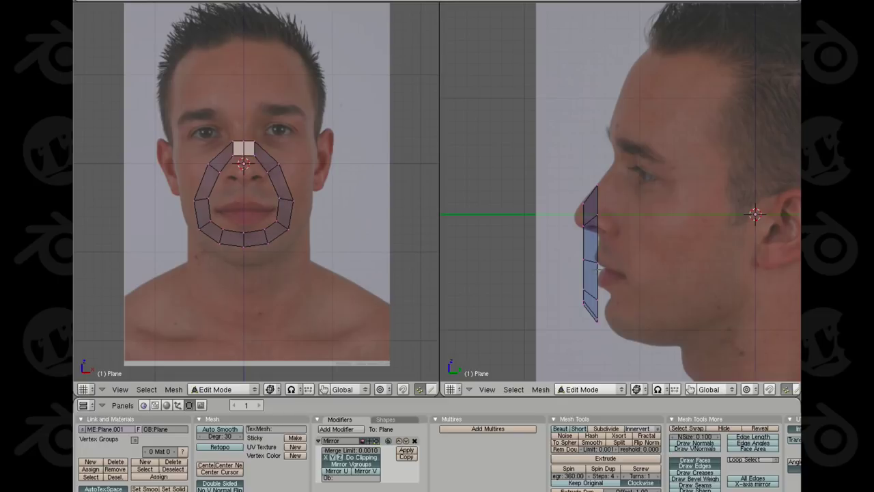
right_click(581, 258)
right_click(598, 263, "shift")
right_click(599, 303, "shift")
key("e")
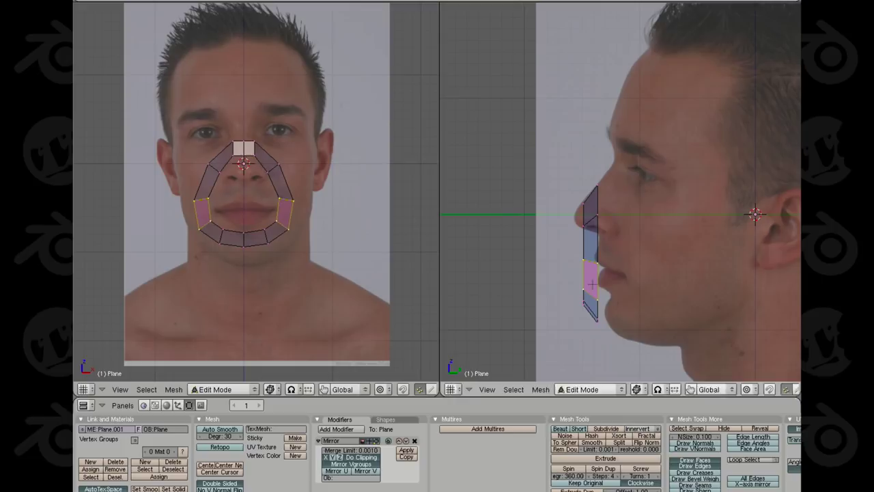
key("Return")
left_click(612, 260)
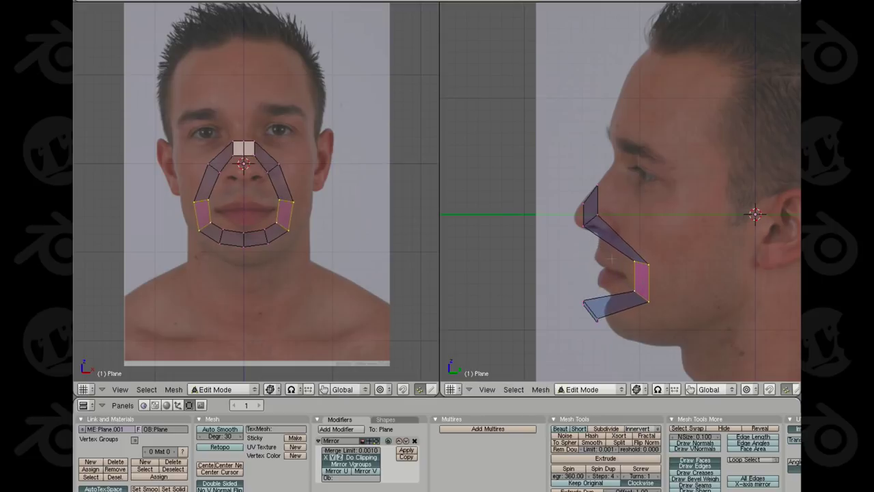
Move the two vertices of the edge beside the nostril back onto the cheek in the side view
right_click(587, 227)
right_click(597, 217, "shift")
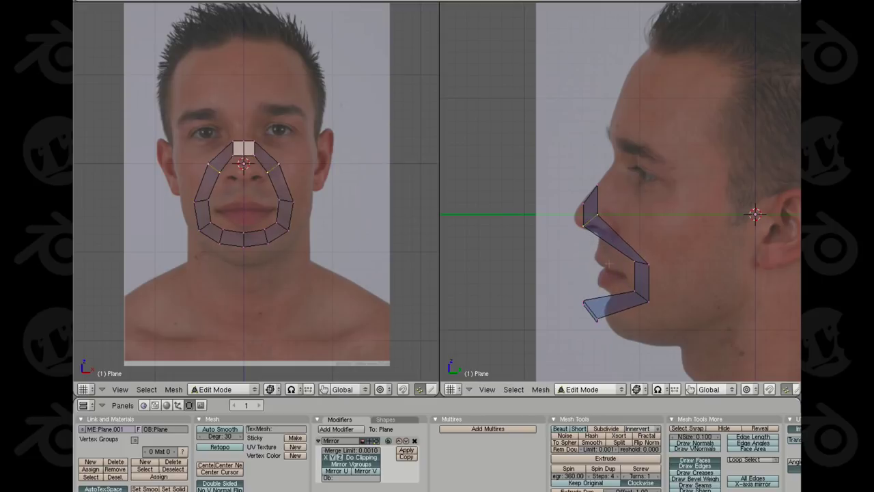
key("g")
left_click(653, 254)
key("a")
Select the strip's chin vertices and move them back to the chin in the side view
key("b")
left_click_drag(559, 287, 628, 366)
key("g")
left_click(640, 364)
key("a")
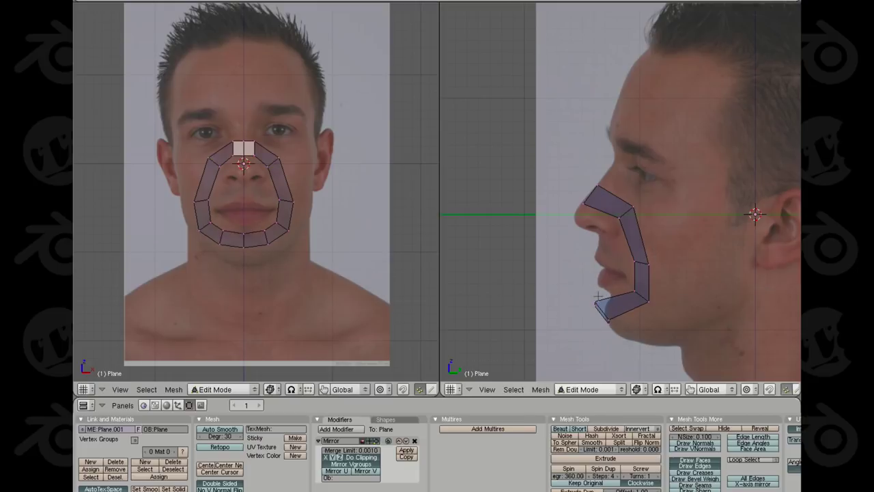
Fit the chin's centre edge to the chin profile and move the neighbouring edge about 0.14 units farther back
key("g")
left_click(606, 309)
key("g")
left_click(608, 311)
right_click(616, 319)
key("g")
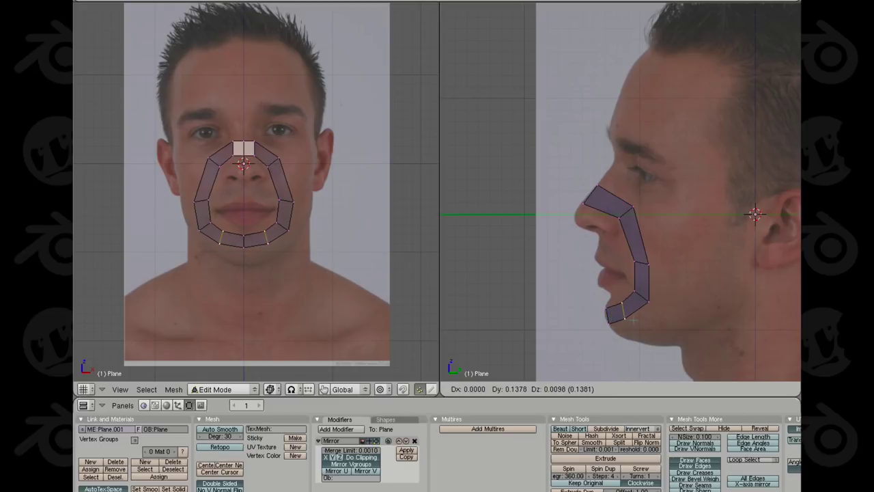
left_click(628, 318)
Adjust the outer and inner vertices beside the mouth corner in the front view to even out the loop
scroll(345, 217, "up", 4)
key("a")
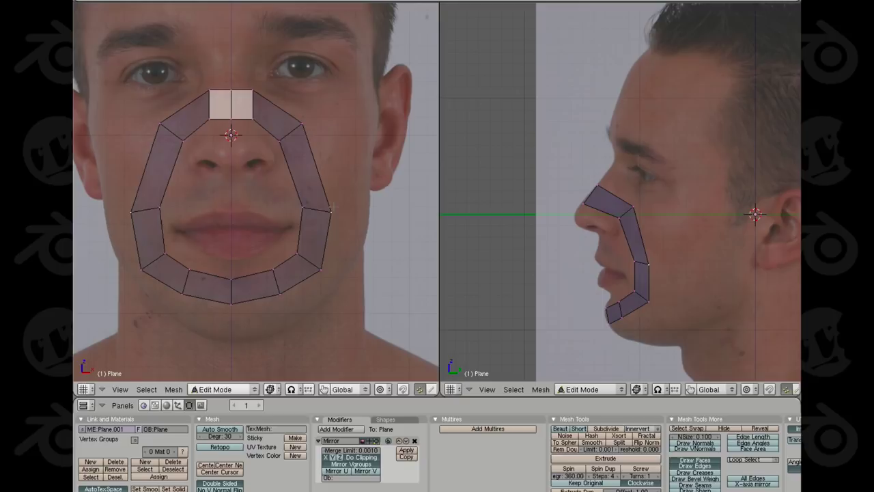
right_click(330, 210)
key("g")
left_click(329, 198)
right_click(307, 204)
key("g")
left_click(305, 212)
Move the mouth corner vertices slightly forward in the side view to smooth the strip's curve
key("g")
left_click(632, 258)
key("g")
left_click(629, 260)
Place the 3D cursor at the centre of the eye in both the front and side views
scroll(632, 260, "down", 4)
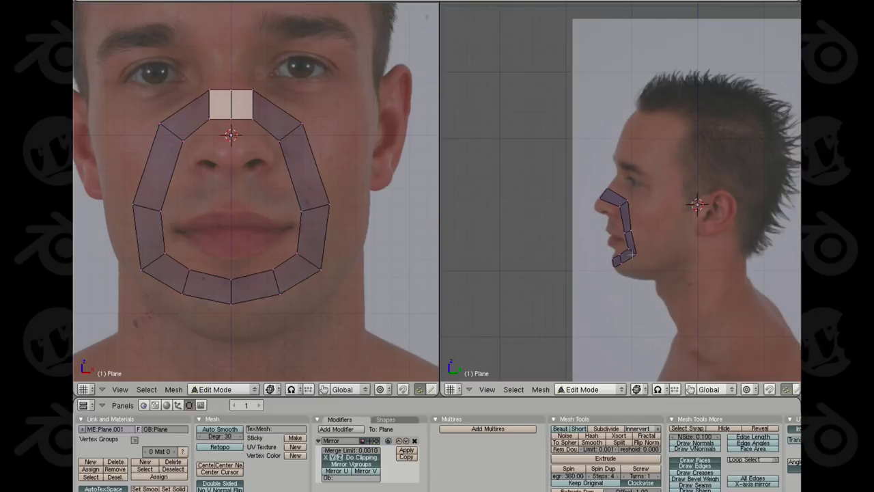
middle_click_drag(291, 188, 284, 231, "shift")
scroll(283, 232, "down", 1)
middle_click_drag(291, 133, 279, 174, "shift")
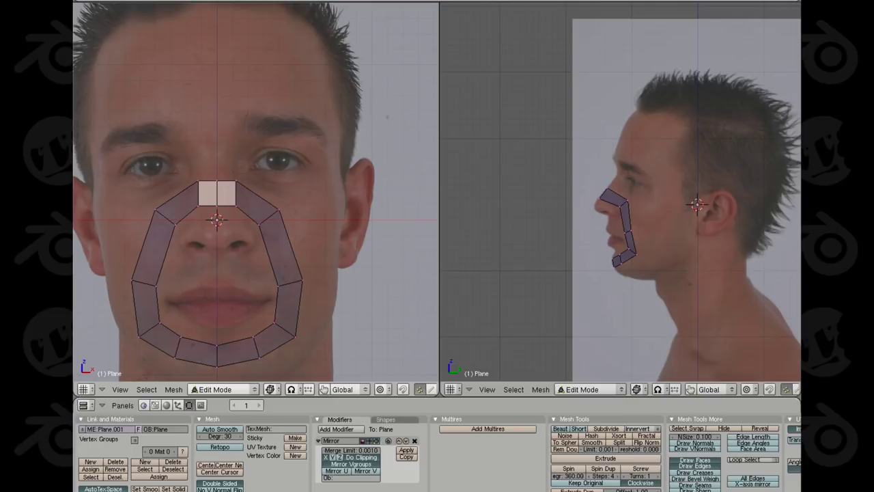
left_click(276, 159)
left_click(632, 181)
left_click(278, 159)
Add a circle with 8 vertices and radius 1.00 to the mesh at the 3D cursor
key("space")
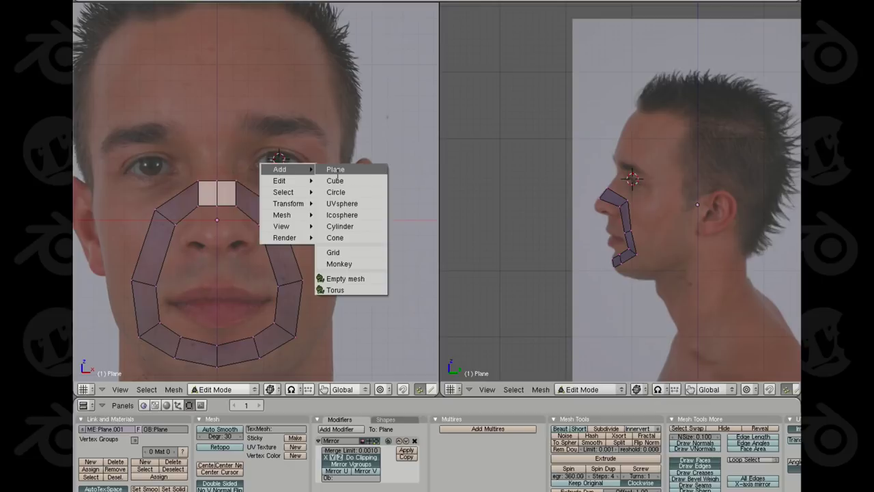
left_click(338, 192)
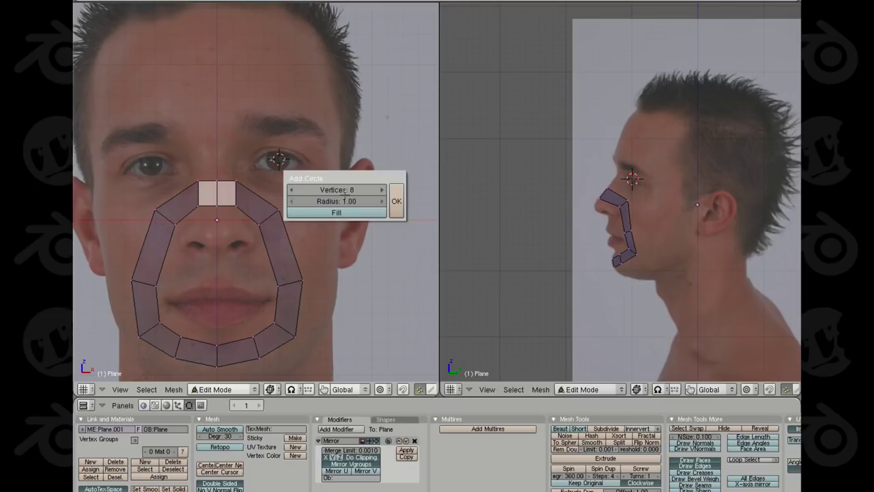
left_click(396, 200)
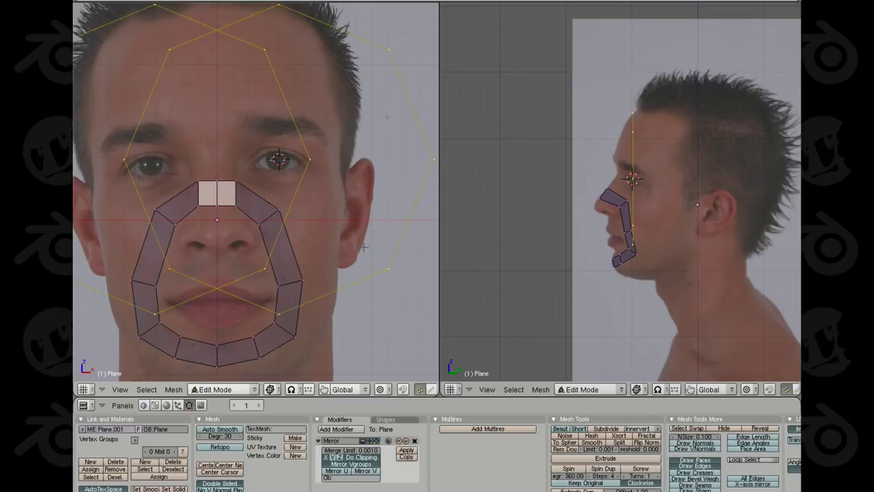
scroll(344, 103, "down", 1)
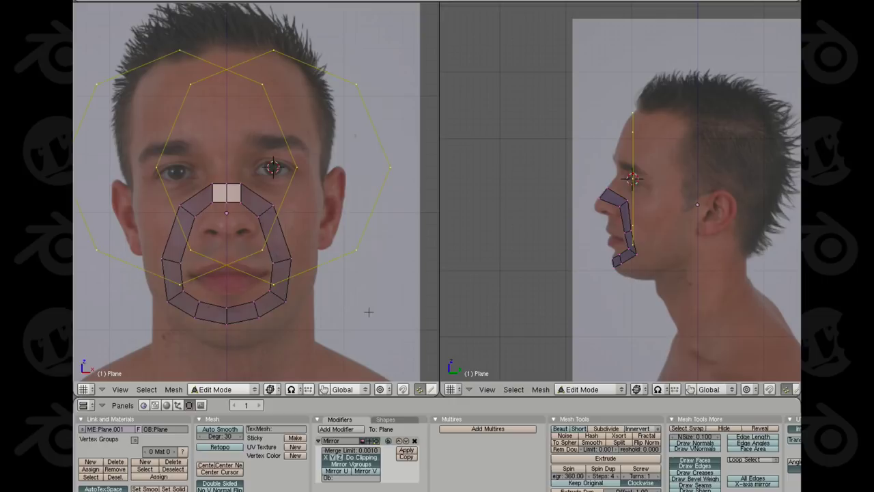
key("s")
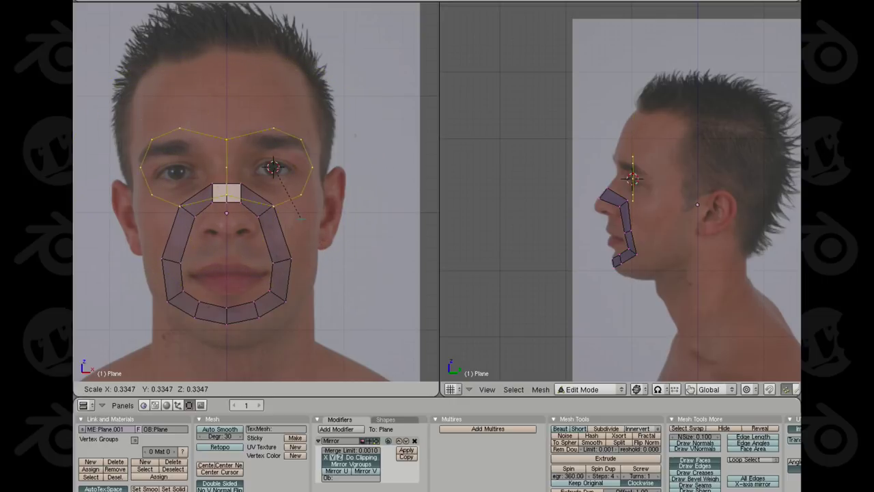
key("Escape")
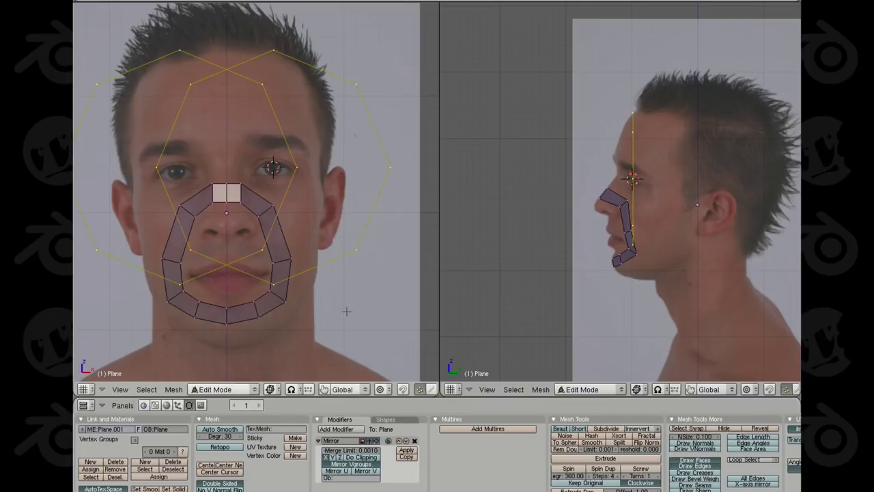
Scale the circle to about 0.25 around the eye and reshape it into a wider, flatter oval matching the eye socket
key("s")
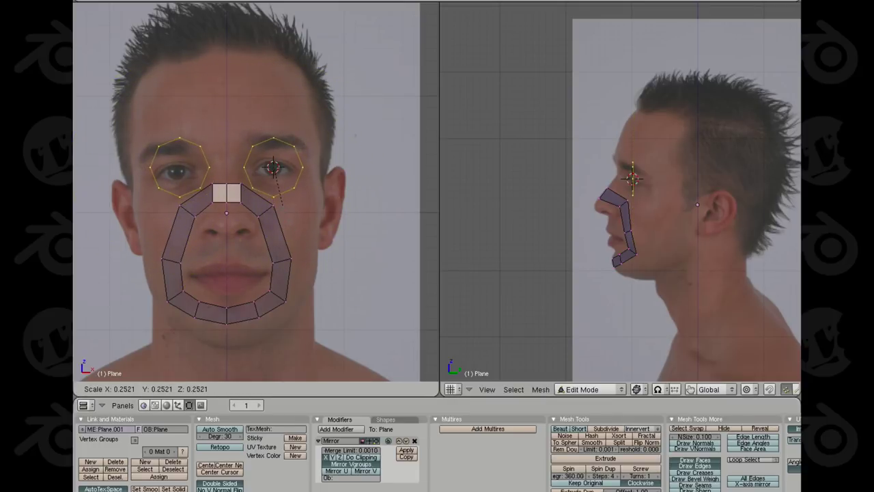
left_click(281, 203)
scroll(333, 268, "up", 2)
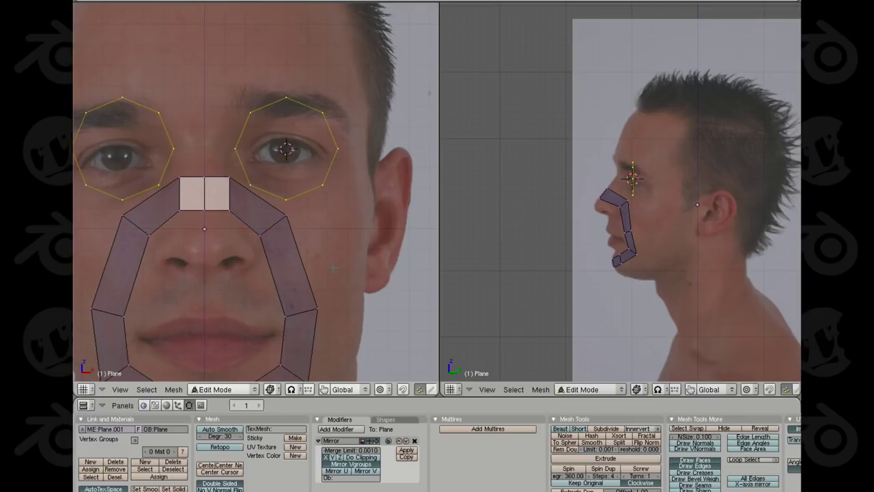
key("s")
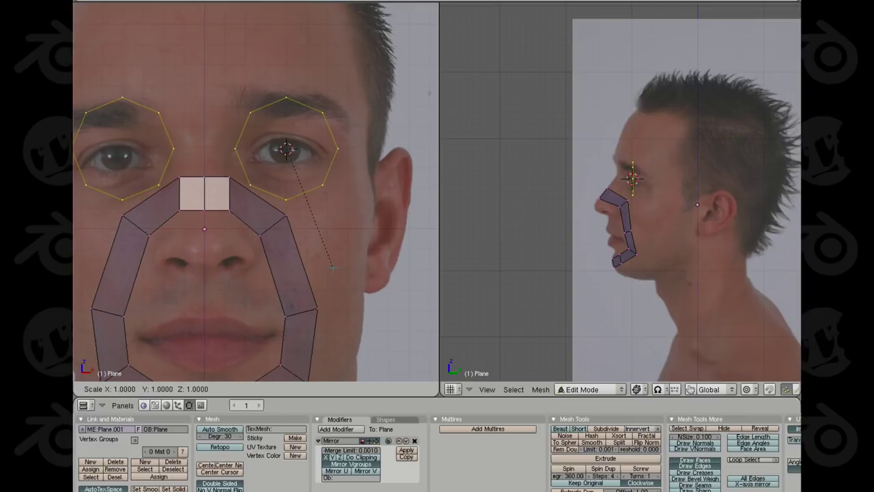
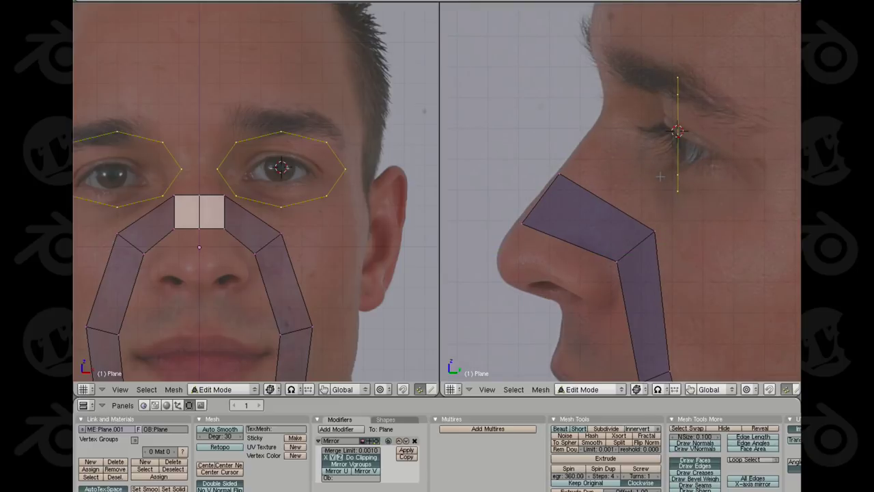
Move the eye loop's outer corner vertex and its two neighbours back and slightly down to follow the socket in the side view
key("a")
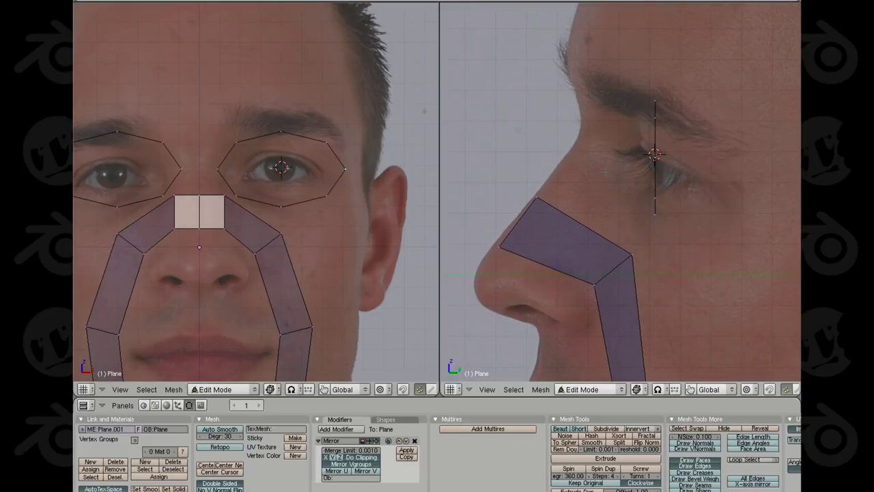
key("g")
left_click(652, 205)
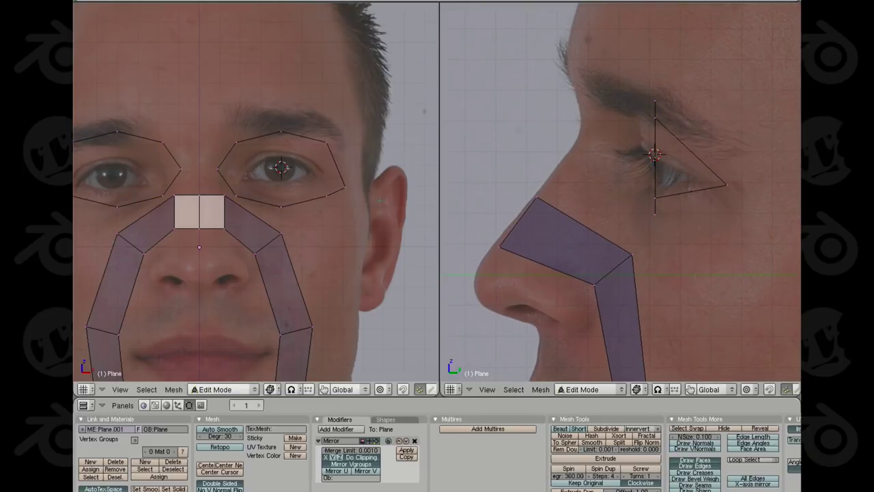
key("g")
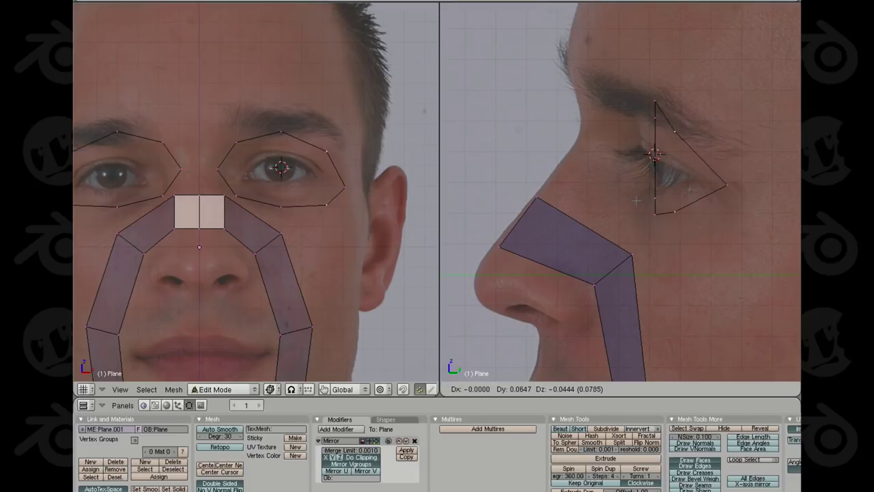
left_click(688, 183)
Lower the eye loop's inner corner vertex slightly
right_click(218, 169)
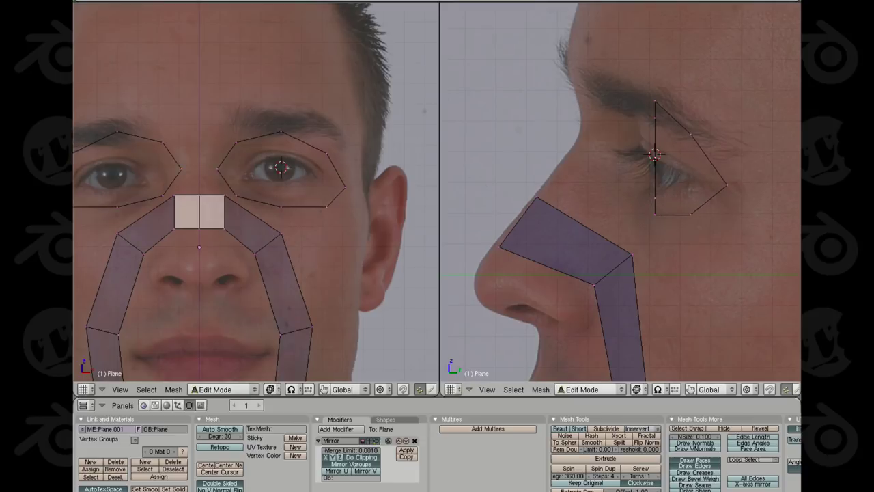
key("g")
left_click(550, 194)
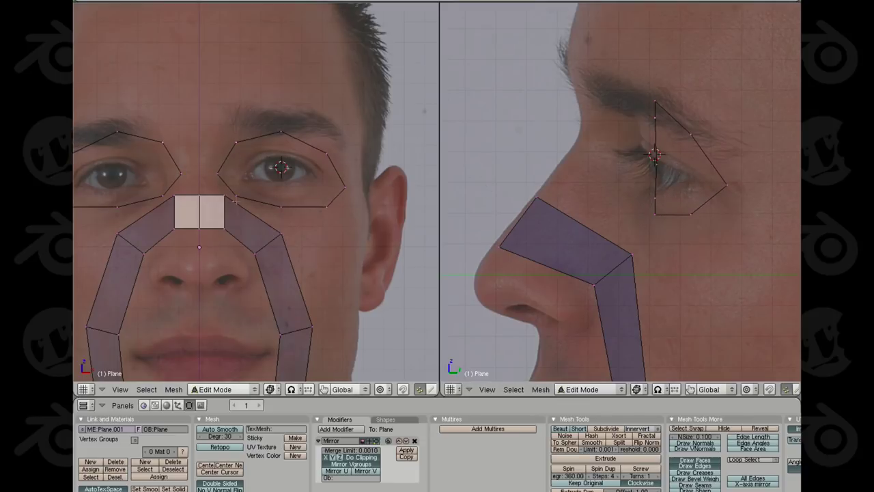
Move the two vertices beside the eye loop's inner corner forward in the side view and lower its top vertex slightly
key("g")
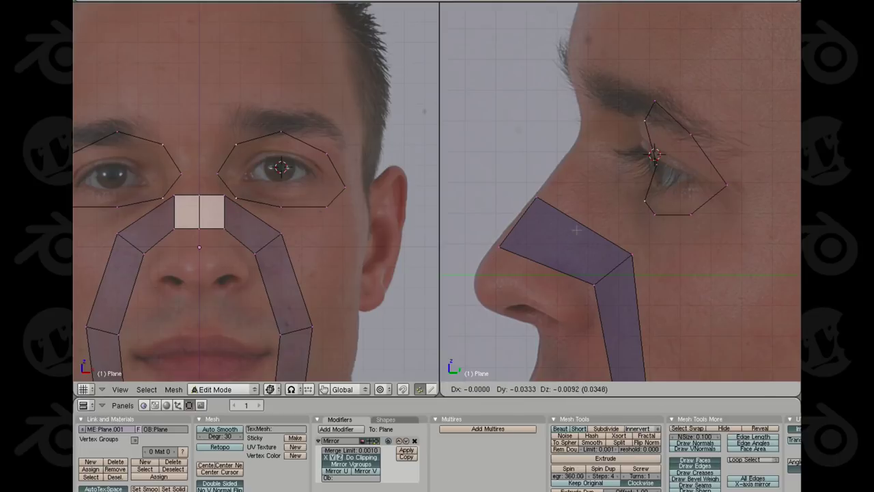
key("Return")
key("g")
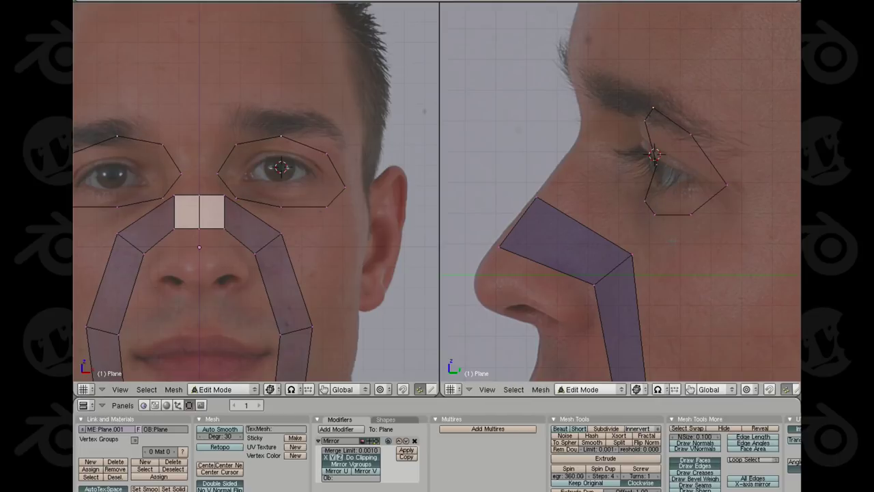
key("Return")
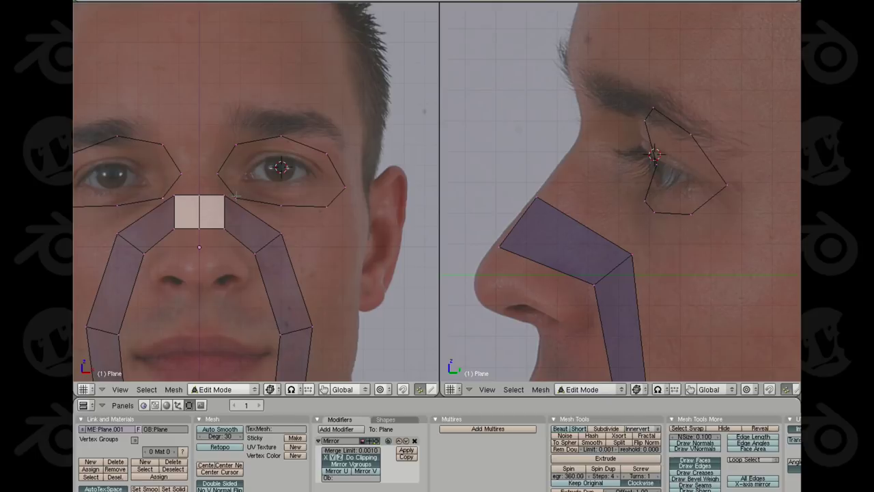
Raise the eye loop's lower inner vertex slightly in the front view
right_click(236, 197)
key("g")
left_click(236, 194)
Lower the upper vertices of the mouth loop's nose bridge face into a slight arch and pull the adjacent outer cheek vertex inward
key("g")
key("Return")
key("g")
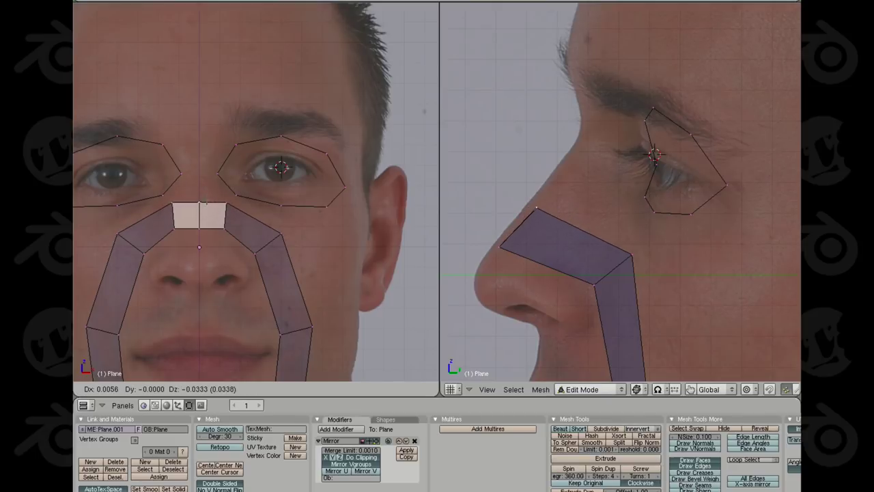
key("Return")
key("g")
key("Return")
key("g")
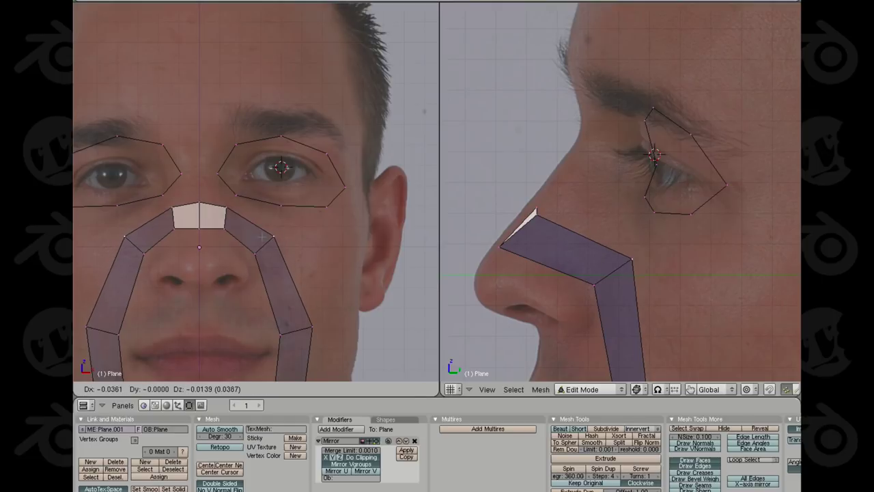
key("Return")
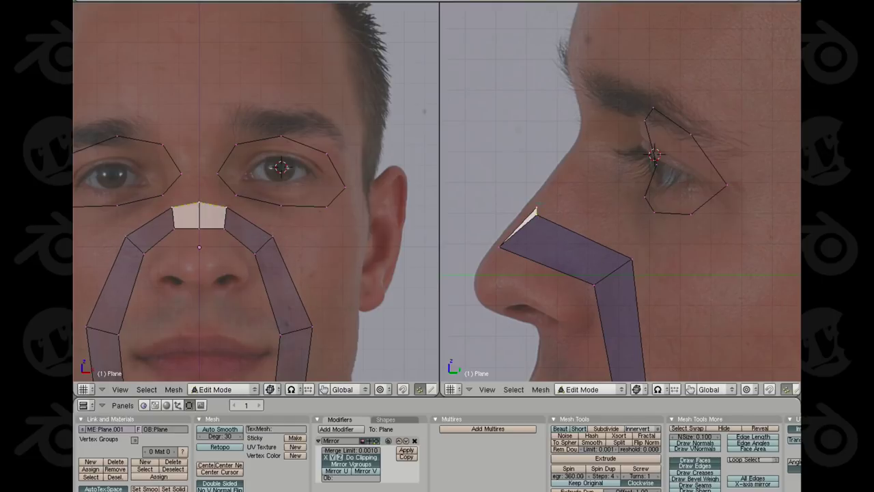
Move the nose bridge face's upper edge and lower centre vertex forward to the nose profile, and nudge the outer cheek vertex forward
key("g")
key("Return")
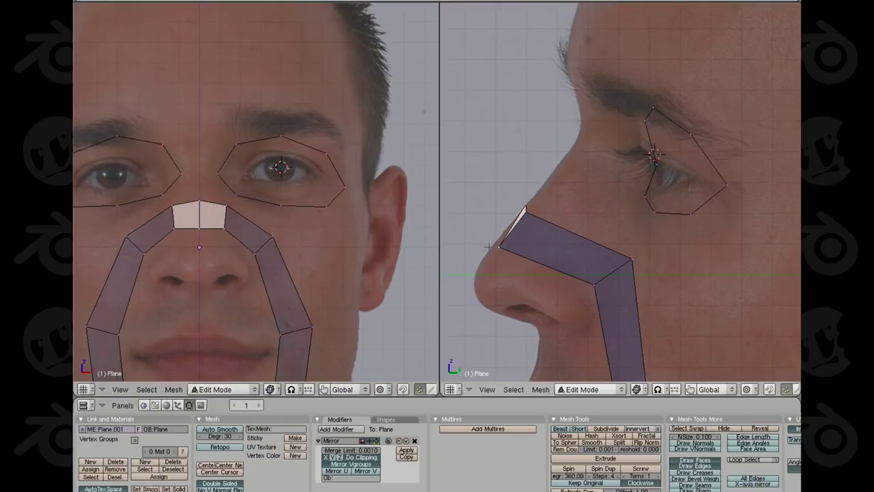
key("g")
key("Return")
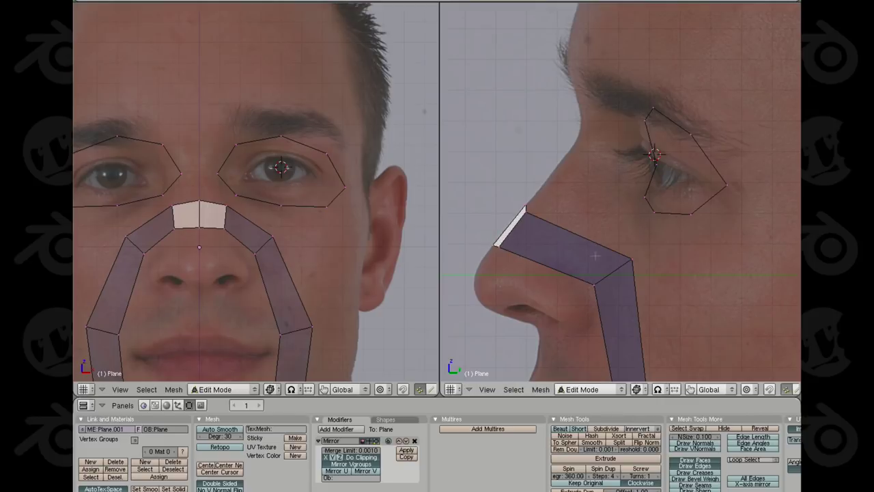
key("g")
left_click(591, 255)
Raise the eye loop's lower outer vertex and its outer corner to round the outline around the eye
middle_click_drag(286, 279, 277, 232, "ctrl")
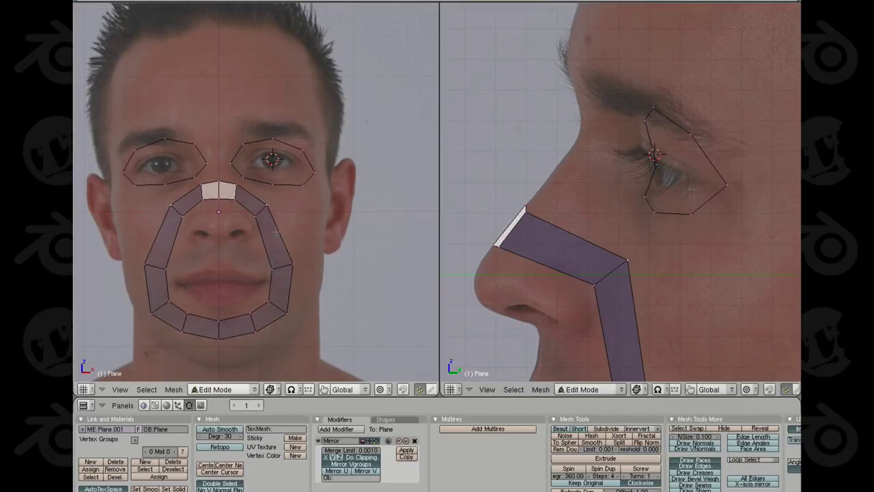
key("g")
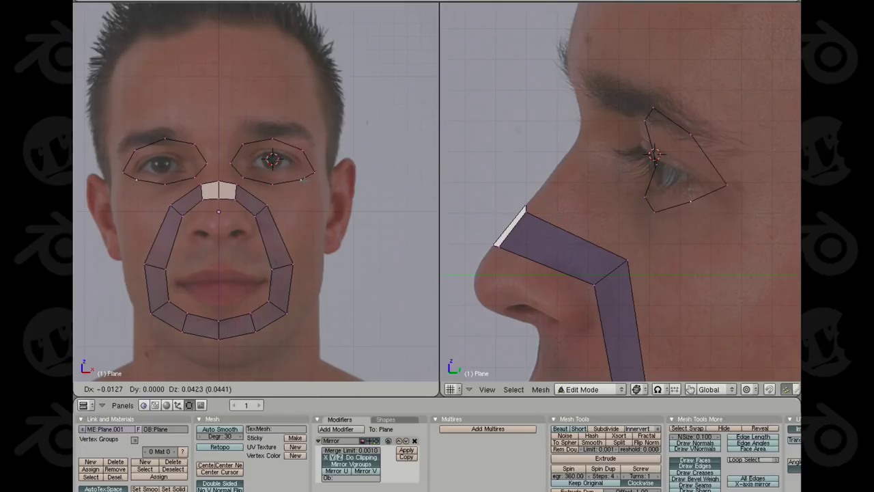
left_click(301, 185)
middle_click_drag(301, 185, 297, 193, "shift")
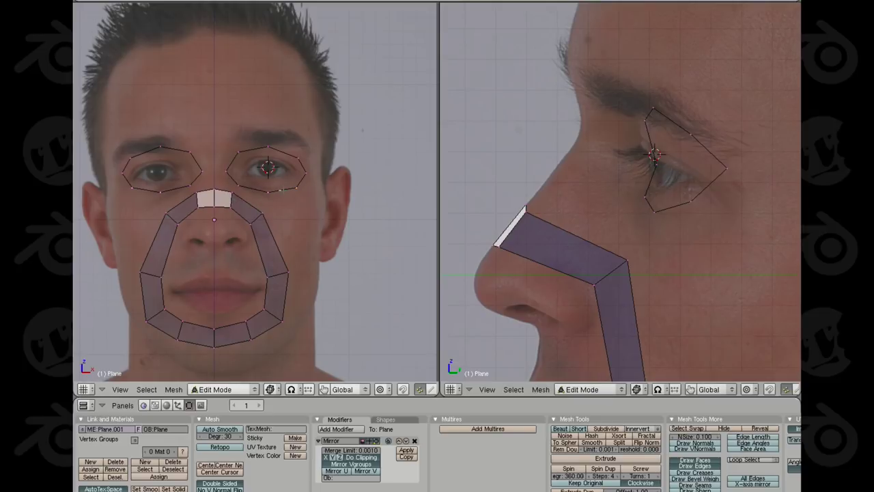
key("l")
scroll(323, 240, "up", 2)
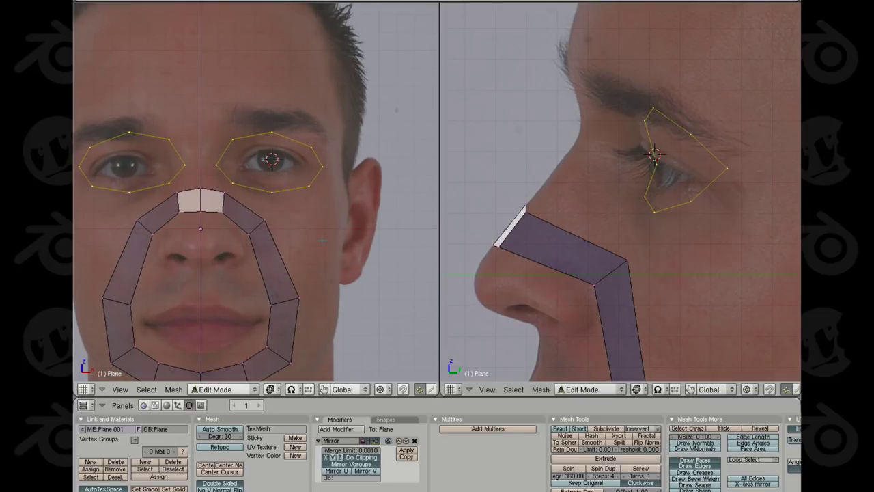
key("a")
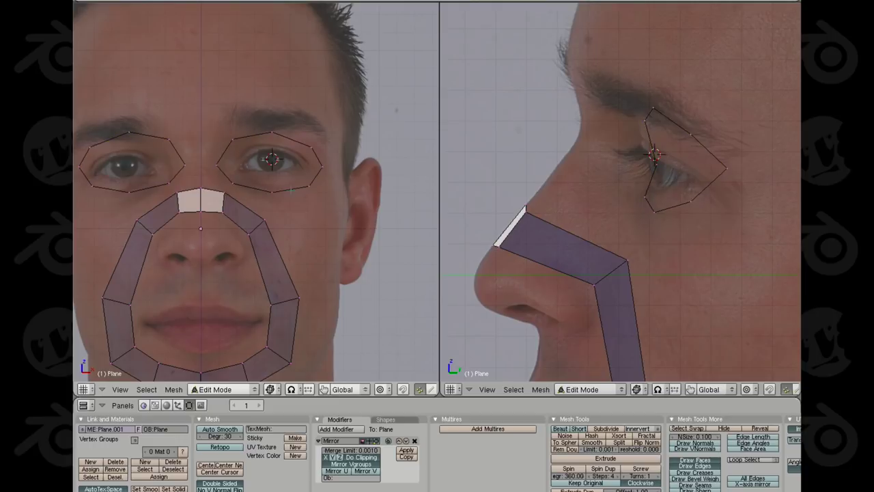
key("l")
key("shift+l")
key("l")
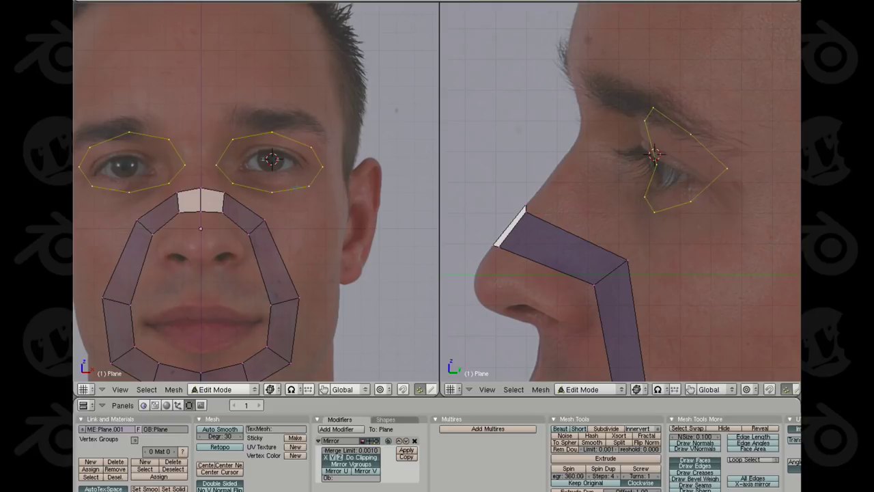
key("shift+l")
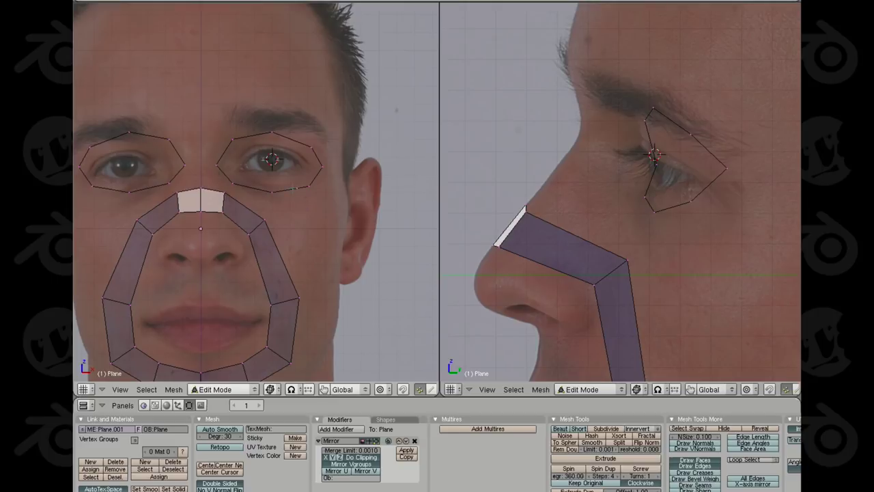
Extrude only the edges of the whole eye loop and scale them inward to about 0.61 to form a ring of faces
right_click(293, 188, "alt")
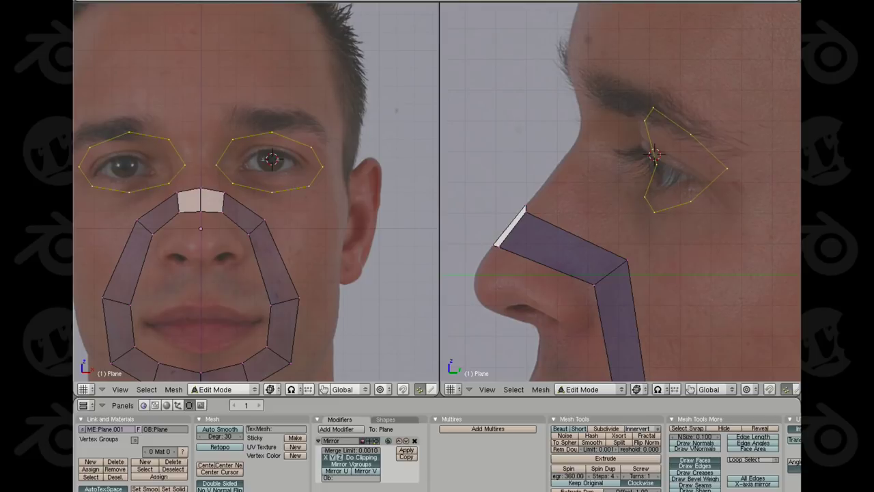
key("e")
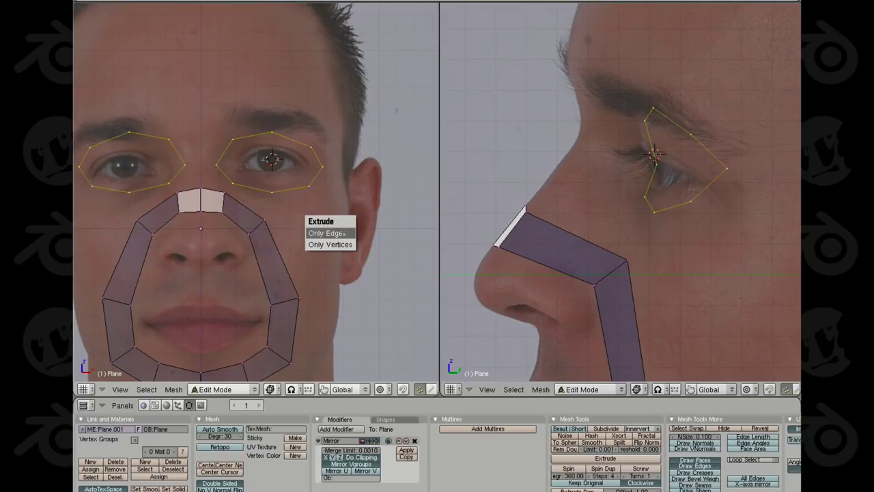
key("Return")
key("s")
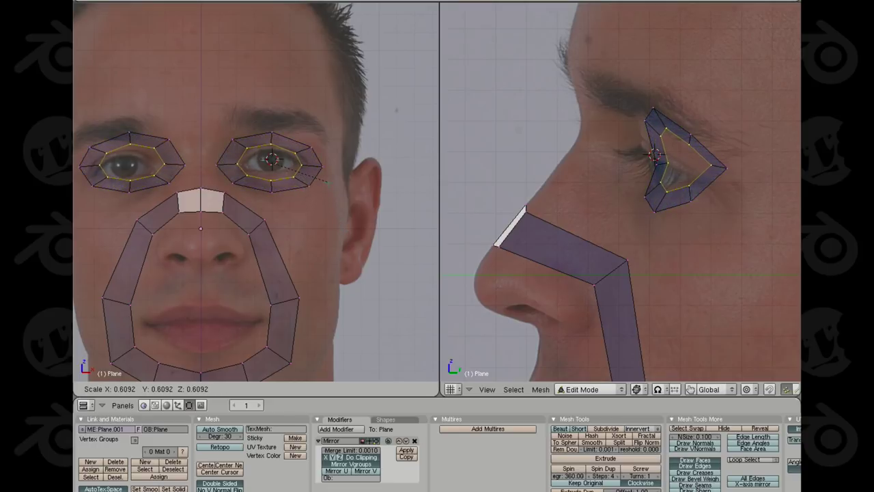
left_click(328, 187)
scroll(340, 252, "down", 2)
middle_click_drag(340, 252, 325, 247, "ctrl")
middle_click_drag(325, 248, 278, 220, "shift")
key("a")
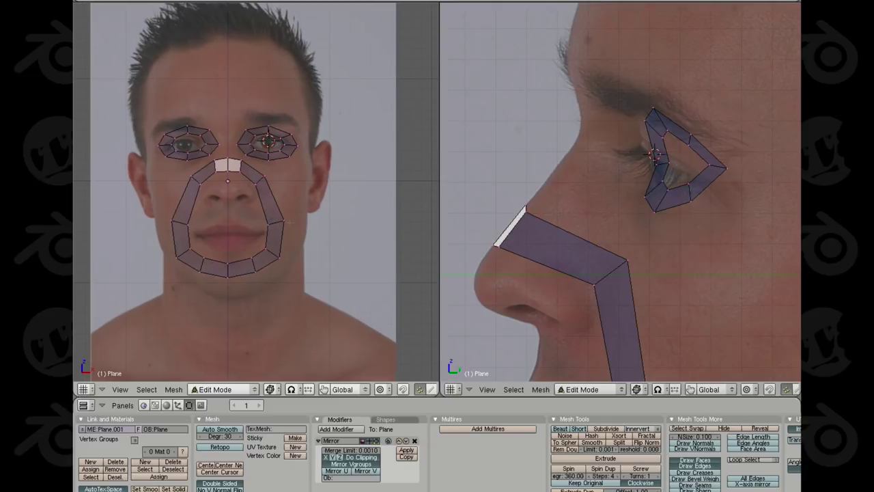
Place the 3D cursor at the centre of the lips and add a circle with 8 vertices and radius 1.00
scroll(268, 250, "up", 3)
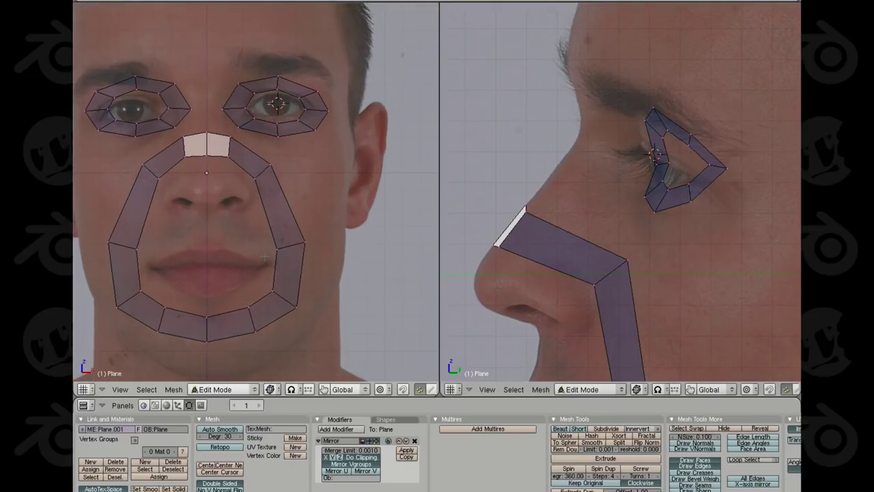
middle_click_drag(268, 255, 282, 248, "shift")
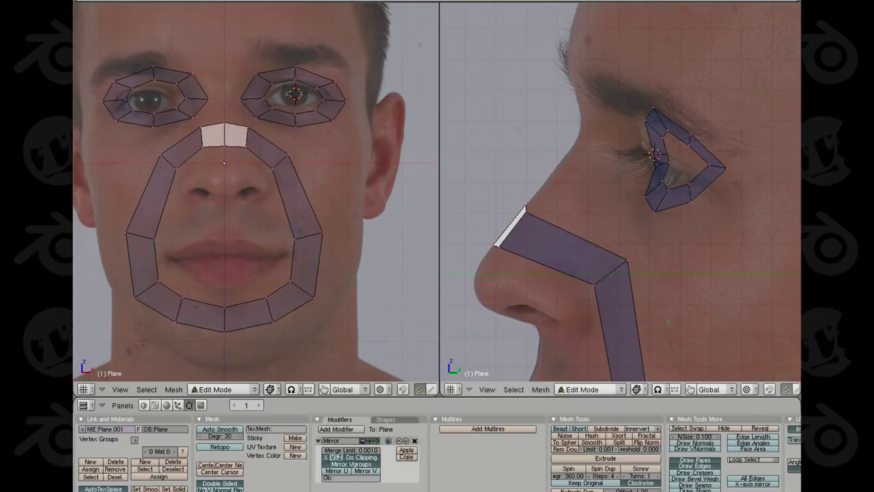
scroll(669, 322, "down", 1)
middle_click_drag(668, 322, 686, 126, "shift")
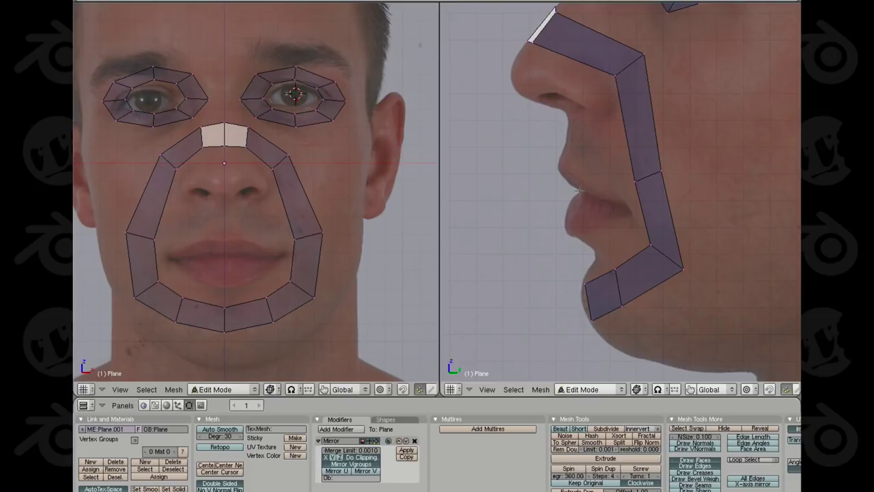
left_click(577, 191)
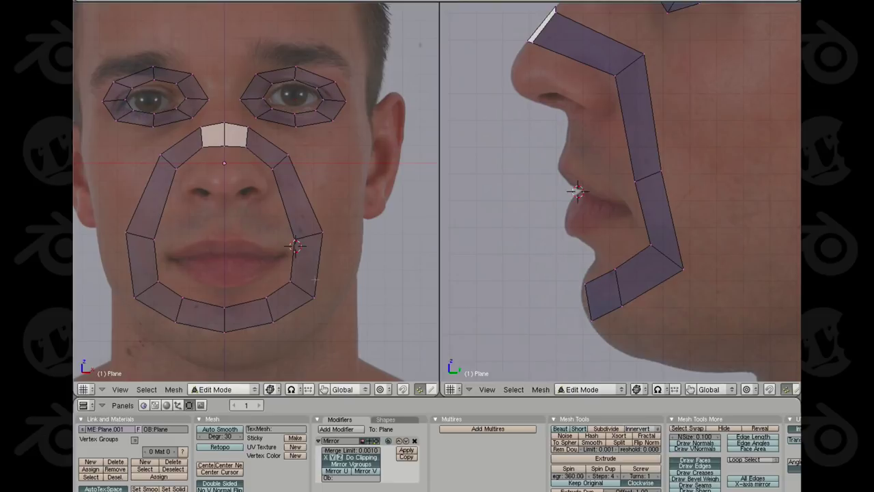
left_click(223, 256)
key("space")
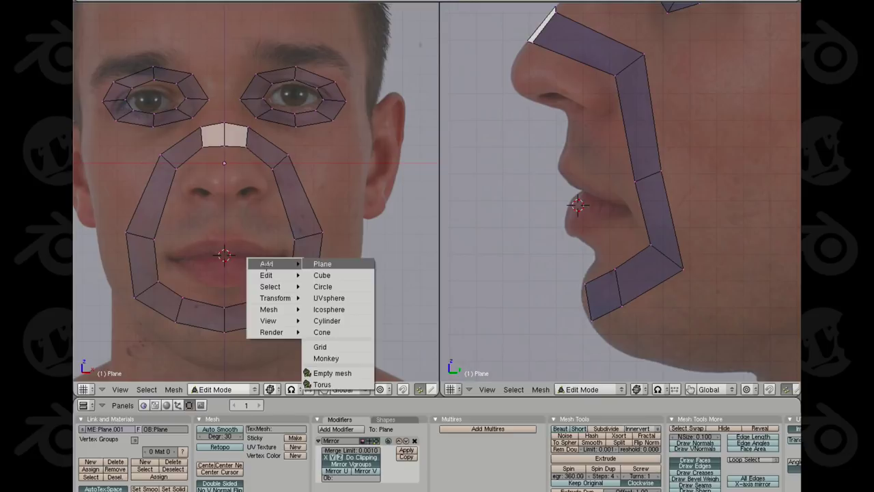
left_click(329, 287)
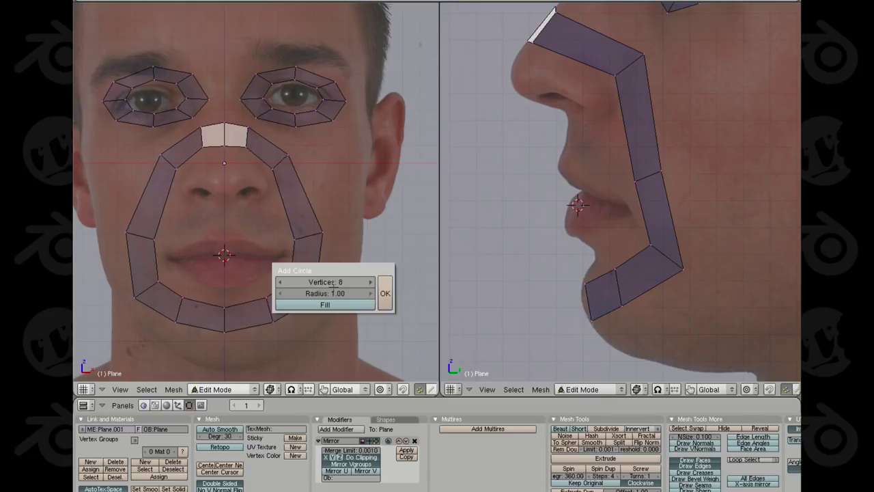
left_click(385, 292)
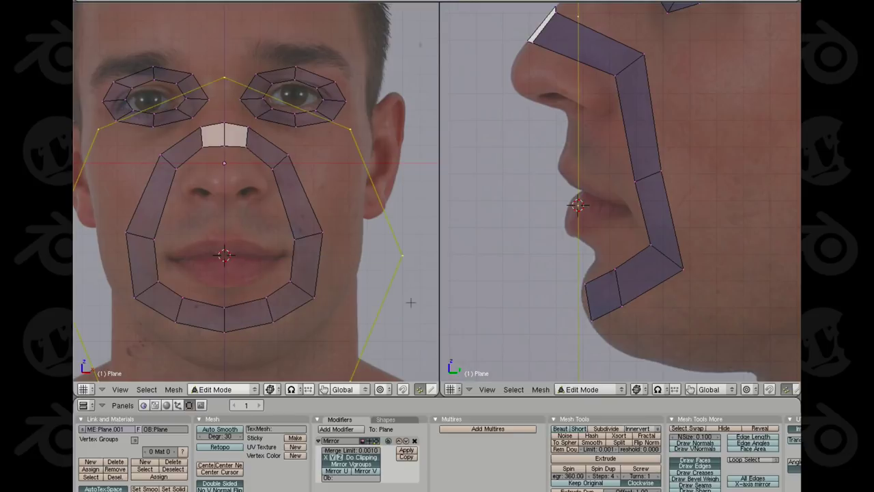
Move the new circle about 0.4 sideways in the front view, off the mirror centre line, and deselect it
scroll(403, 301, "down", 3)
scroll(350, 289, "up", 1)
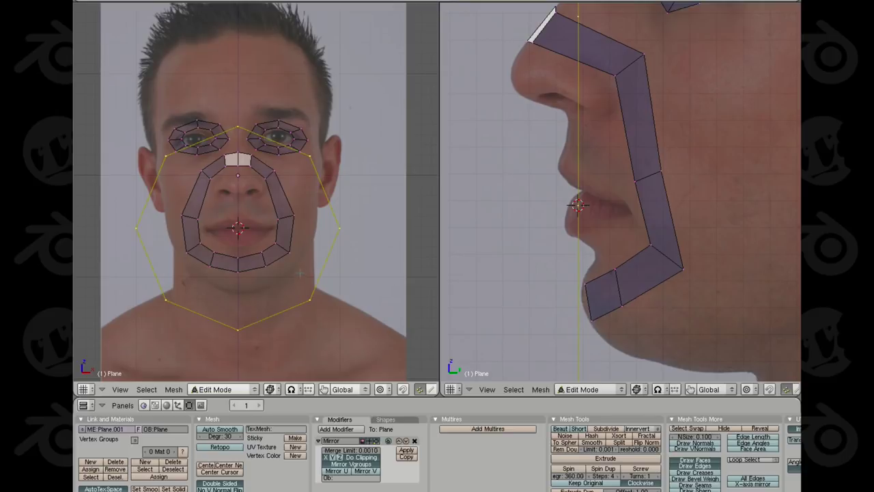
key("g")
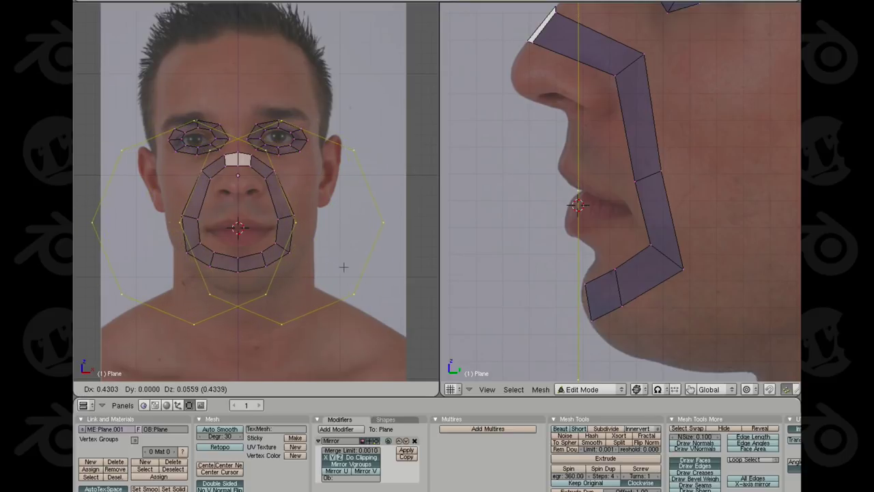
left_click(337, 263)
key("a")
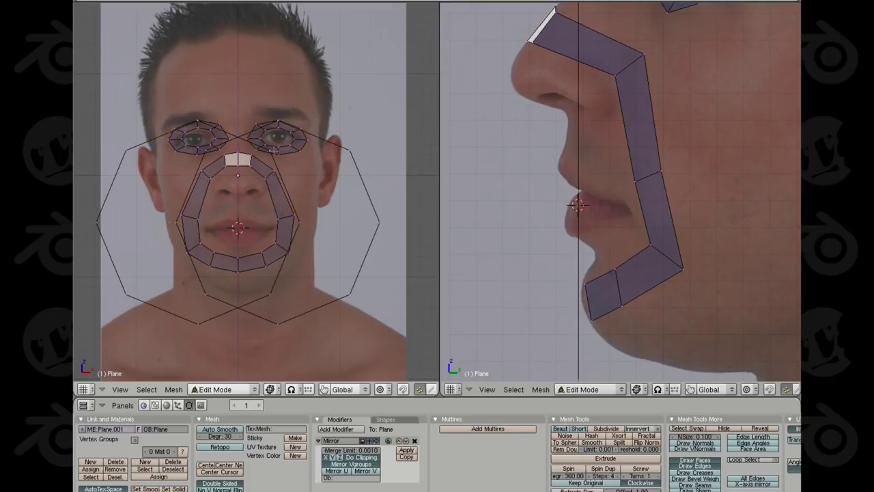
Delete the circle's three inner vertices that cross the mirror centre line
right_click(309, 227)
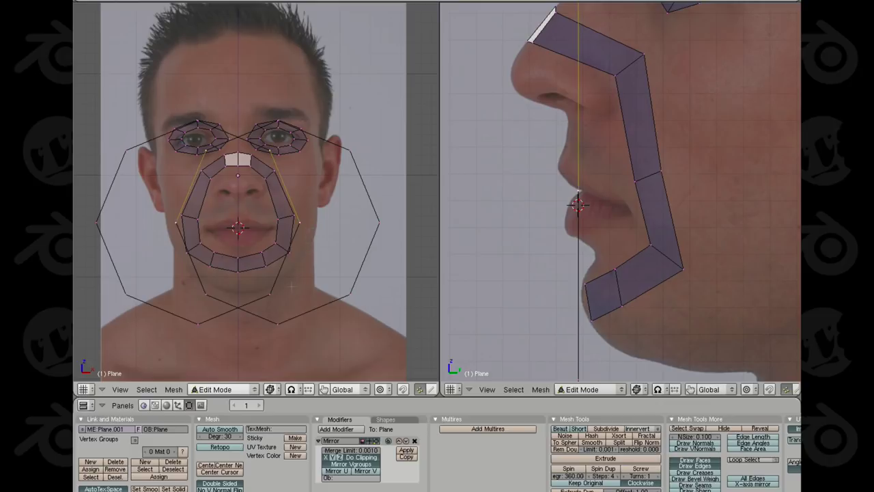
right_click(267, 294, "shift")
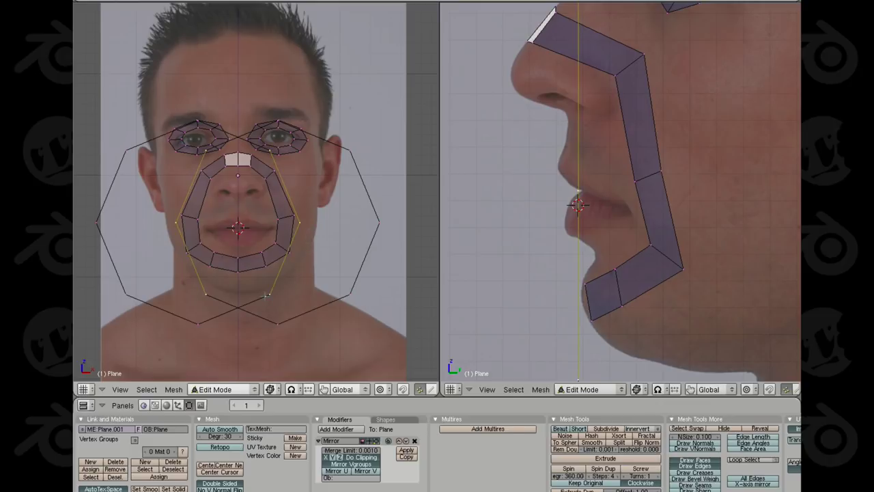
key("x")
left_click(236, 296)
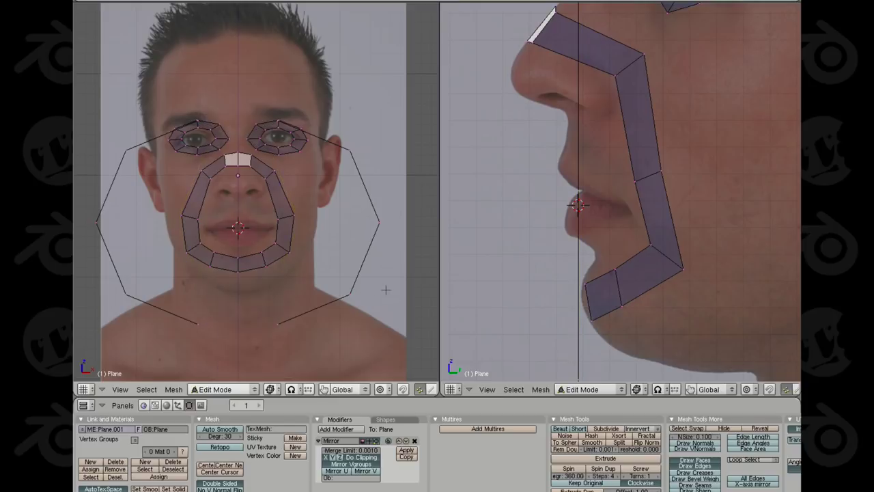
Scale the remaining half circle to about half size and move it about -0.71 along X so its ends meet the centre line
right_click(369, 249, "alt")
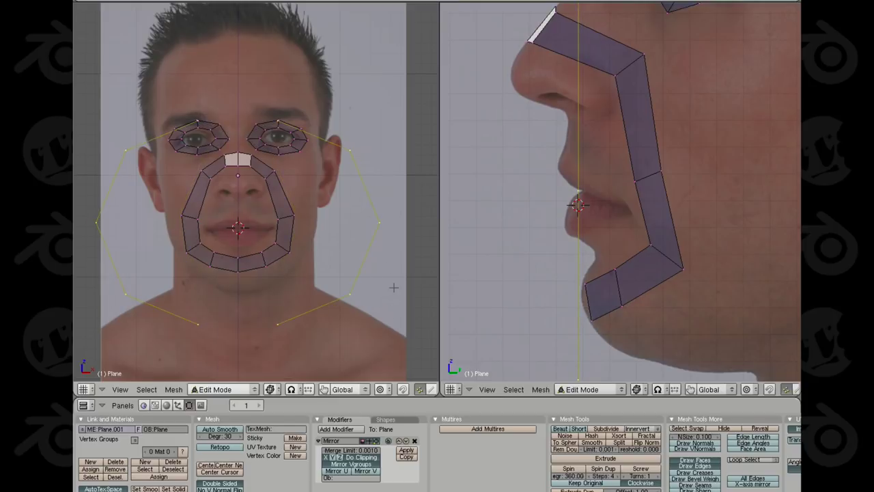
key("s")
left_click(371, 256)
key("g")
key("x")
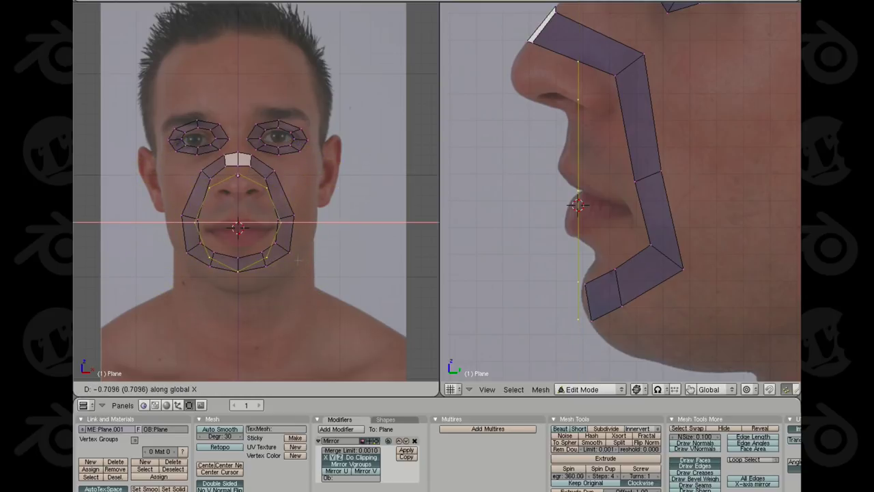
left_click(298, 259)
scroll(318, 325, "up", 2)
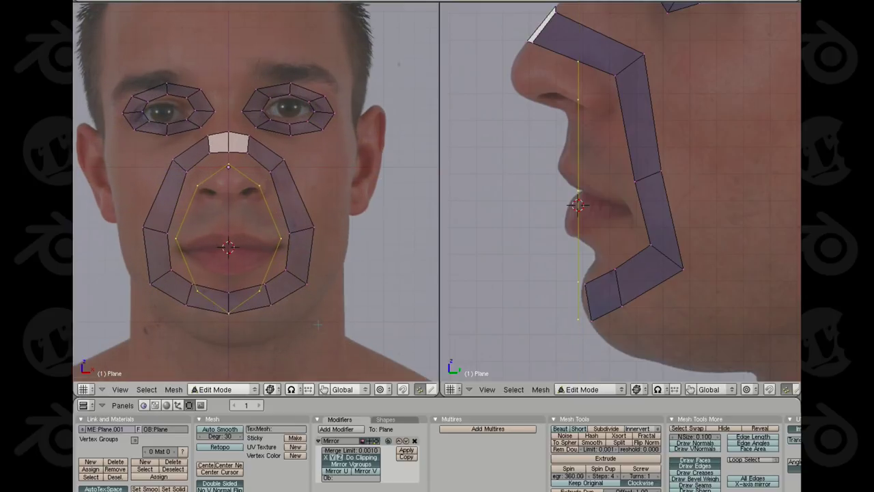
Flatten the lip half circle along global Z to about 0.26 and lower it onto the mouth in the front view
key("s")
key("z")
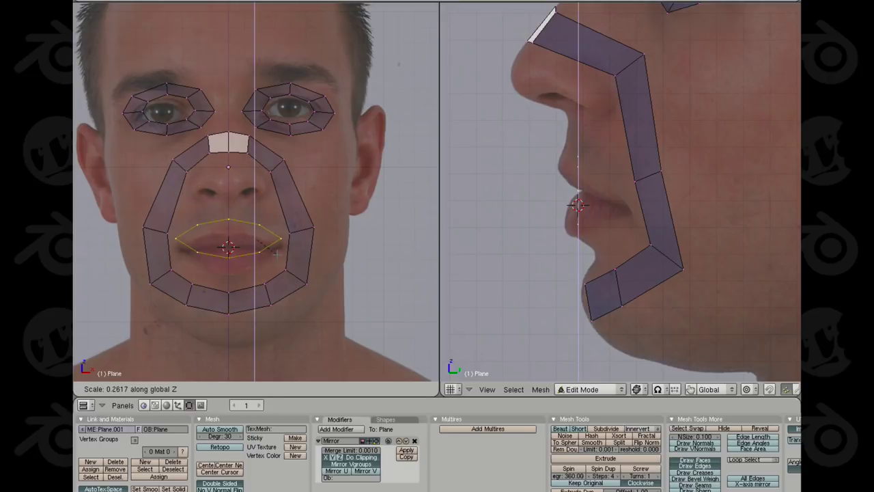
left_click(275, 254)
key("g")
key("z")
left_click(277, 266)
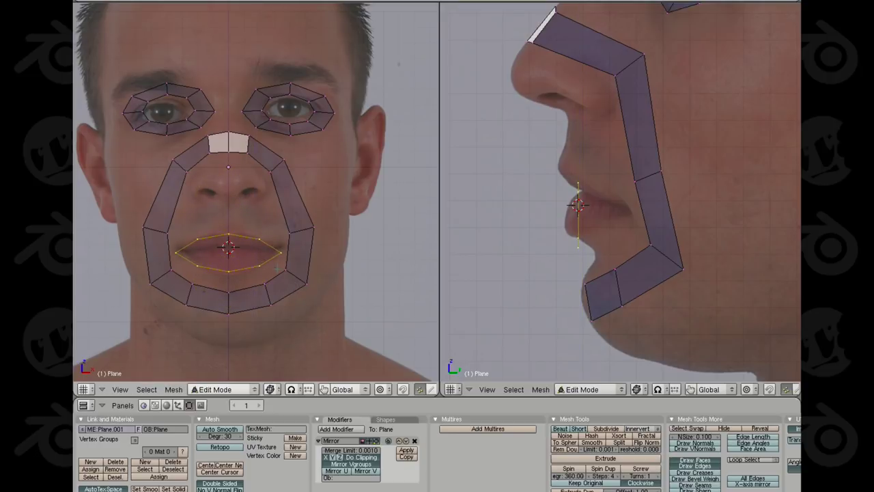
Enlarge the lip loop slightly and shift it along Z so it surrounds the lips in the front view
key("s")
left_click(279, 271)
key("g")
key("z")
left_click(280, 266)
scroll(287, 263, "up", 2)
scroll(559, 243, "up", 2)
middle_click_drag(581, 248, 601, 238, "shift")
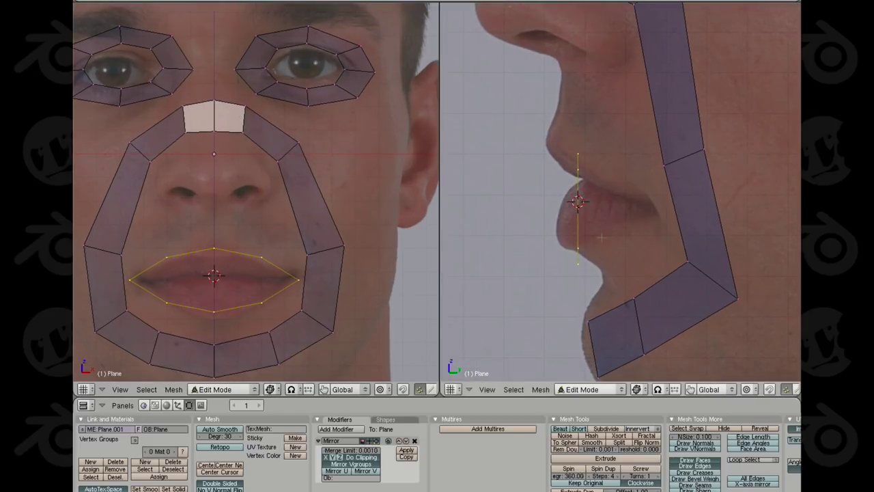
In the side view, move the loop's corner vertex back to the mouth corner and its two intermediate vertices back about 0.03
key("a")
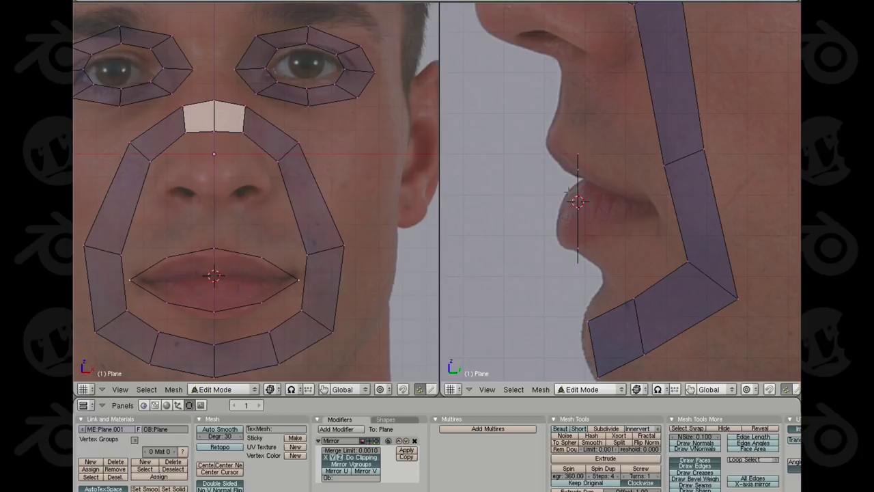
right_click(561, 197)
key("g")
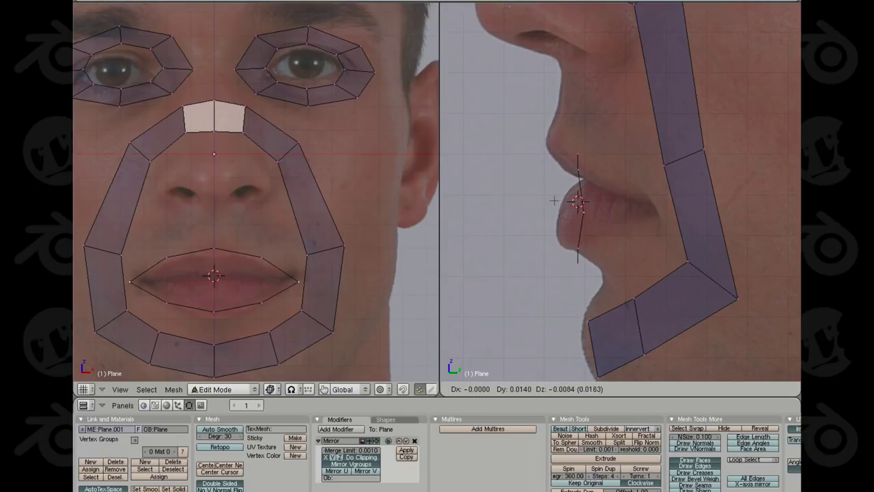
left_click(634, 202)
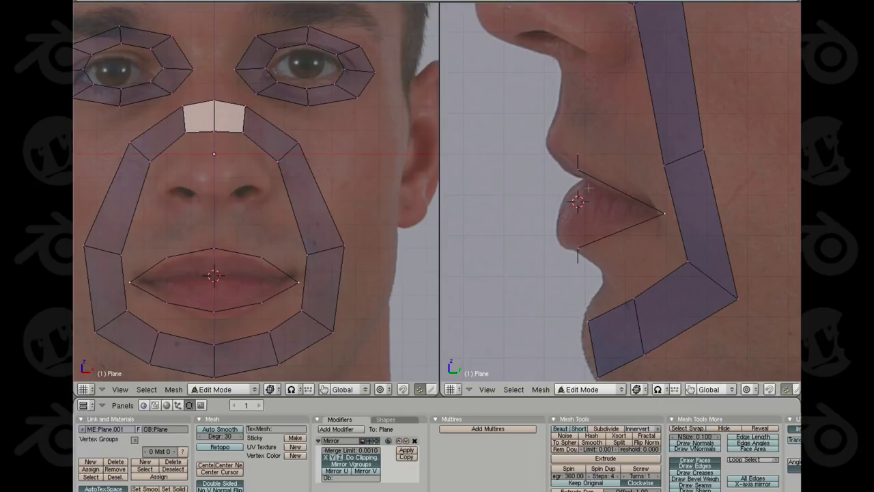
key("g")
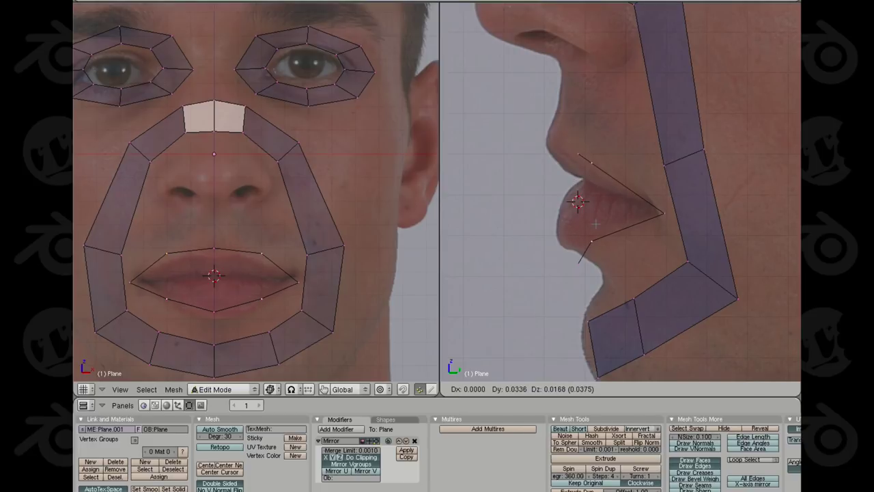
left_click(595, 225)
Move the loop's lower and upper centre vertices forward in the side view to follow the profile of the lips
right_click(580, 264)
key("g")
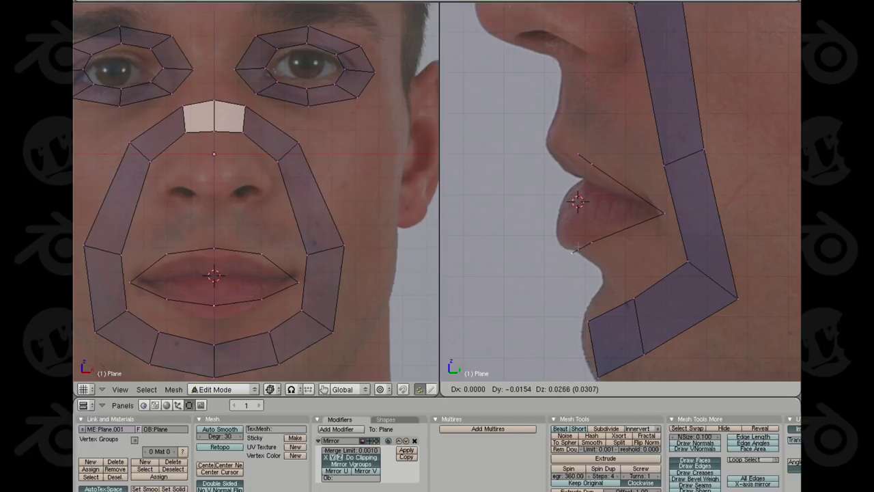
left_click(574, 254)
key("g")
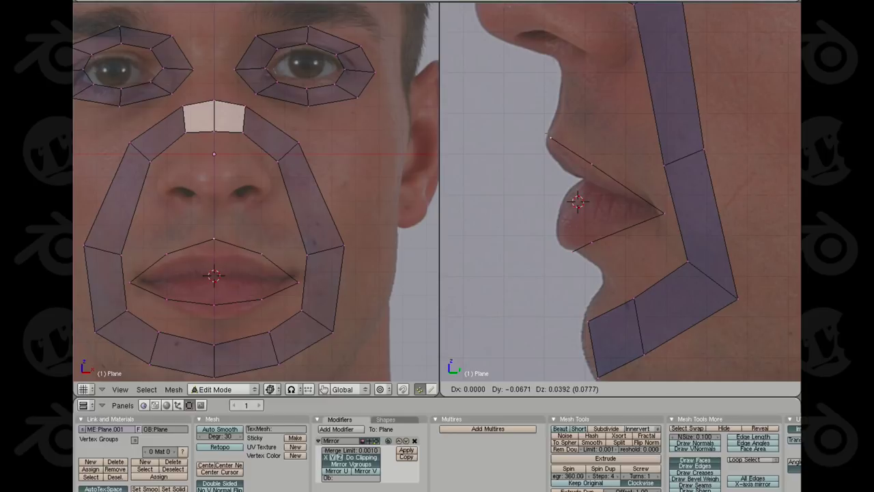
left_click(553, 151)
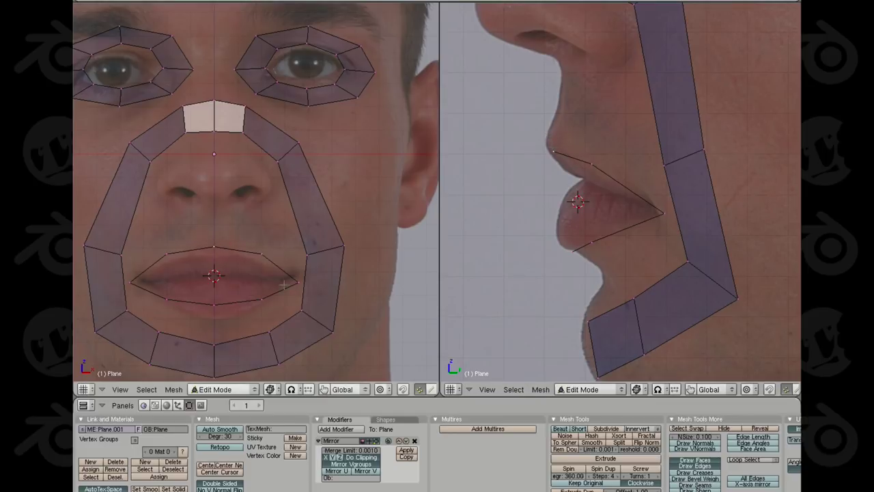
Lower the loop's bottom centre vertex along Z to just beneath the lower lip and fine-tune it in the side view
key("g")
key("z")
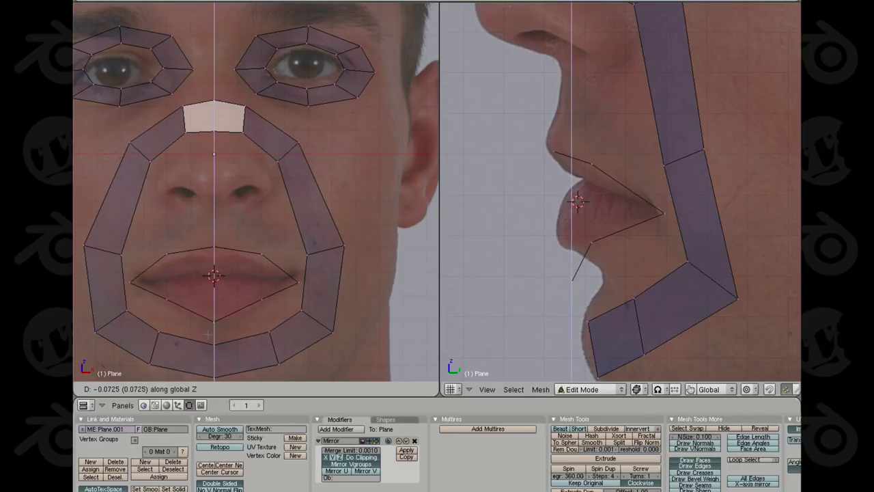
left_click(207, 332)
scroll(515, 283, "down", 2)
key("g")
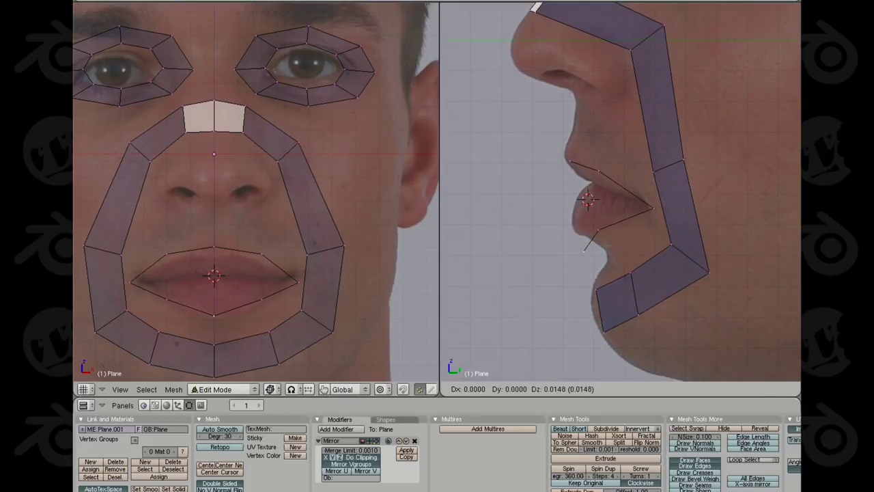
left_click(515, 277)
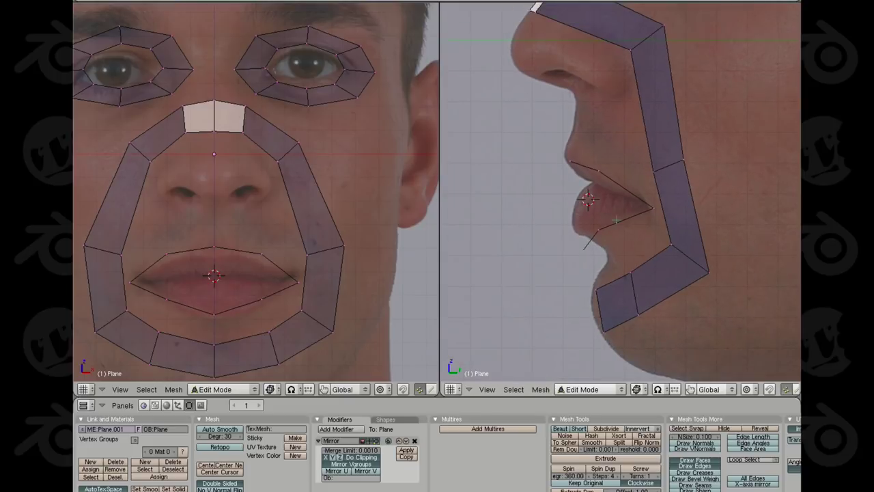
Extrude the whole lip loop as edges only and scale the new ring inward to about 0.76
right_click(232, 311, "alt")
key("e")
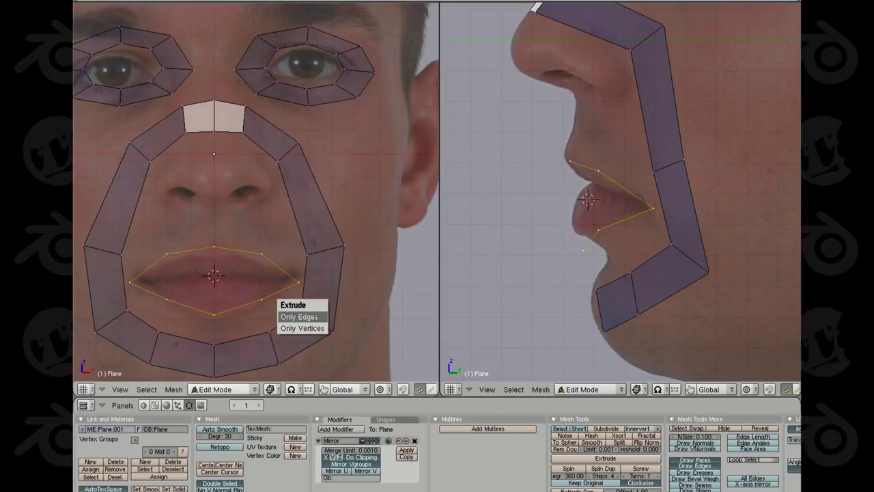
left_click(301, 316)
key("s")
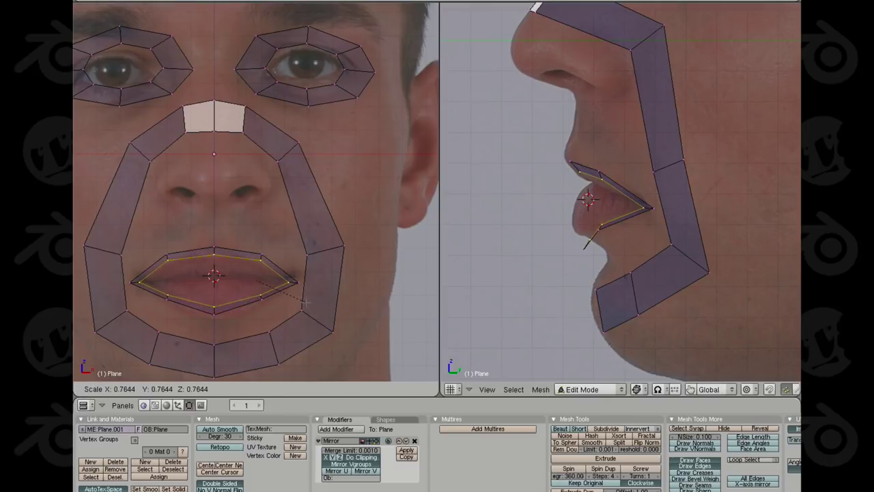
left_click(302, 299)
Shift the inner lip ring slightly, scale it to about 0.97, adjust its position and deselect it
key("g")
left_click(300, 299)
key("s")
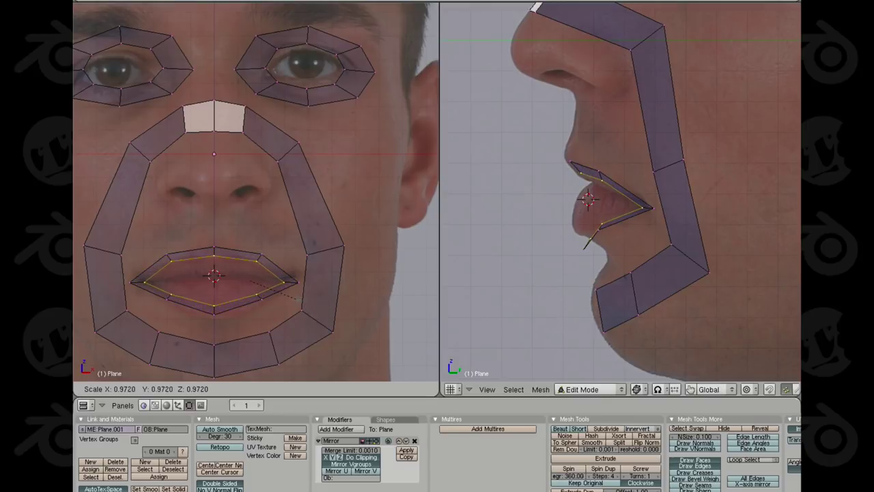
left_click(299, 298)
key("g")
left_click(630, 270)
key("a")
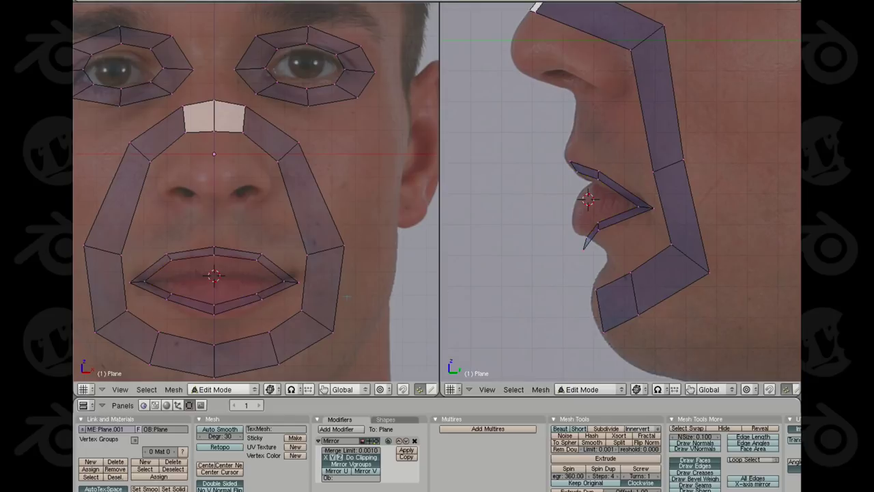
Show the mesh shaded in Object Mode in the front view, inspect it from an angle and save the file
scroll(274, 287, "down", 3)
key("Tab")
scroll(275, 288, "down", 3)
middle_click_drag(275, 288, 327, 218)
key("KP_1")
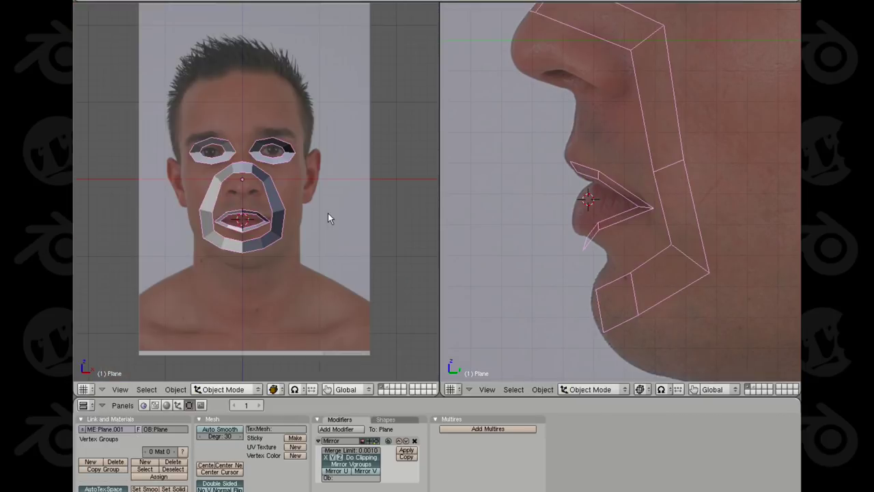
key("ctrl+w")
left_click(329, 213)
Move the outer intermediate vertex of the lower lip strip back in the side view to widen the strip there
scroll(663, 253, "down", 3)
middle_click_drag(662, 254, 613, 264, "shift")
scroll(574, 252, "up", 2)
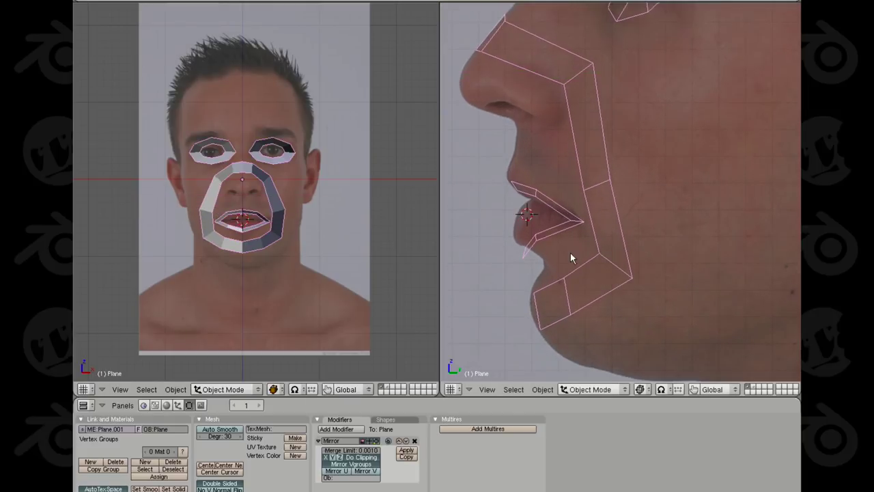
scroll(572, 255, "up", 2)
key("Tab")
right_click(493, 287)
key("g")
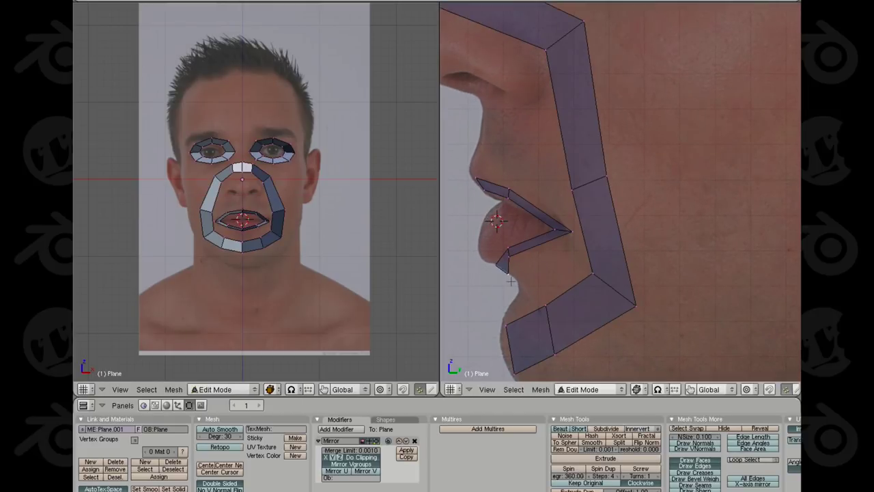
left_click(530, 254)
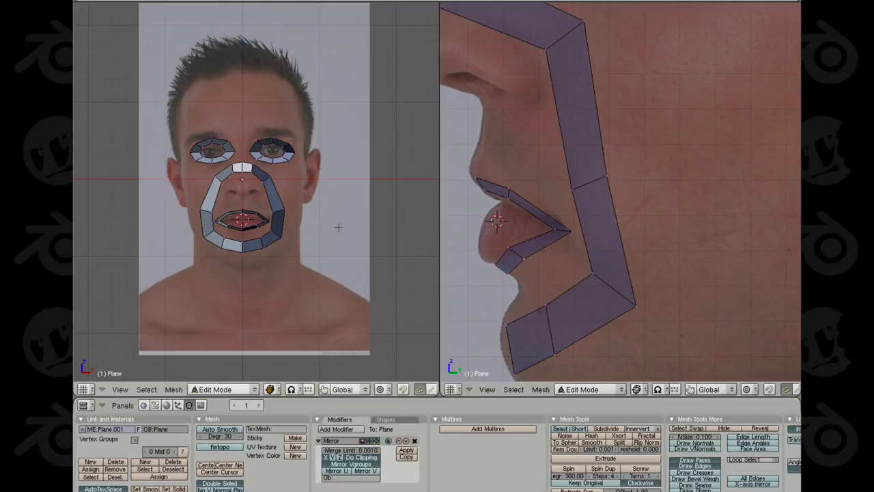
Duplicate the mouth loop's cross edge beside the chin centre and place the copy about 0.22 below it in the front view
key("Tab")
scroll(269, 198, "down", 2)
middle_click_drag(271, 198, 267, 205, "shift")
scroll(270, 204, "up", 2)
scroll(705, 184, "down", 7)
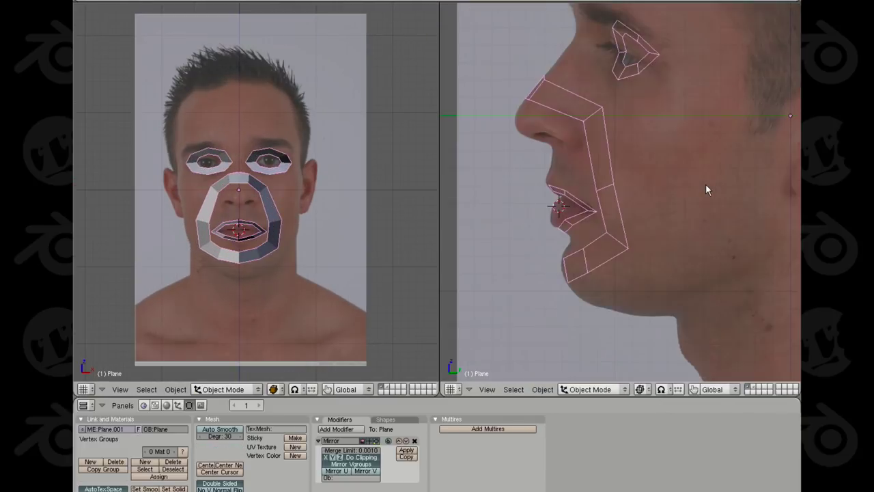
middle_click_drag(708, 185, 642, 233, "shift")
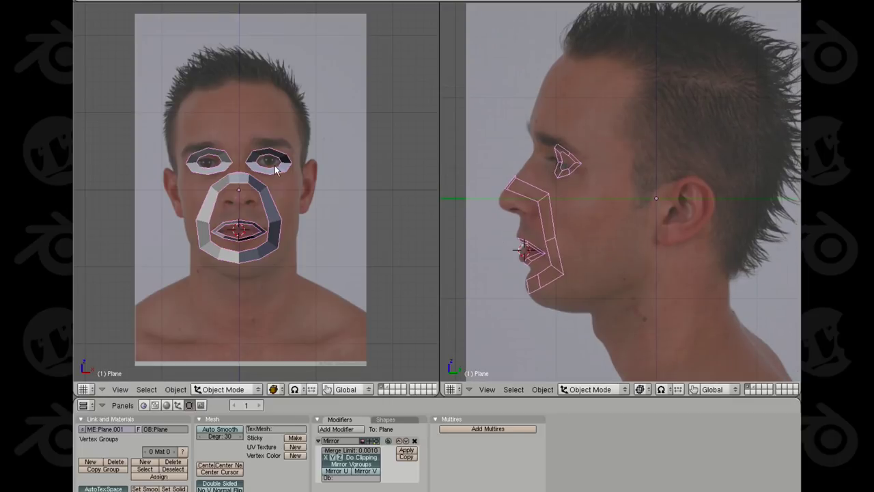
key("Tab")
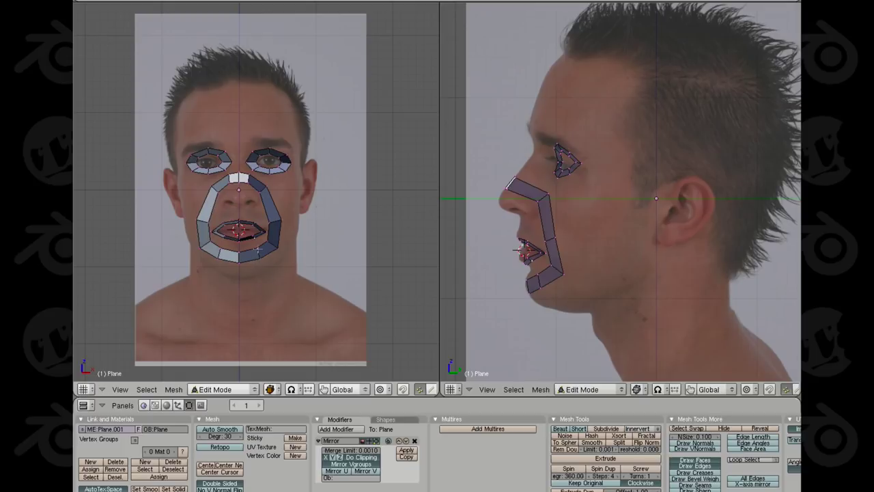
right_click(260, 256)
scroll(279, 260, "up", 3)
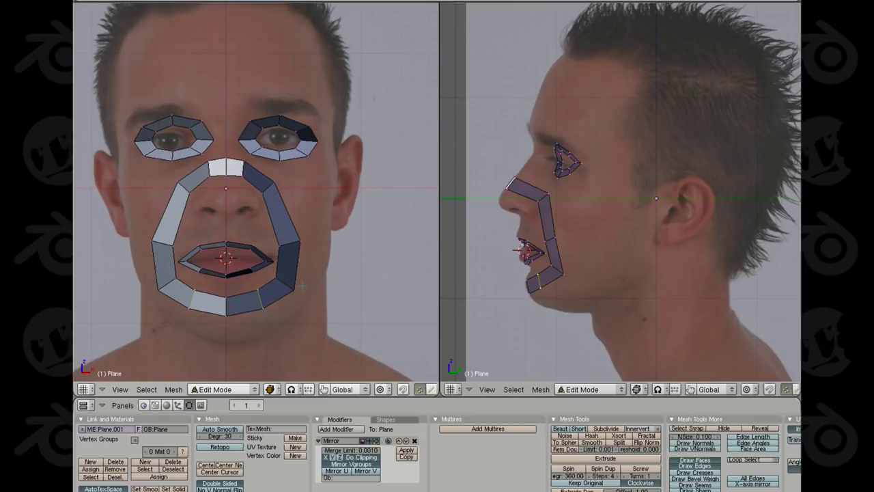
key("shift+d")
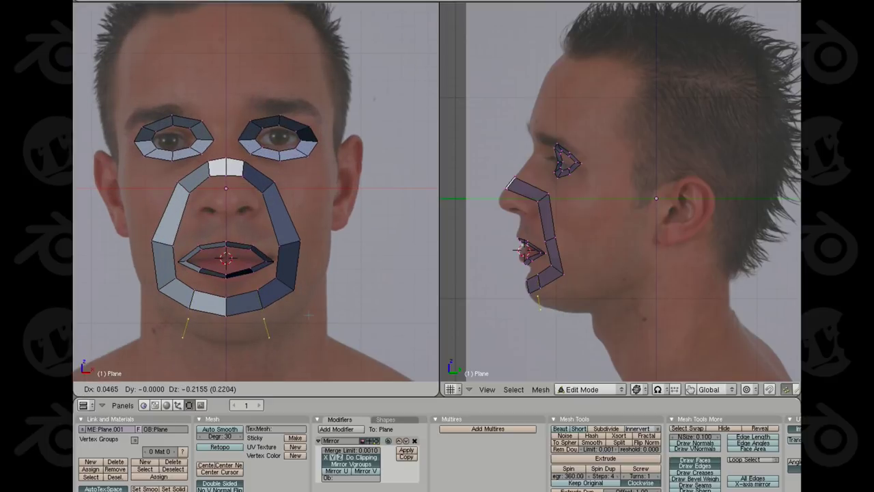
left_click(311, 315)
Move the duplicated edge back under the chin in the side view and rotate it to follow the jawline
key("g")
key("Escape")
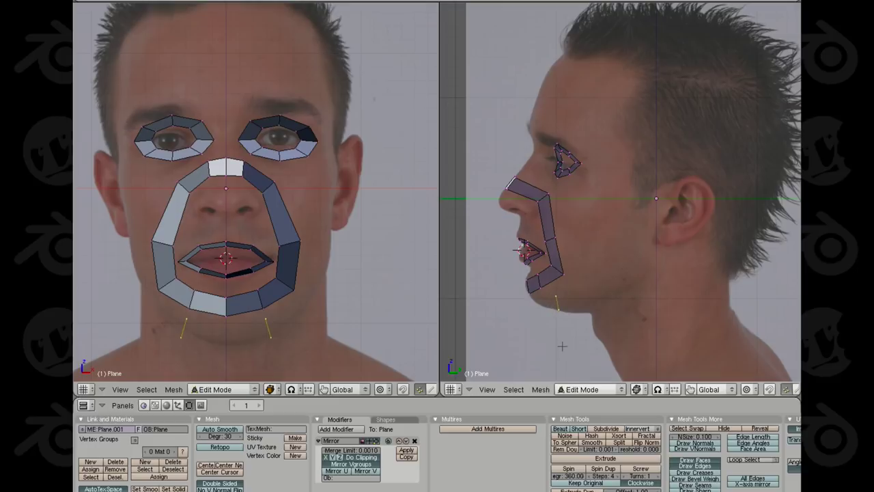
key("r")
key("Escape")
key("g")
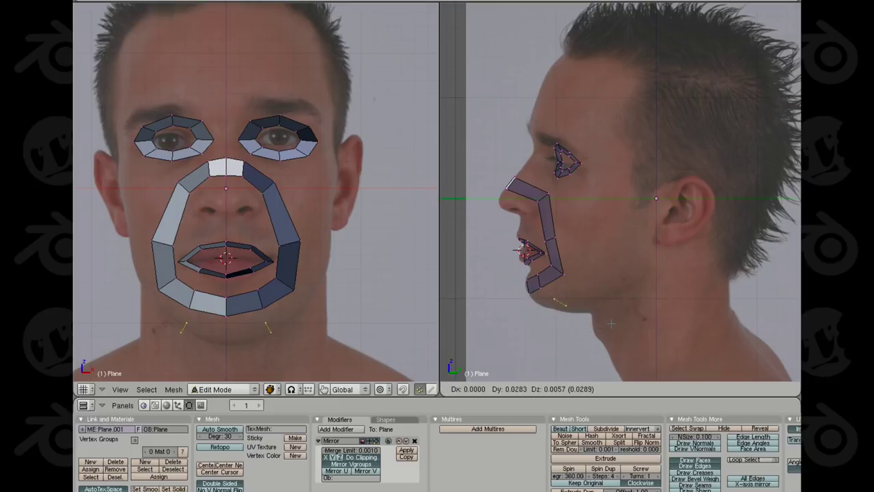
key("Escape")
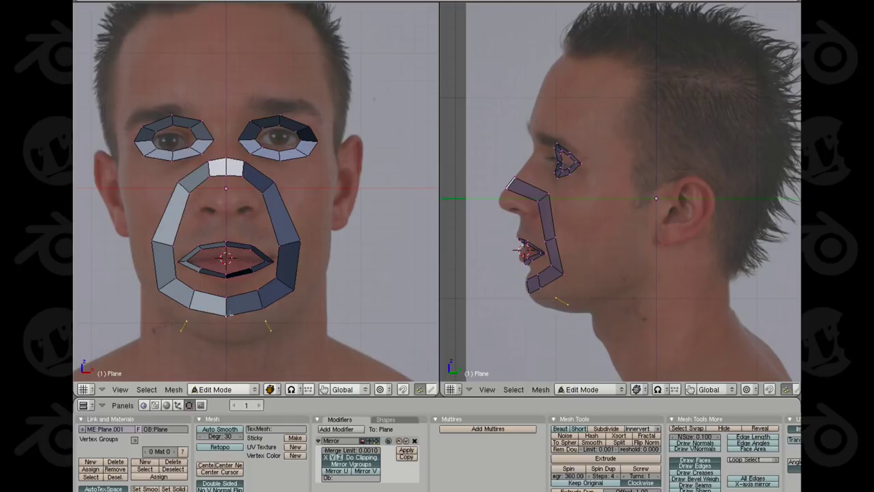
key("a")
right_click(226, 302)
right_click(226, 313, "shift")
key("e")
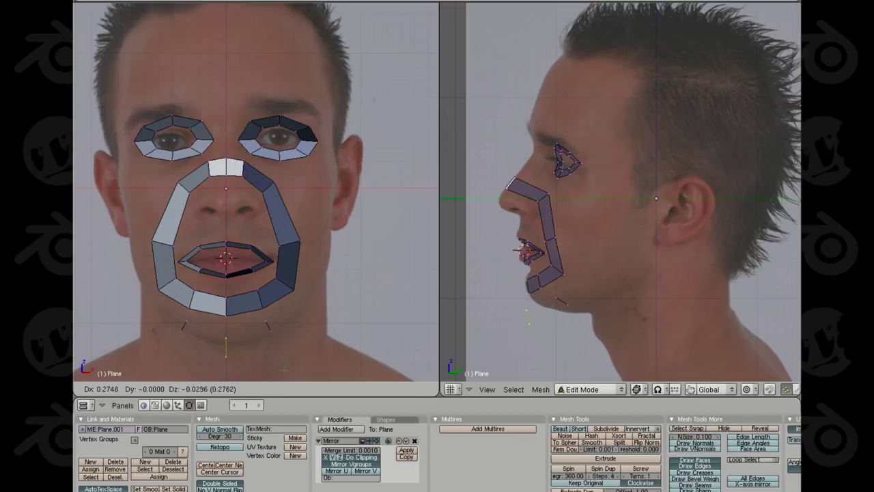
left_click(280, 361)
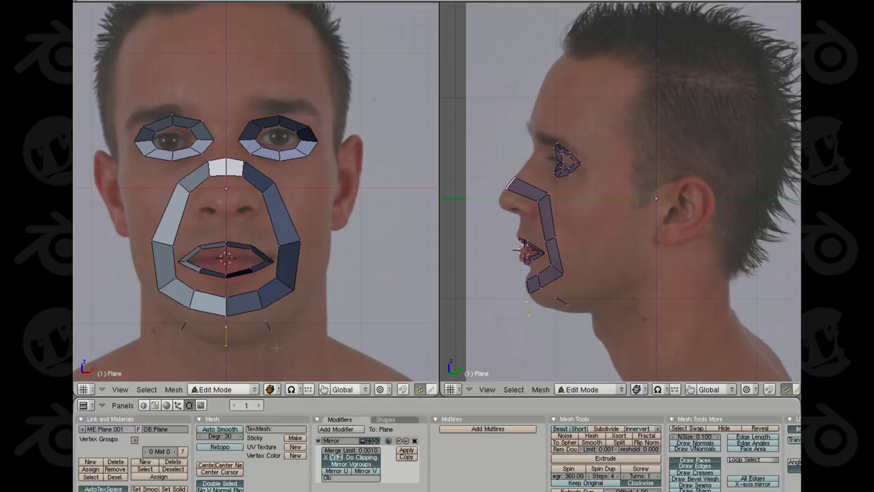
left_click(360, 458)
key("g")
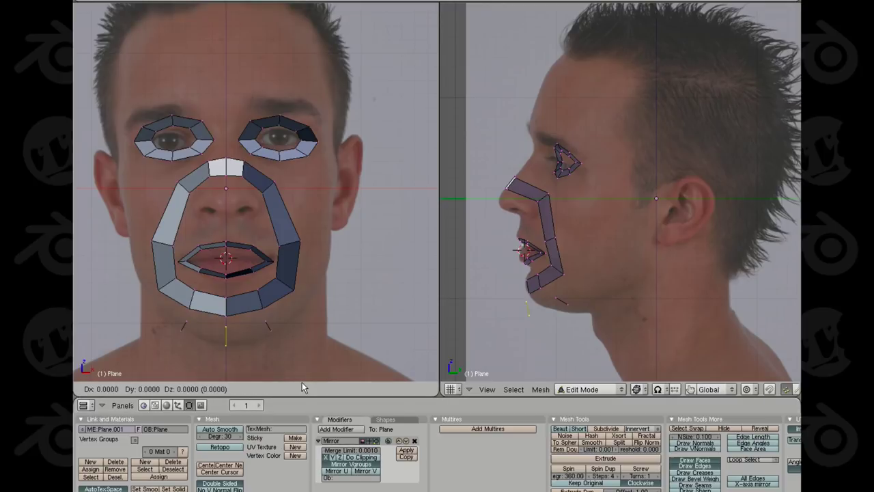
left_click(330, 378)
key("x")
left_click(260, 323)
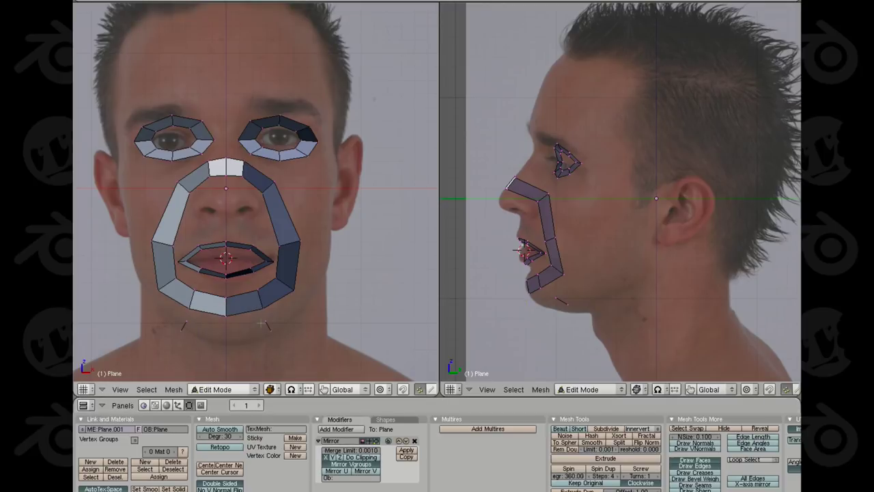
Extrude the loose edge under the jaw to the mirror centre line and move the new edge forward beneath the chin
right_click(266, 326)
left_click(300, 323)
key("e")
left_click(301, 325)
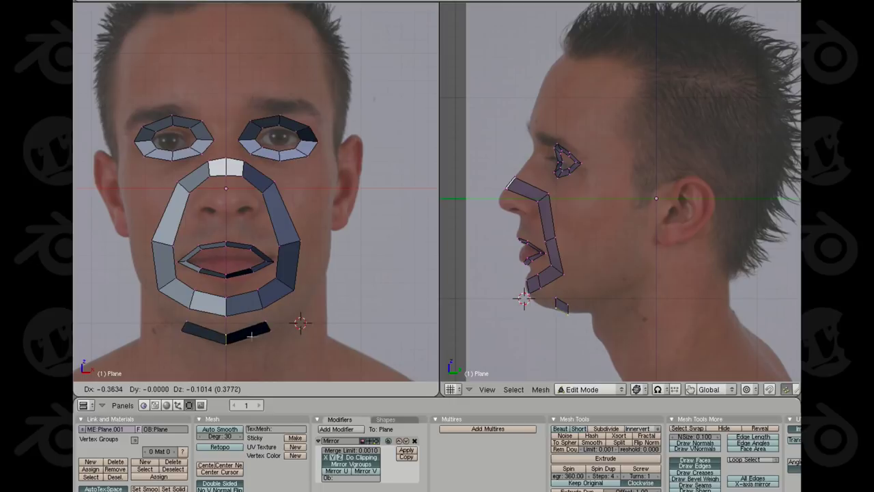
left_click(556, 344)
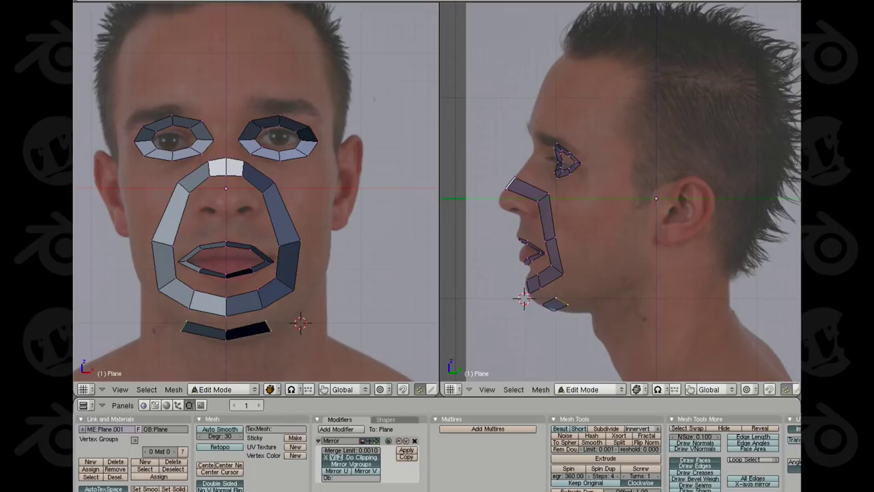
Place the 3D cursor in front of the ear and nudge the outer edge of the under-chin strip in the side view
left_click(633, 193)
key("g")
left_click(571, 290)
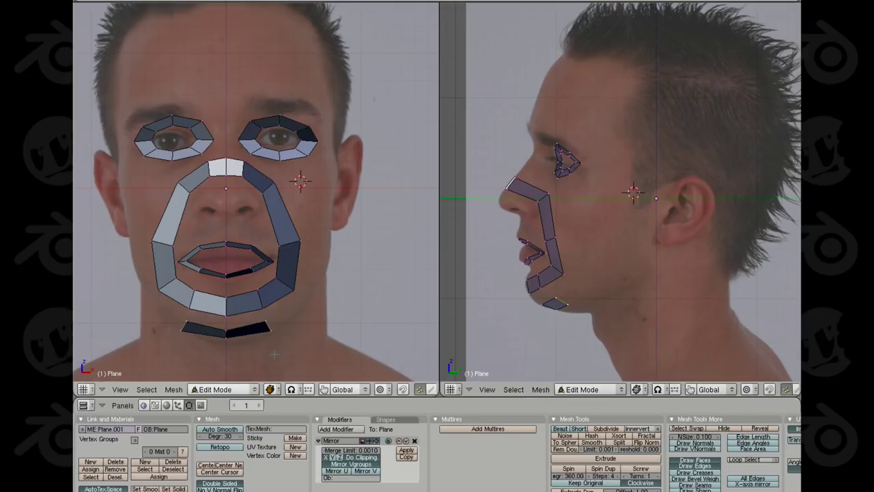
Extrude the outer edge of the under-chin strip up and back along the cheek in the side view
scroll(273, 354, "down", 1)
scroll(568, 280, "down", 1)
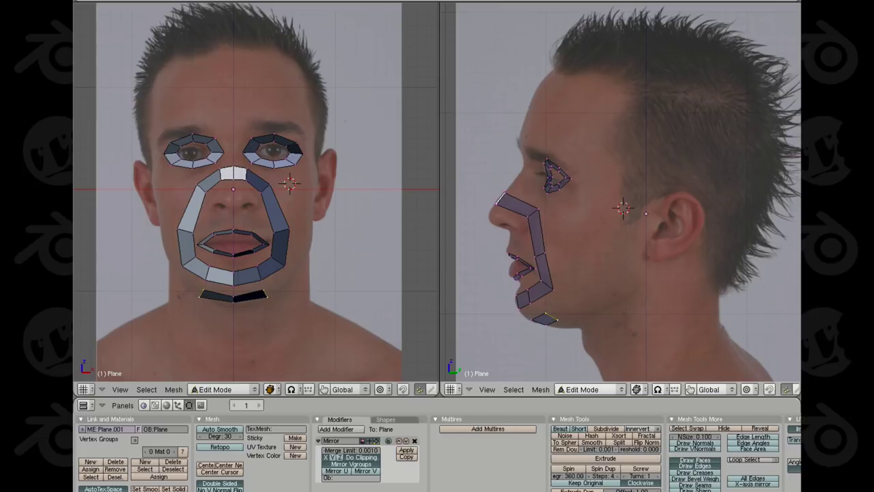
key("e")
left_click(542, 332)
left_click(586, 272)
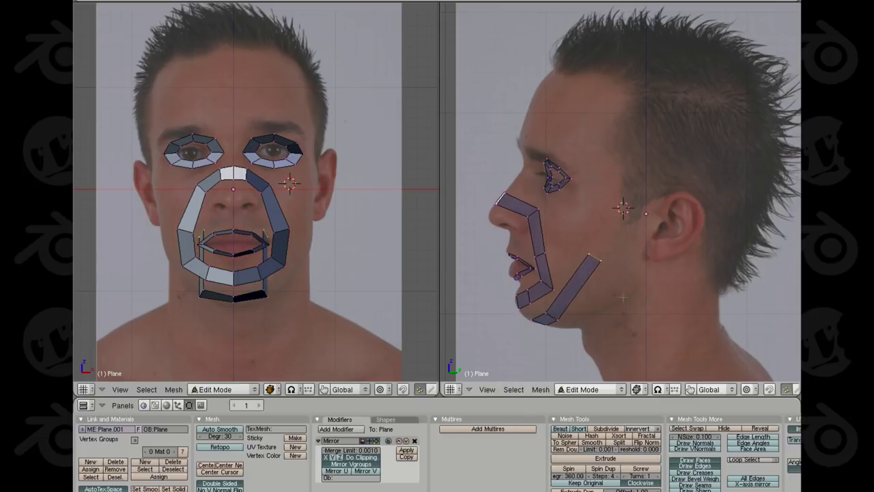
Rotate the new end edge and lower it onto the jawline in the side view, and move it outward to the jaw corner in the front view
key("r")
left_click(627, 286)
key("g")
left_click(622, 317)
key("g")
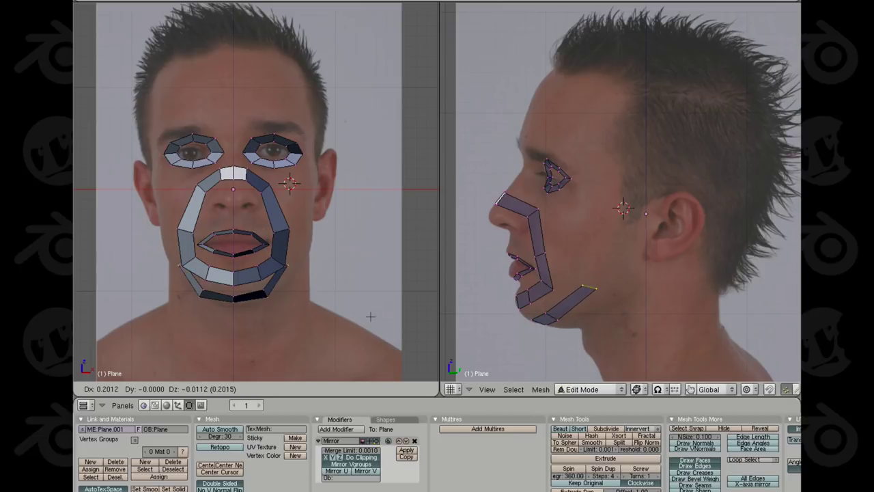
left_click(385, 317)
Extrude the jaw-corner edge about 0.44 upward in the front view, rotate it and adjust its position in the side view
key("e")
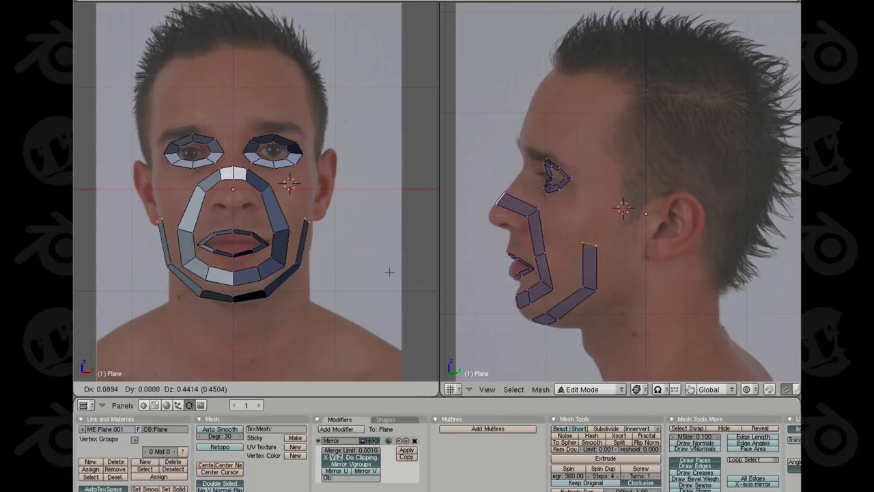
left_click(390, 274)
key("r")
left_click(402, 249)
key("g")
left_click(591, 267)
Extrude the end edge up the cheek to nose-bridge height in the side view and move it about 0.06 outward in the front view
key("e")
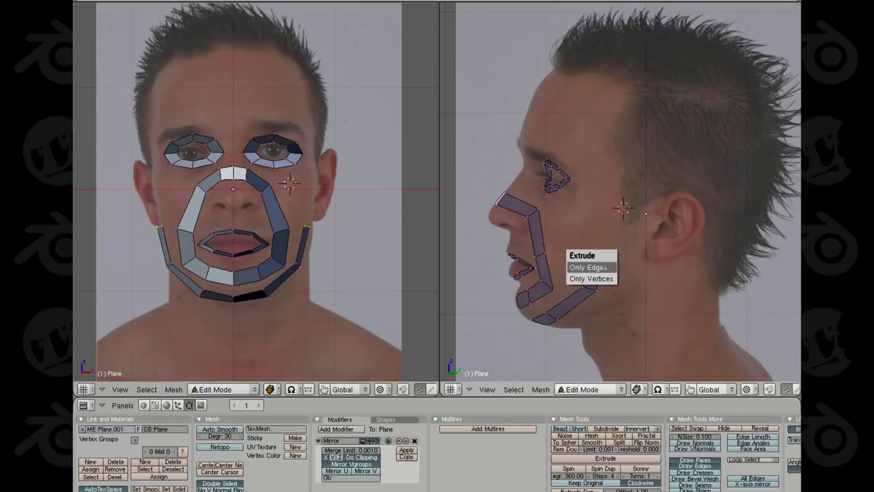
left_click(592, 267)
left_click(598, 201)
key("g")
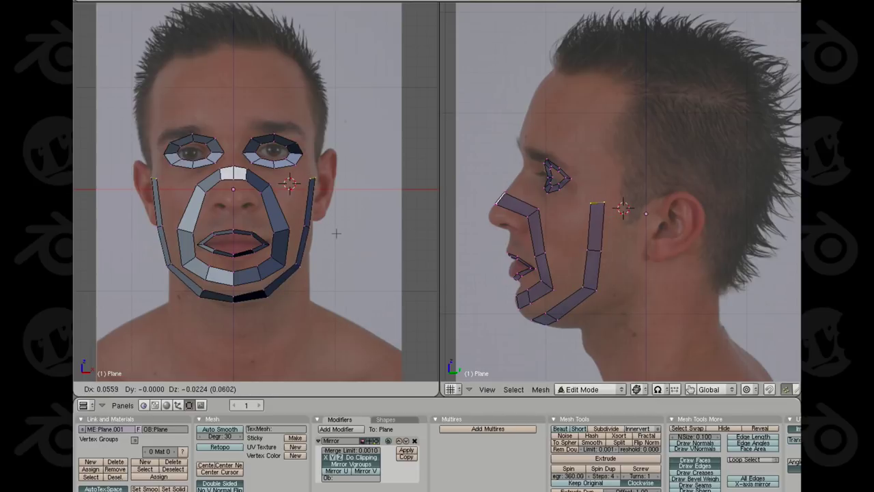
left_click(336, 233)
Extrude the end edge up to eyebrow level in the front view, then position and rotate it in the side view
key("e")
left_click(335, 232)
left_click(335, 193)
key("g")
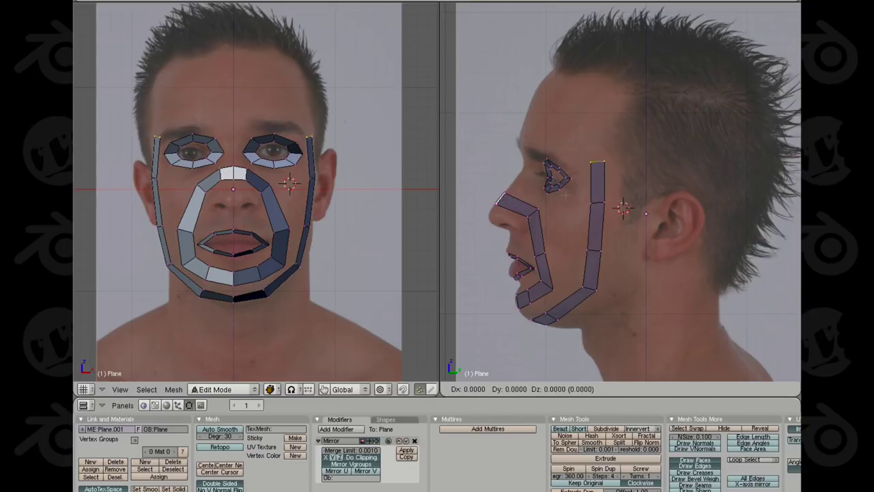
left_click(563, 195)
key("r")
left_click(574, 204)
Extrude the end edge up and forward over the temple in the side view and rotate it to follow the forehead curve
key("e")
left_click(575, 208)
left_click(549, 165)
key("r")
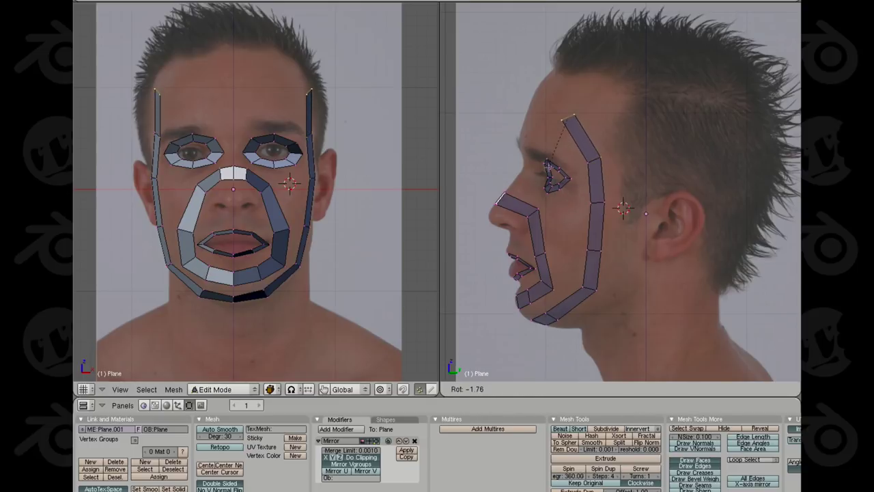
left_click(549, 165)
Move the forehead edge inward and rotate it in the front view, and shift it slightly forward in the side view
key("g")
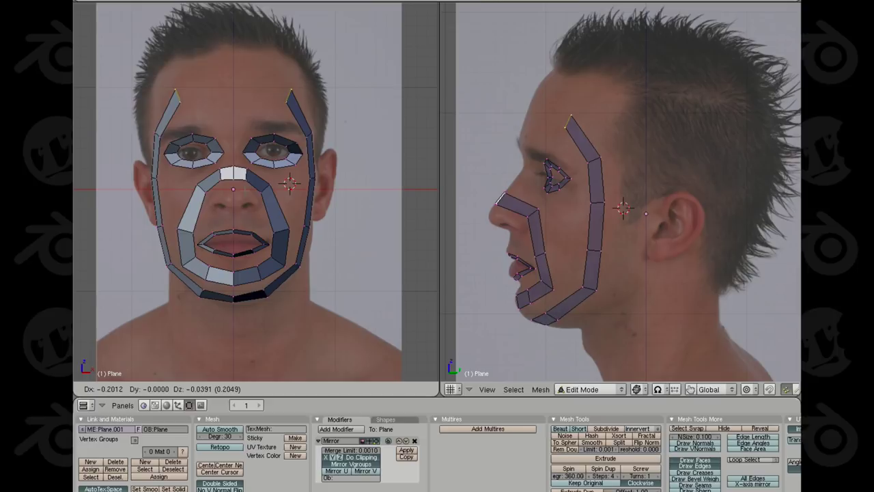
left_click(246, 187)
key("r")
left_click(266, 193)
key("g")
left_click(264, 196)
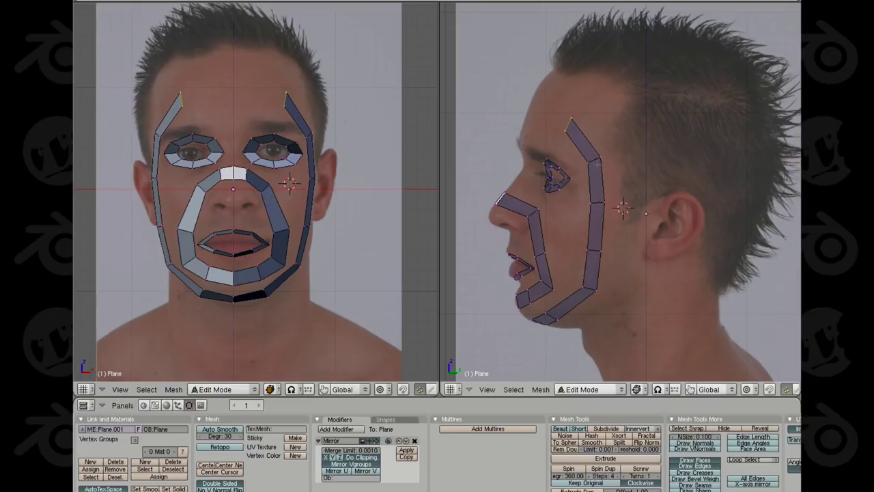
key("g")
key("Return")
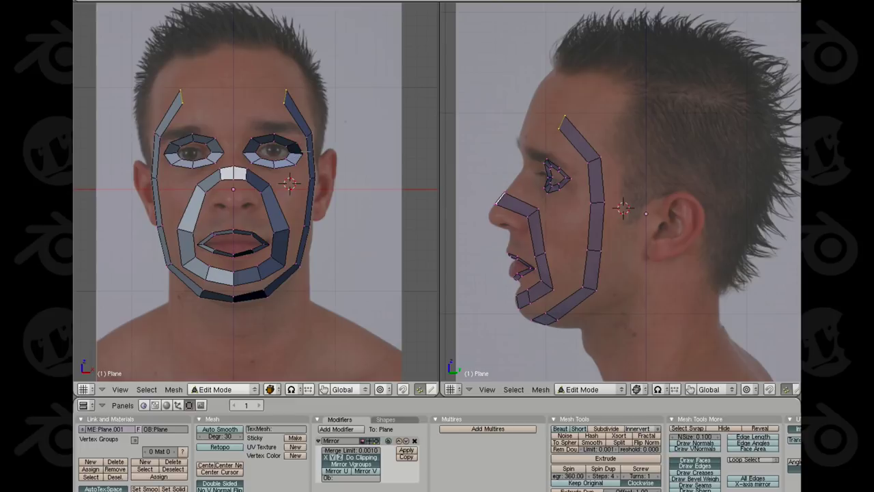
Try adding a cross edge beside the eye in the face-outline strip with a loop cut
key("ctrl+r")
left_click(313, 155)
left_click(312, 154)
key("g")
left_click(316, 155)
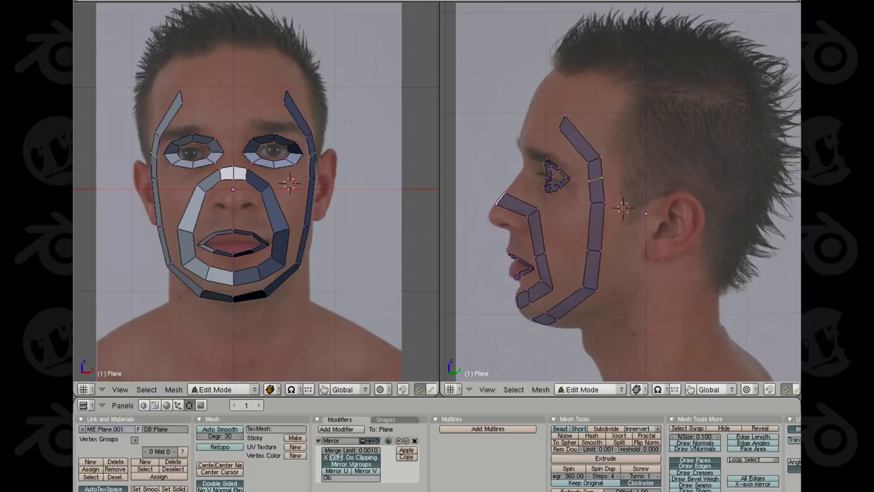
key("ctrl+z")
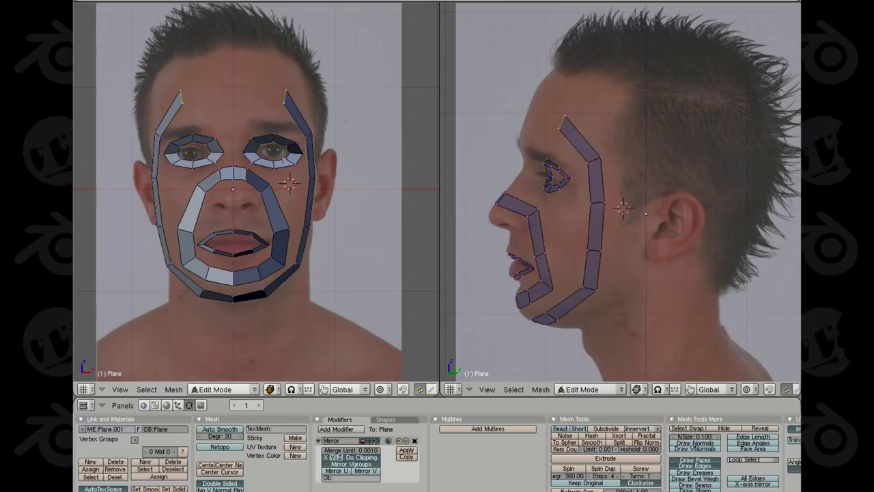
Extrude the forehead end edge about 0.32 toward the centre line in the front view, rotate it upright and fine-tune its position
middle_click_drag(283, 161, 291, 173, "shift")
key("e")
left_click(294, 166)
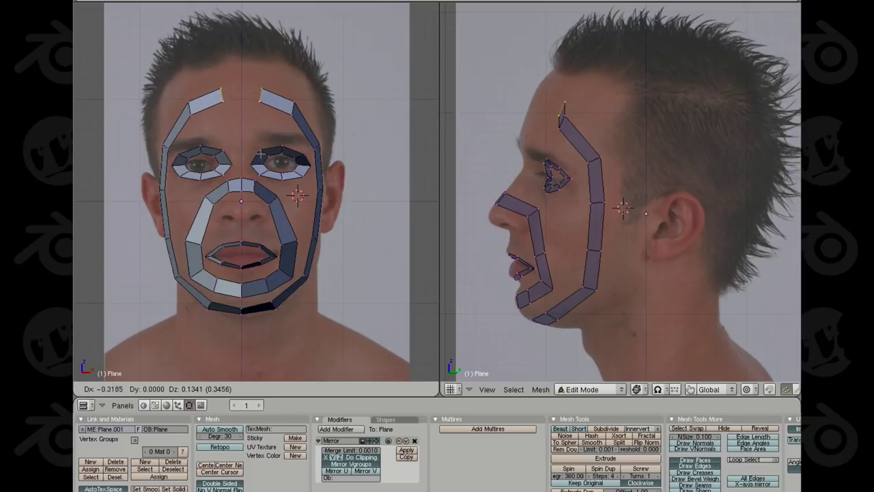
left_click(259, 151)
key("r")
left_click(282, 158)
key("g")
left_click(279, 157)
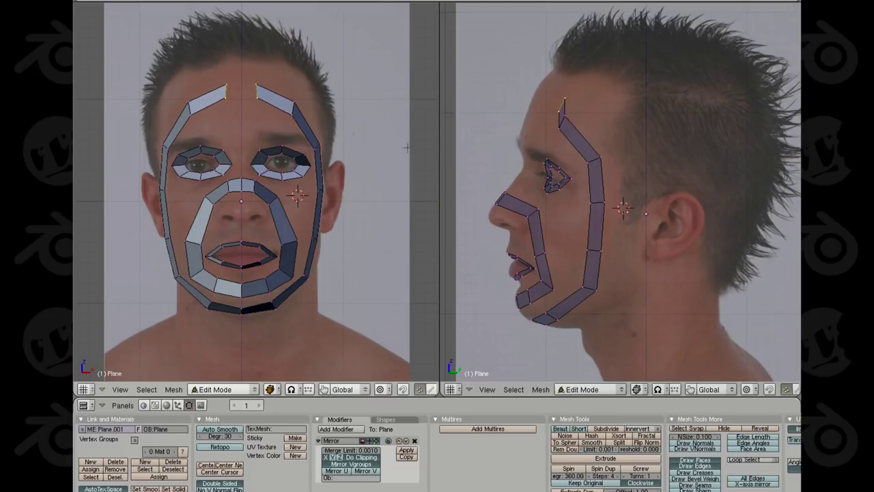
Move the forehead edge forward to the profile in the side view, extrude it and bring the new edge to the mirror centre line
key("g")
left_click(512, 160)
key("g")
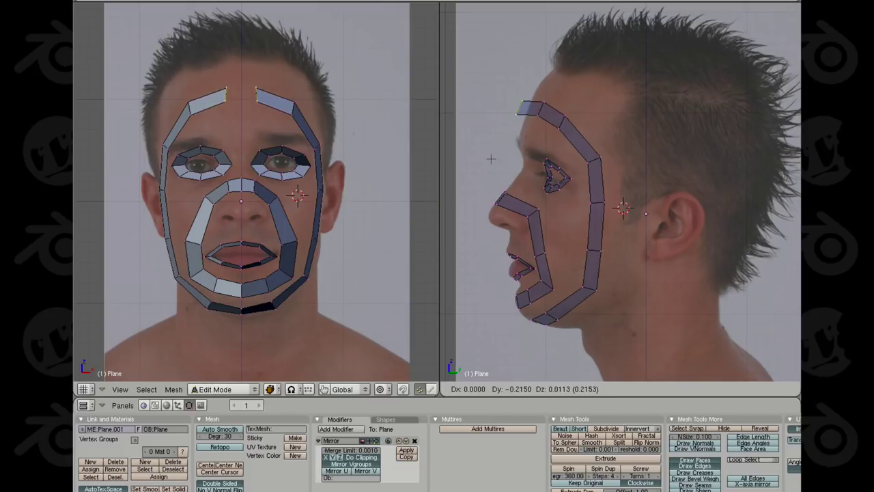
left_click(507, 151)
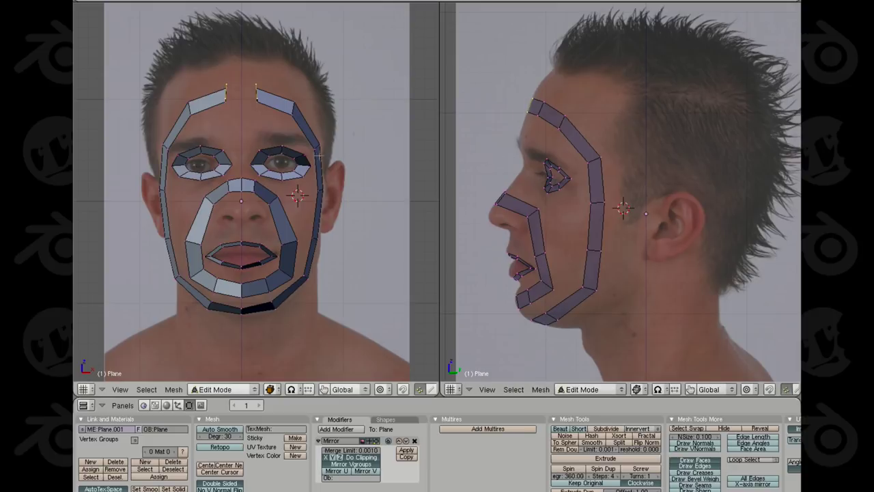
key("g")
left_click(289, 159)
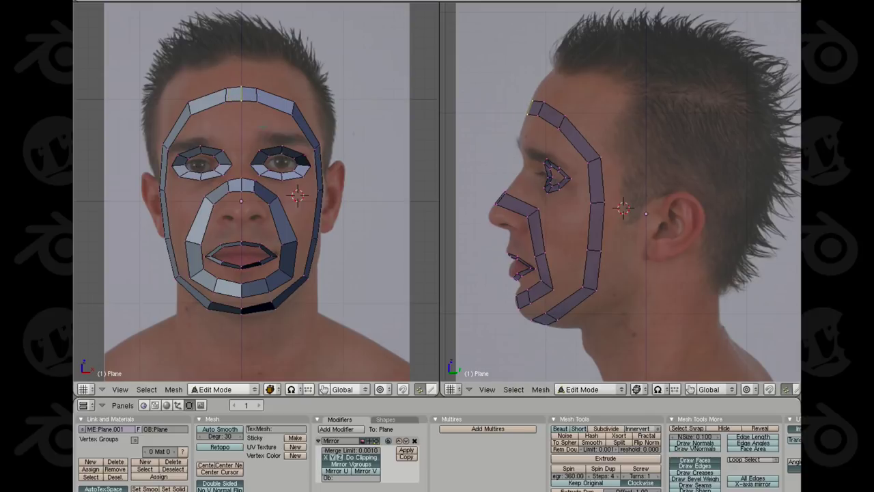
Move the cross edge beside the forehead centre outward in the front view to even out the face widths
right_click(258, 96, "alt")
key("g")
left_click(271, 97)
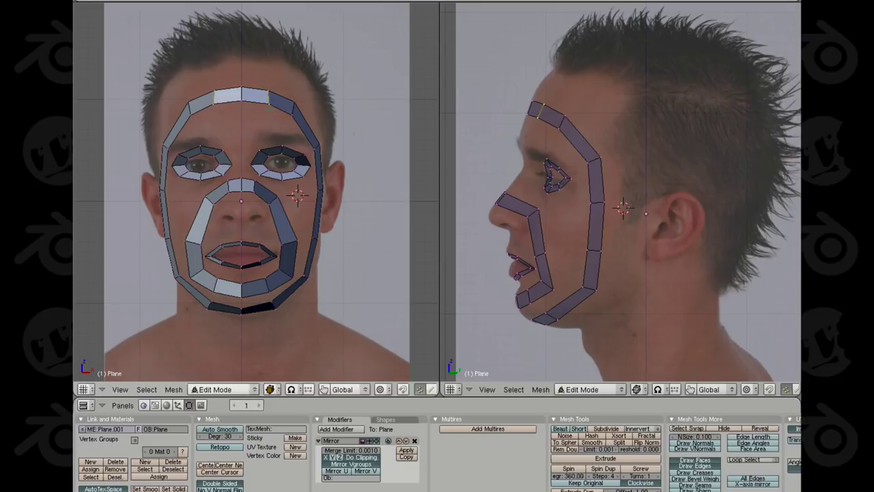
Duplicate the jaw strip's cross edge beside the chin centre, move it back about 0.32 toward the throat in the side view and rotate it
middle_click_drag(615, 194, 579, 155, "shift")
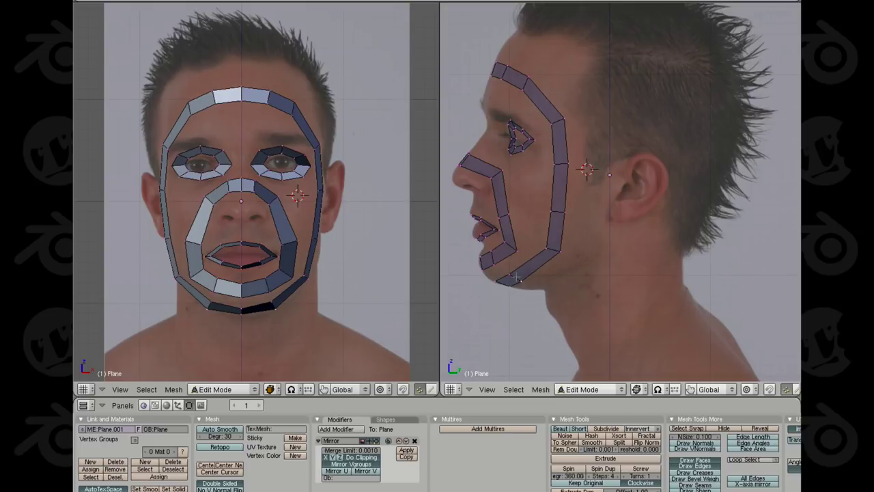
key("g")
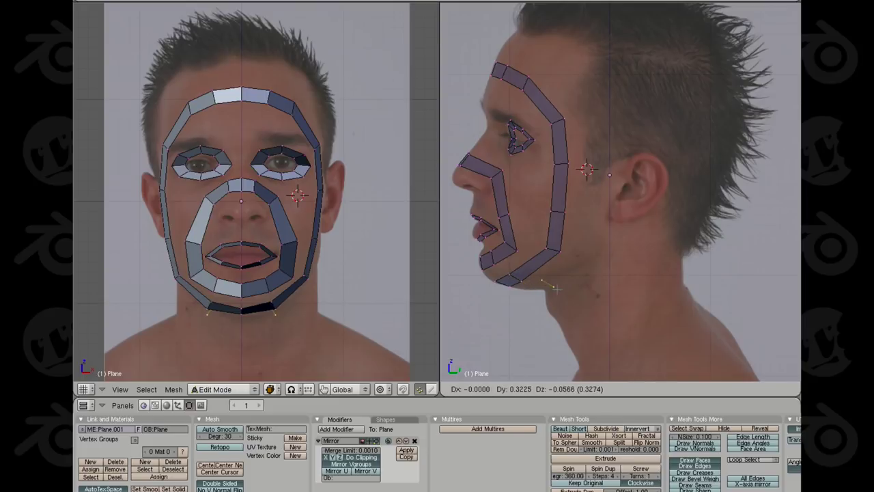
key("Escape")
key("r")
key("Escape")
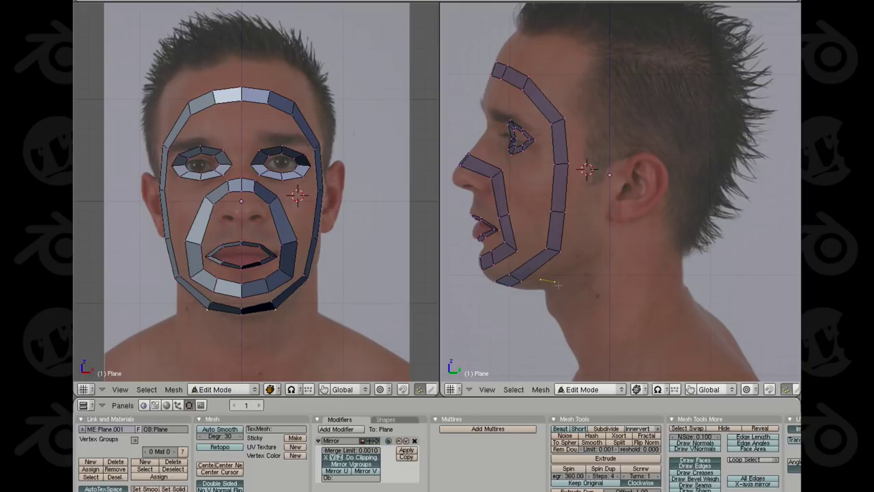
Extrude the duplicated throat edge slightly downward in the side view and bring the new edge to the mirror centre line
key("e")
left_click(583, 293)
left_click(577, 302)
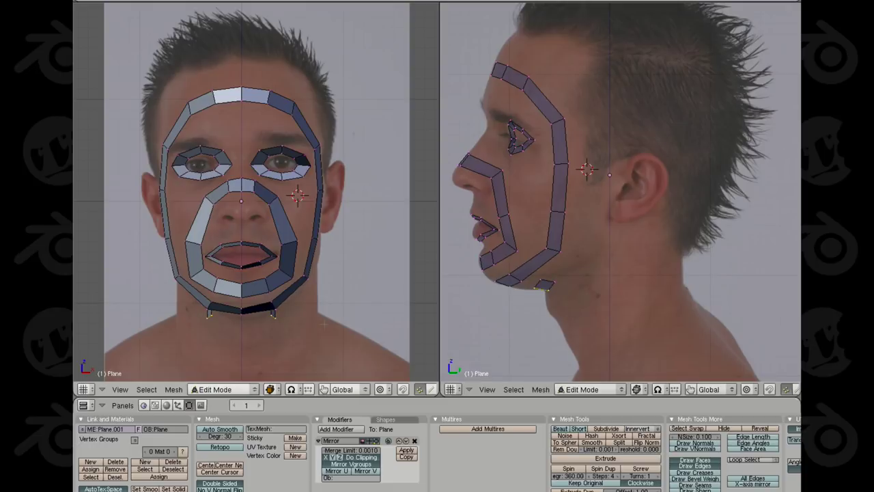
key("g")
key("Escape")
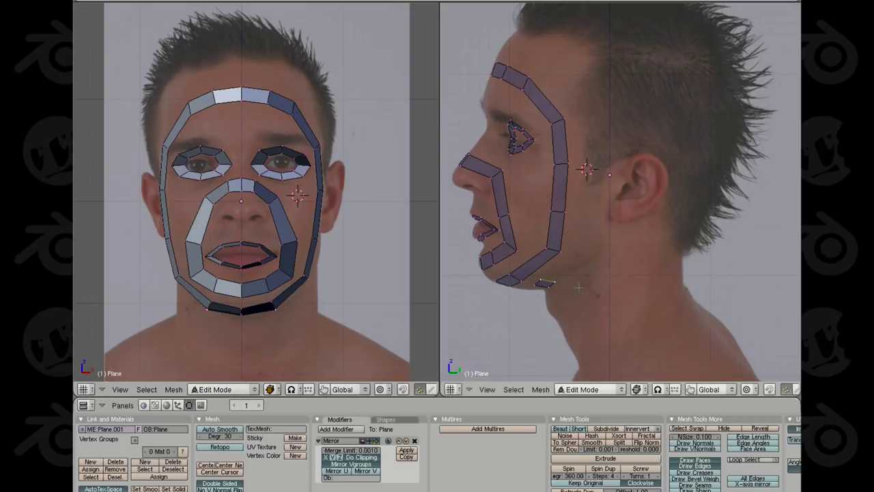
Extrude the throat strip's outer edge back along the jaw, move it outward in the front view and rotate it around the Z axis
key("e")
left_click(607, 263)
key("g")
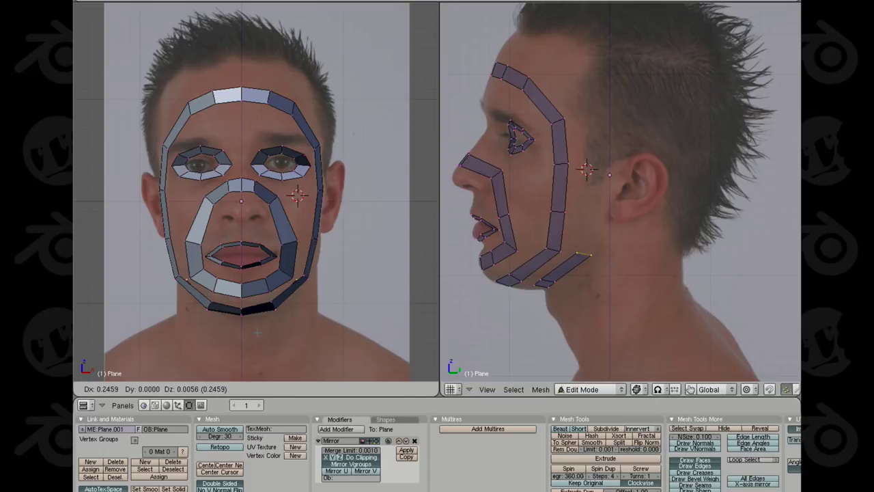
key("r")
key("z")
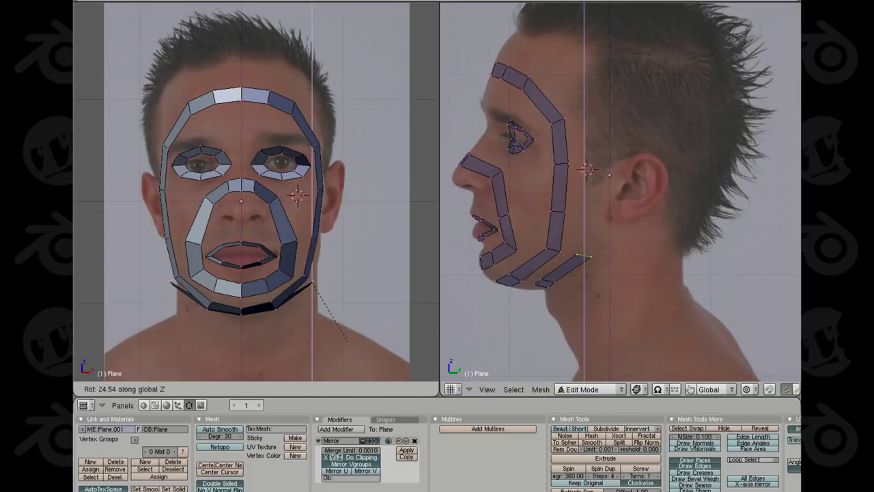
key("Escape")
Extrude the rear jaw strip upward in two segments to in front of the ear and shift its end edge slightly back in the side view
key("e")
left_click(579, 322)
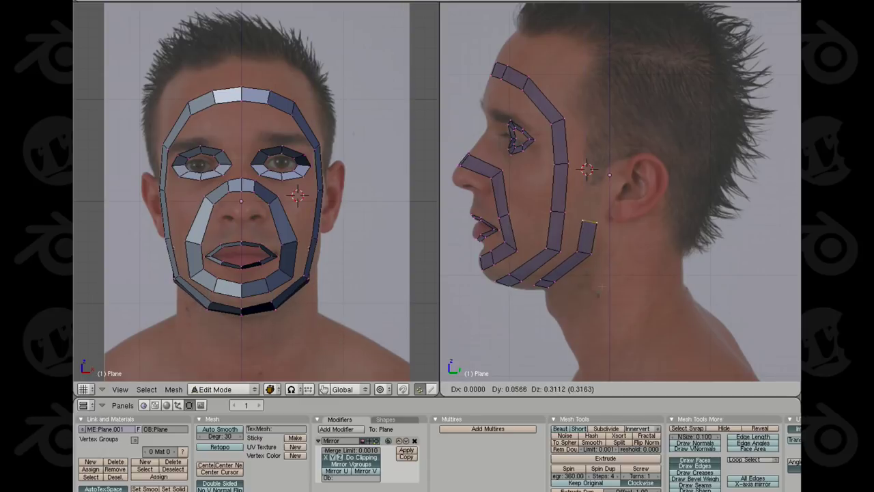
left_click(600, 287)
key("g")
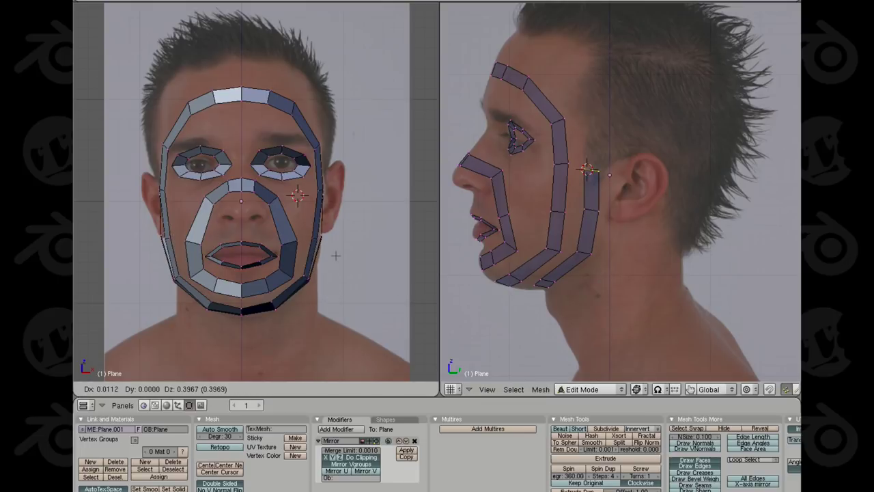
left_click(335, 253)
key("g")
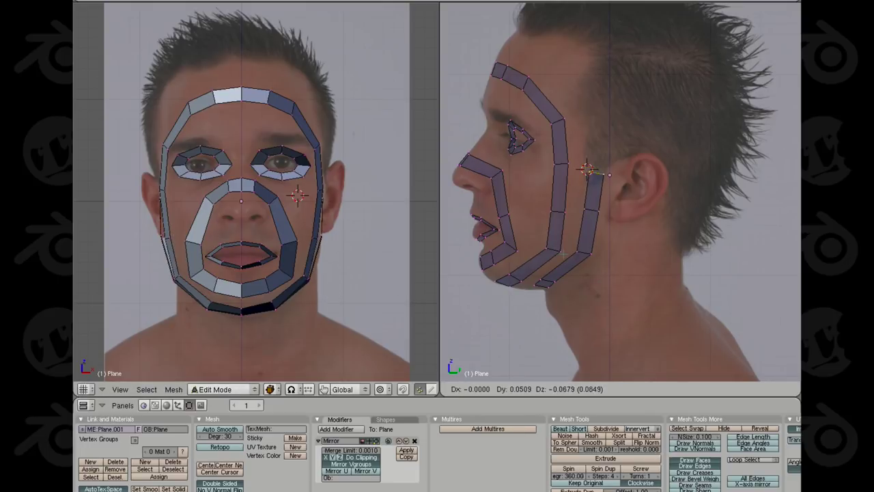
left_click(559, 251)
Extrude the strip's end edge up toward the ear's upper front, rotate it in the side view and adjust it in the front view
middle_click_drag(597, 161, 598, 202, "shift")
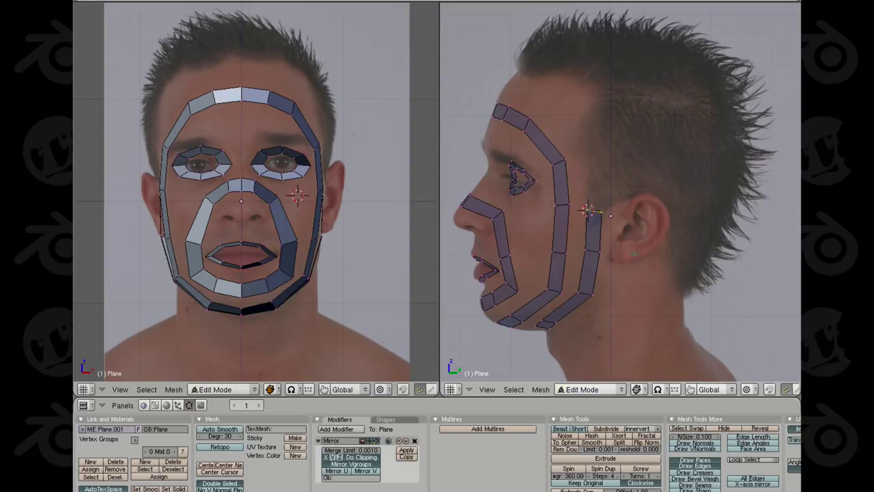
key("e")
left_click(648, 224)
key("r")
left_click(611, 261)
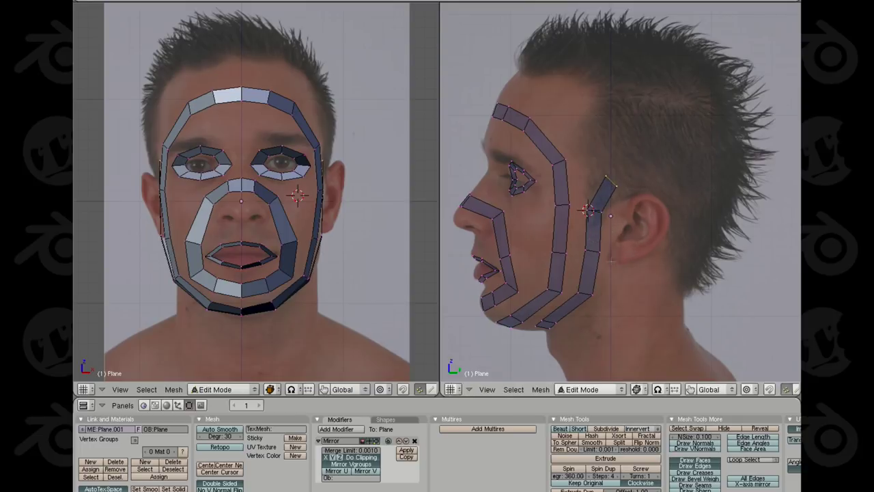
key("g")
left_click(351, 255)
Extrude the end edge back above the ear, rotate it upright and adjust its position in the side and front views
key("e")
key("r")
key("g")
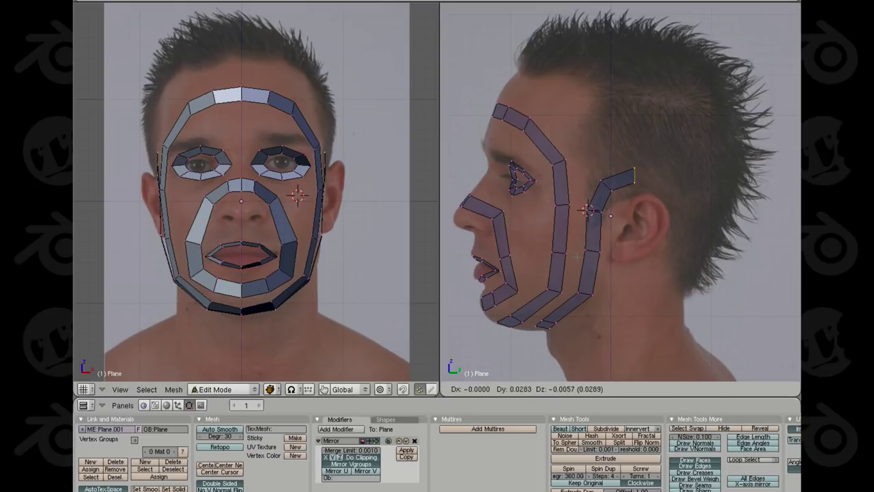
left_click(577, 257)
key("g")
left_click(330, 259)
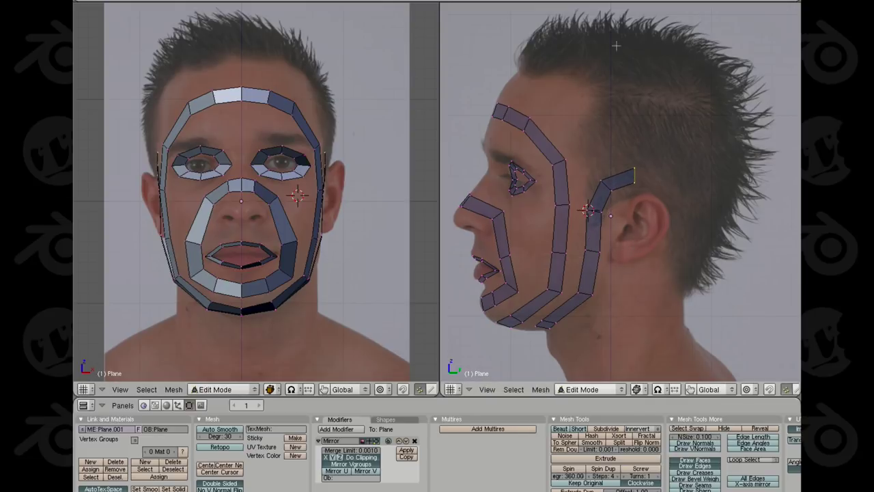
key("g")
left_click(356, 261)
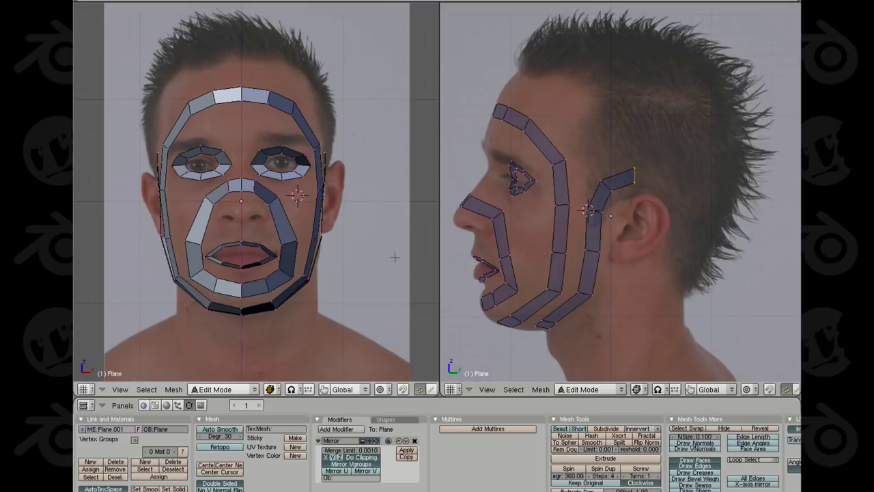
Extrude the strip's end edge straight back past the ear and nudge it slightly in the front view
key("e")
key("Return")
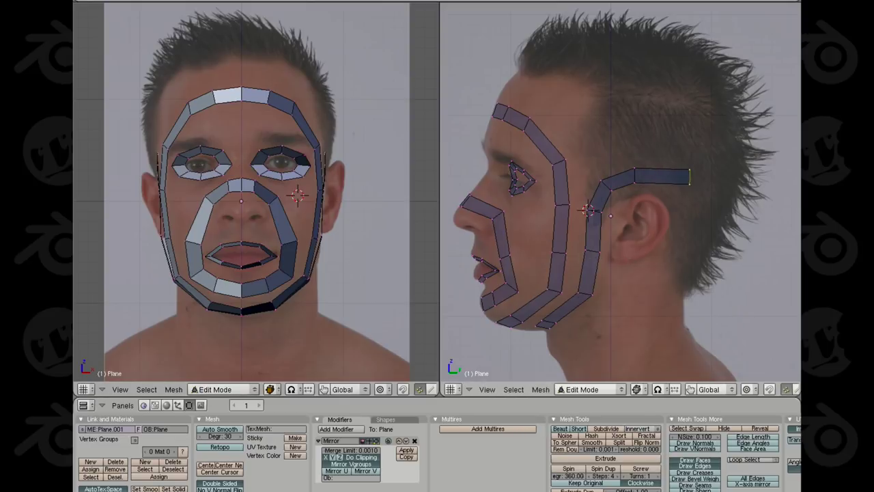
key("g")
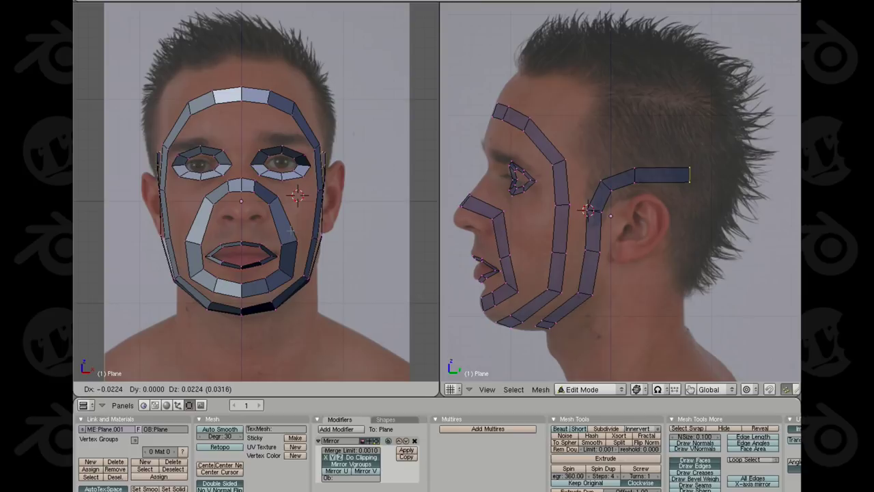
left_click(291, 229)
Extrude the end edge about 0.41 units further toward the back of the head, tilt it and reposition it in the side view
key("e")
left_click(470, 235)
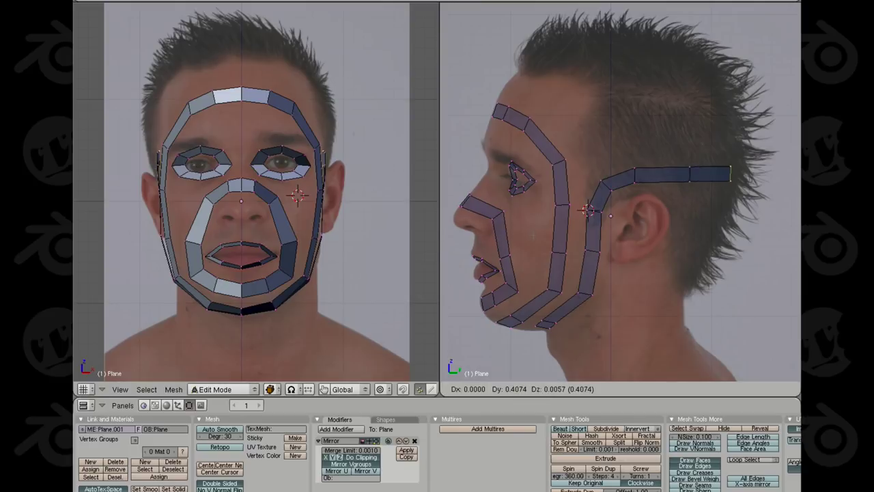
left_click(516, 235)
key("r")
left_click(519, 204)
key("g")
left_click(517, 202)
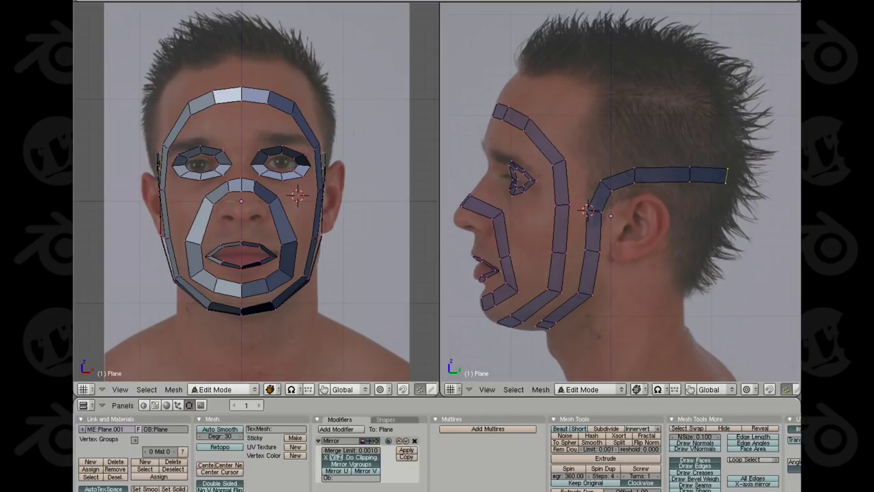
Move the end edge about 0.43 units inward in the front view and extrude it to the centre line at the back of the head
key("g")
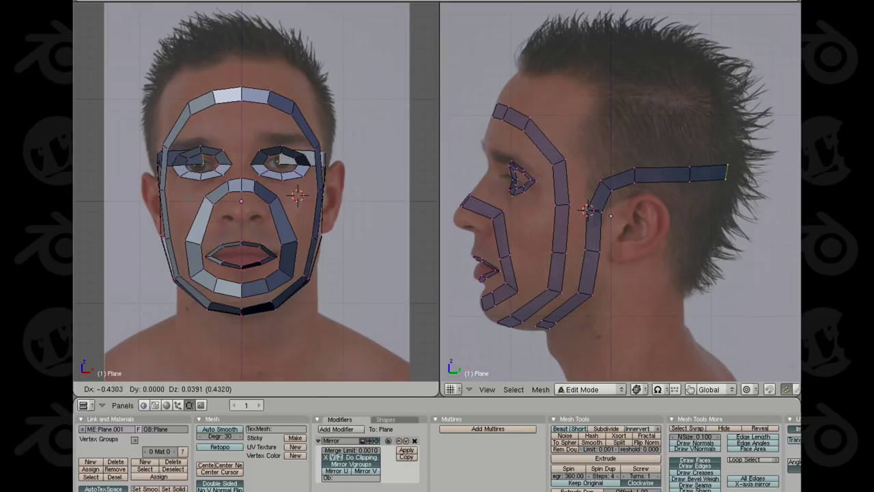
left_click(141, 202)
key("e")
left_click(675, 230)
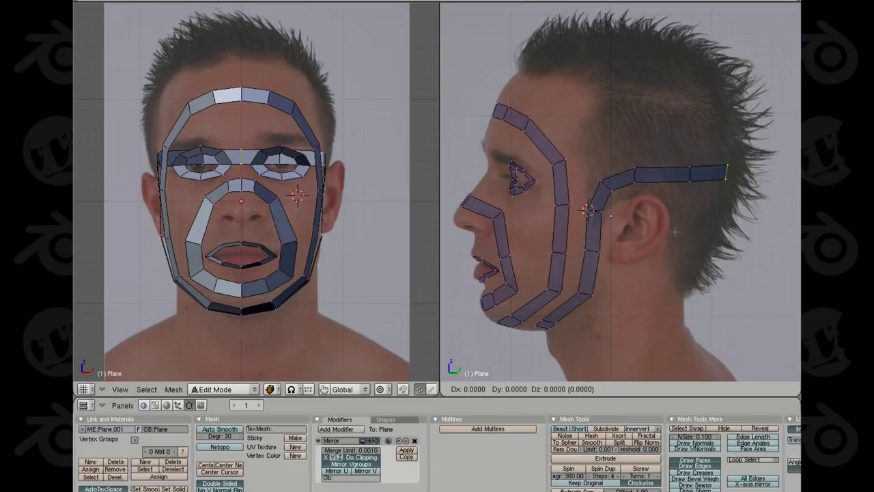
left_click(685, 231)
Move the rear band's corner vertices behind the ear slightly inward to round the loop, working from an angled top view
middle_click_drag(691, 175, 686, 253)
key("z")
key("b")
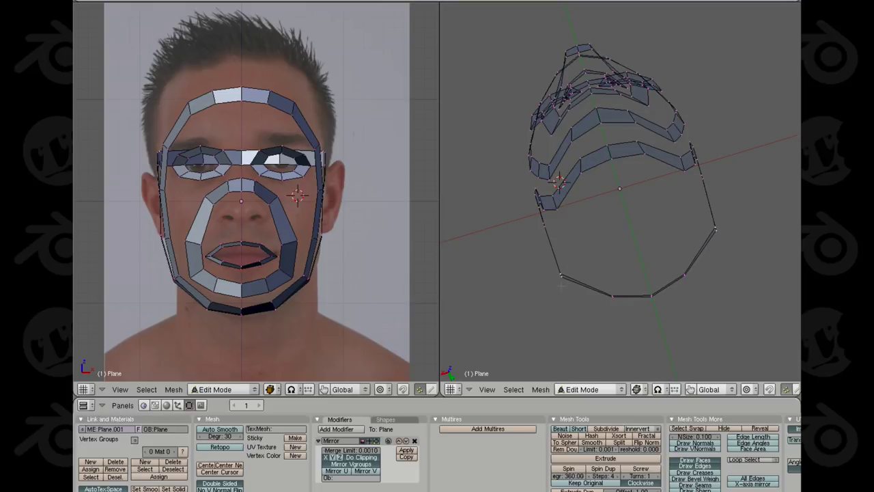
key("z")
key("g")
mouse_move(551, 265)
left_mouse_down()
mouse_move(574, 287)
mouse_move(621, 306)
left_mouse_up()
left_click(579, 285)
Select the next vertices of the band toward the back of the head and adjust them along the X axis
key("z")
key("b")
key("z")
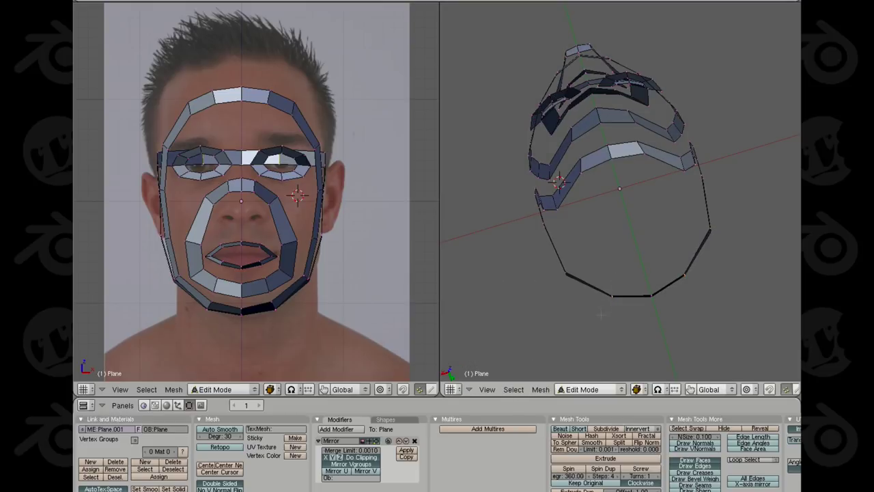
key("g")
key("x")
left_click(593, 307)
Examine the band around the back of the head in object mode from several angles and against both reference photos
key("Tab")
scroll(590, 307, "down", 5)
key("z")
mouse_move(590, 306)
middle_mouse_down()
mouse_move(695, 241)
mouse_move(611, 249)
mouse_move(641, 266)
middle_mouse_up()
key("a")
key("z")
key("KP_3")
scroll(624, 273, "up", 2)
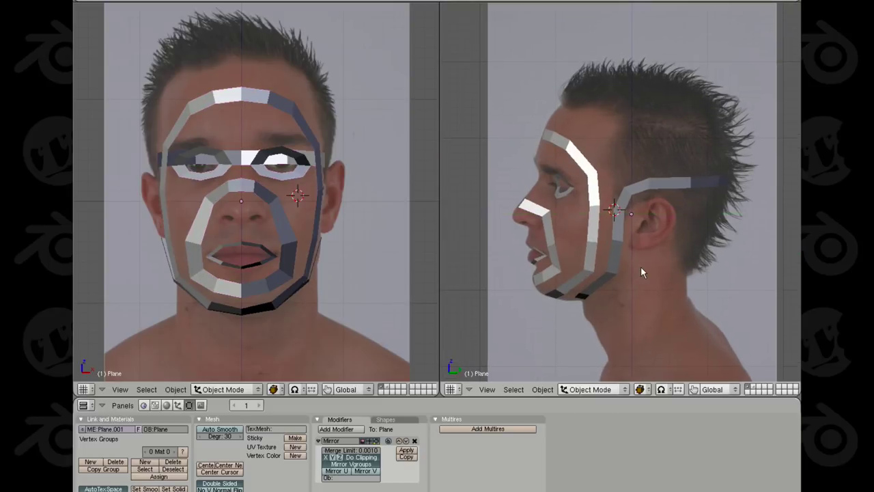
middle_click_drag(640, 222, 640, 253, "shift")
middle_click_drag(174, 172, 170, 185, "shift")
Extrude the band's upper edge above the ear upward along the side of the head and align it in the front view
key("Tab")
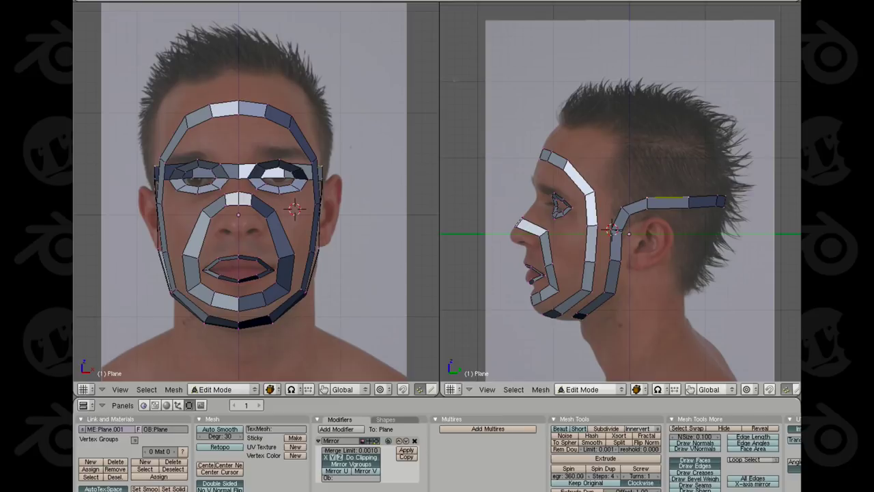
scroll(366, 146, "up", 2, "shift")
key("e")
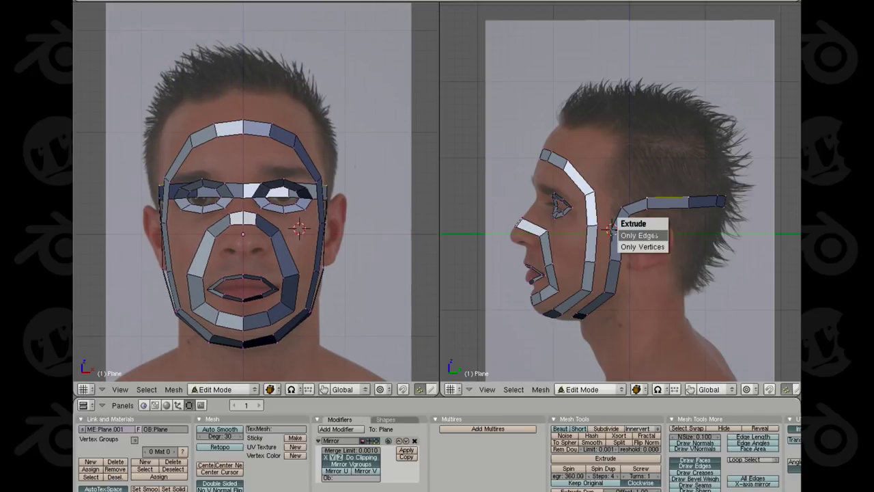
left_click(632, 236)
left_click(615, 197)
key("g")
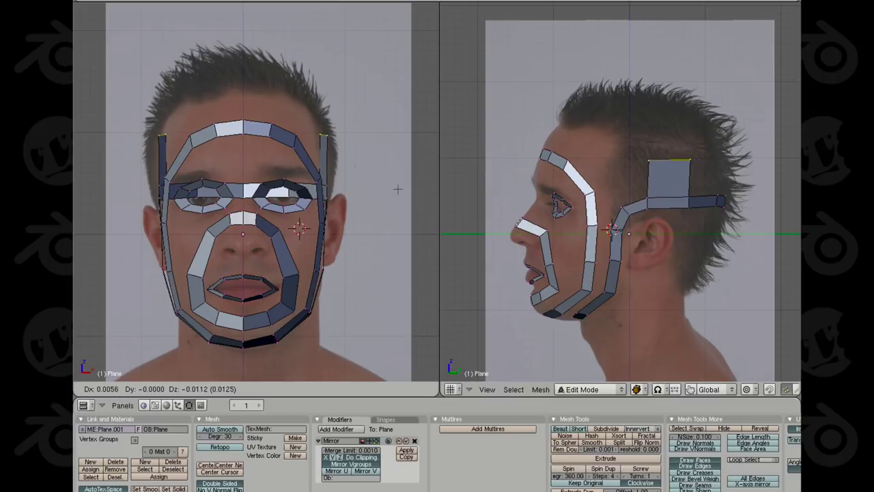
left_click(393, 190)
Extrude the new top edge up and inward along the skull in the front view and rotate it in the side view
key("e")
left_click(390, 190)
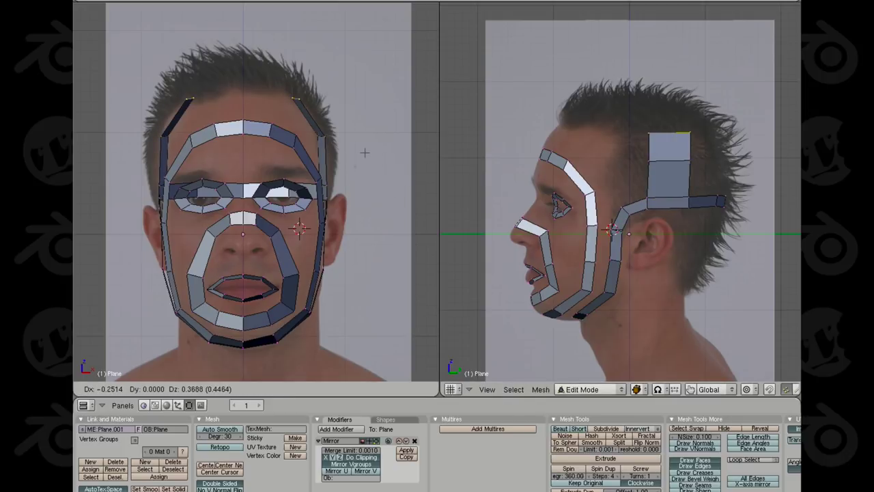
left_click(364, 153)
key("r")
left_click(755, 164)
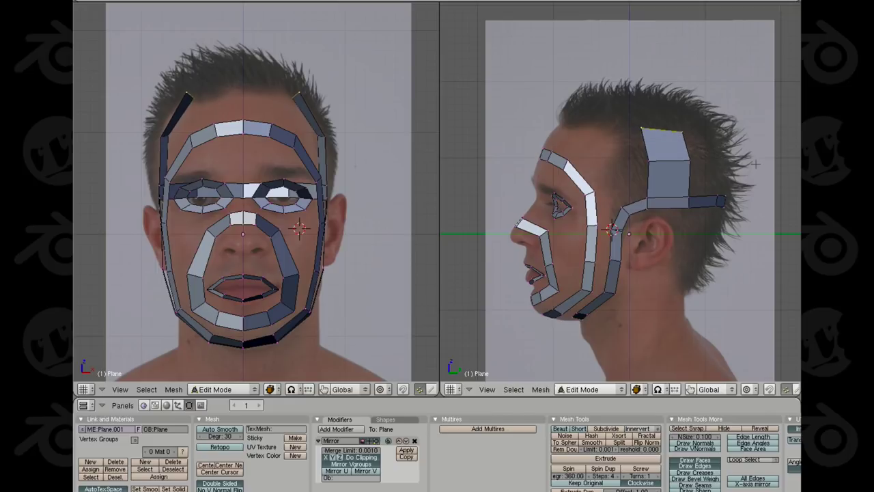
Rotate and lower the strip's middle edge in the side view, and lower the top edge about 0.04 units in the front view
key("r")
left_click(755, 169)
key("g")
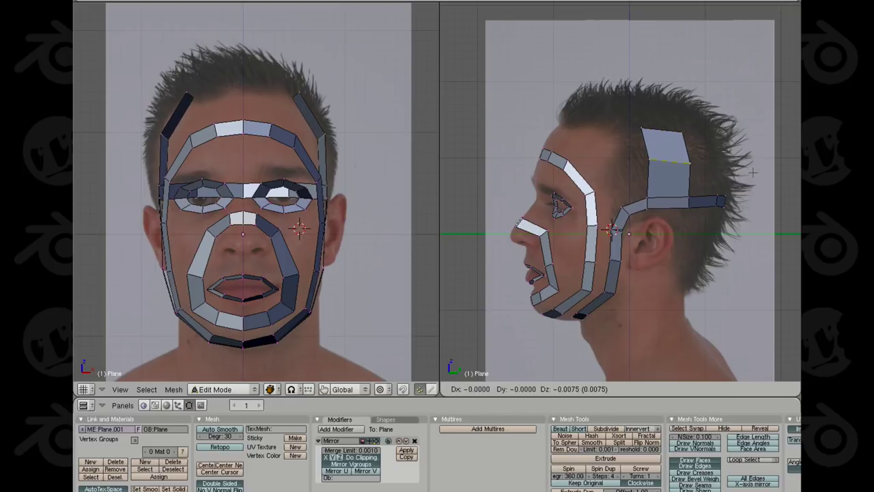
left_click(756, 171)
right_click(294, 100)
key("g")
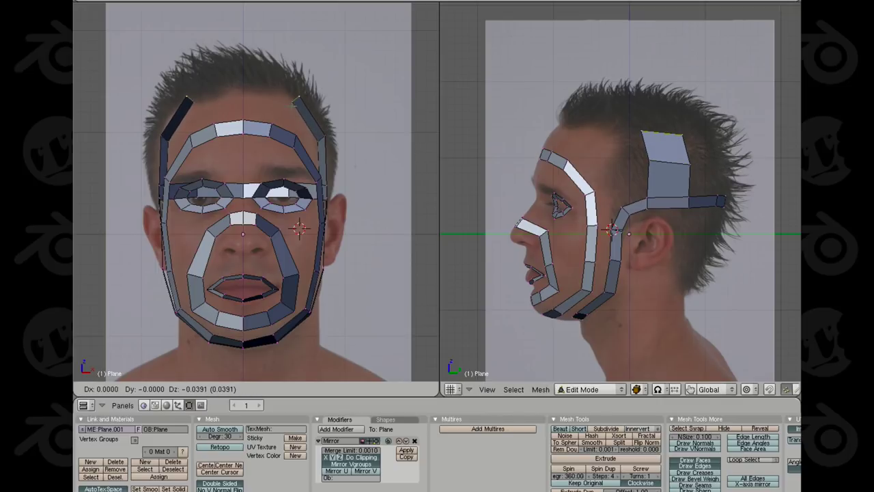
left_click(348, 127)
Extrude the strip's top edge inward toward the crown, shift it forward in the side view and scale it along the X axis
key("g")
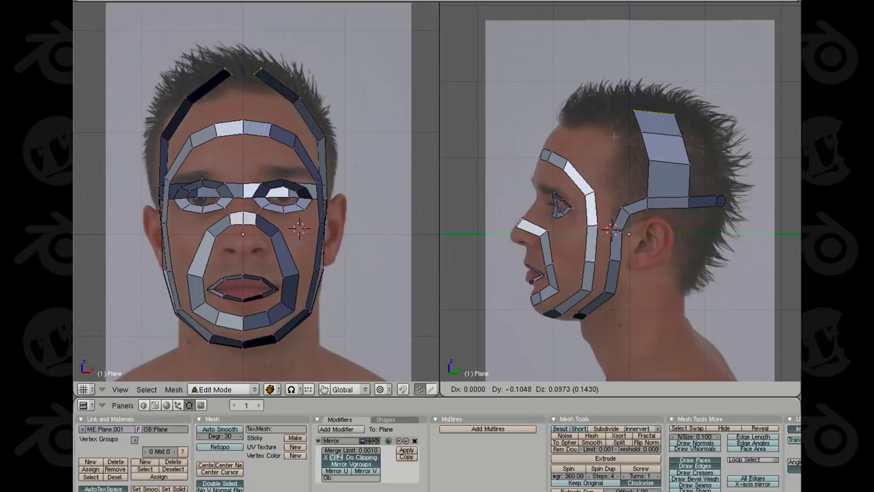
left_click(615, 136)
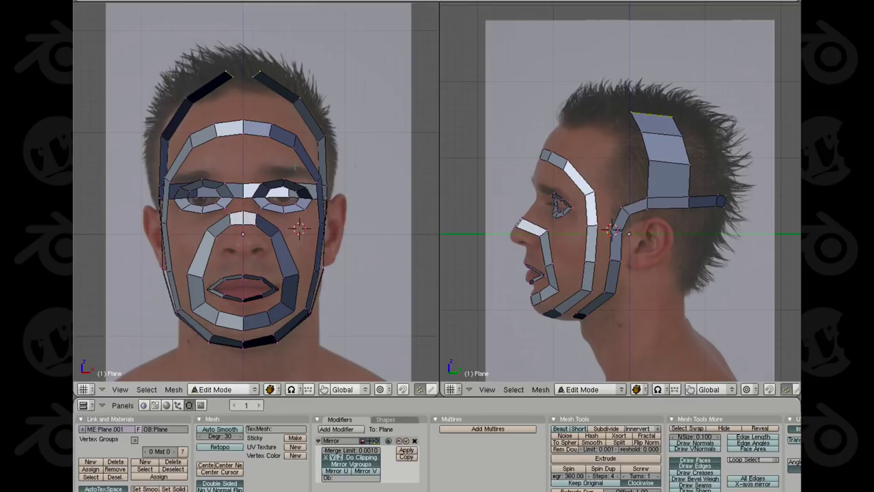
key("s")
key("x")
left_click(332, 105)
Extrude the crown edge to the mirror centre line and raise it to the top of the head in the side view
key("e")
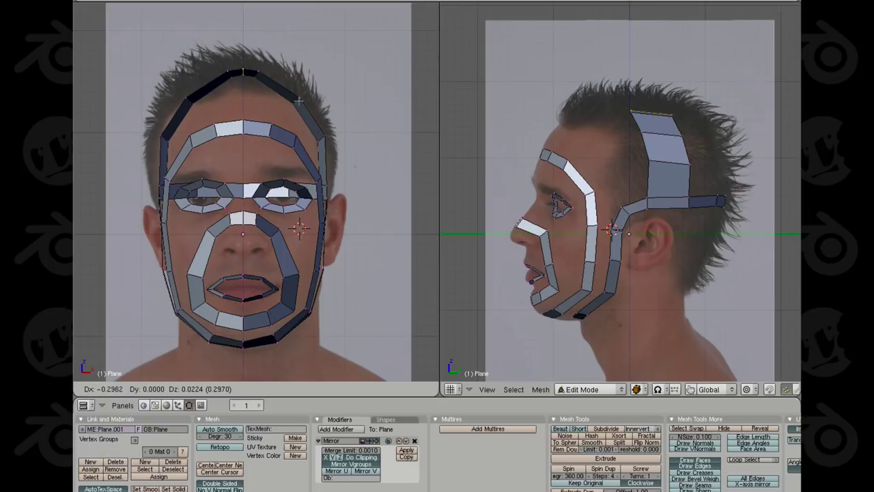
left_click(300, 101)
key("g")
left_click(648, 107)
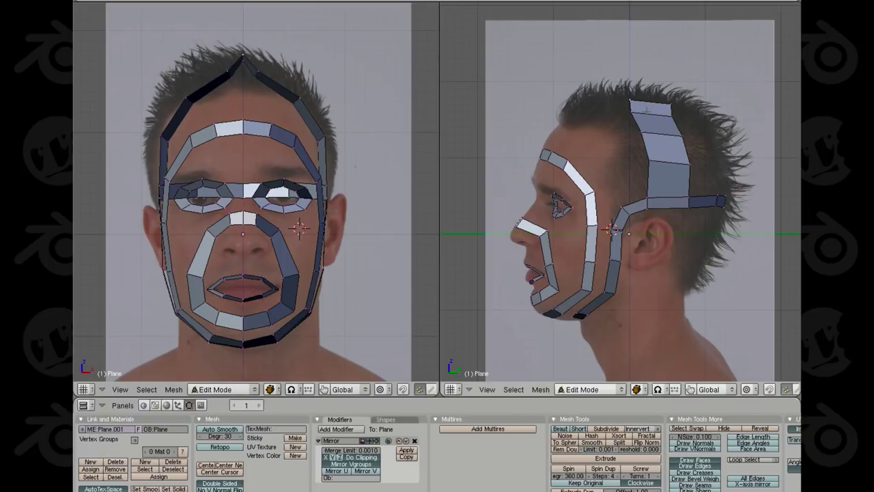
Round the crown strip in the front view by moving its two upper side edges outward and lowering the centre edge slightly
key("g")
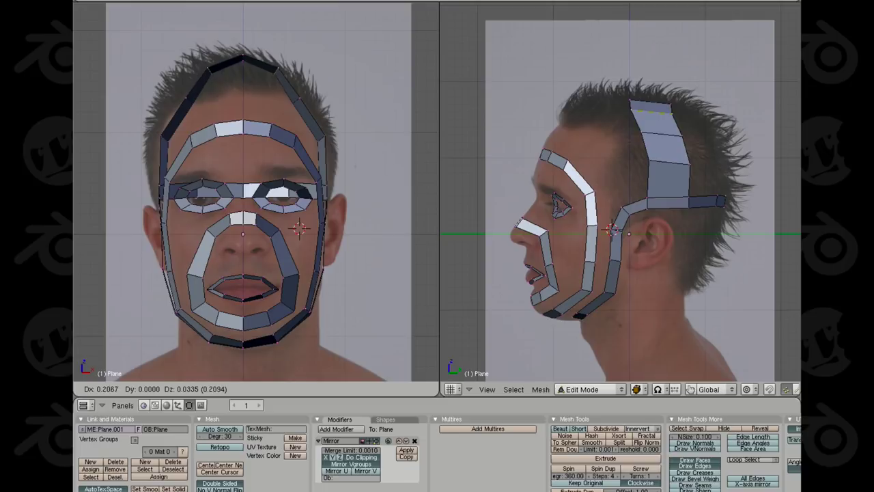
left_click(299, 104)
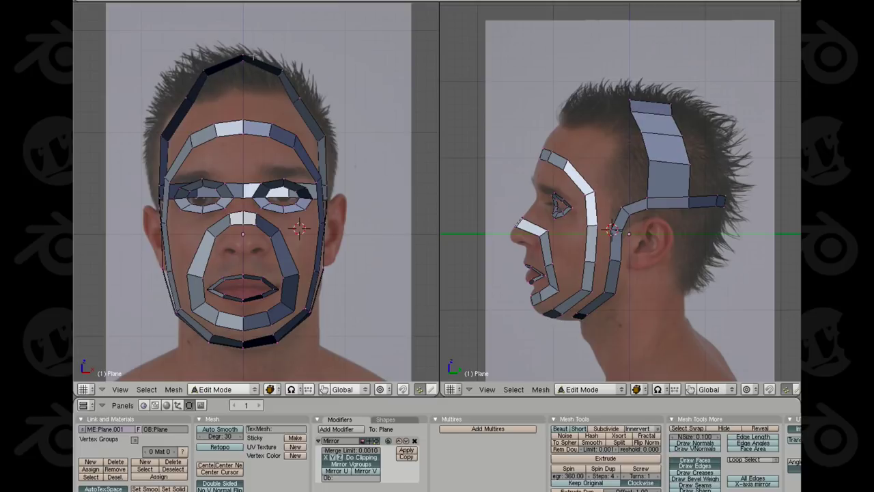
key("g")
left_click(242, 62)
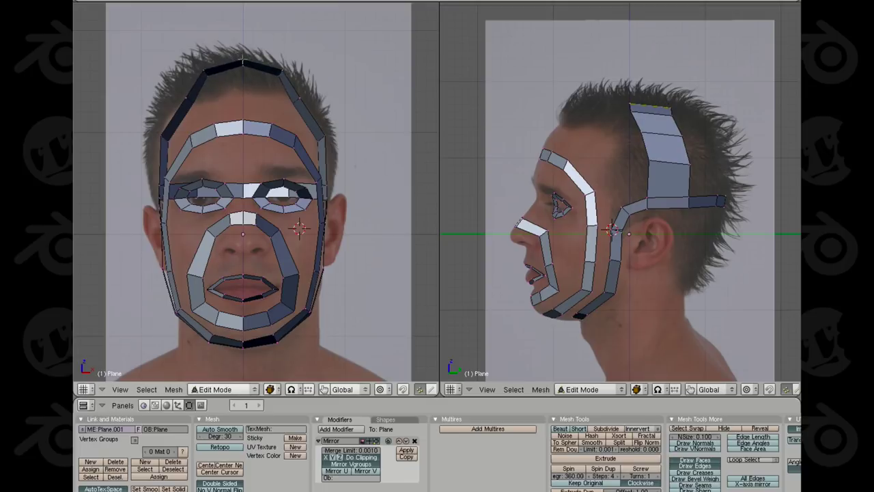
key("g")
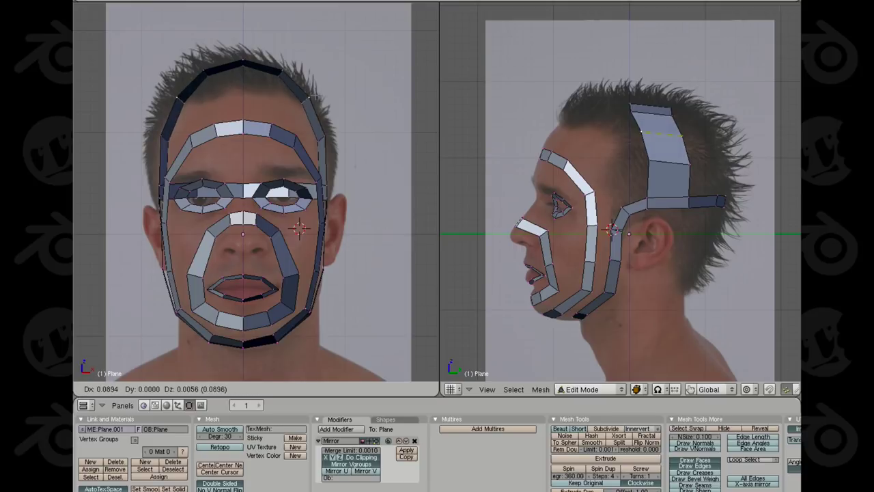
key("Return")
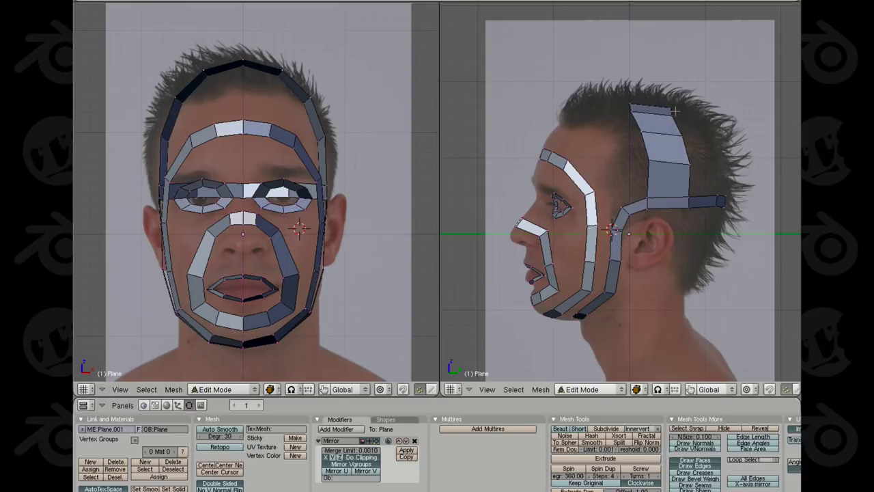
Smooth the crown strip's profile in the side view by nudging the upper rear vertices back and the edge above the ear forward
key("g")
key("Return")
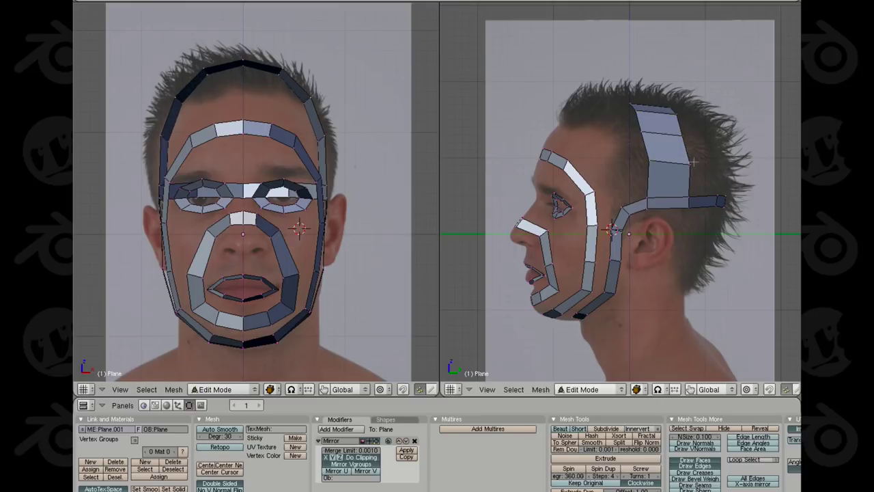
key("g")
key("Return")
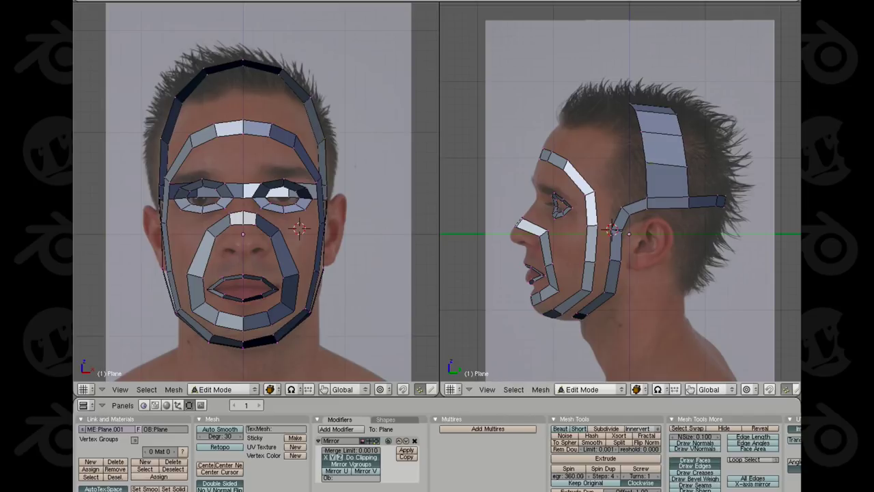
Examine the completed crown, jaw and face loops from several angles and against the front and side reference photos
key("Tab")
middle_click_drag(305, 147, 209, 187)
key("KP_1")
middle_click_drag(541, 235, 557, 210, "shift")
scroll(549, 215, "up", 1)
key("Tab")
scroll(369, 198, "up", 1)
scroll(280, 185, "up", 2)
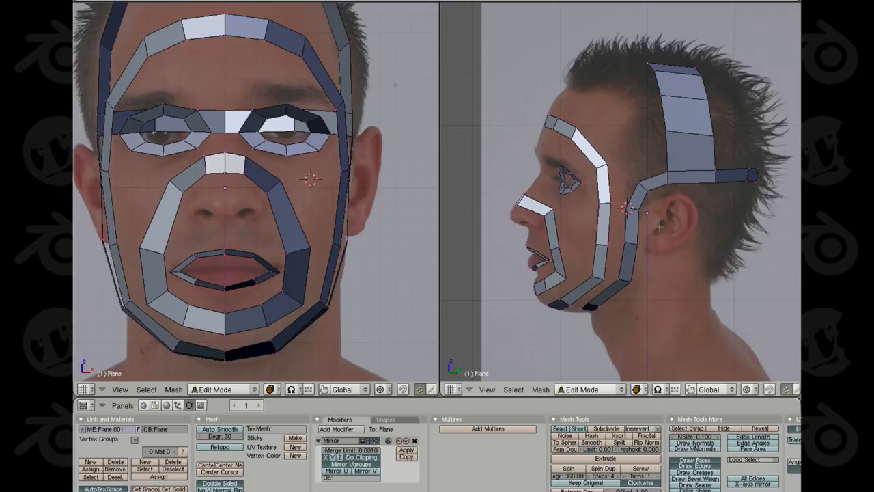
key("Tab")
scroll(680, 226, "down", 3)
middle_click_drag(632, 241, 677, 211)
middle_click_drag(634, 208, 605, 213)
key("KP_3")
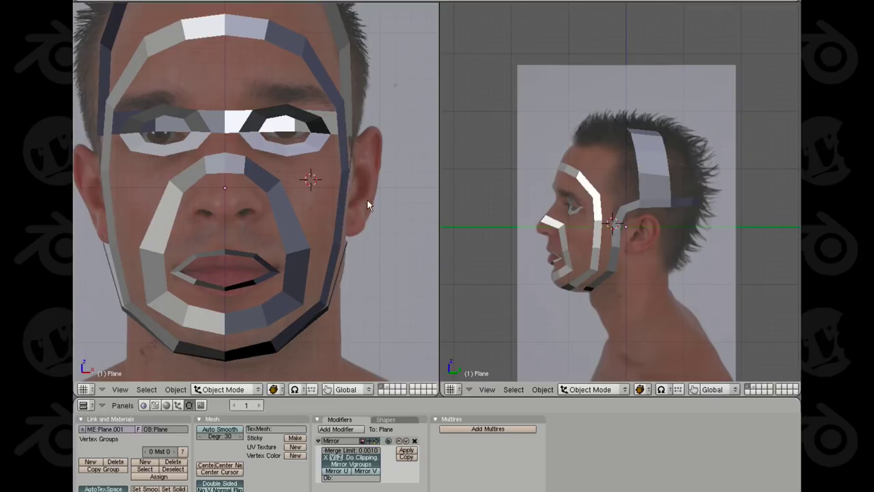
Save the head model over the existing file
middle_click_drag(302, 176, 328, 175, "shift")
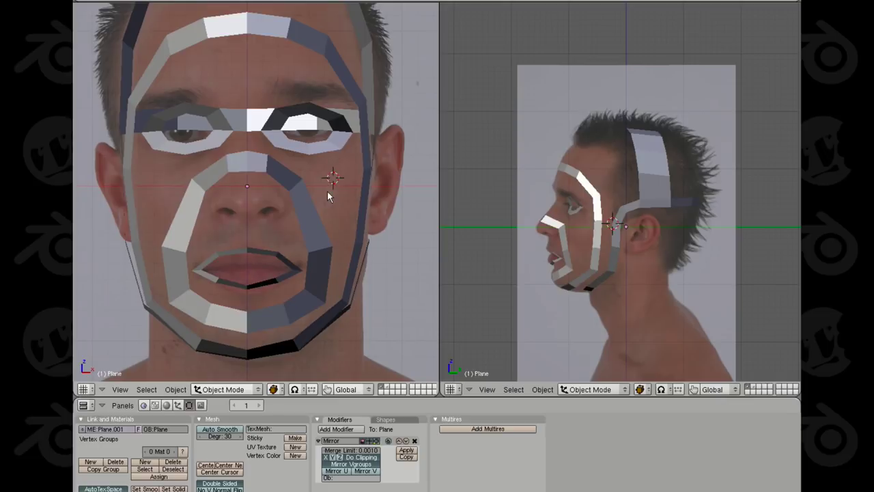
key("ctrl+w")
left_click(327, 192)
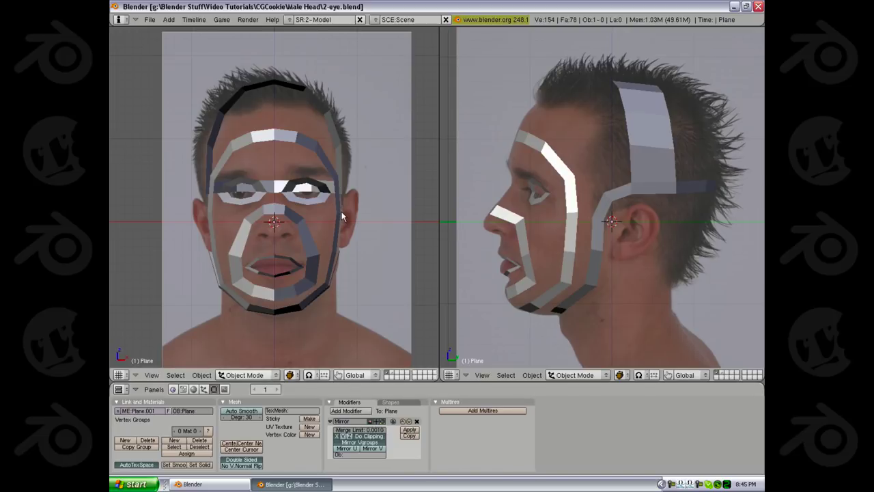
Inspect the head loops from three-quarter angles and examine the eye area closely in the front view
middle_click_drag(343, 216, 379, 240)
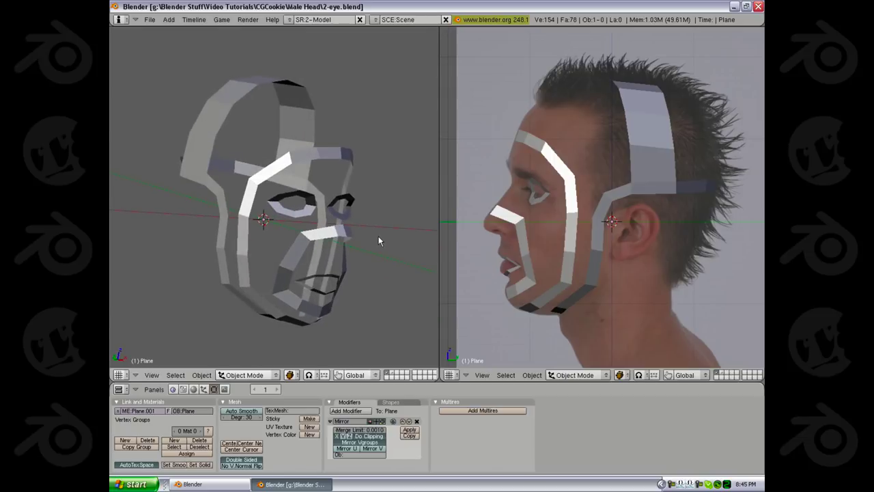
key("KP_1")
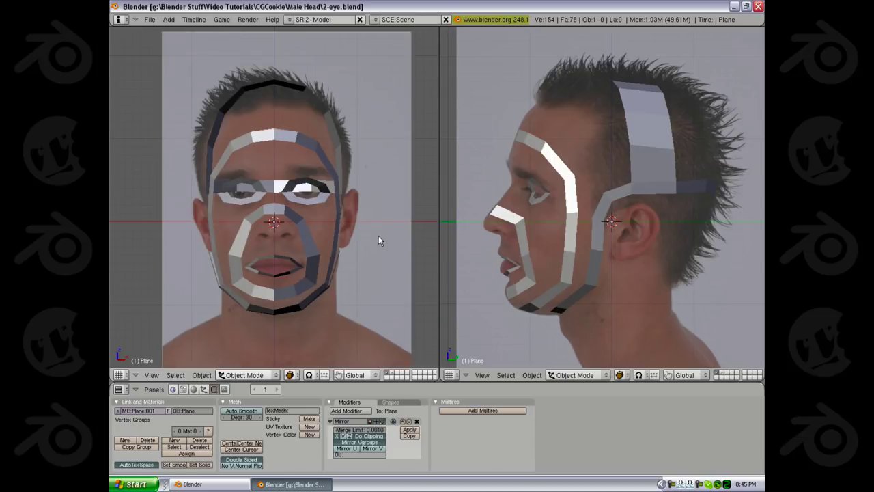
middle_click_drag(359, 187, 342, 213)
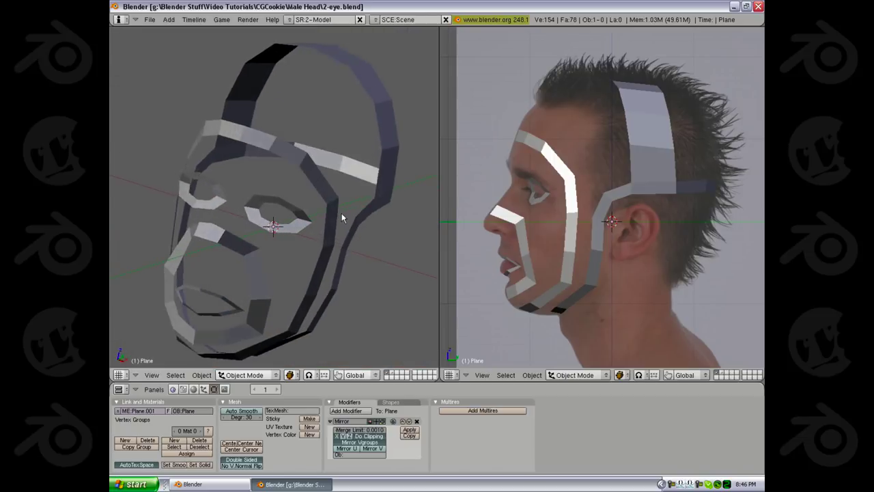
key("KP_1")
middle_click_drag(292, 226, 262, 266, "shift")
scroll(305, 249, "up", 1)
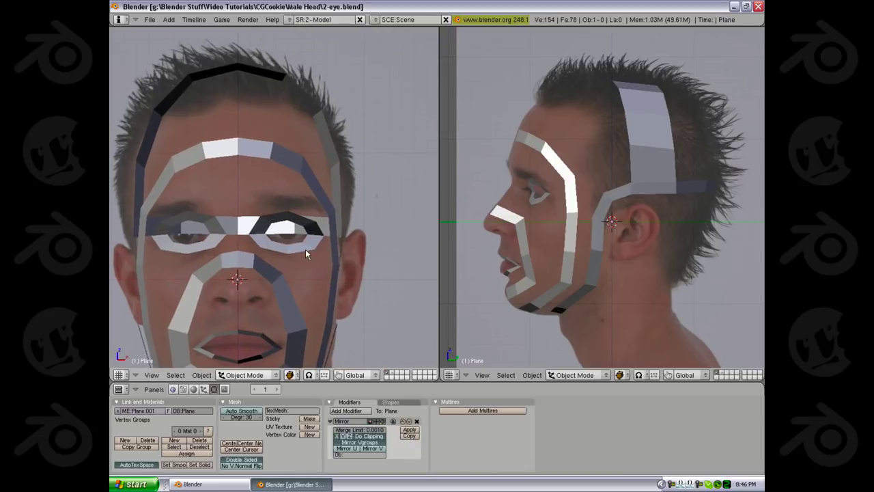
Open the head mesh for editing and frame the eye loop closely in both the front and side views
scroll(305, 249, "up", 3)
right_click(309, 295)
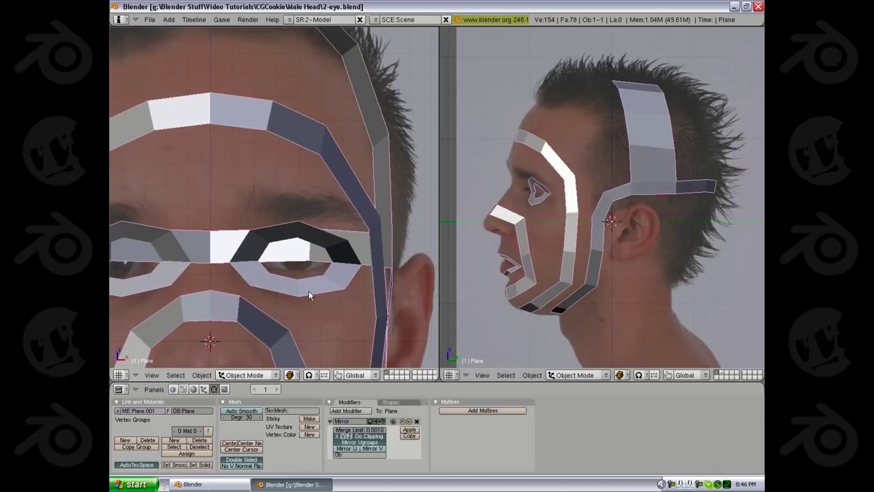
key("Tab")
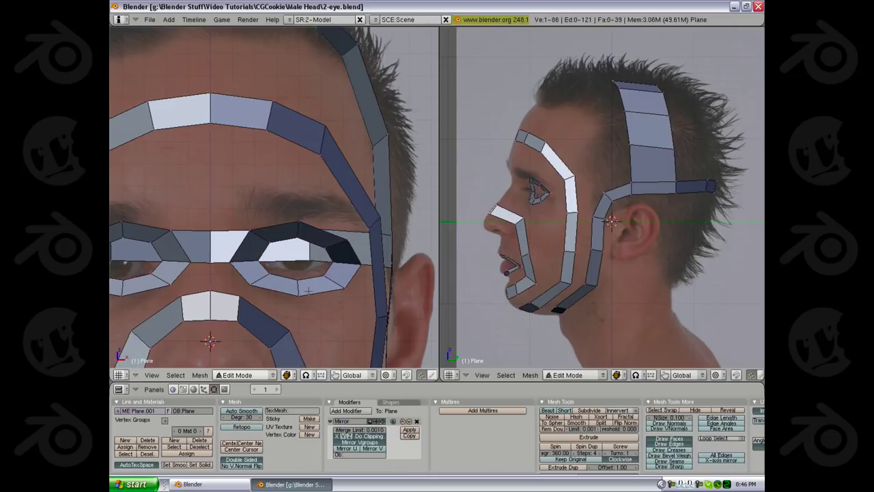
middle_click_drag(307, 291, 335, 275, "shift")
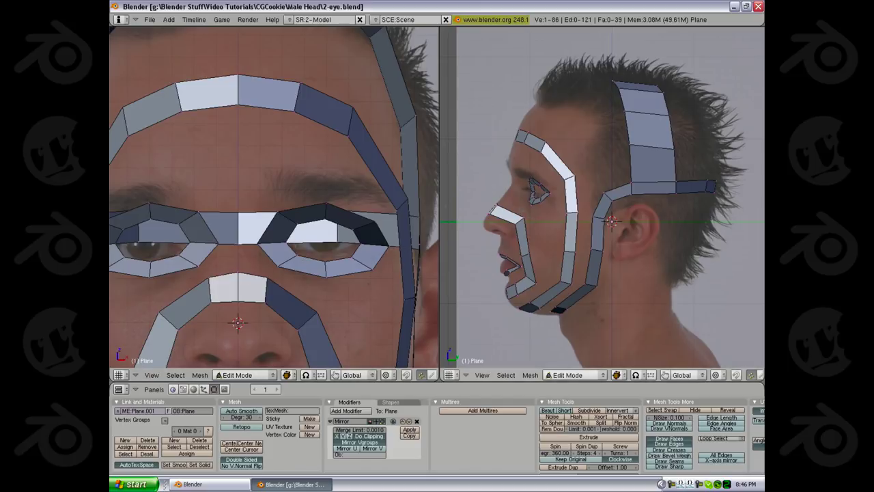
middle_click_drag(543, 207, 581, 249, "shift")
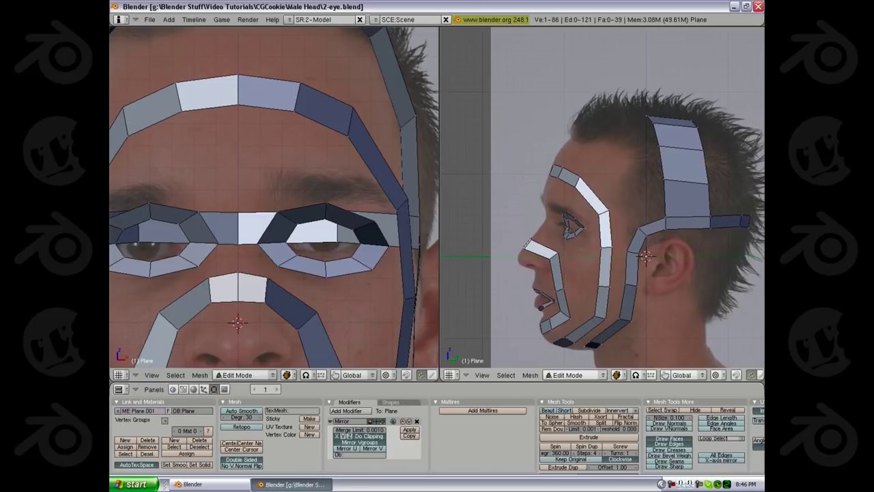
scroll(567, 231, "up", 7)
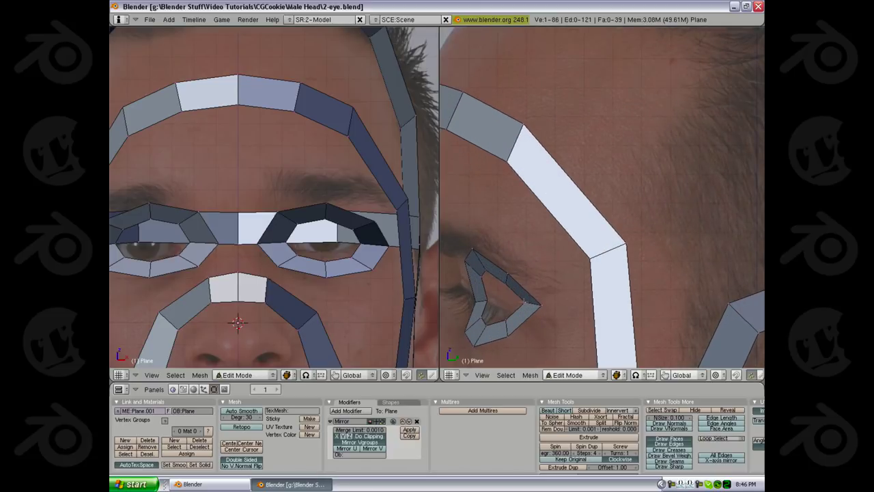
middle_click_drag(525, 301, 562, 270, "shift")
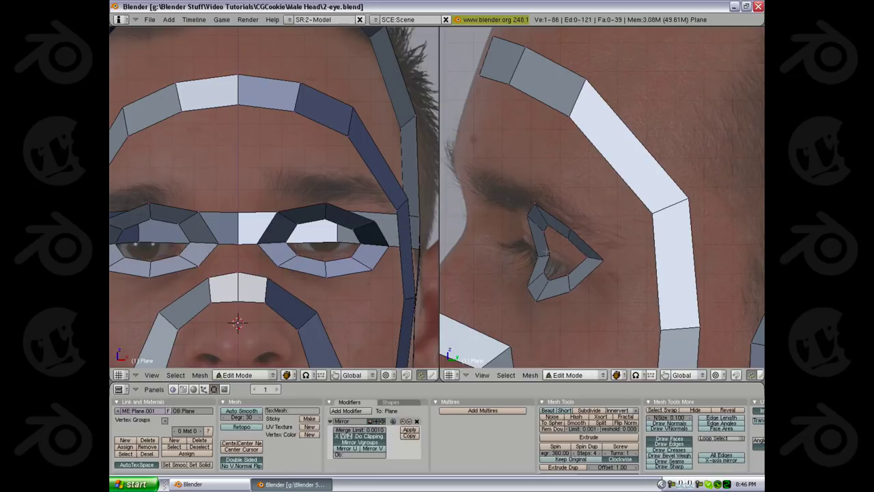
Try the face, vertex and edge select modes on the eye loop and test moving its upper inner face
key("ctrl+Tab")
left_click(514, 271)
right_click(539, 266)
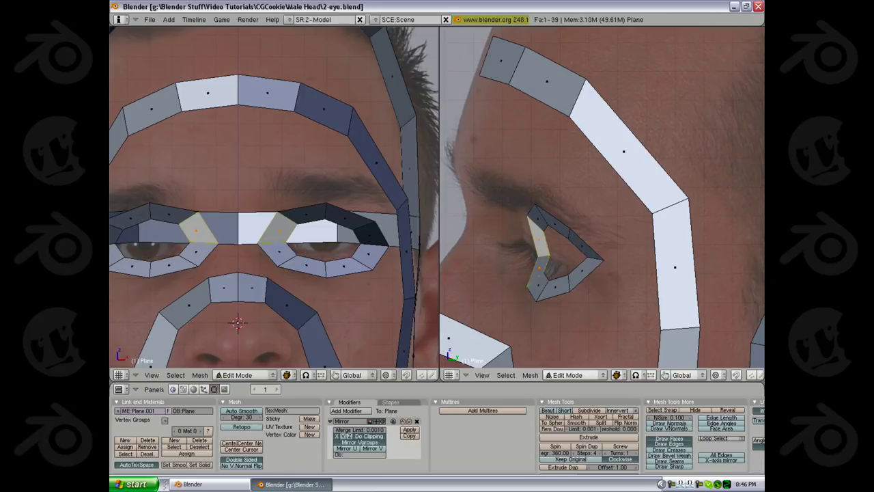
key("a")
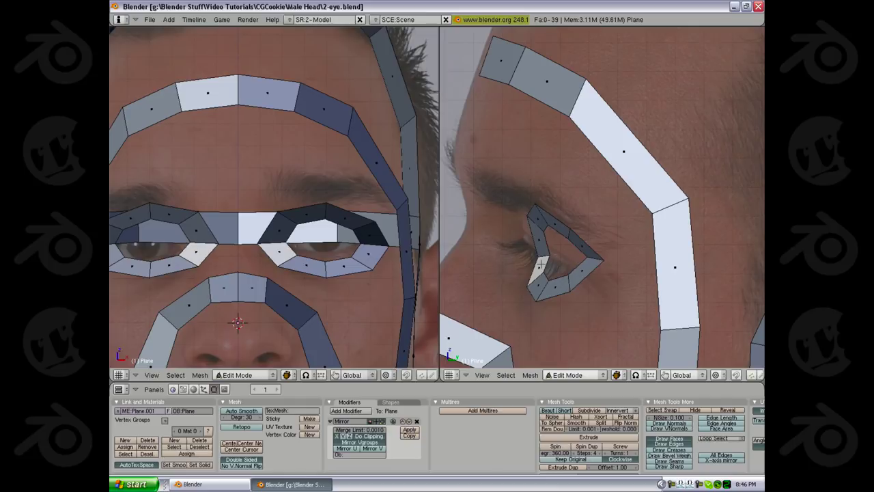
key("ctrl+Tab")
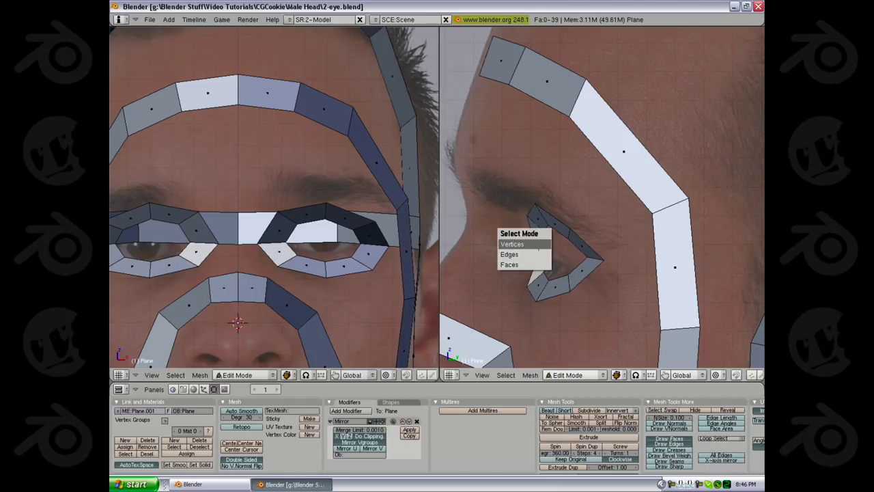
left_click(537, 245)
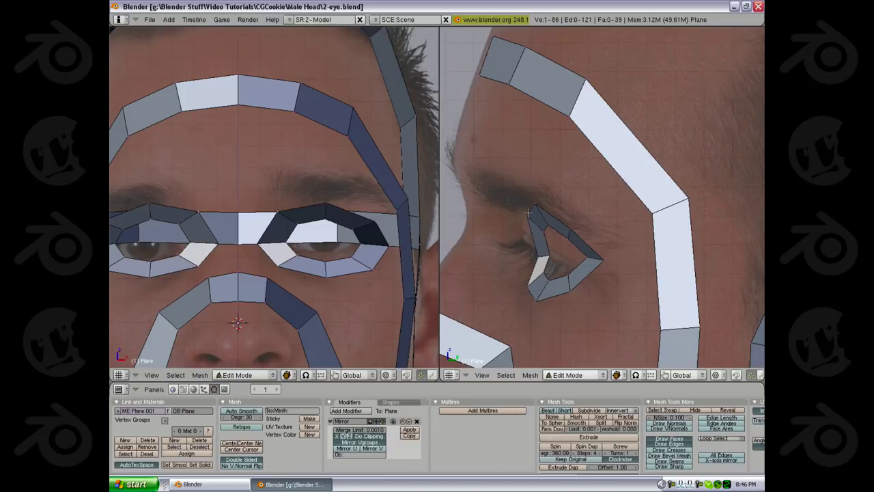
key("ctrl+Tab")
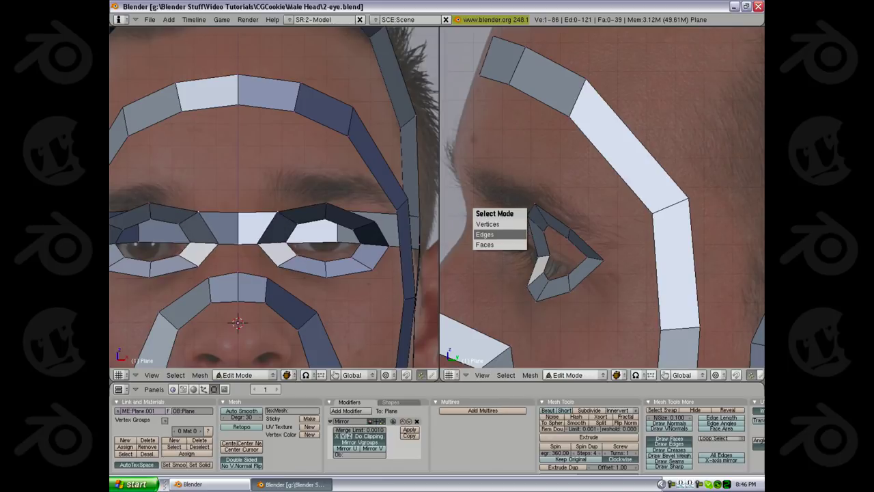
left_click(515, 234)
key("ctrl+Tab")
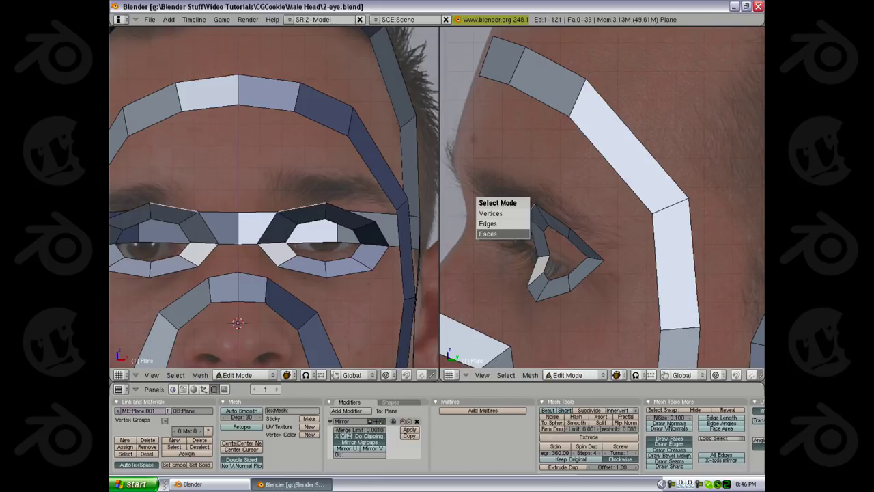
left_click(487, 233)
right_click(535, 228)
key("g")
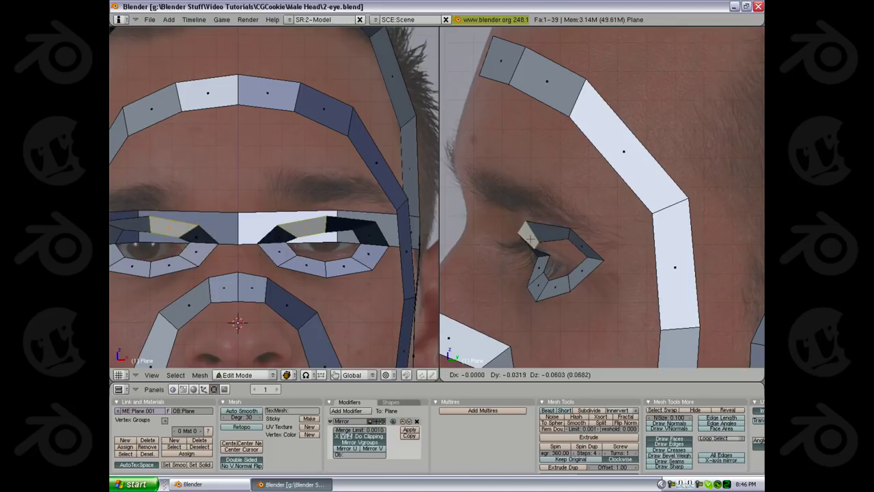
left_click(536, 226)
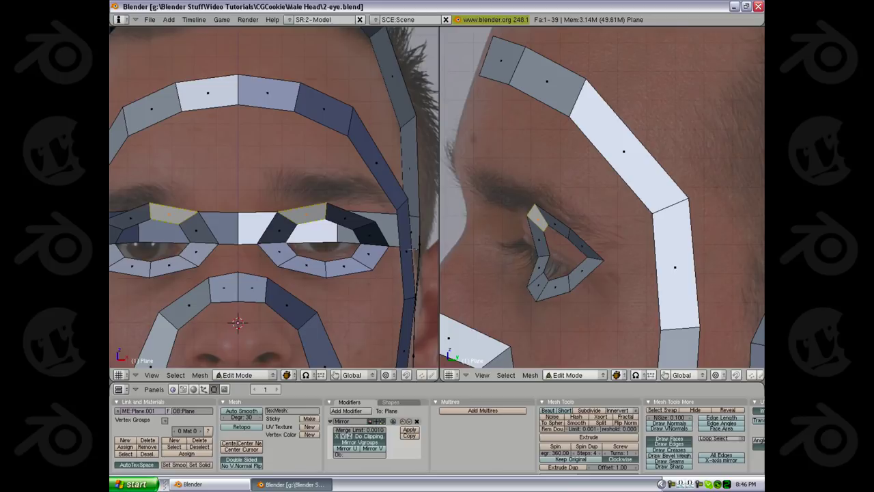
Try selecting the eye loop's two inner-corner faces and carrying that selection through the different select modes
right_click(279, 232)
right_click(280, 251, "shift")
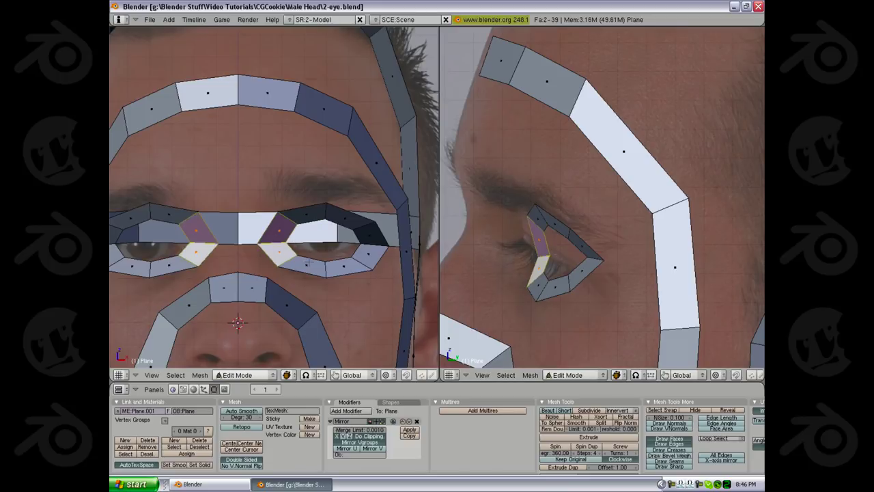
key("ctrl+Tab")
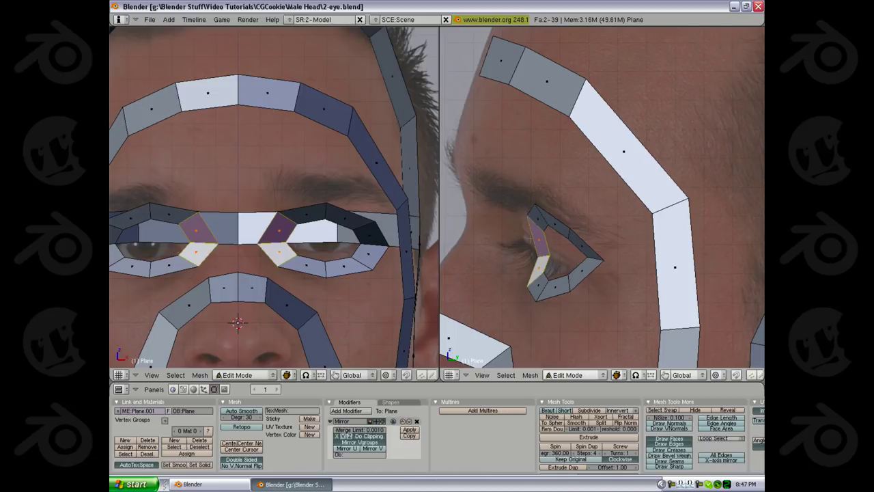
key("ctrl+Tab")
left_click(523, 237)
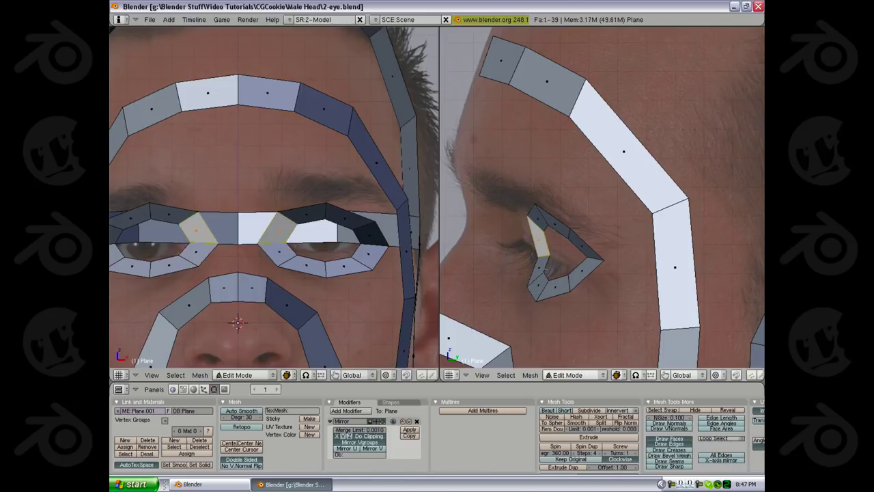
key("ctrl+Tab")
left_click(536, 245)
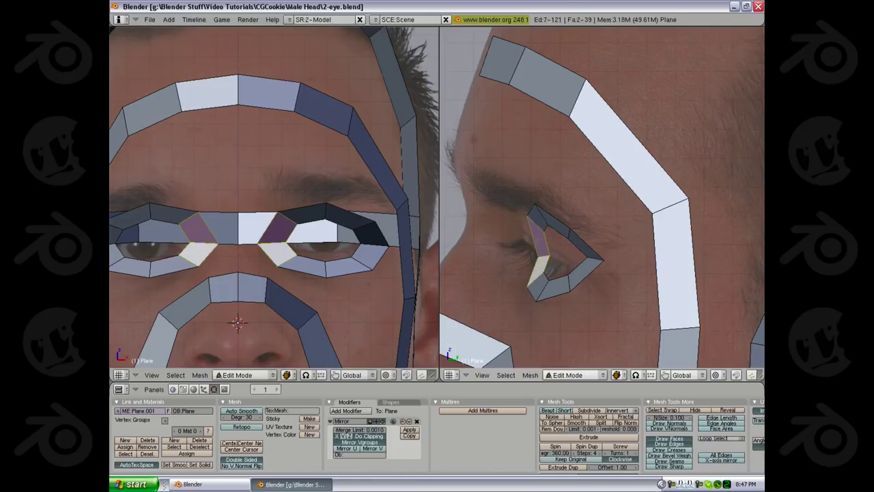
left_click(534, 241)
key("ctrl+Tab")
left_click(537, 232)
Select the six vertices of the eye loop's two inner-corner faces and shift those faces slightly forward in the side view
right_click(530, 216)
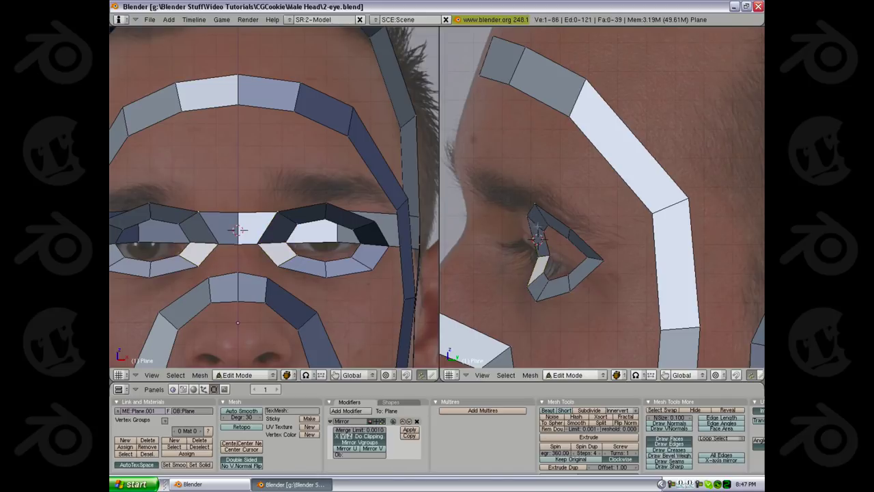
right_click(544, 230, "shift")
right_click(548, 254, "shift")
right_click(535, 255, "shift")
right_click(528, 284, "shift")
right_click(544, 273, "shift")
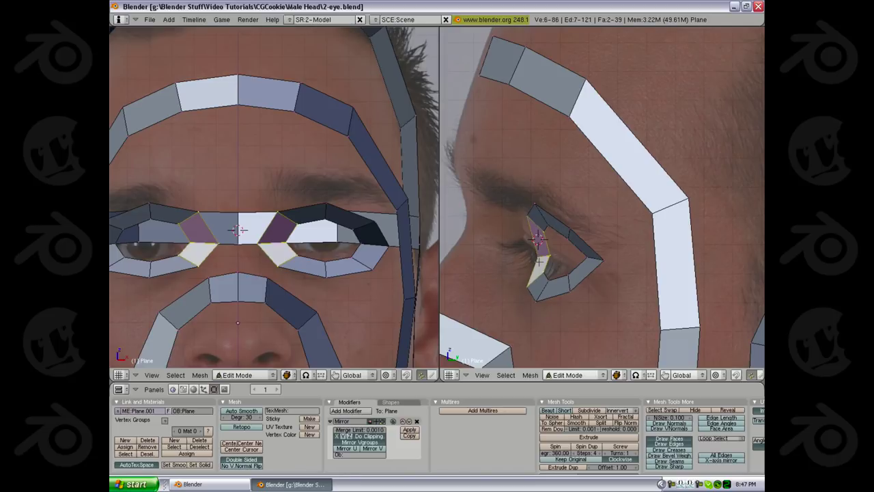
key("ctrl+Tab")
key("Return")
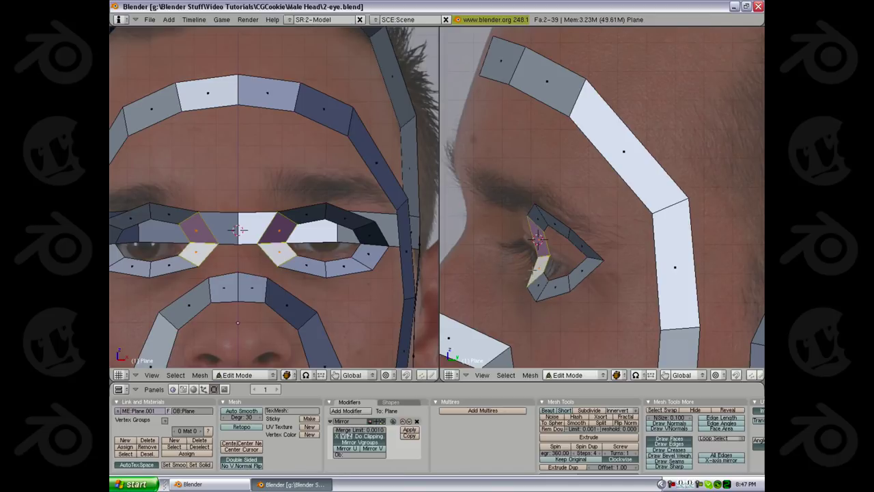
key("g")
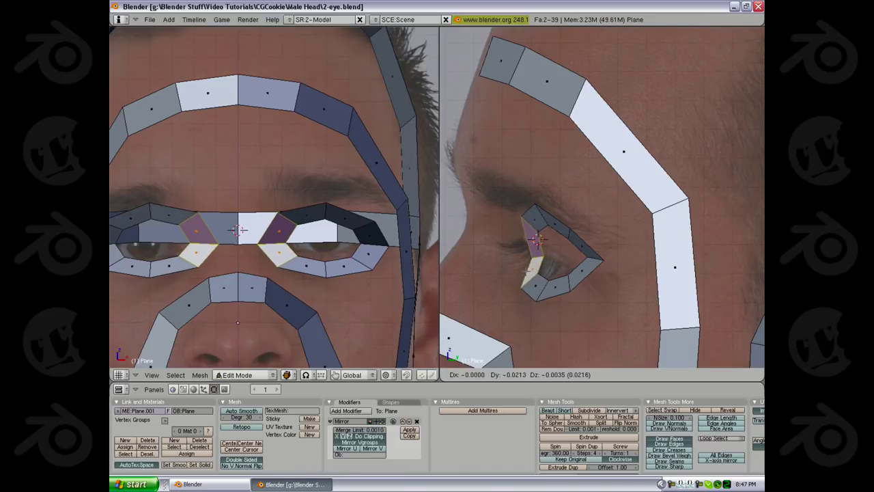
left_click(526, 273)
key("2")
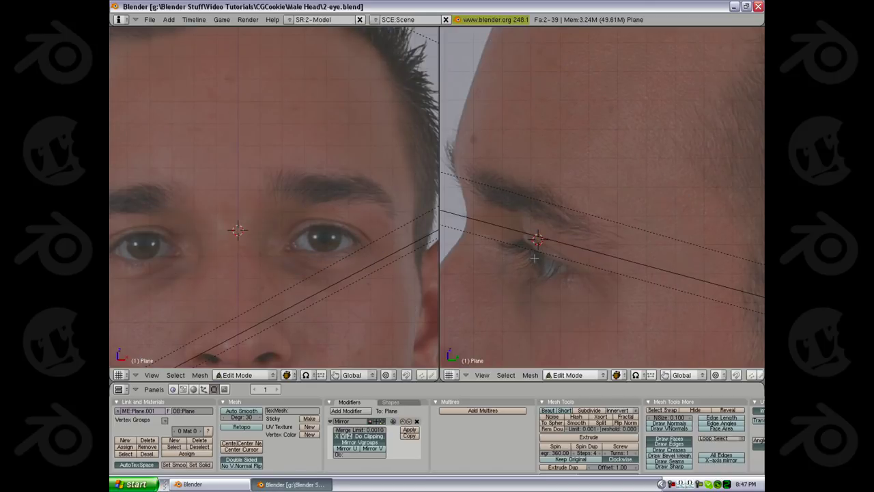
key("alt+b")
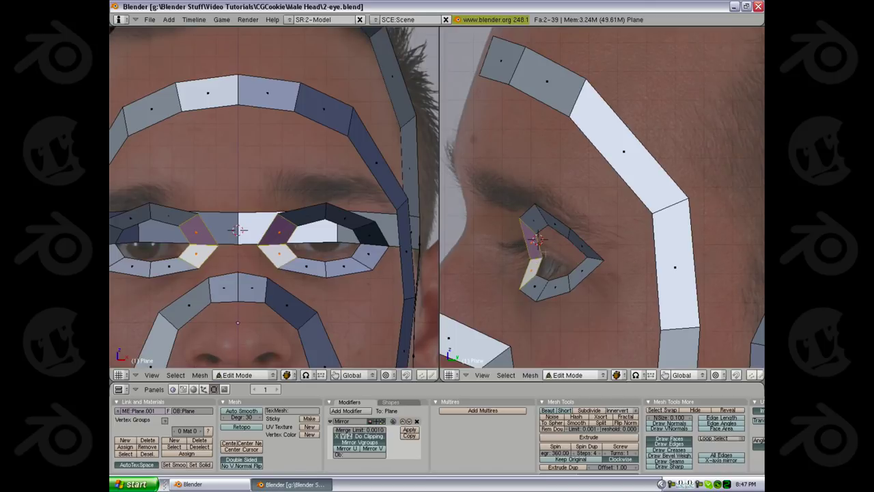
Nudge the three inner-rim vertices at the eye's inner corner slightly forward in the side view and adjust them in the front view
key("ctrl+Tab")
left_click(542, 233)
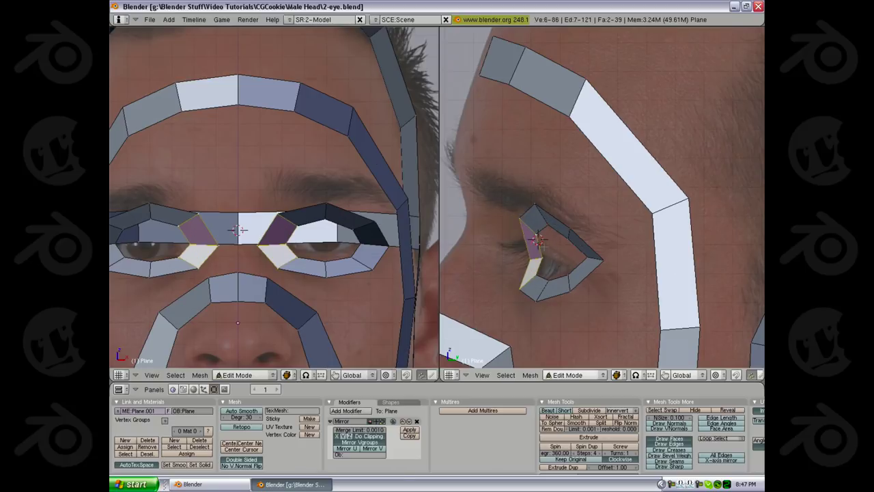
right_click(540, 236)
key("ctrl+KP_Add")
key("g")
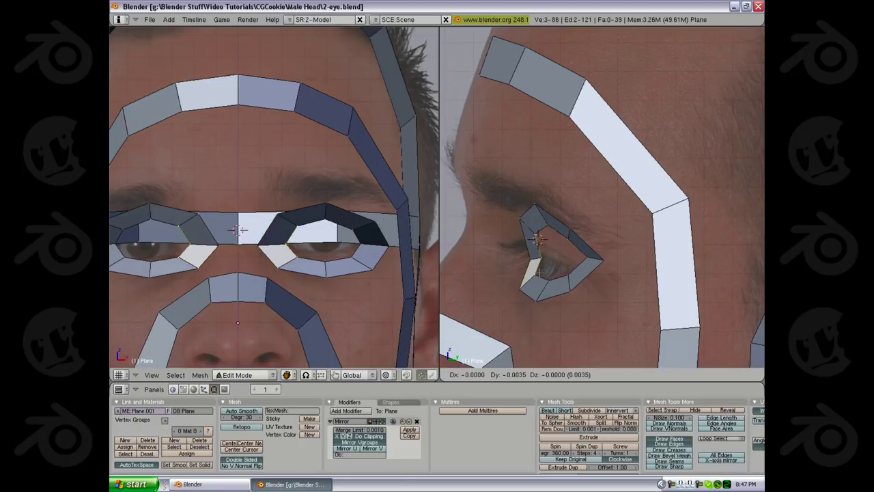
left_click(535, 275)
key("z")
key("g")
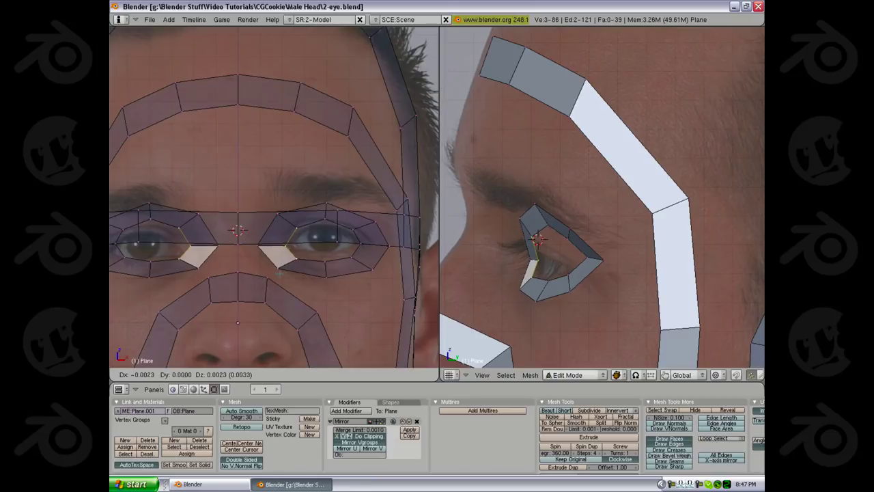
left_click(276, 273)
key("a")
Hide the strip of faces around the back of the head that covers the eyes in the front view
middle_click_drag(614, 254, 615, 274, "ctrl")
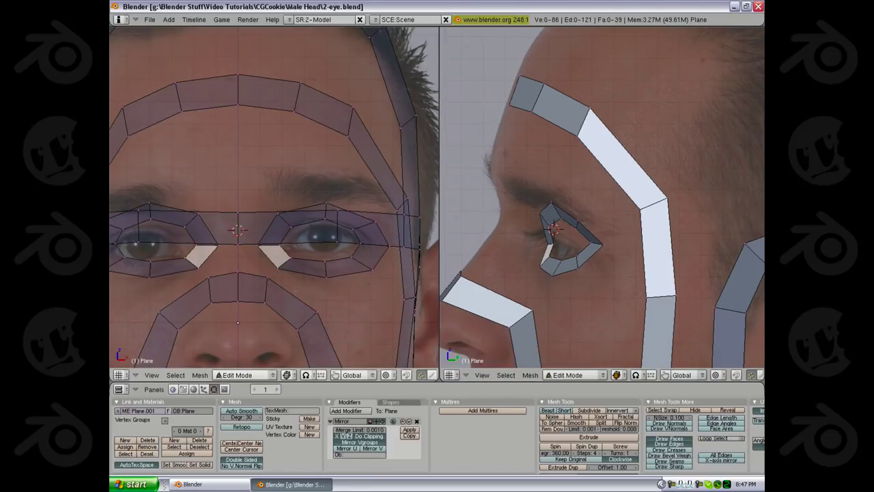
scroll(346, 271, "up", 4)
key("z")
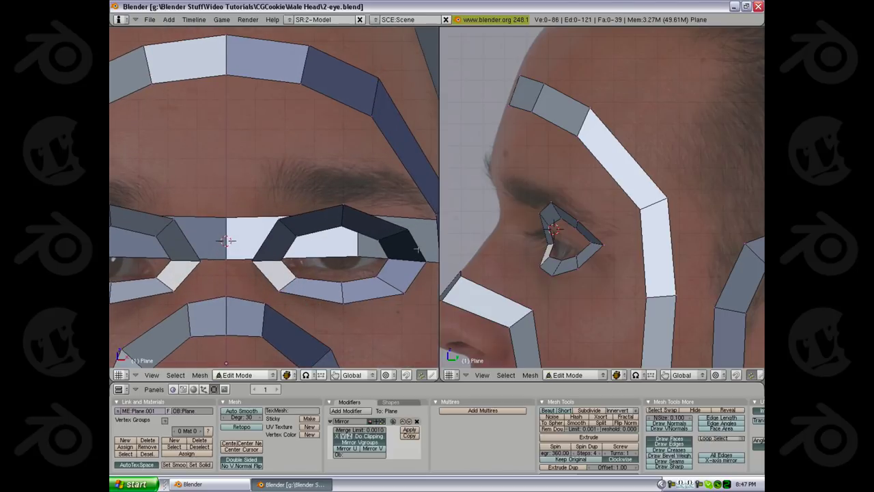
key("z")
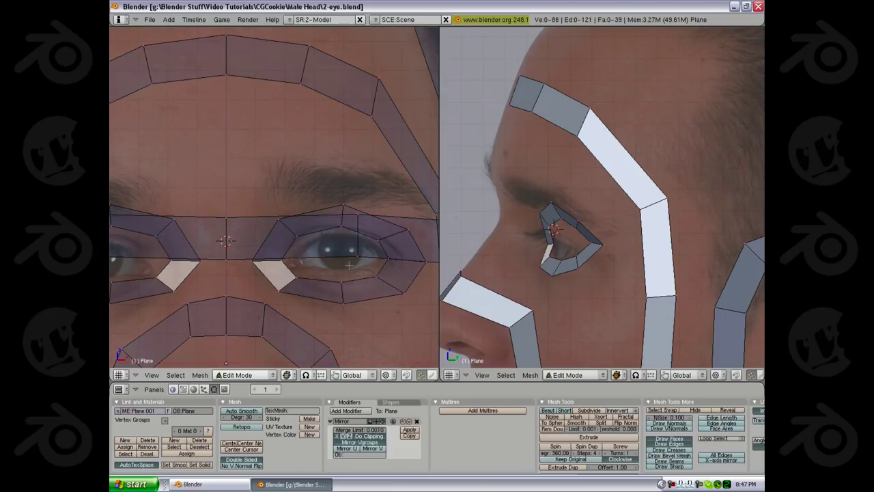
right_click(357, 256)
right_click(358, 214, "shift")
scroll(358, 214, "down", 5)
key("z")
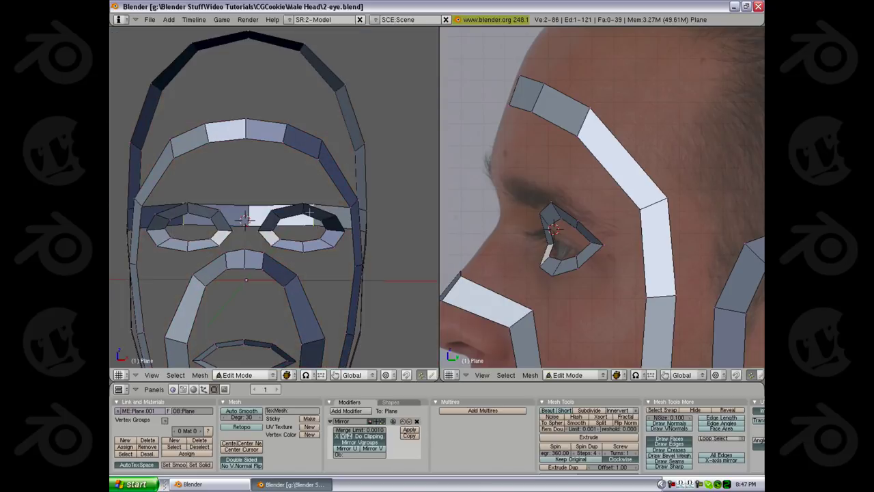
middle_click_drag(309, 211, 281, 238)
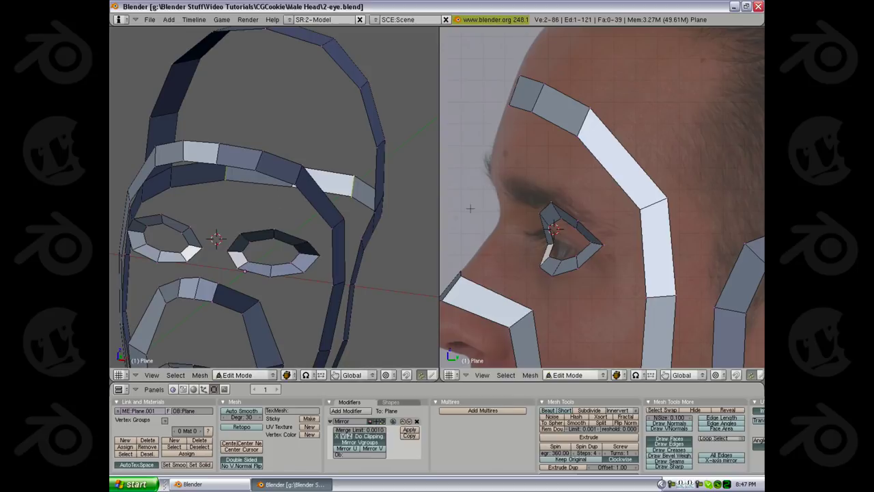
key("KP_1")
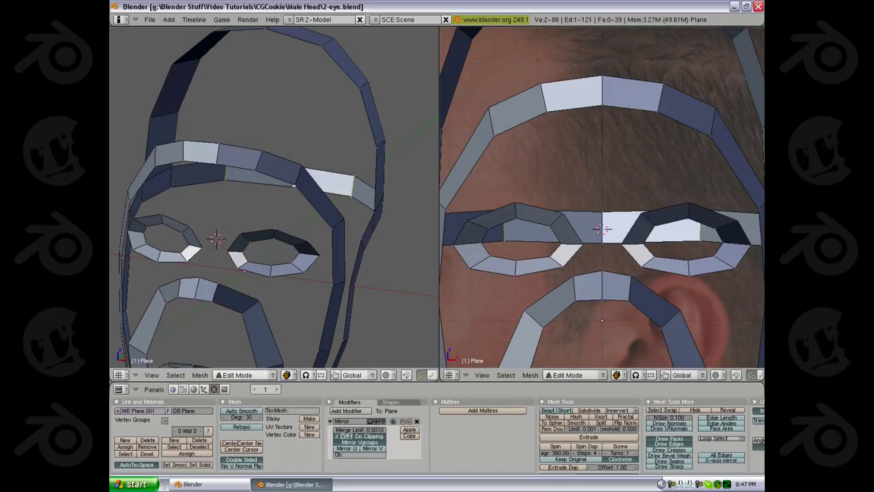
key("KP_1")
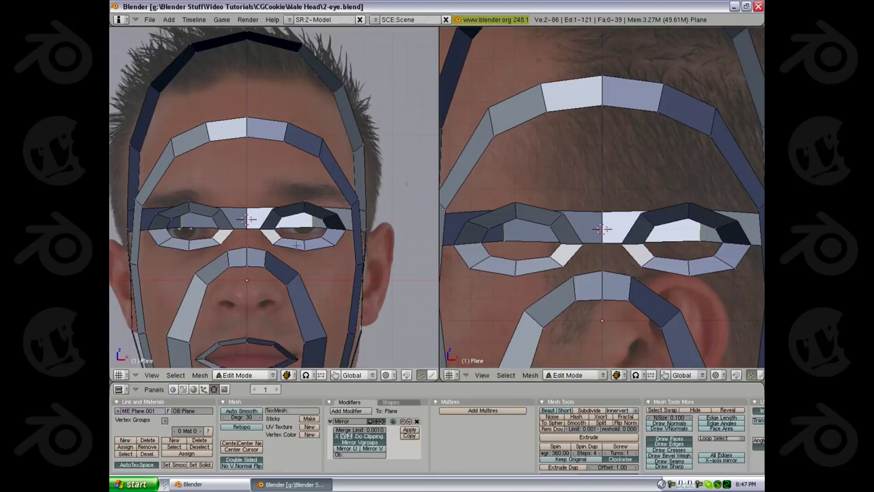
key("h")
middle_click_drag(563, 250, 570, 229, "shift")
key("KP_3")
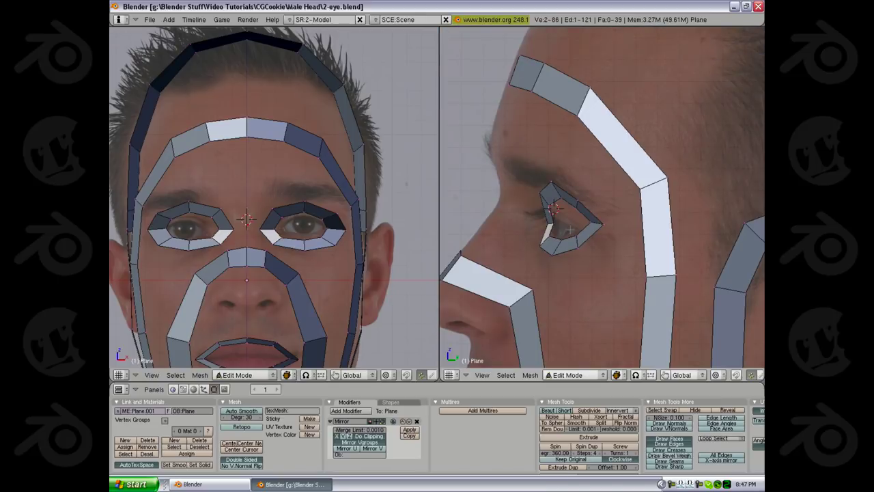
Examine the eye loop closely in the front and side views, including its inner edge loop around the eyelids
scroll(710, 206, "down", 5)
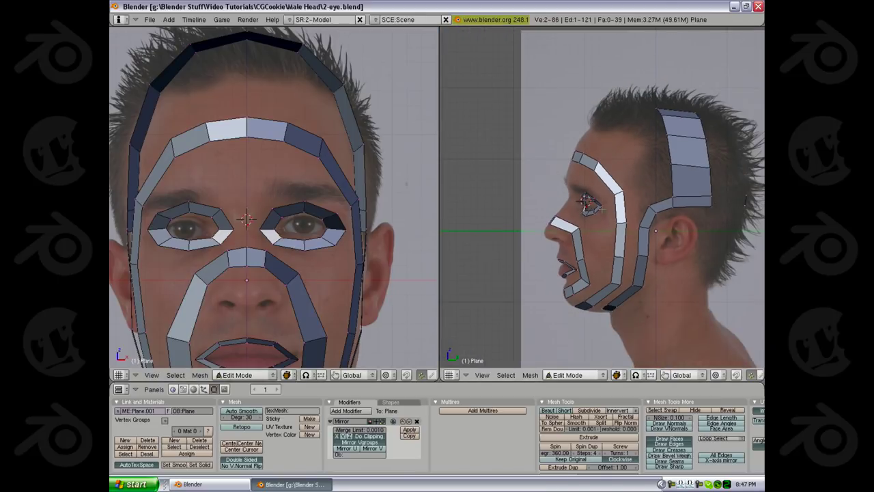
scroll(708, 207, "up", 5)
scroll(605, 198, "up", 3)
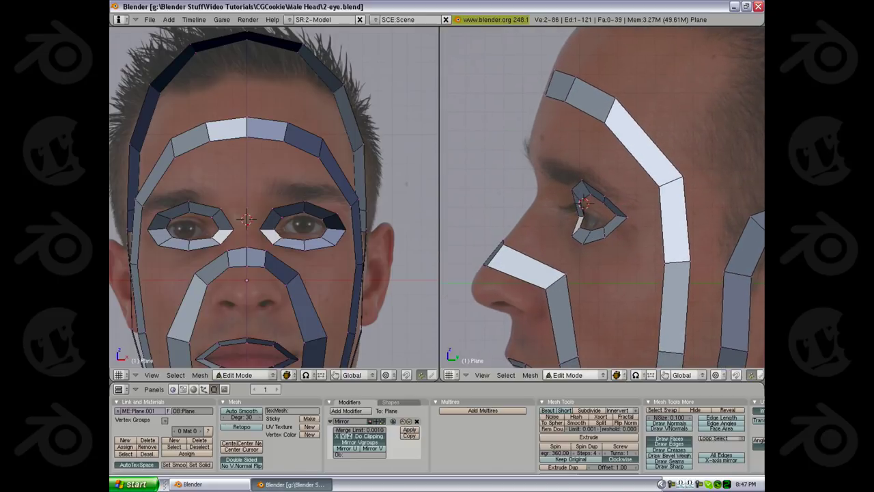
scroll(269, 259, "up", 3)
scroll(269, 260, "up", 2)
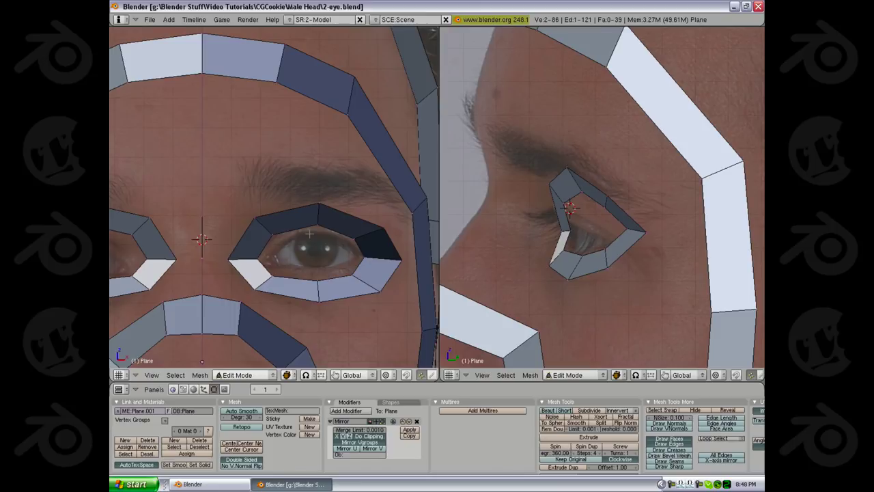
right_click(335, 232, "alt")
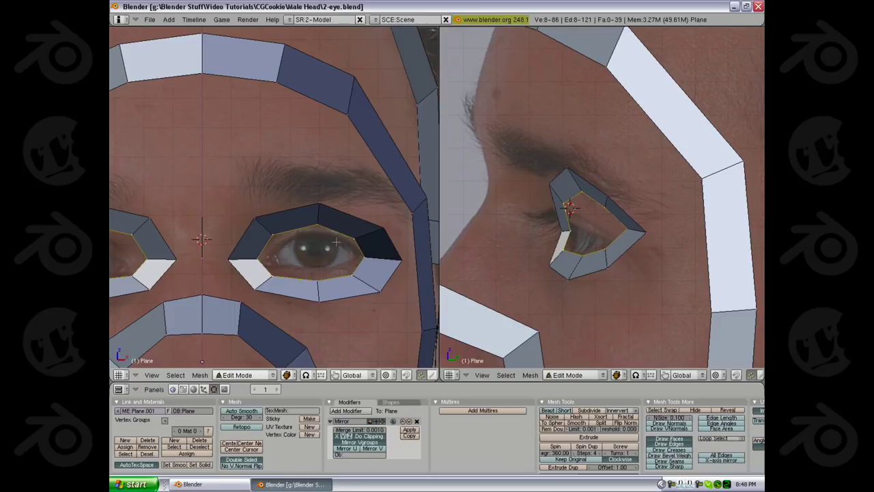
key("a")
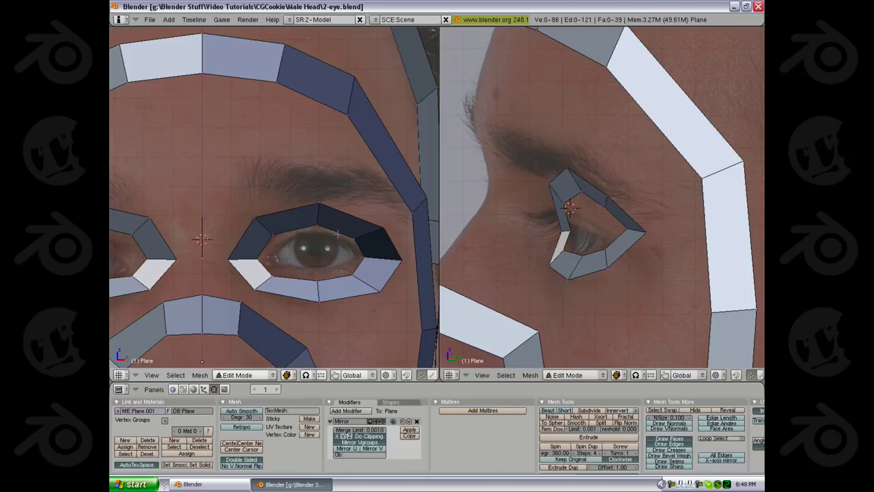
Extrude only the edges of the eye ring's inner loop and scale the new loop inward to about 0.77
right_click(336, 234, "alt")
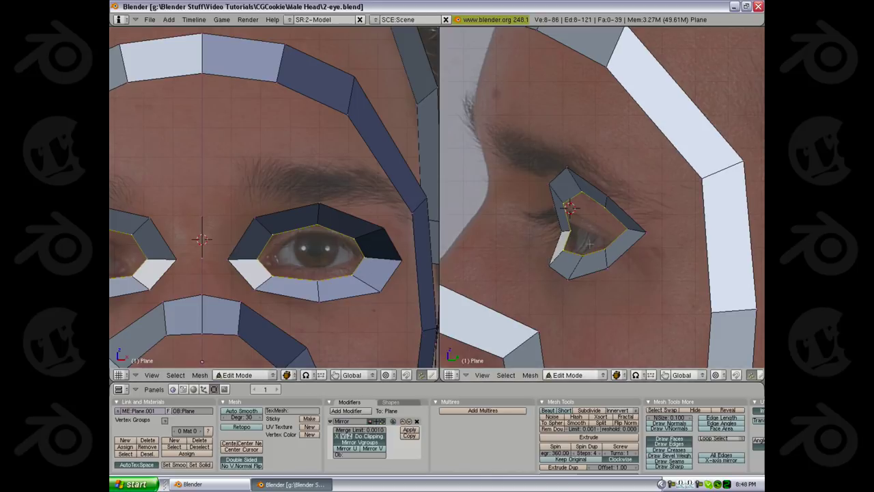
middle_click_drag(510, 293, 530, 281, "shift")
key("z")
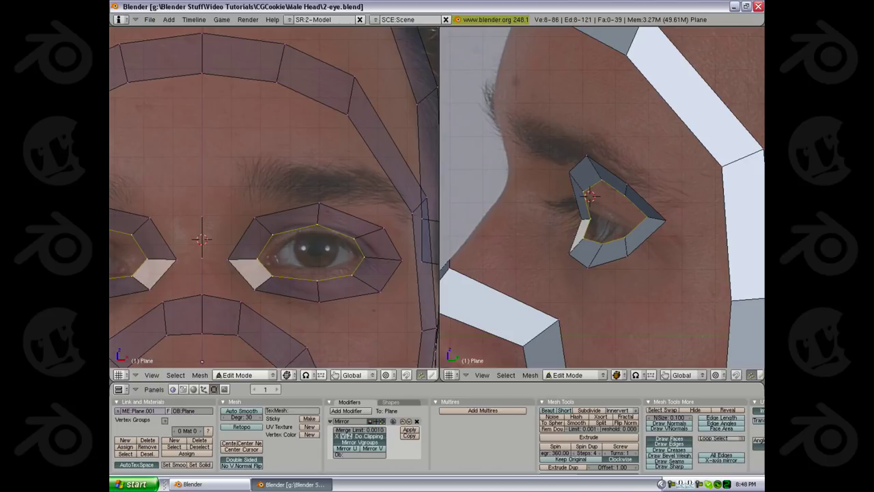
key("e")
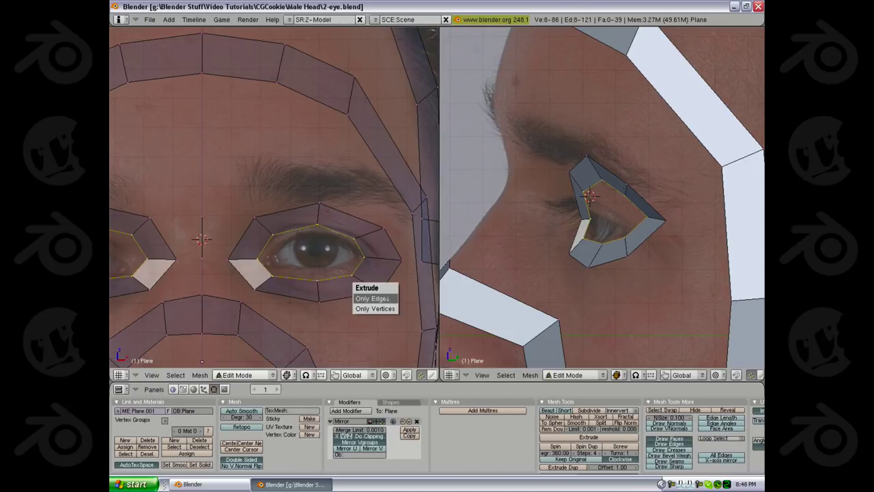
left_click(382, 298)
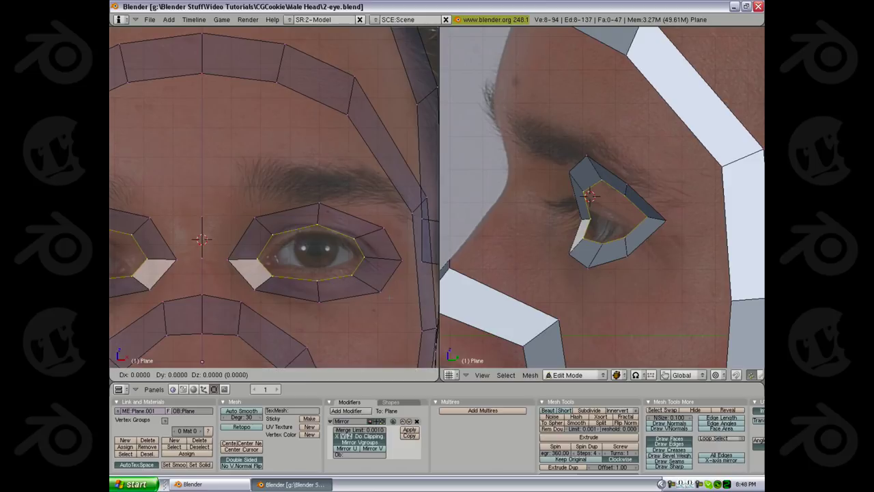
key("s")
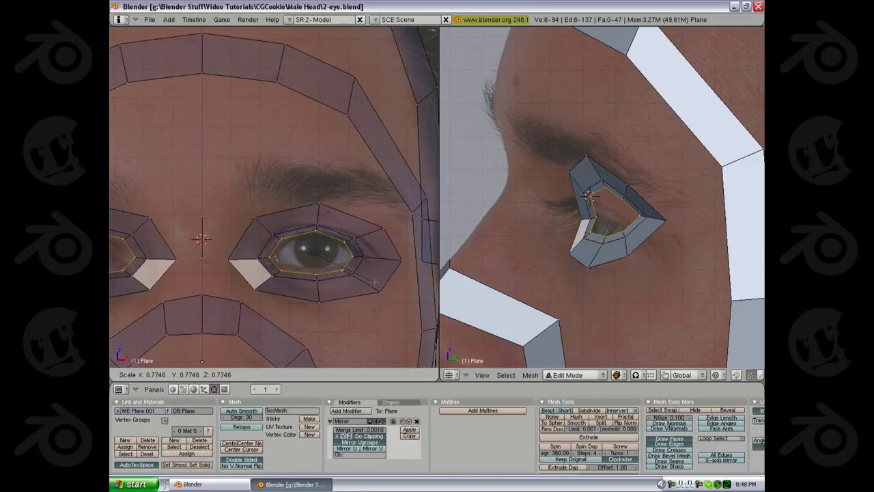
left_click(374, 281)
Raise the new inner loop's bottom-centre and lower outer vertices to the lower eyelid line in the front reference
scroll(369, 280, "up", 2)
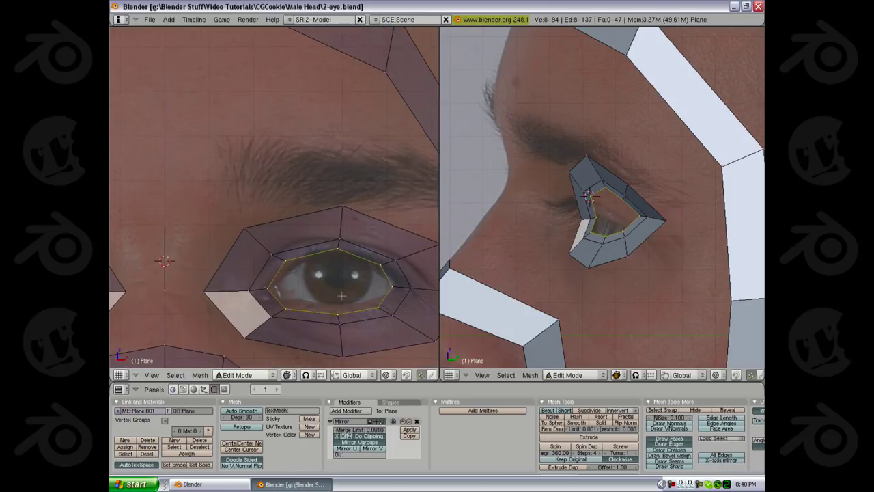
middle_click_drag(338, 293, 308, 250, "shift")
key("a")
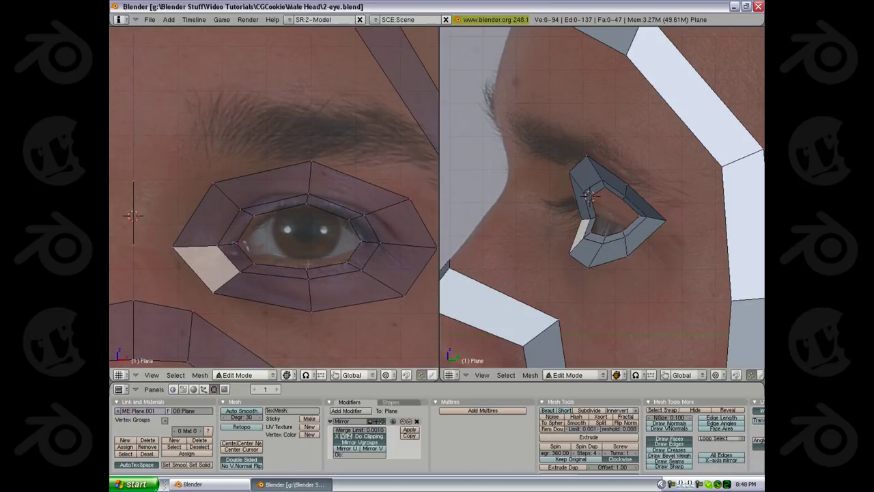
key("g")
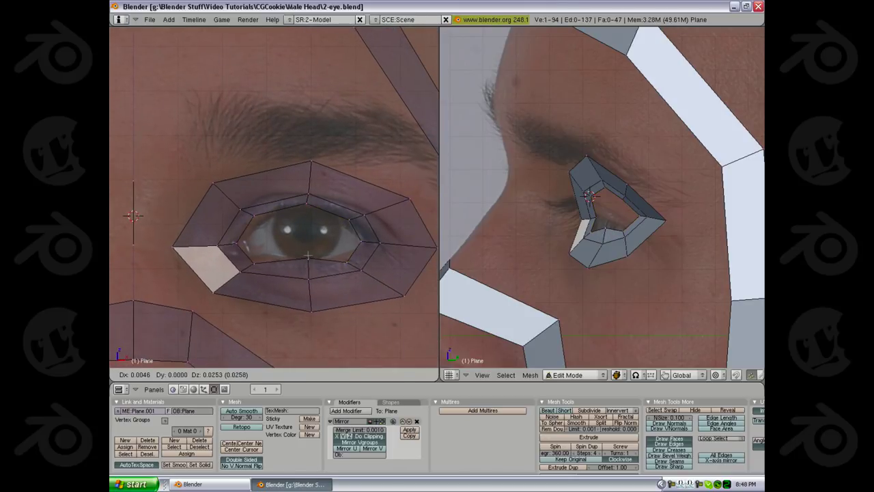
left_click(308, 257)
key("a")
right_click(347, 259)
key("g")
left_click(346, 249)
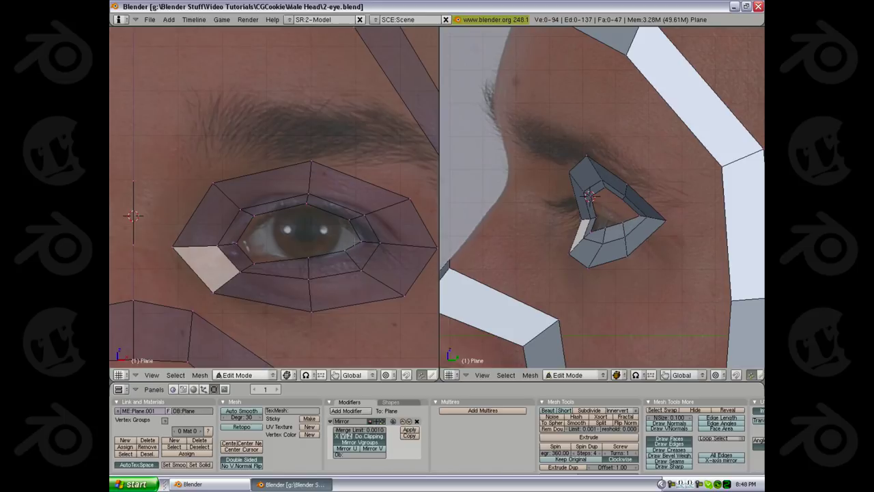
Fit the inner loop's outer-corner, upper outer and upper nose-side vertices to the eye opening in the front view
right_click(361, 242)
key("g")
left_click(368, 241)
right_click(356, 226)
key("g")
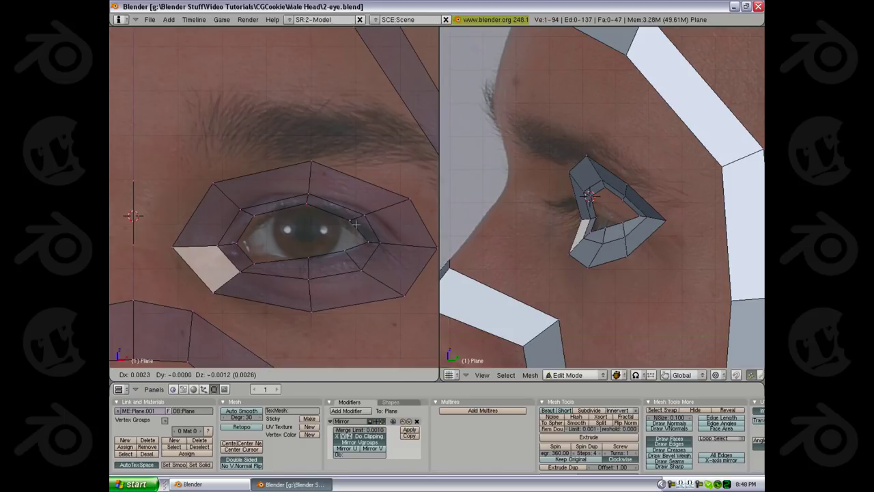
left_click(357, 225)
key("g")
left_click(245, 216)
Move the inner loop's nose-side corner vertex to the tear duct and its lower nose-side vertex onto the lower lid line
right_click(233, 246)
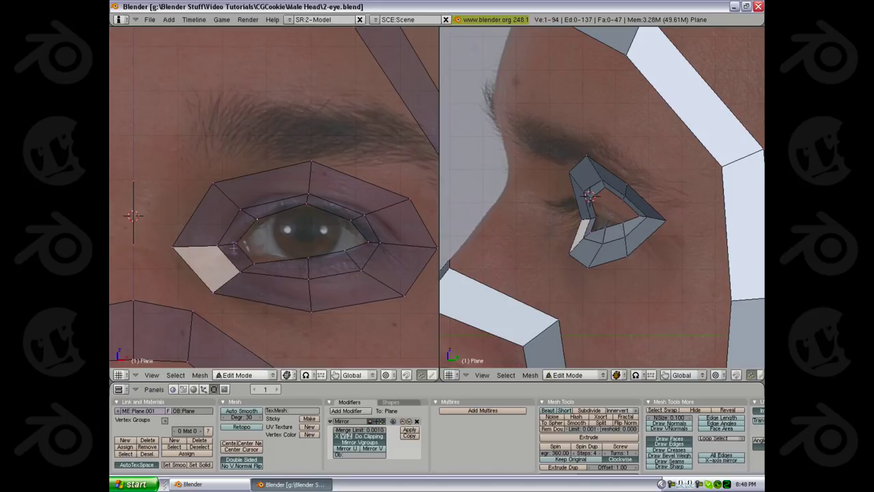
key("g")
left_click(222, 257)
right_click(255, 261)
key("g")
left_click(272, 255)
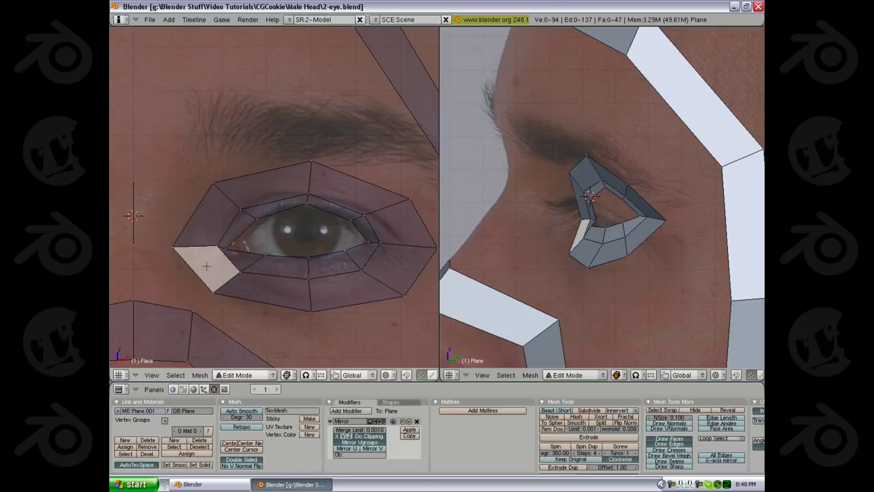
middle_click_drag(373, 244, 378, 230, "shift")
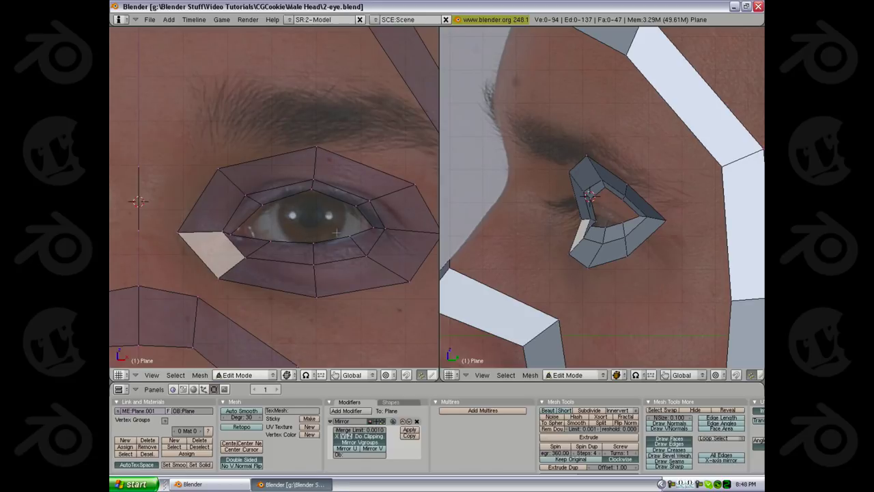
Spread the middle loop's top, upper outer and outer-corner vertices outward, away from the eyelid edge
middle_click_drag(339, 230, 314, 226, "shift")
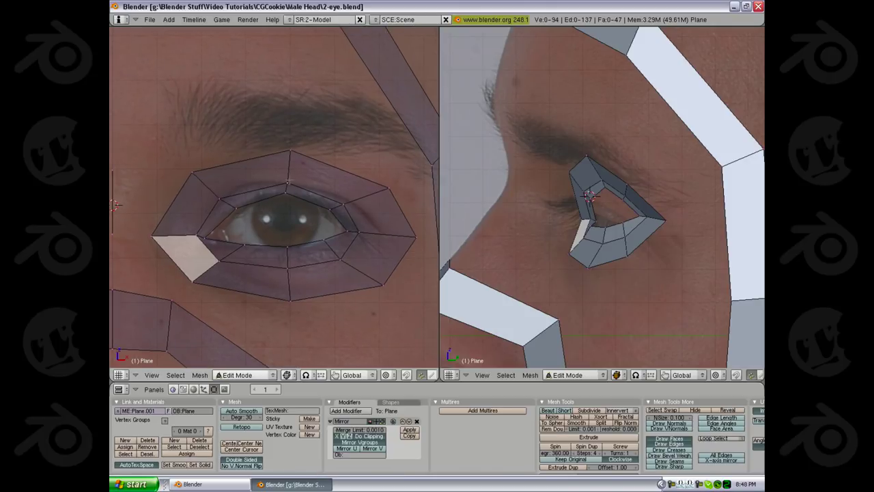
right_click(289, 181)
key("g")
left_click(292, 170)
right_click(353, 198)
key("g")
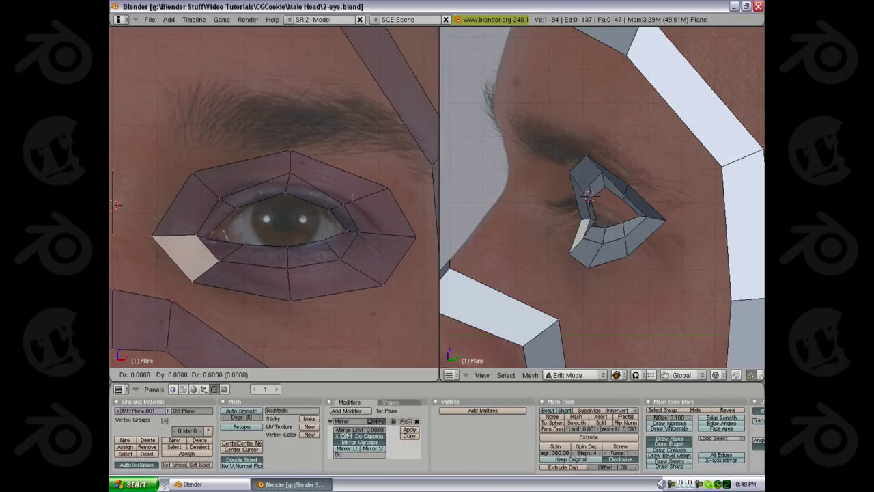
left_click(357, 194)
right_click(361, 233)
key("g")
left_click(377, 232)
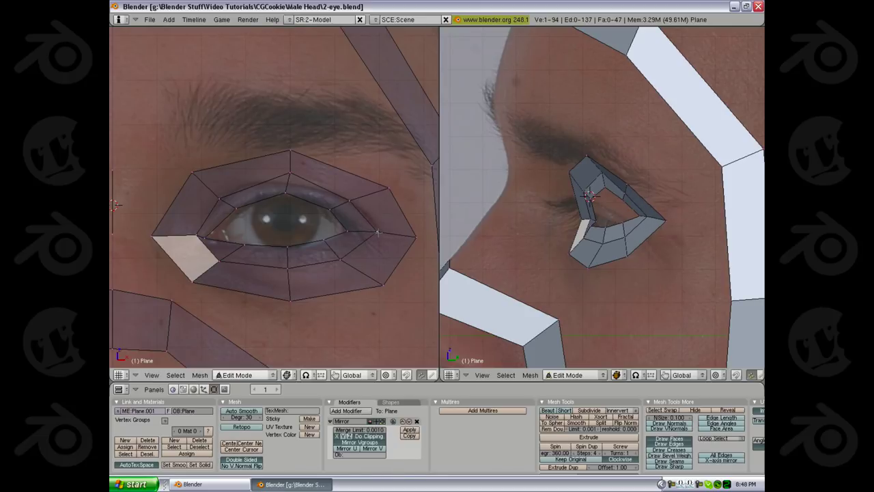
Lower the middle loop's three bottom vertices and pull its nose-side corner vertex toward the nose
right_click(341, 259)
key("g")
left_click(346, 276)
right_click(288, 277)
key("g")
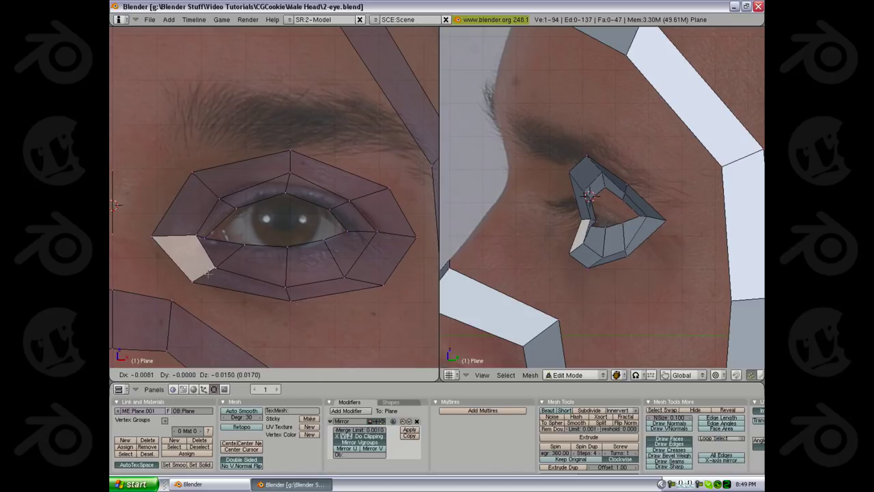
left_click(207, 272)
key("g")
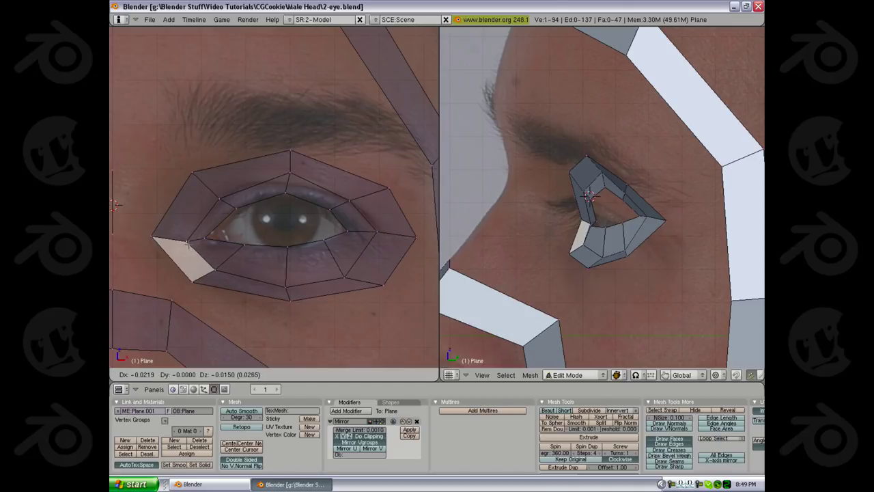
left_click(188, 241)
key("a")
middle_click_drag(353, 237, 314, 238, "shift")
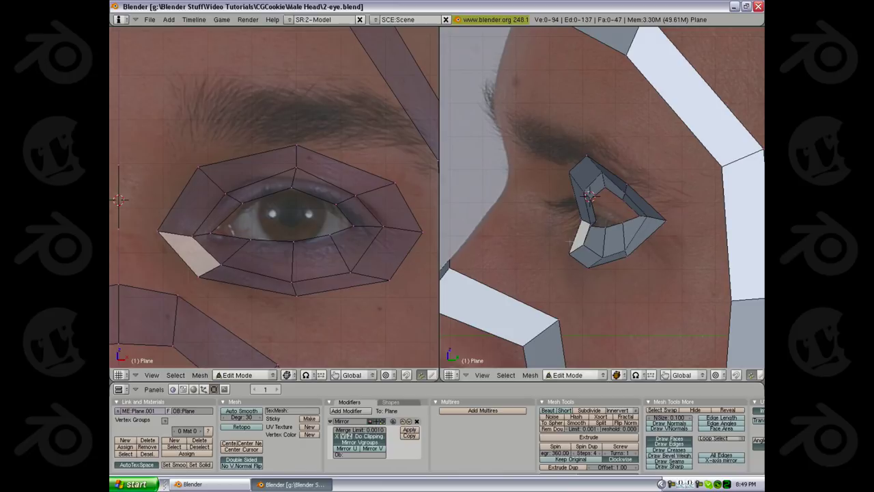
In the side view's wireframe, shift the middle loop's top and upper nose-side vertices forward toward the face front
middle_click_drag(645, 216, 615, 196, "shift")
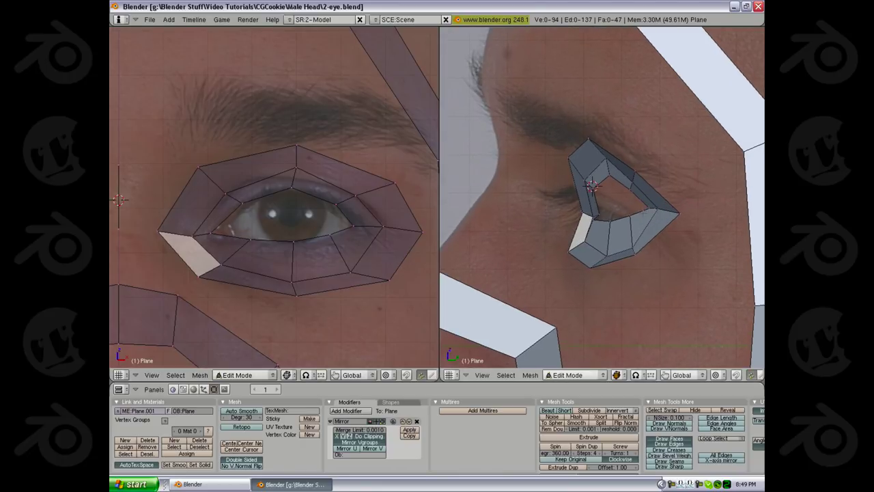
key("z")
middle_click_drag(636, 231, 628, 239)
scroll(630, 239, "up", 2)
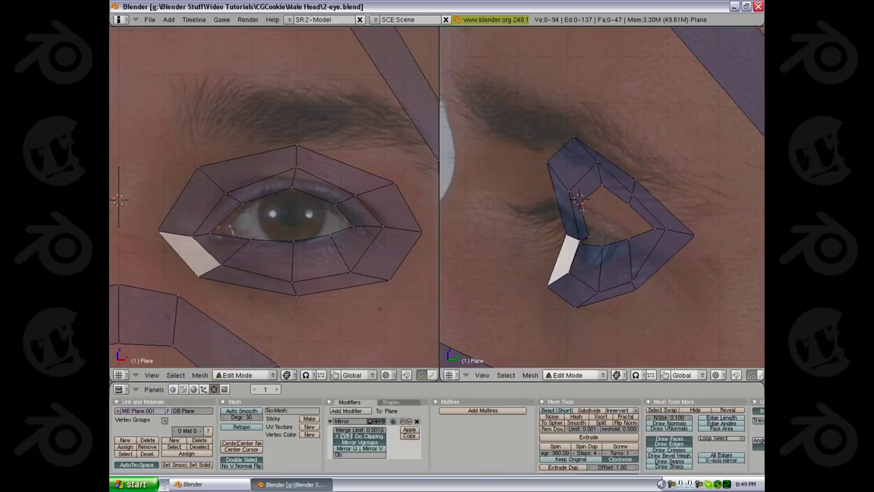
right_click(598, 176)
key("g")
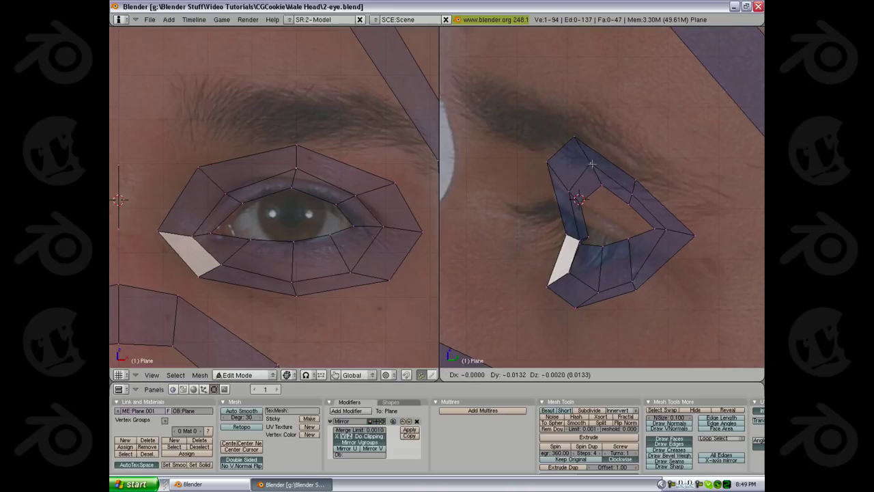
left_click(584, 164)
right_click(572, 191)
key("g")
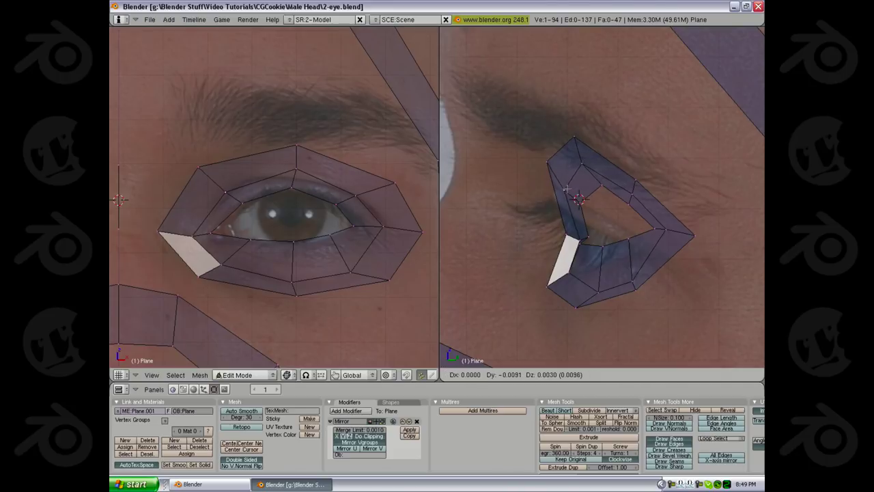
left_click(567, 188)
In the side view, move the inner loop's upper nose-side vertex and the two nose-side corner vertices forward
key("a")
right_click(562, 191)
key("g")
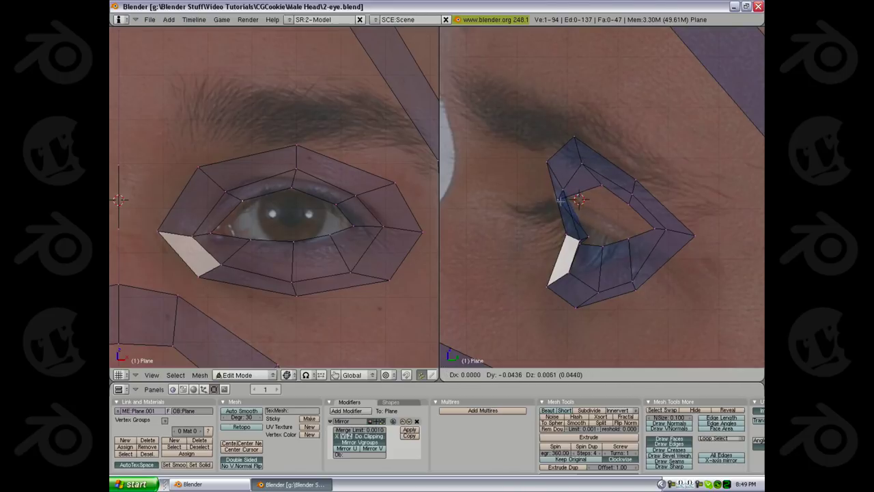
left_click(564, 208)
right_click(585, 237)
right_click(580, 238, "shift")
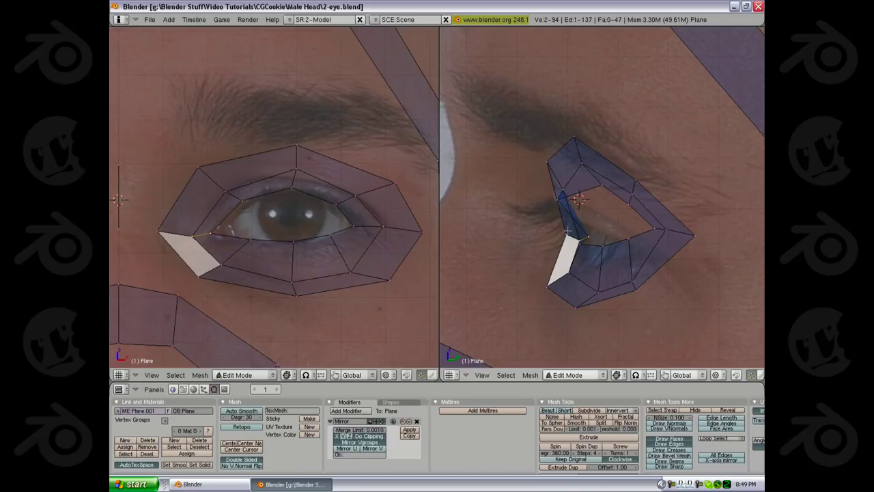
right_click(567, 232, "shift")
key("g")
left_click(560, 233)
key("a")
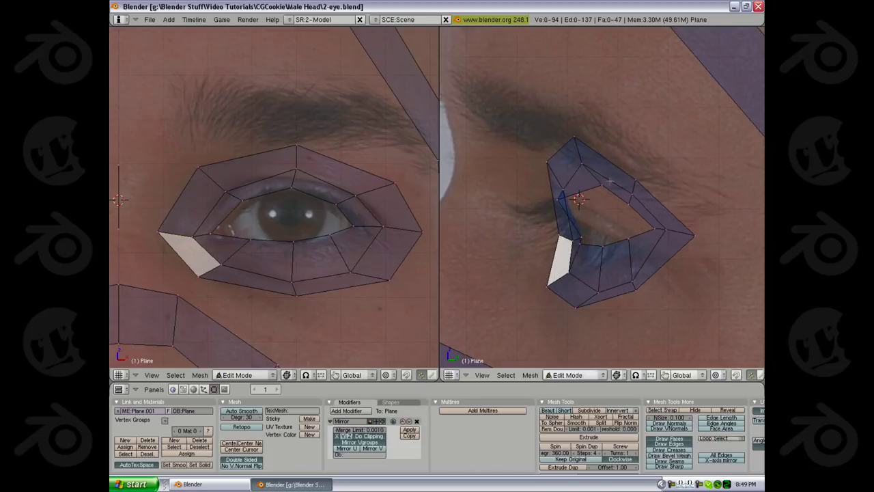
Bring the inner loop's top and upper outer vertices forward and slightly down along the upper lid in the side view
right_click(602, 184)
key("g")
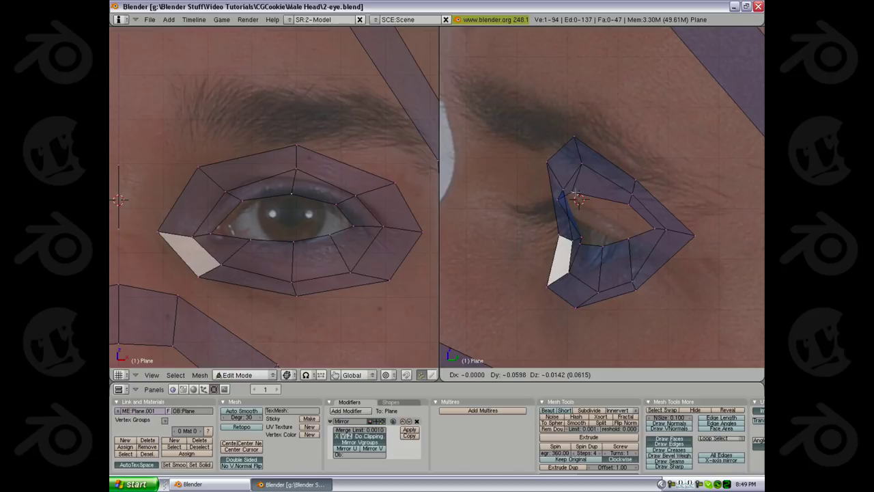
left_click(577, 193)
right_click(623, 204)
key("g")
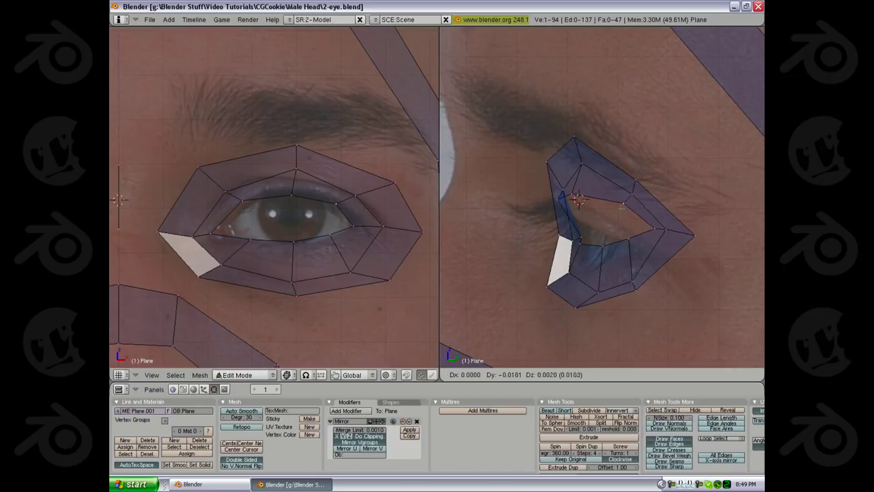
left_click(602, 211)
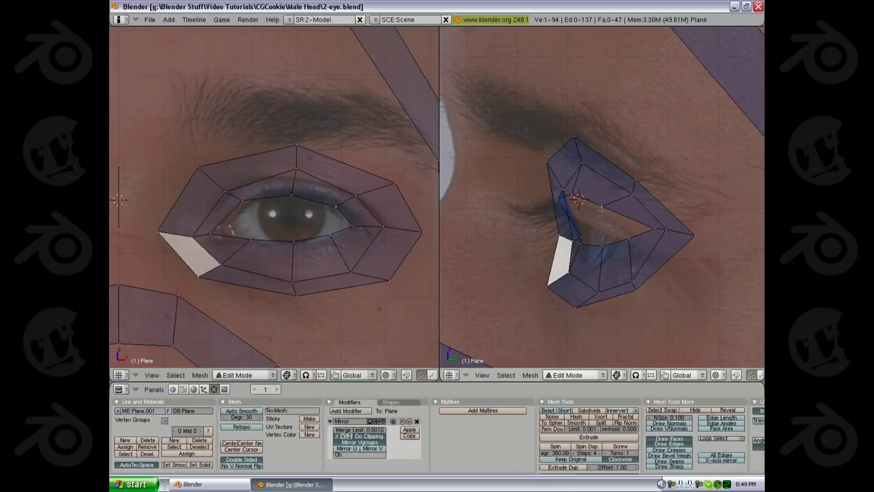
Move the inner loop's outer-corner, lower outer and bottom-centre vertices forward to match the side reference's lid opening
right_click(654, 230)
key("g")
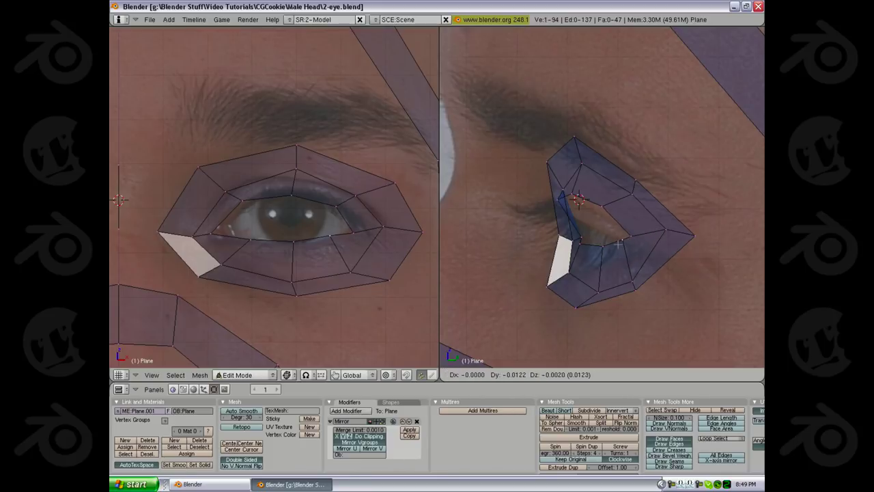
left_click(616, 243)
key("g")
left_click(619, 216)
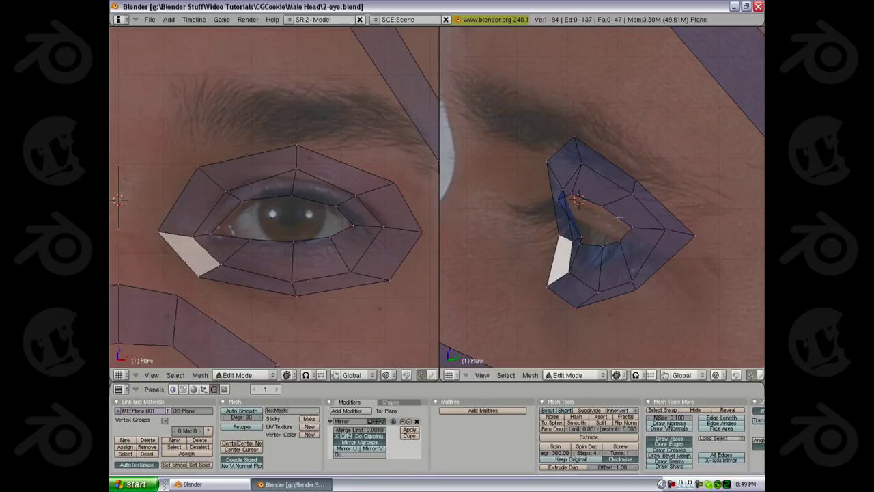
right_click(604, 261)
key("g")
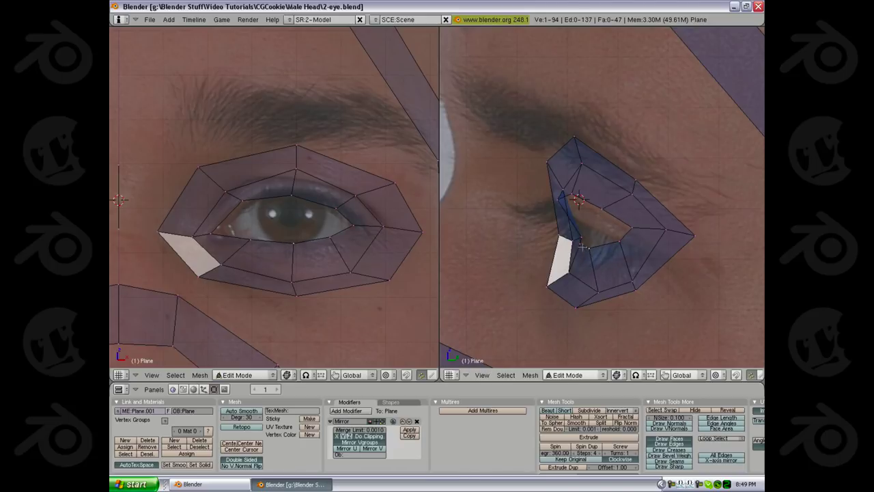
left_click(577, 249)
With solid shading, move the inner loop's lower outer vertex forward along the Y axis and return to the front view
key("z")
mouse_move(339, 163)
middle_mouse_down()
mouse_move(291, 212)
mouse_move(351, 154)
middle_mouse_up()
key("a")
scroll(341, 164, "down", 5)
middle_click_drag(324, 215, 290, 256)
scroll(274, 244, "up", 3)
key("g")
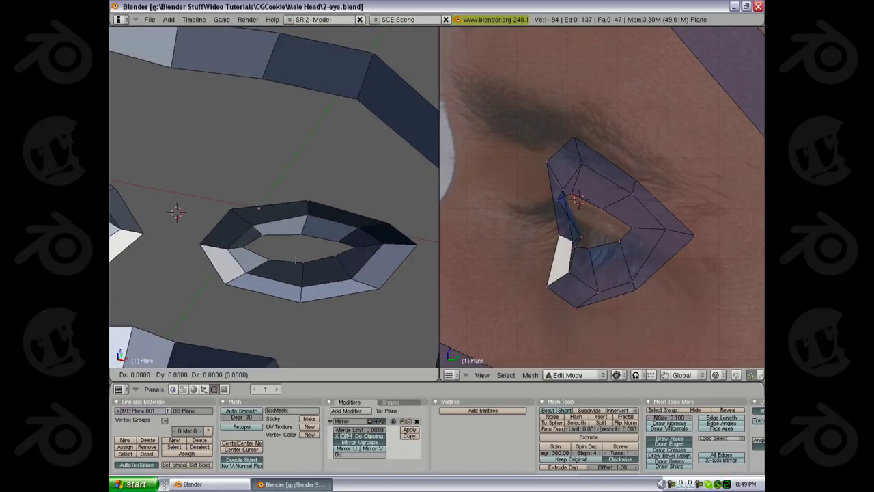
key("y")
left_click(295, 265)
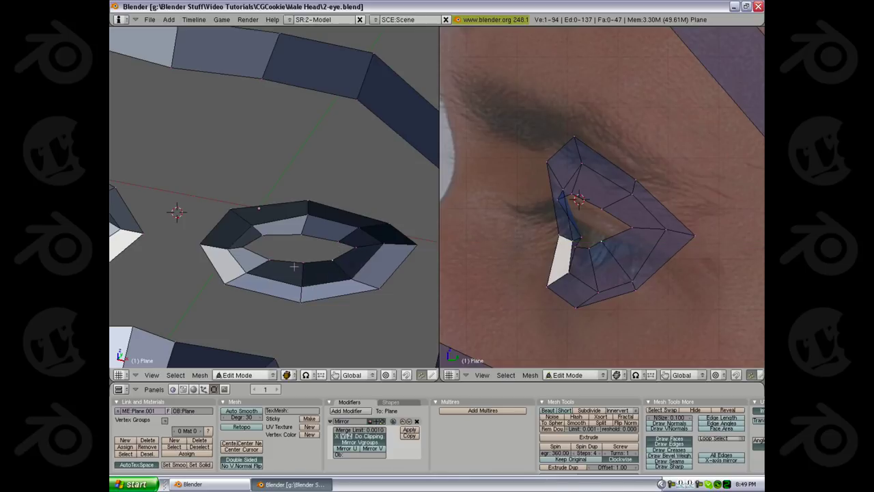
key("KP_1")
middle_click_drag(314, 205, 247, 251, "shift")
scroll(247, 251, "up", 3)
scroll(636, 239, "up", 1)
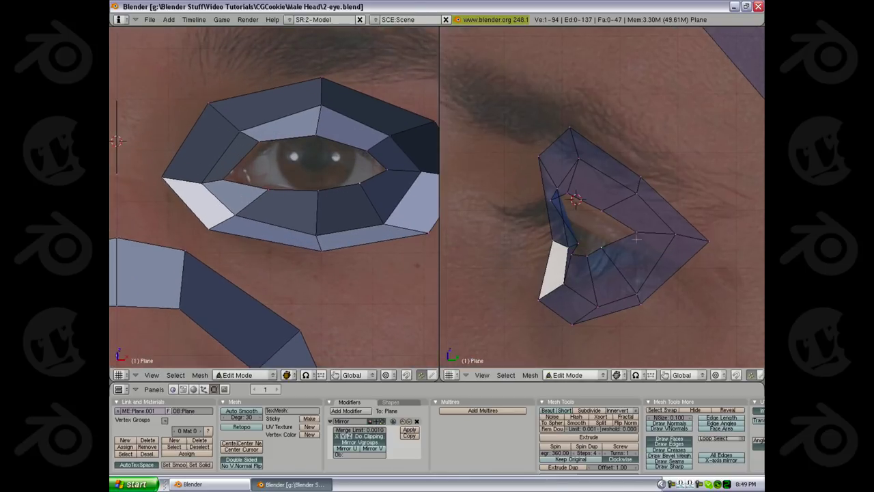
In the side view, move the middle loop's top vertex forward, its outer-corner vertex forward and down, and the inner loop's outer-corner vertex slightly down
key("g")
left_click(600, 178)
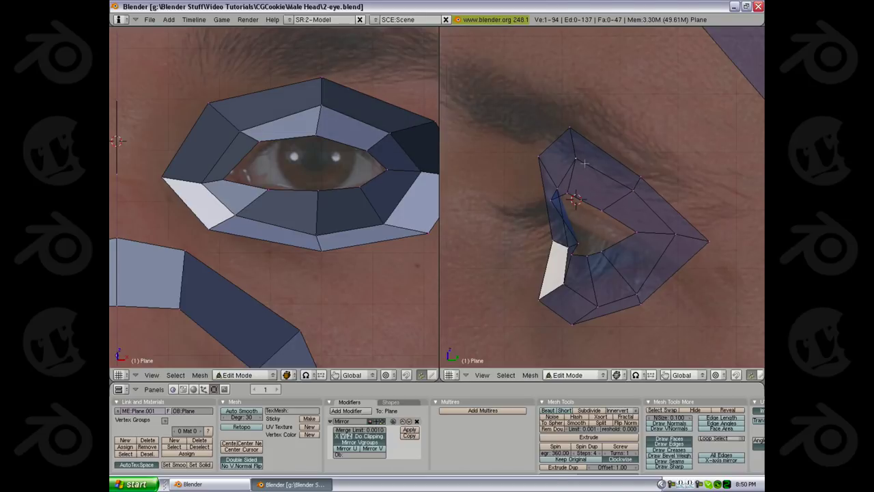
right_click(676, 238)
key("g")
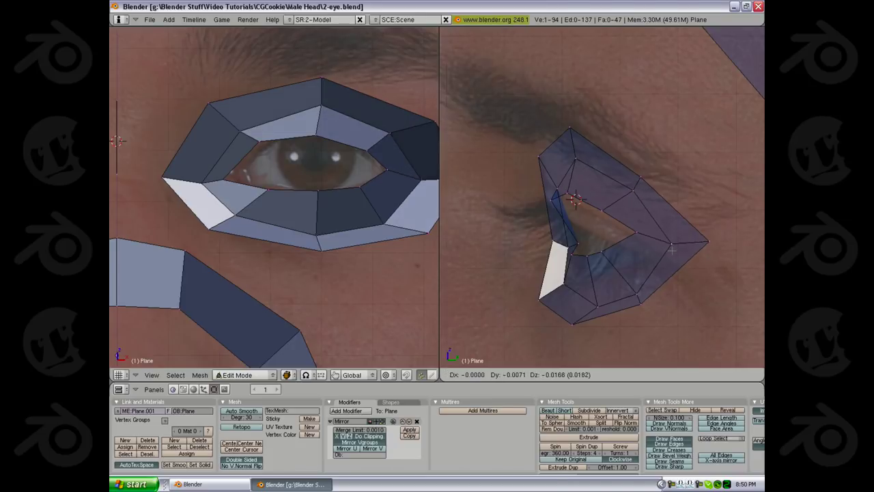
left_click(673, 242)
right_click(636, 233)
key("g")
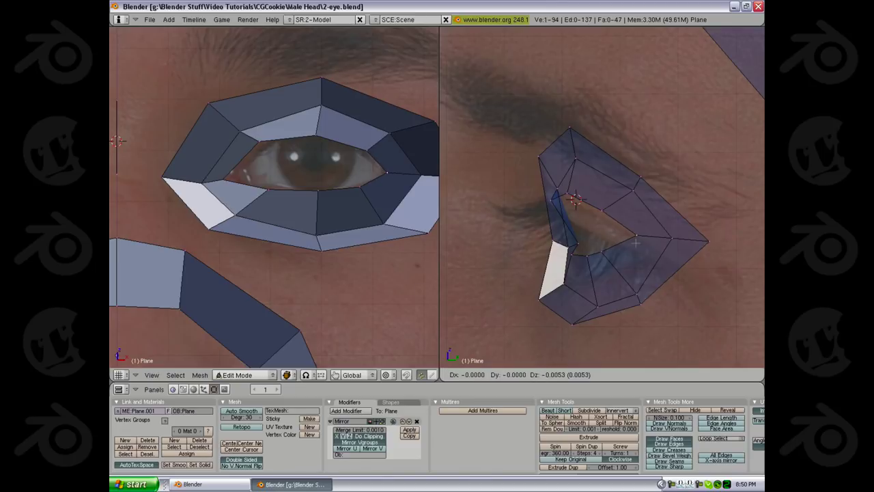
left_click(636, 242)
In the side view, move the middle loop's bottom-centre vertex forward and the upper nose-side lid vertex slightly back
key("a")
right_click(700, 241)
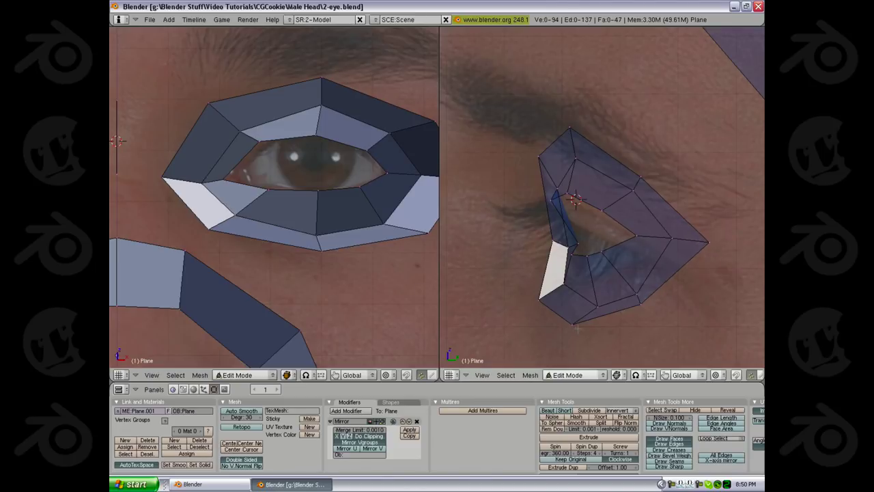
right_click(597, 303)
key("g")
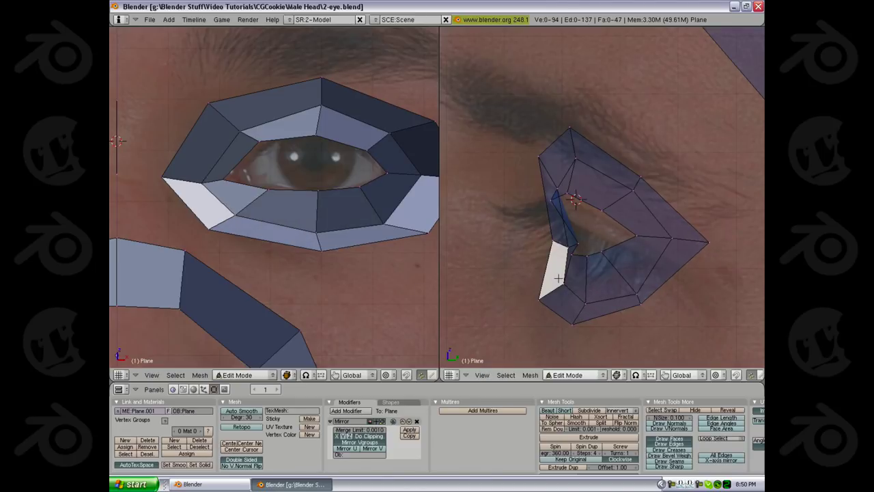
left_click(557, 278)
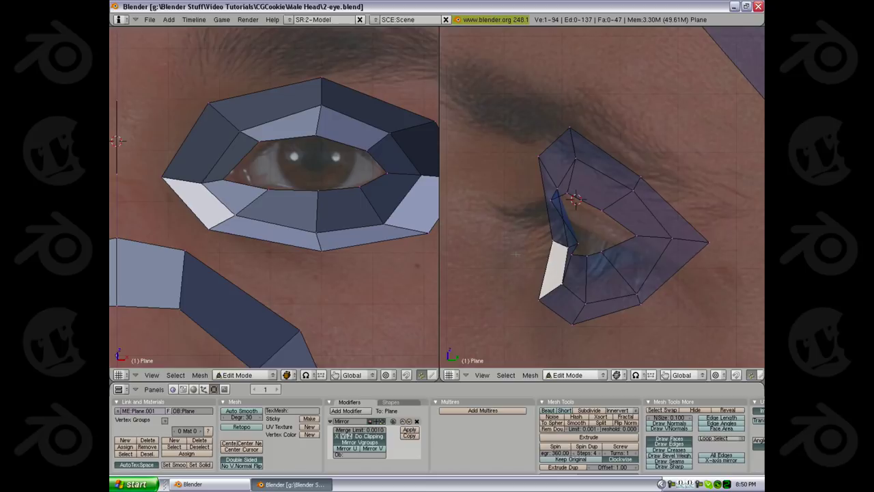
right_click(555, 200)
key("g")
left_click(562, 202)
key("a")
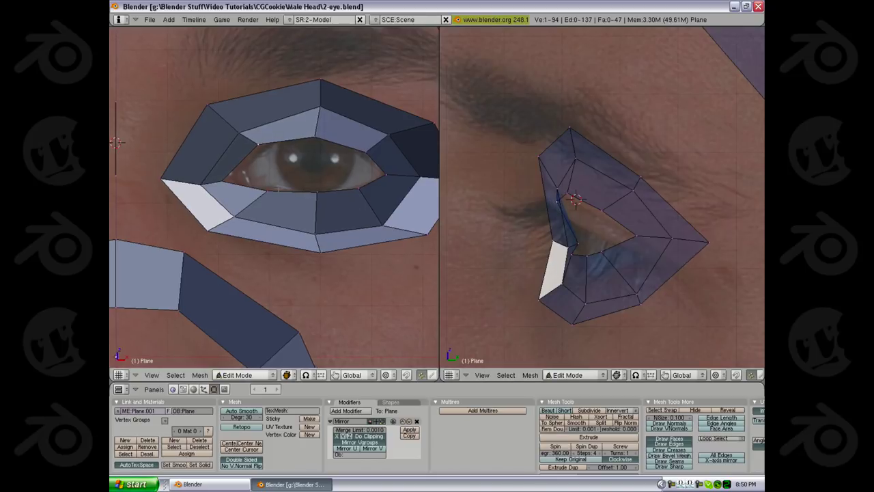
Extrude the innermost edge loop of the lid opening and scale the new loop slightly inward
key("z")
scroll(288, 228, "down", 3)
scroll(553, 254, "down", 3)
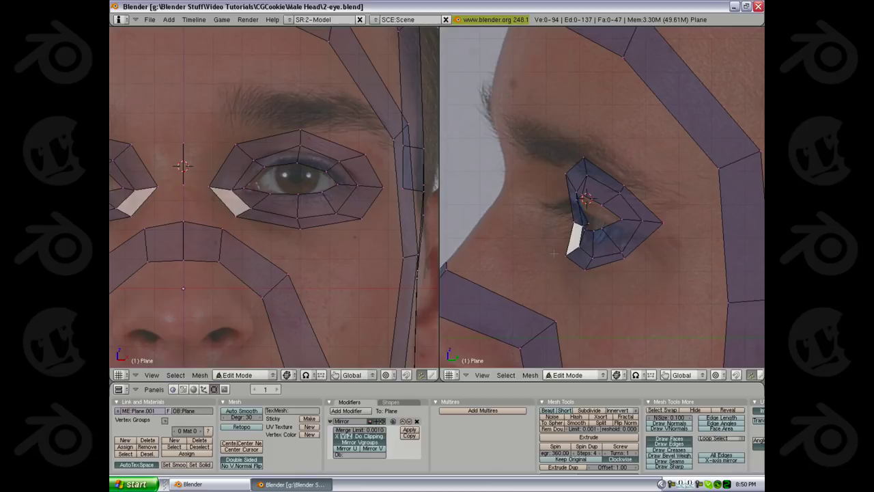
scroll(235, 199, "up", 2)
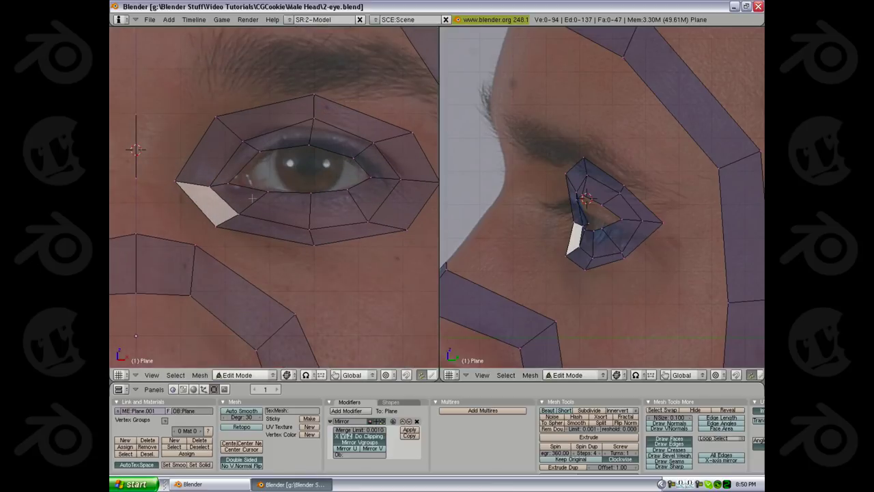
key("z")
scroll(601, 219, "up", 3)
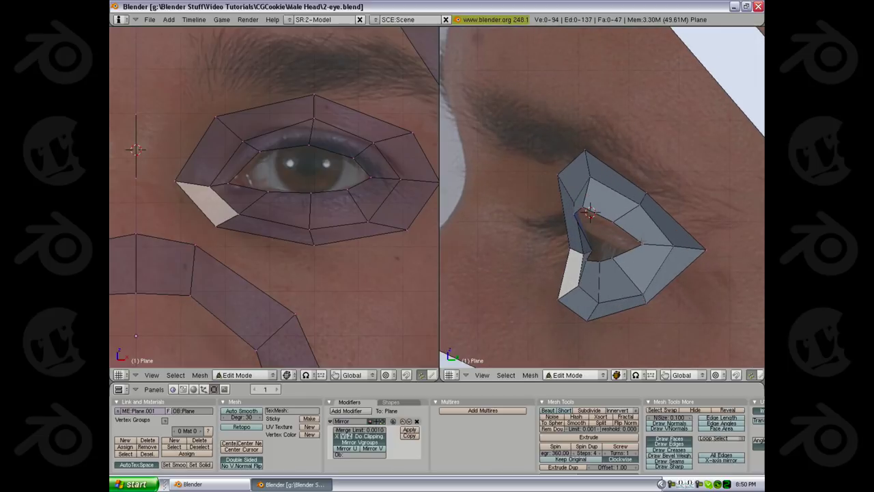
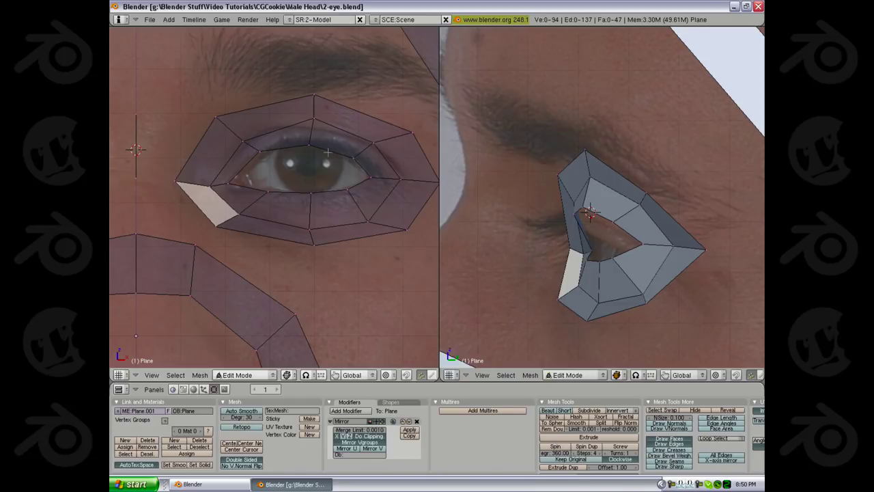
right_click(327, 153, "alt")
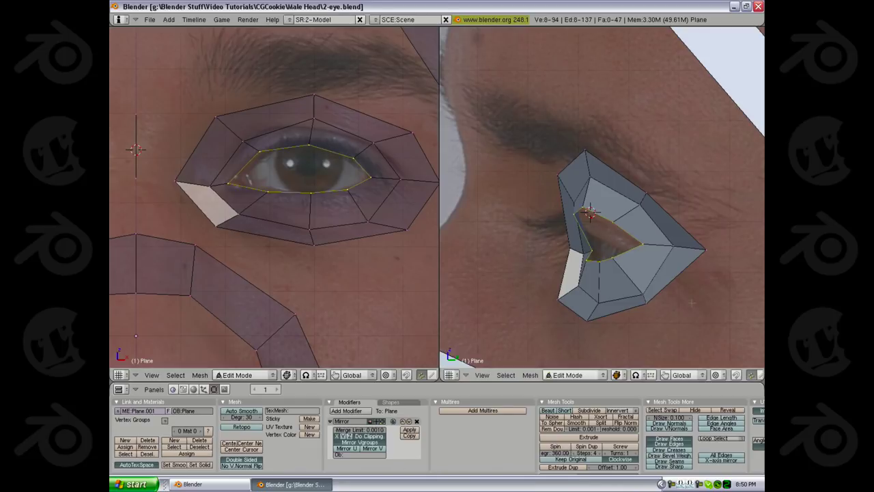
key("e")
key("Return")
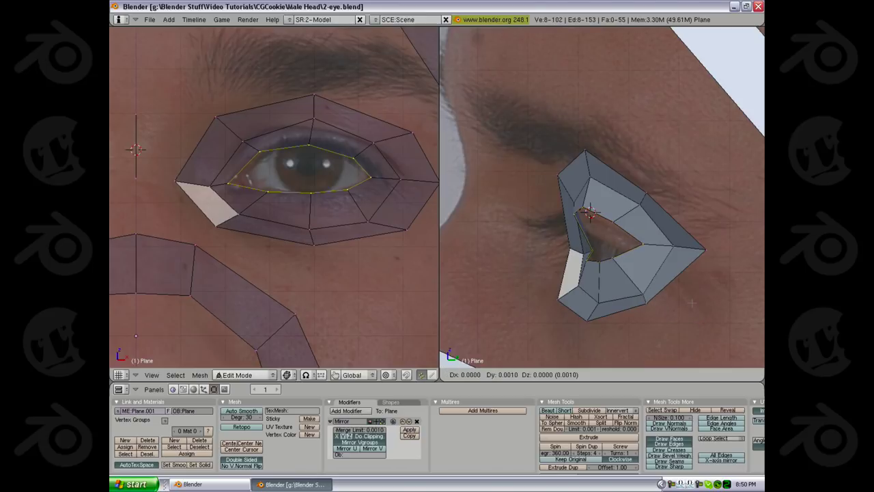
key("s")
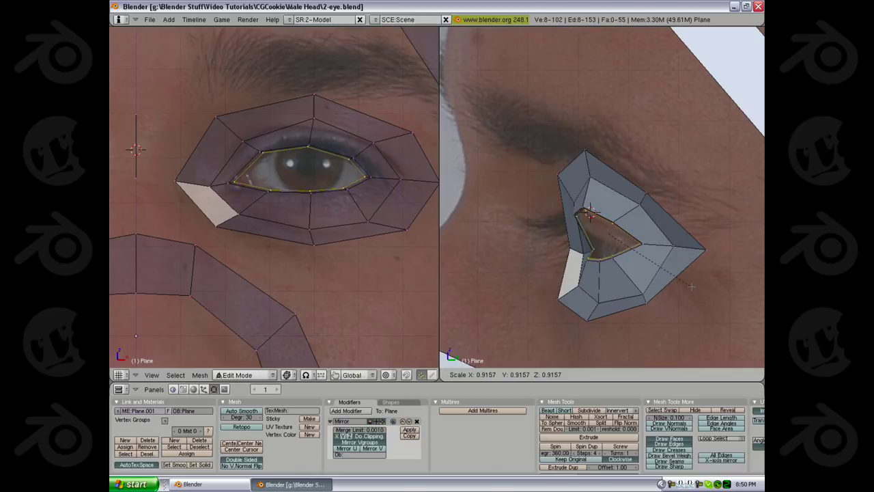
left_click(683, 281)
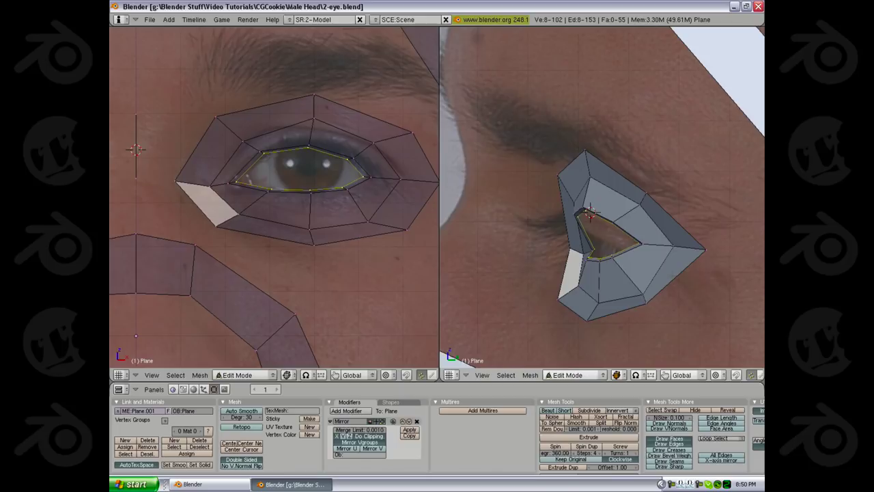
Move the extruded inner rim loop backward into the eye along the global Y axis
key("g")
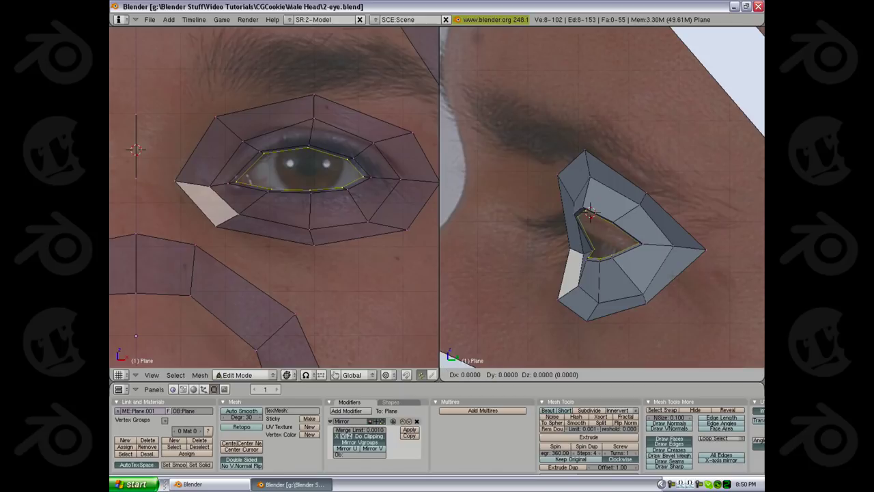
key("y")
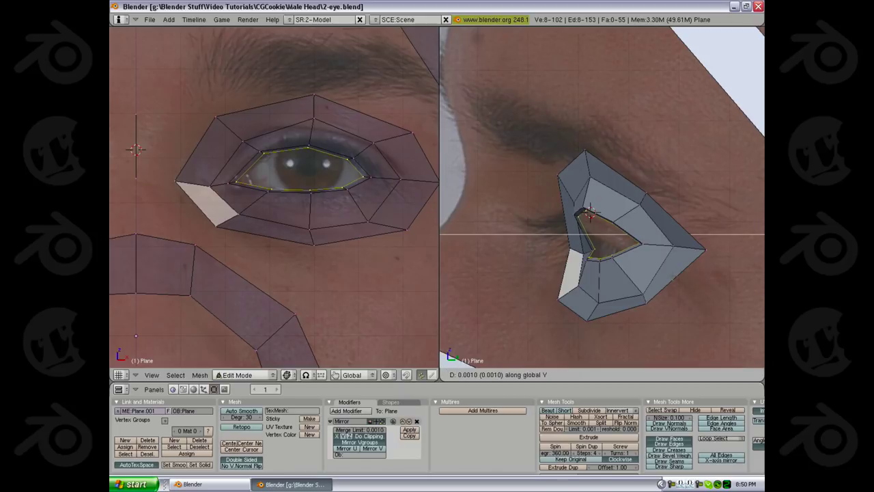
left_click(678, 276)
Inspect the lid rim in object mode from an angled view with solid shading, and return to front-view editing
key("Tab")
key("z")
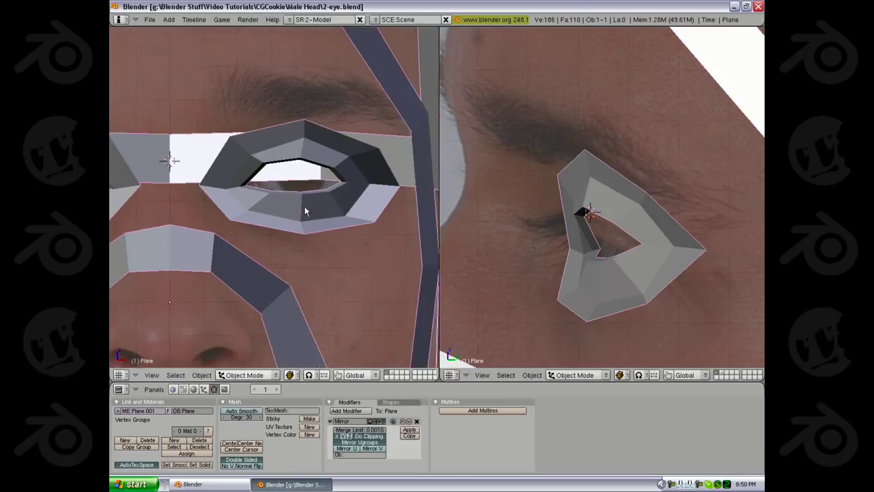
mouse_move(305, 209)
middle_mouse_down()
mouse_move(263, 256)
mouse_move(312, 258)
middle_mouse_up()
scroll(322, 261, "down", 2)
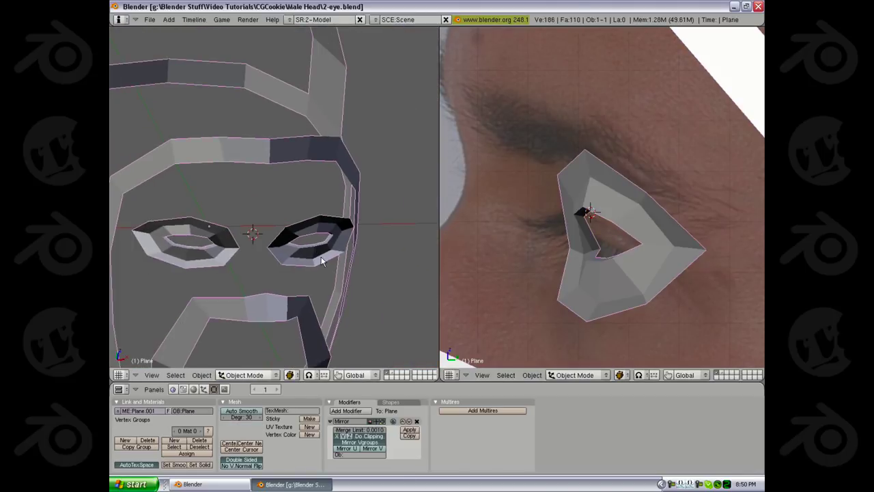
key("KP_1")
key("Tab")
scroll(322, 261, "up", 6)
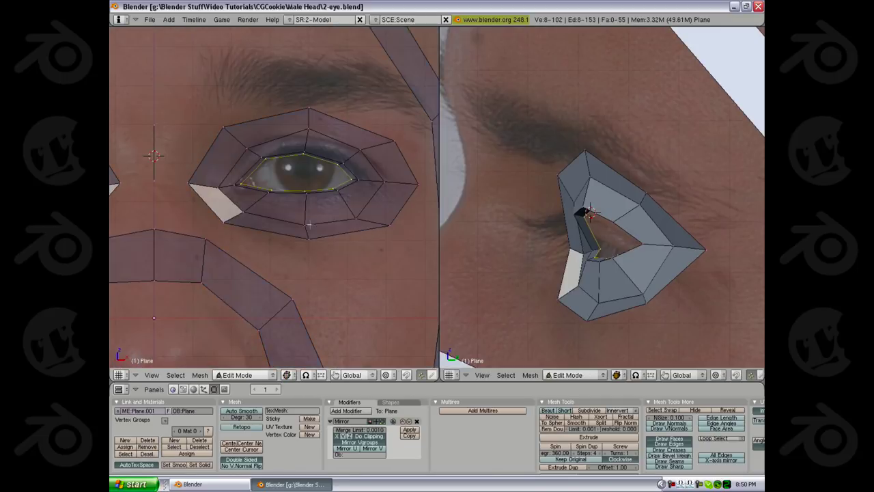
middle_click_drag(309, 205, 266, 232, "shift")
Add a single loop cut around the eye between the middle loop and the lid-opening loop
key("a")
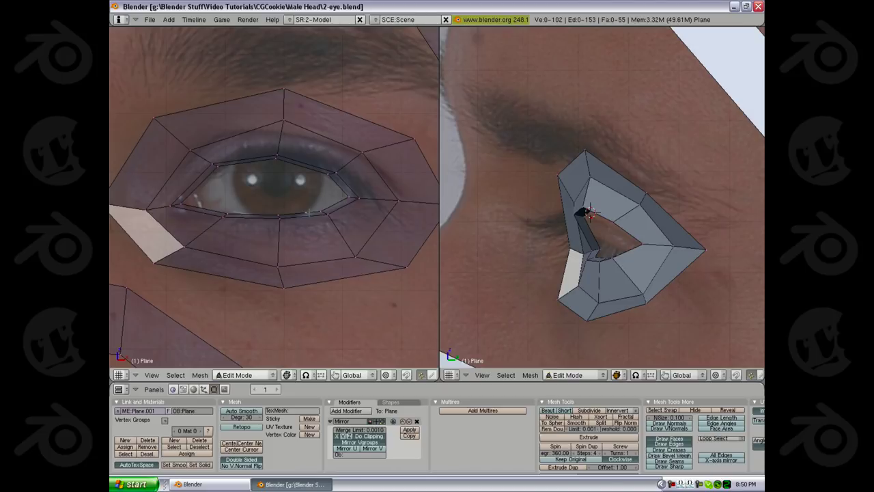
scroll(601, 205, "down", 6)
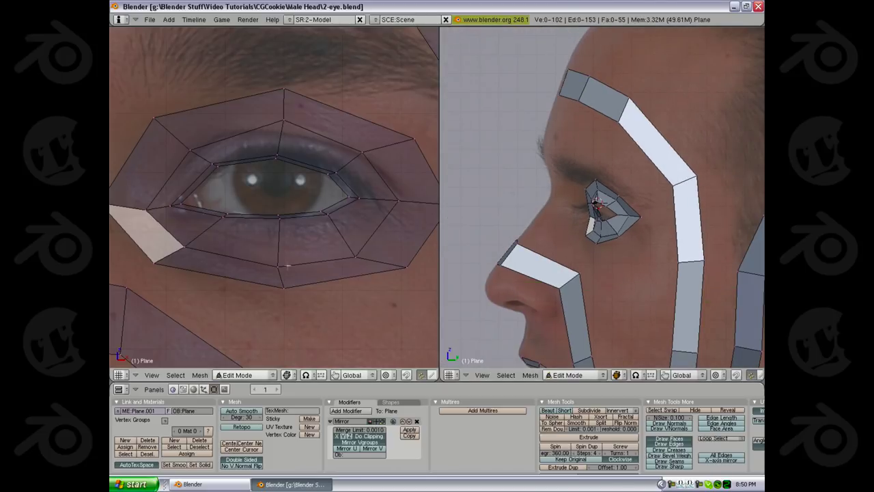
scroll(287, 265, "down", 2)
middle_click_drag(278, 258, 296, 239, "shift")
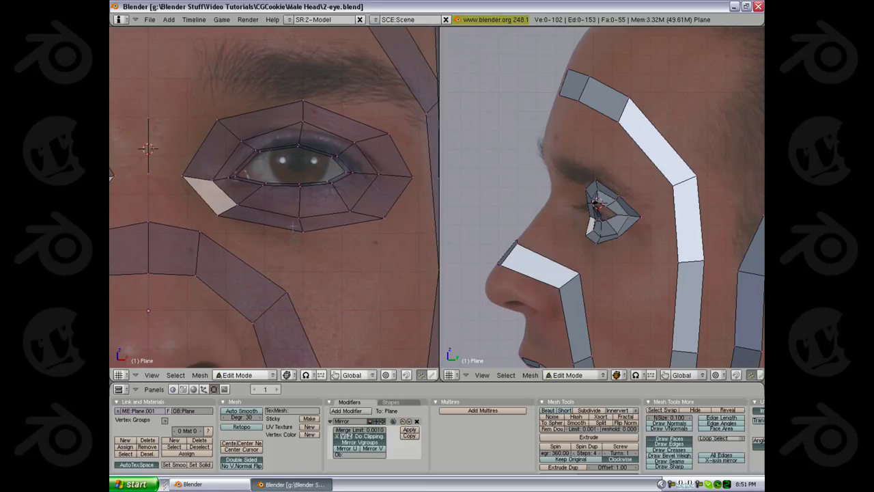
scroll(288, 213, "up", 1)
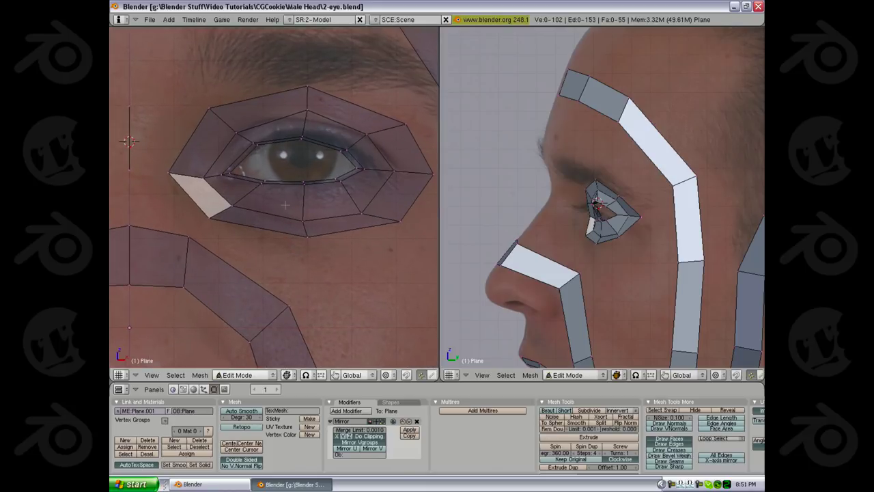
scroll(341, 199, "up", 1)
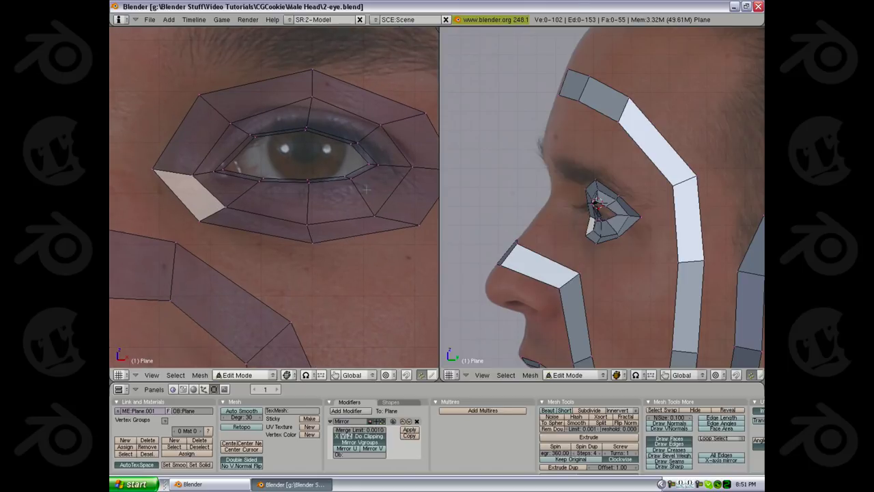
key("ctrl+r")
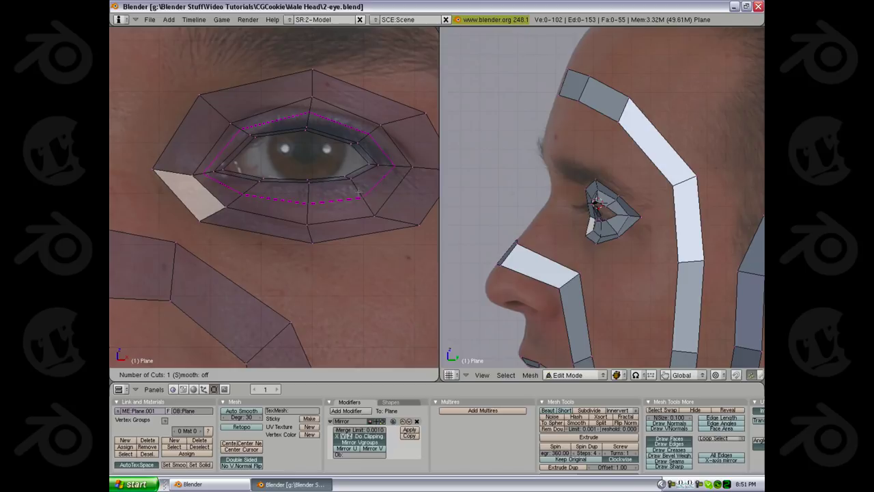
left_click(363, 197)
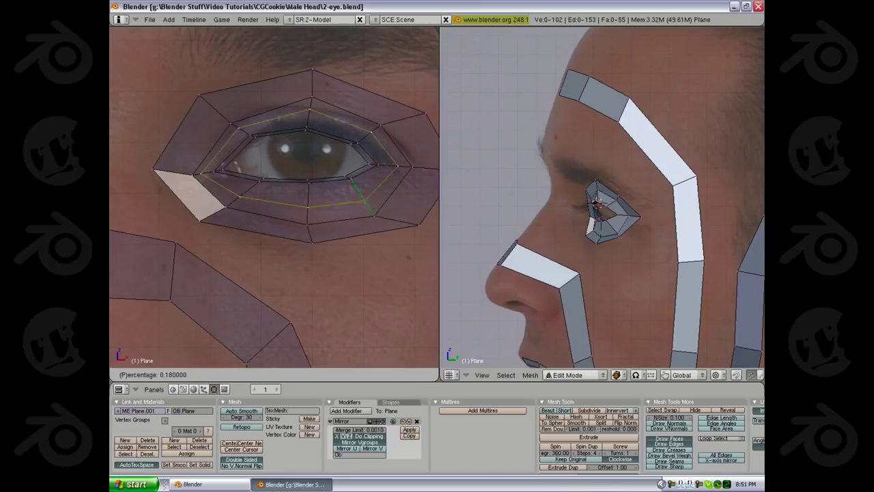
left_click(362, 197)
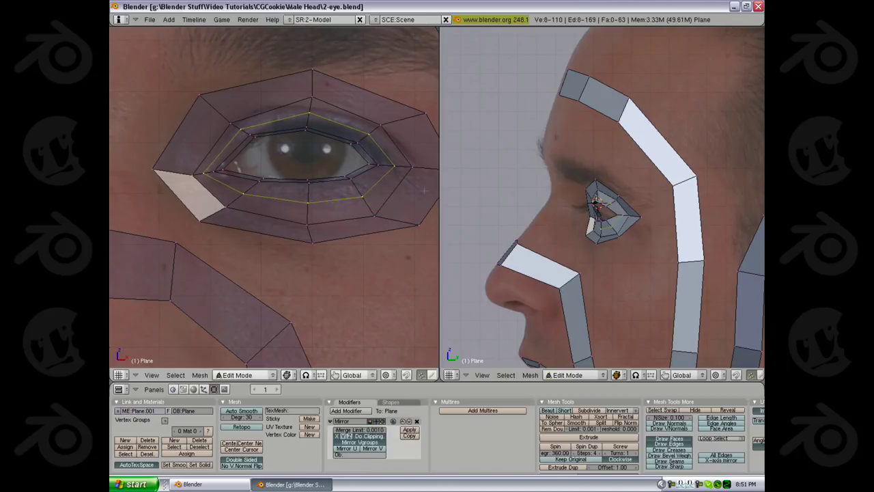
Select the new loop's three lower-lid vertices and move them slightly forward and down in the side view
scroll(576, 177, "up", 7)
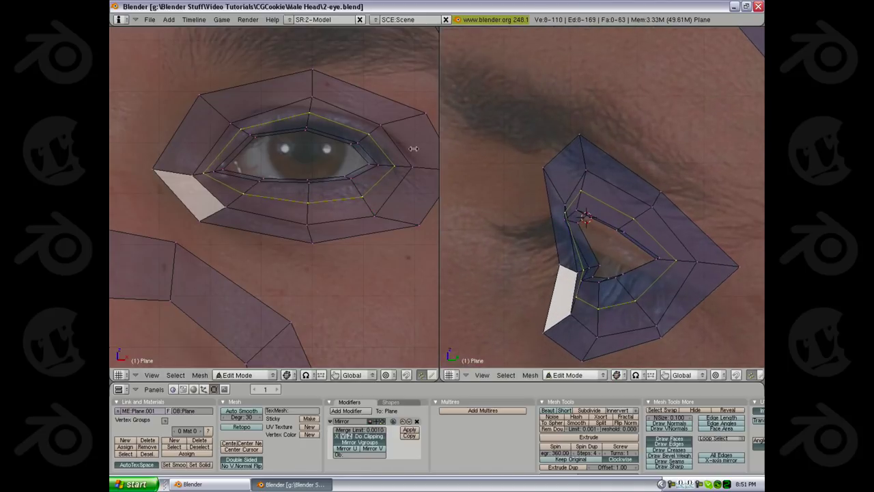
key("a")
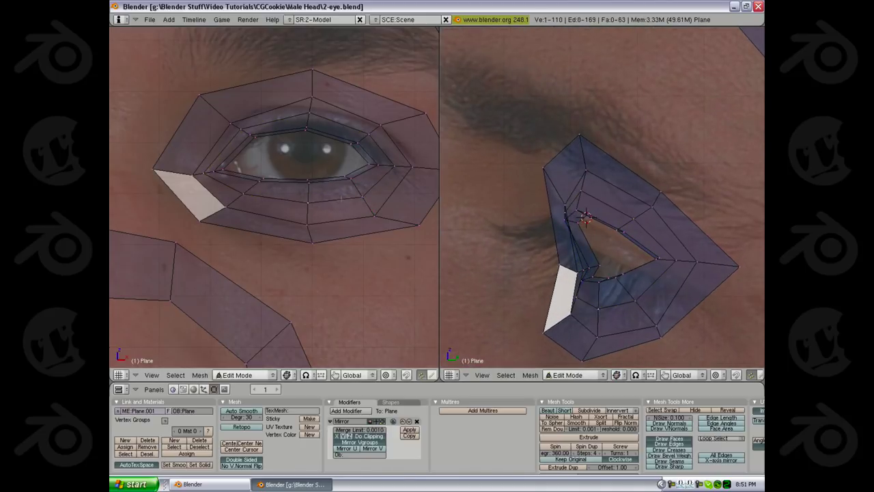
right_click(308, 202, "shift")
right_click(243, 196, "shift")
key("z")
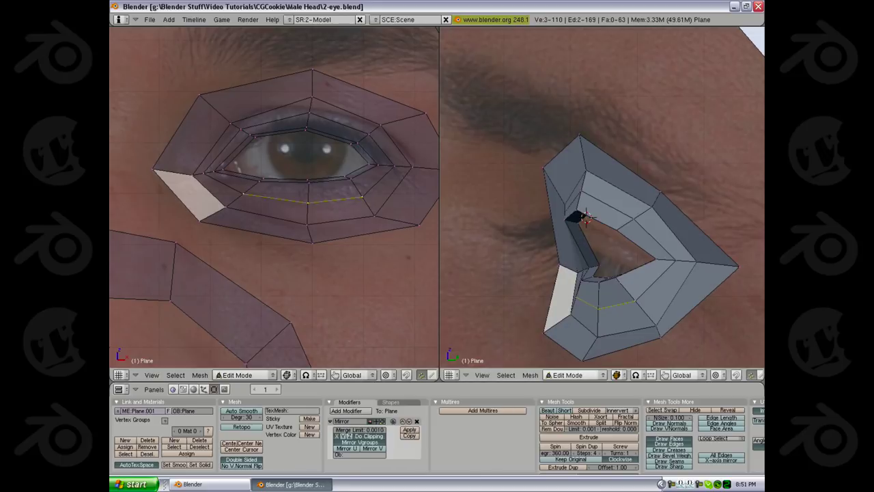
key("g")
left_click(646, 290)
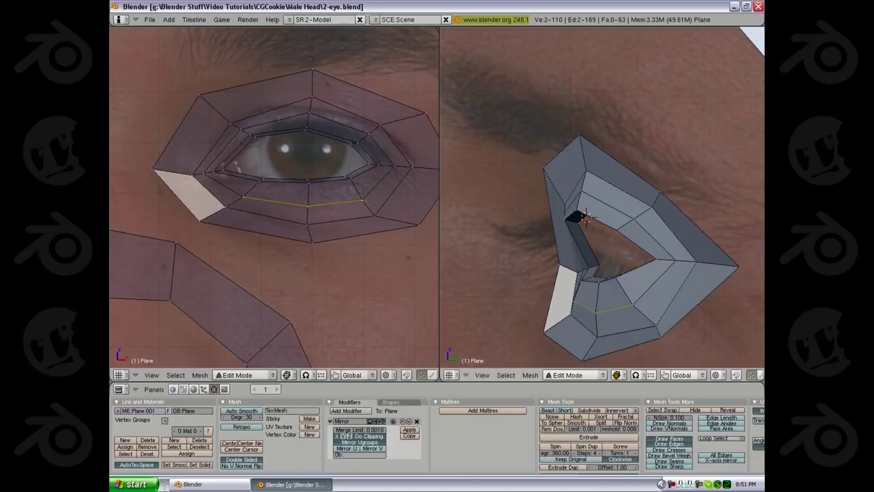
Move the new loop's outer-corner vertex slightly forward in the side view and fine-tune its position in the front view
right_click(385, 165)
key("g")
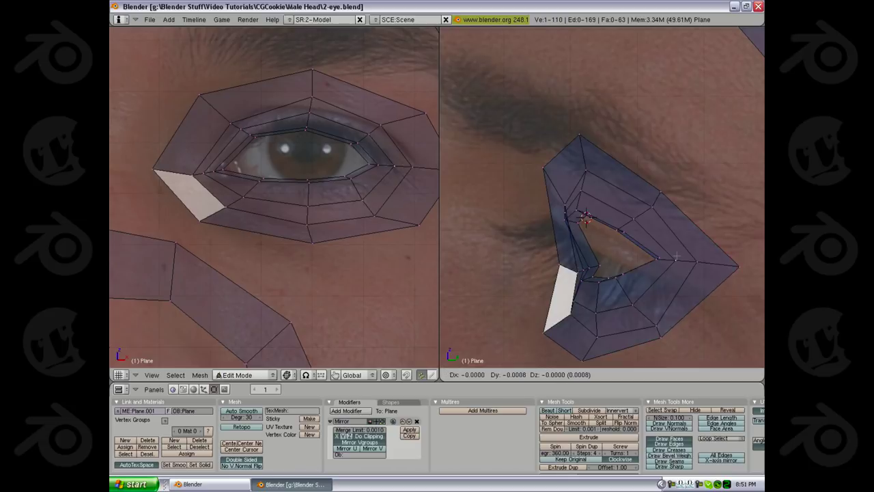
left_click(676, 257)
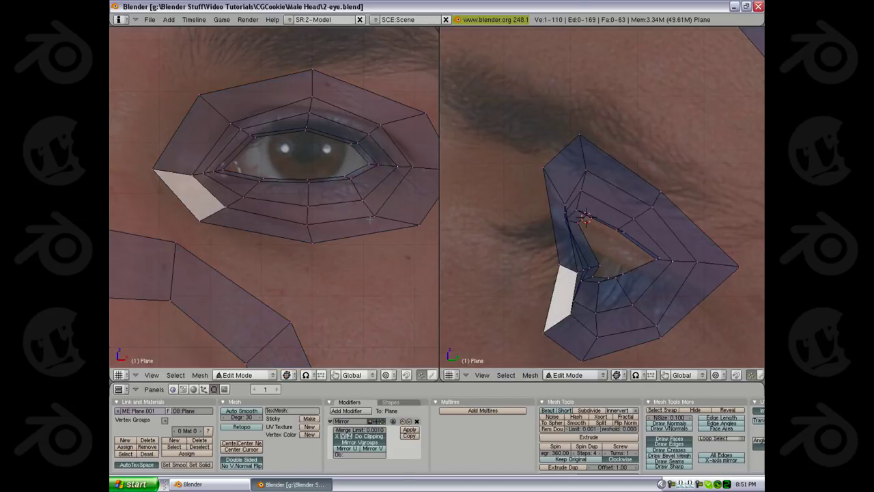
key("g")
left_click(384, 118)
Fit the middle loop to the upper-lid crease in the front view, lowering its top vertex and moving its inner upper vertex outward
right_click(310, 95)
key("g")
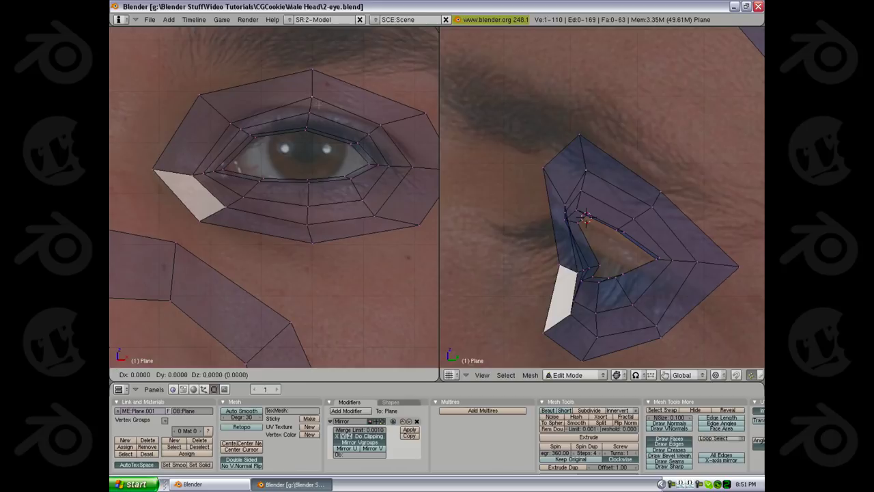
left_click(308, 102)
key("g")
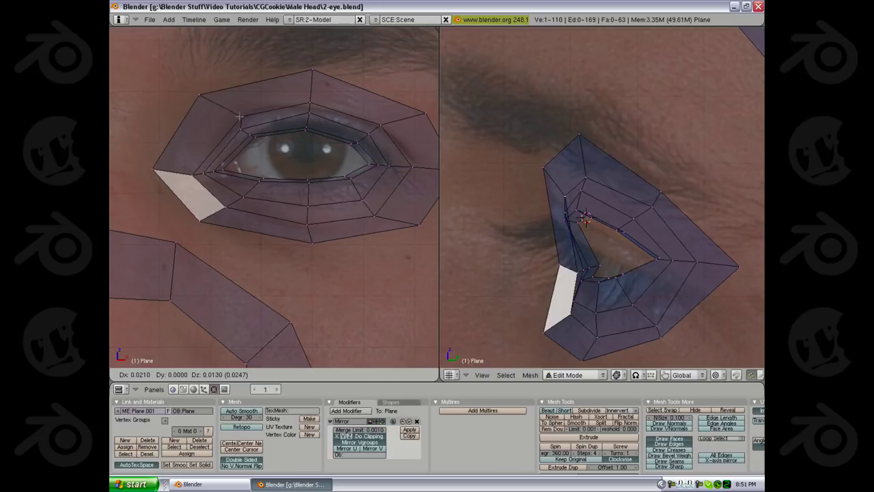
left_click(229, 117)
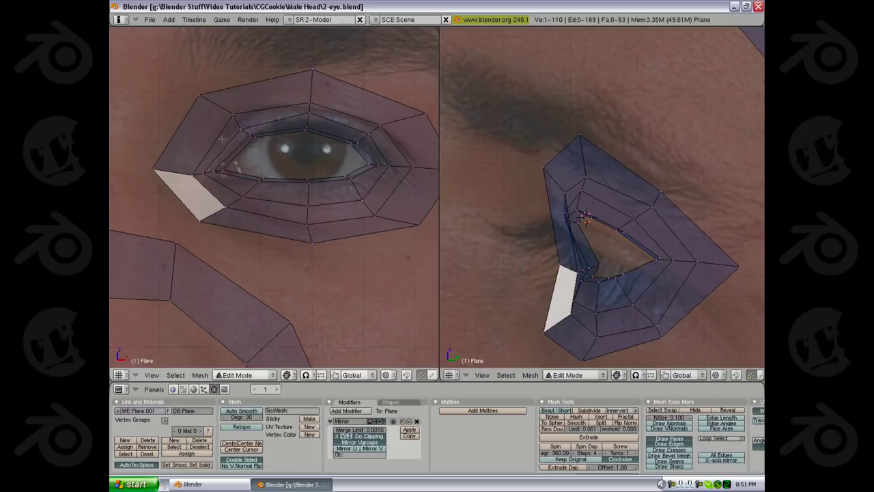
Select only the upper-lid vertices of the middle loop to trace the crease, and clear the selection
right_click(222, 139, "alt")
key("a")
right_click(220, 139, "alt")
key("b")
right_click_drag(178, 171, 402, 247)
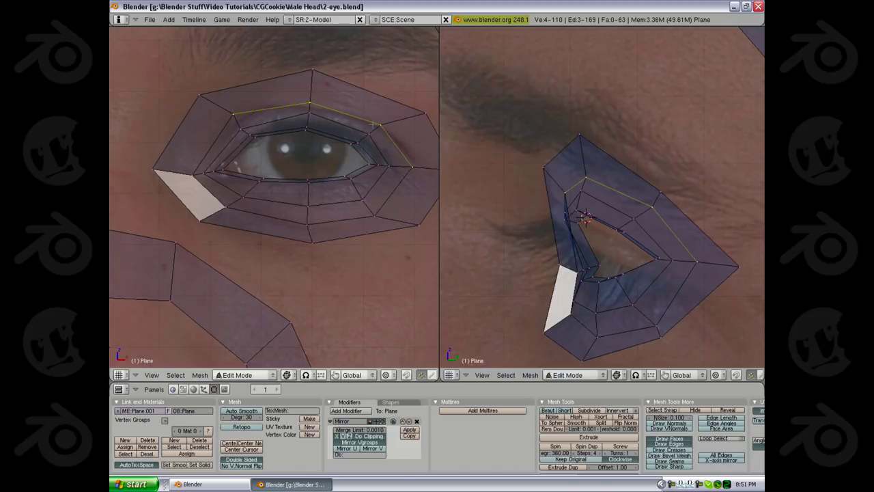
key("a")
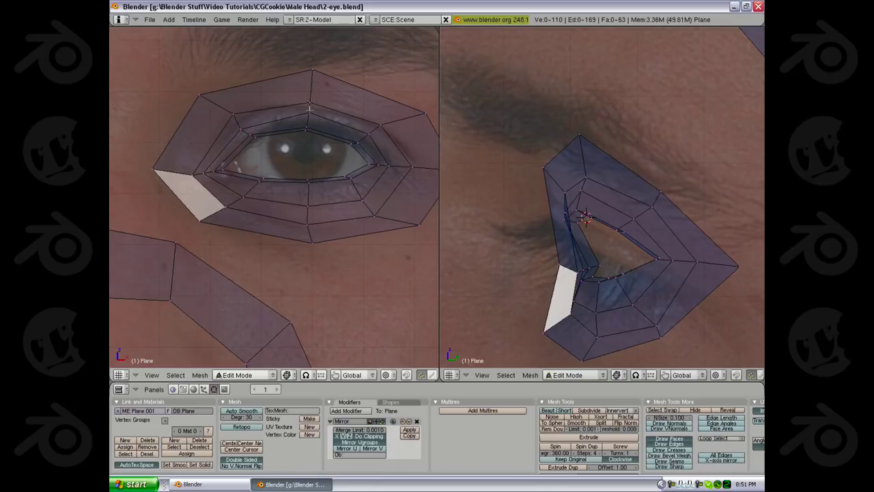
Raise the inner upper vertex of the loop inside the crease in the side view and adjust its outer upper vertex in the front view
key("z")
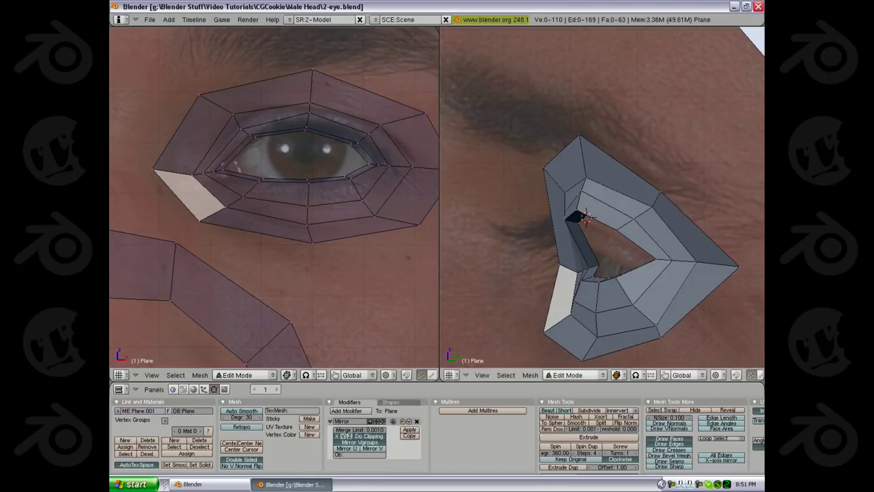
key("z")
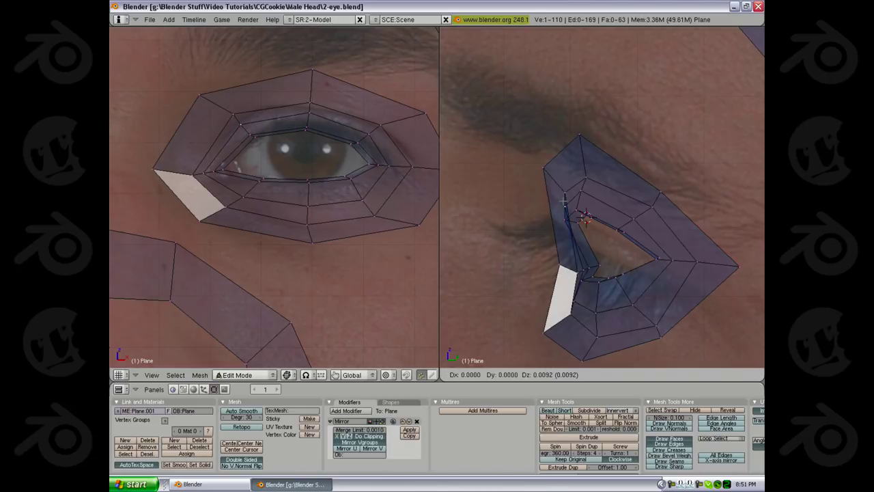
right_click(375, 140)
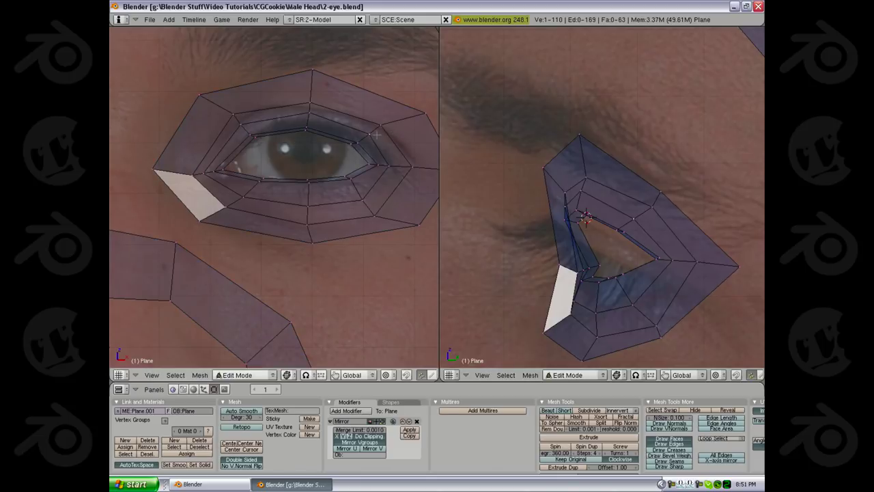
key("a")
Shift the outer-corner vertices of the lid opening outward in the front view
key("g")
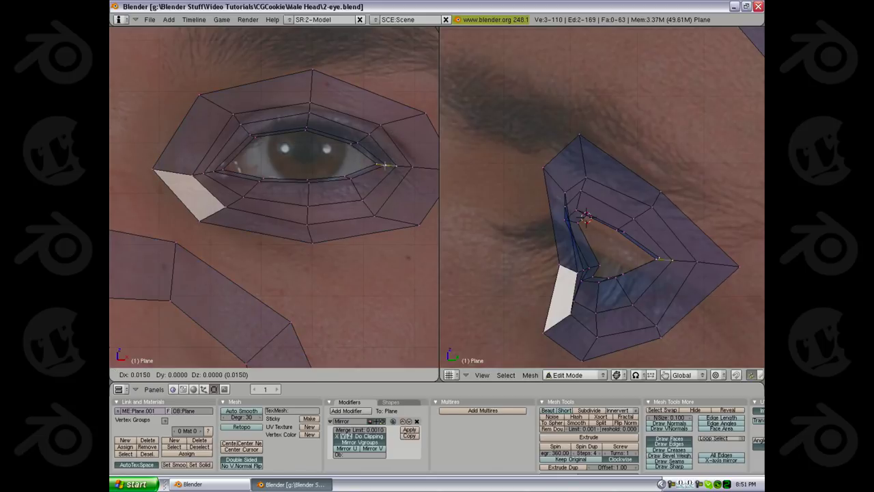
left_click(388, 166)
right_click(373, 165)
key("g")
left_click(382, 165)
key("a")
Raise the lid opening's top and outer upper vertices in the front view, and make a small adjustment in the side view
middle_click_drag(249, 176, 239, 201, "shift")
scroll(278, 188, "up", 1)
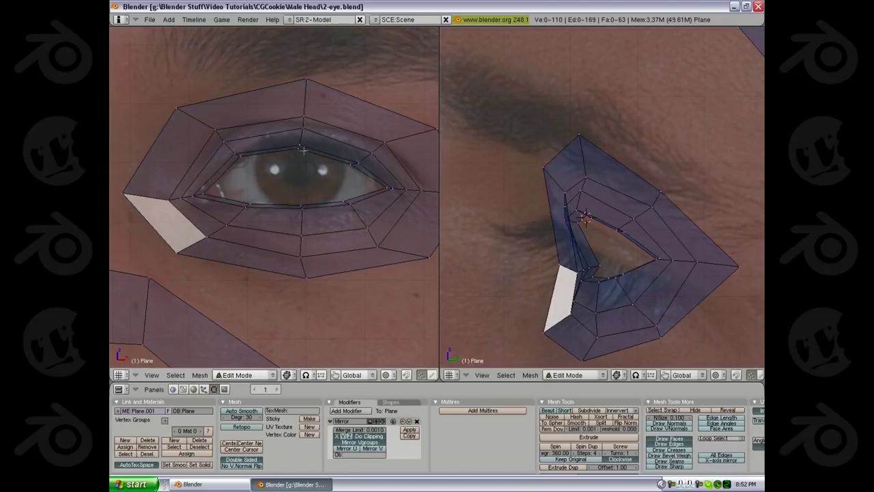
right_click(301, 144)
key("g")
key("Escape")
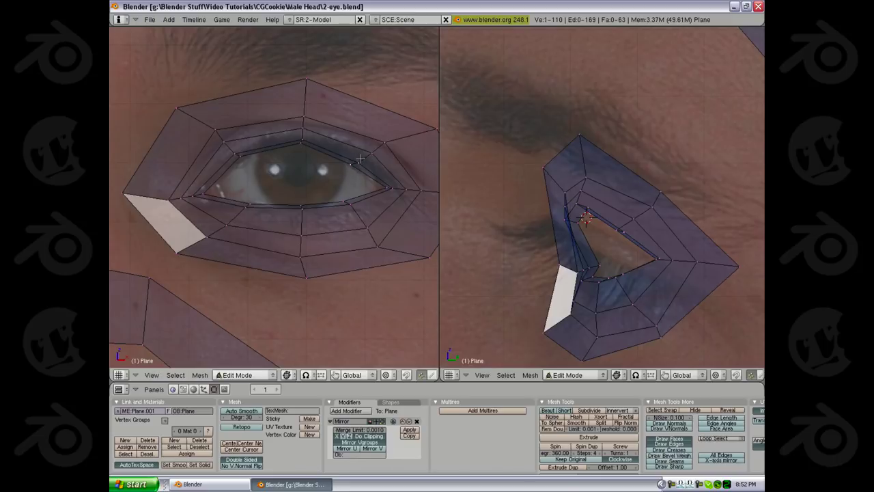
key("a")
key("z")
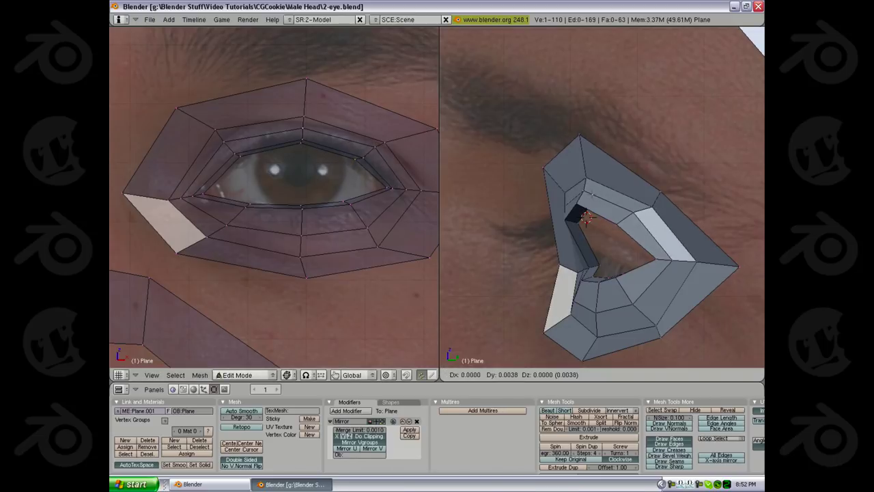
key("z")
key("a")
key("z")
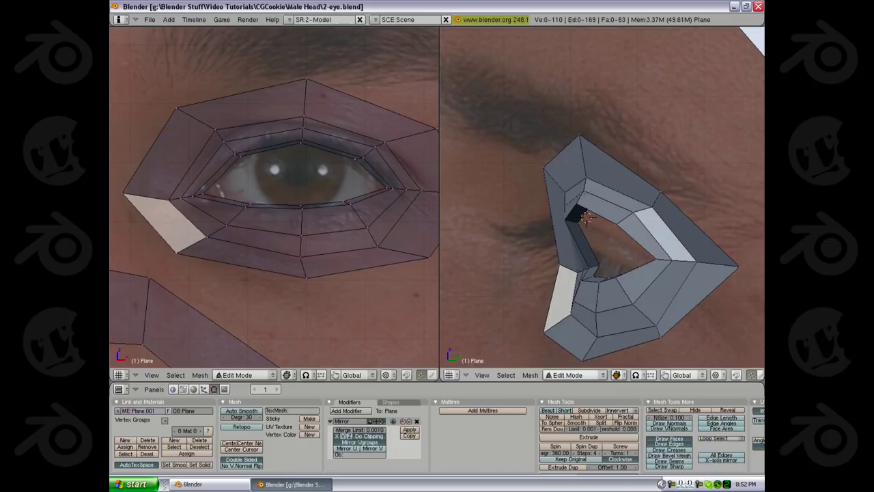
Add a single loop cut around the eye between the outer border and the crease loop
middle_click_drag(303, 201, 255, 226, "shift")
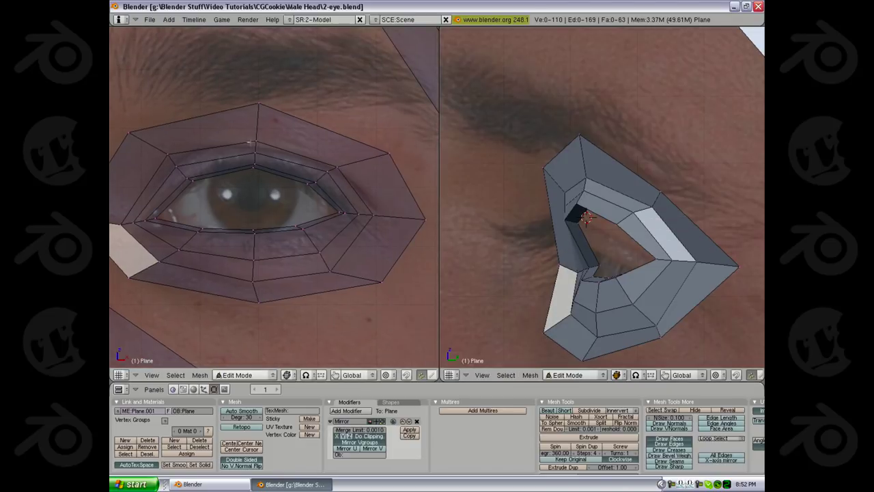
left_click(258, 124)
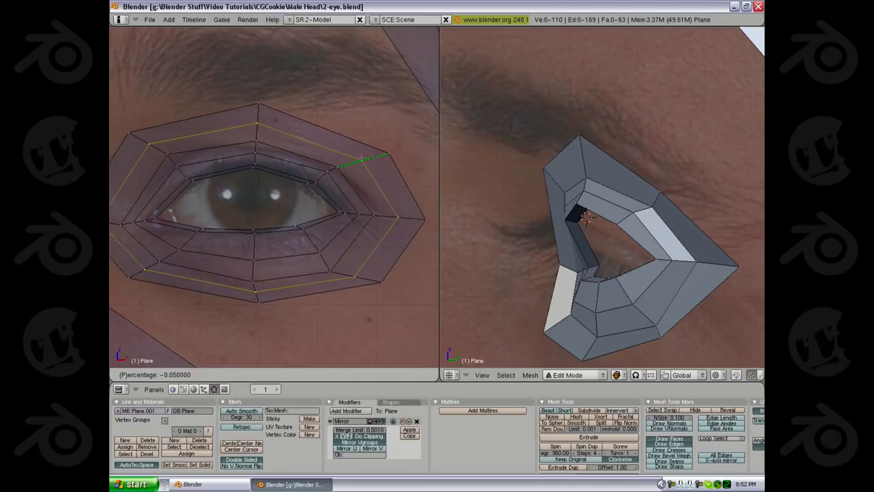
left_click(362, 157)
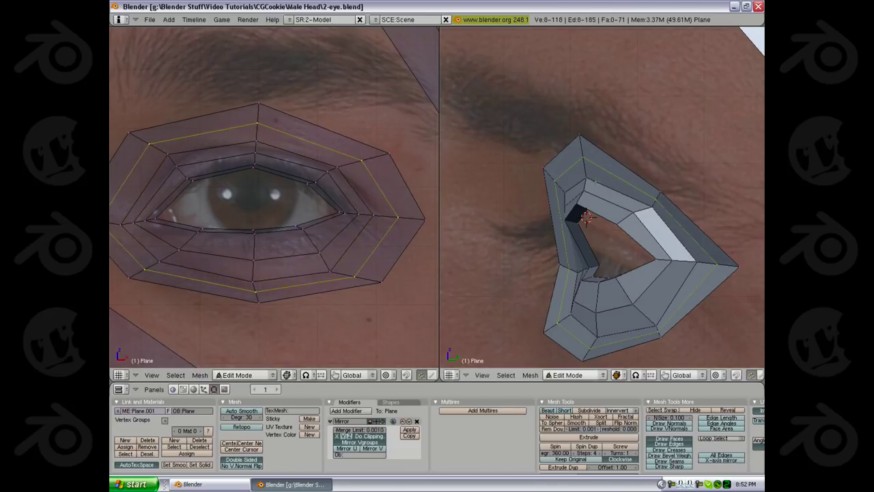
key("a")
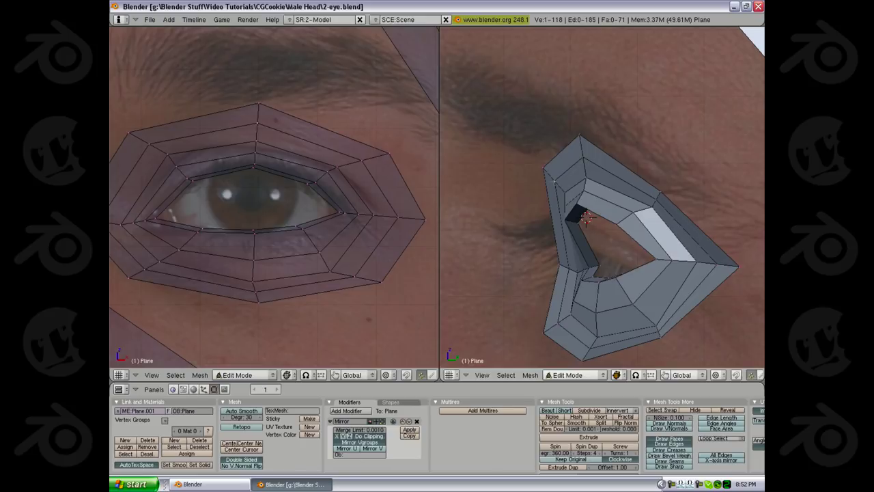
Move the new loop's top and inner upper vertices down over the crease, and reposition the inner one in the front view
right_click(583, 158, "shift")
middle_click_drag(215, 162, 231, 167, "shift")
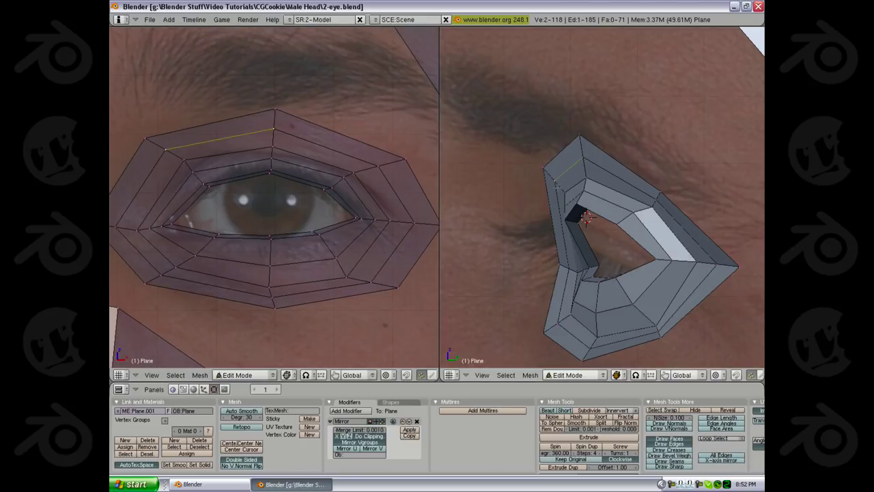
key("g")
left_click(551, 208)
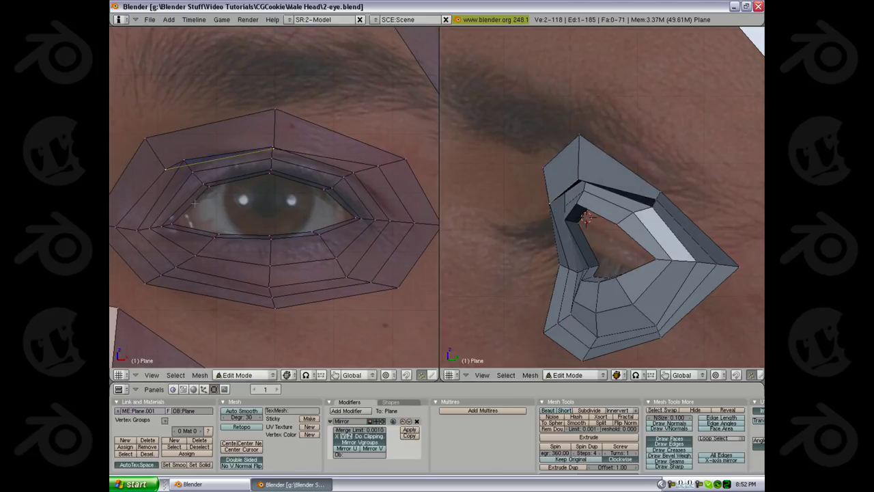
right_click(167, 183)
key("g")
left_click(179, 167)
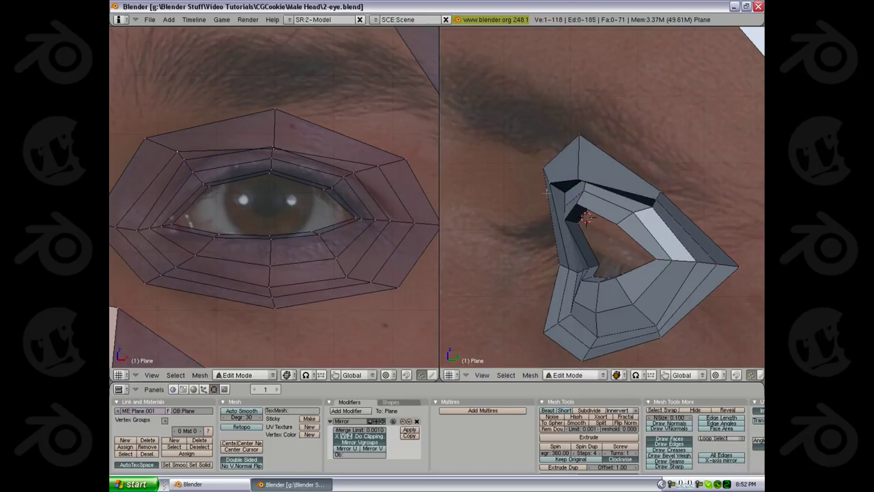
Lower the new loop's outer upper vertex onto the crease in the front view and move it forward in the side view
key("z")
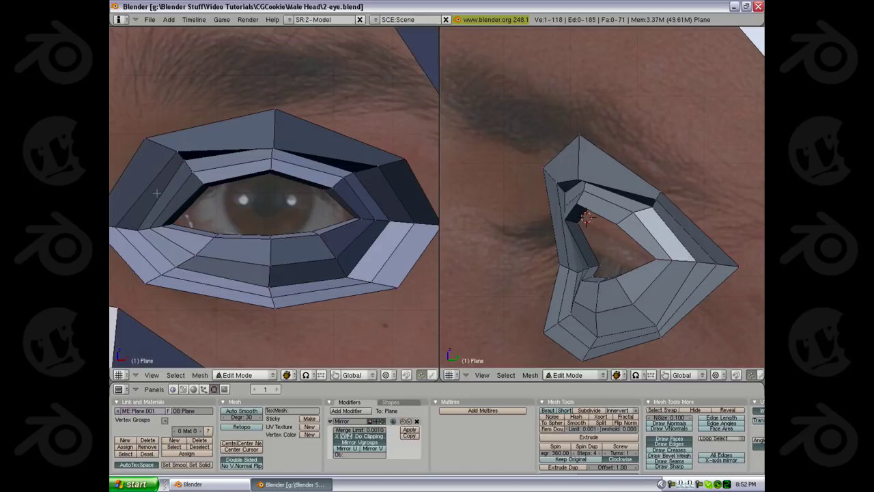
middle_click_drag(156, 193, 177, 200, "shift")
key("a")
key("z")
key("z")
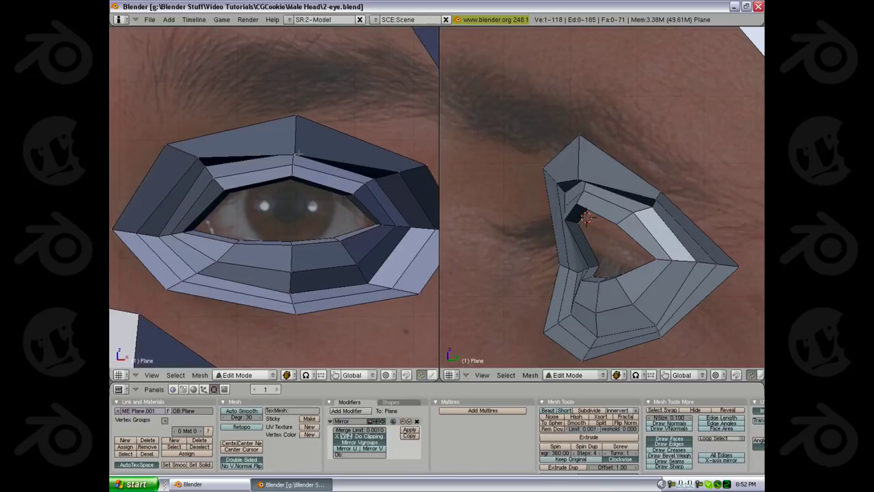
right_click(295, 156)
key("z")
key("g")
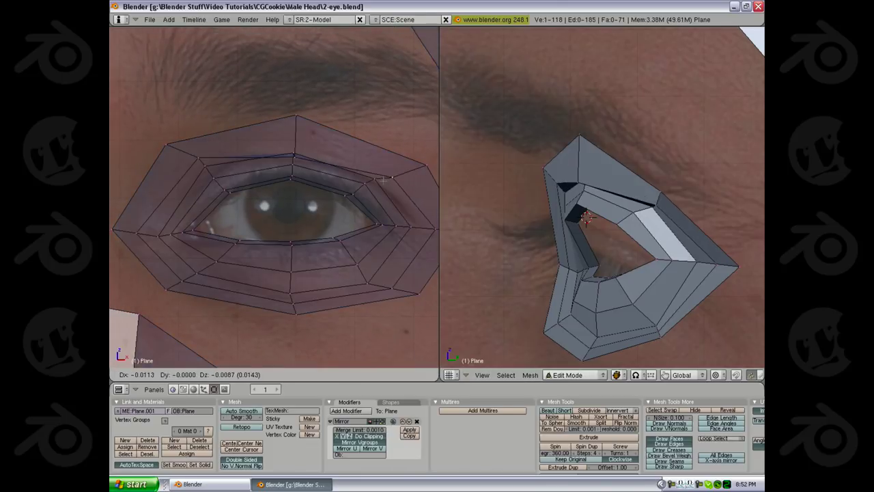
left_click(373, 187)
key("g")
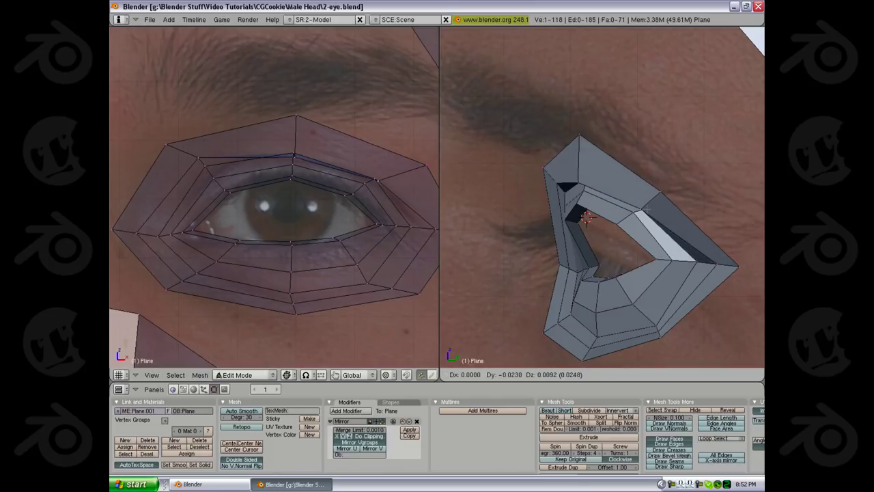
left_click(640, 210)
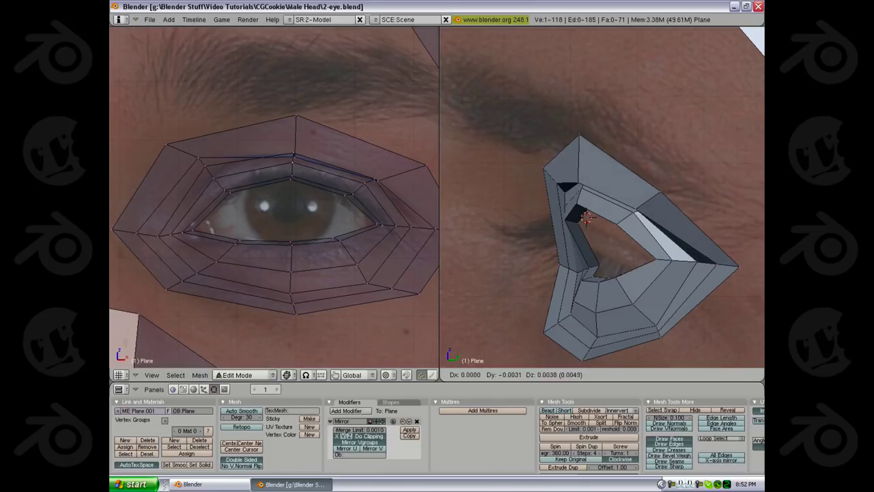
key("a")
key("a")
Inspect the folded upper-lid crease in object mode from several angles and distances, and return to front-view editing
key("Tab")
key("z")
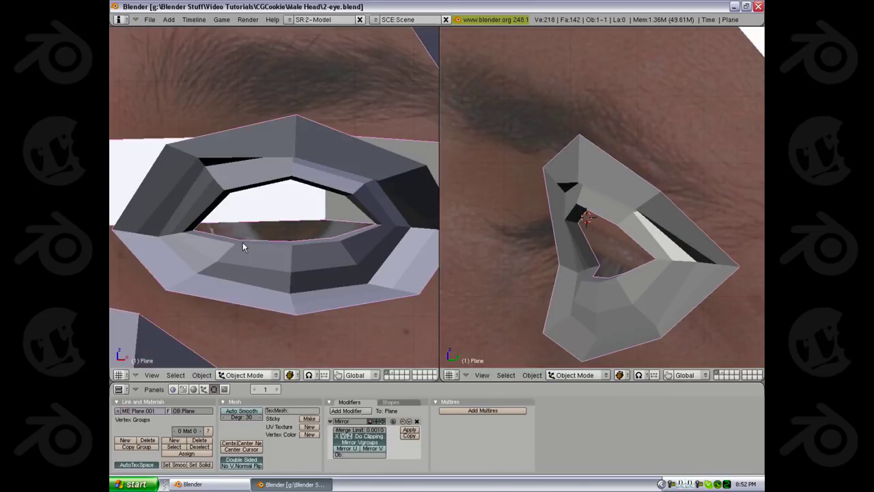
mouse_move(242, 243)
middle_mouse_down()
mouse_move(269, 234)
mouse_move(284, 181)
mouse_move(312, 171)
mouse_move(276, 216)
middle_mouse_up()
key("KP_1")
scroll(277, 216, "up", 4)
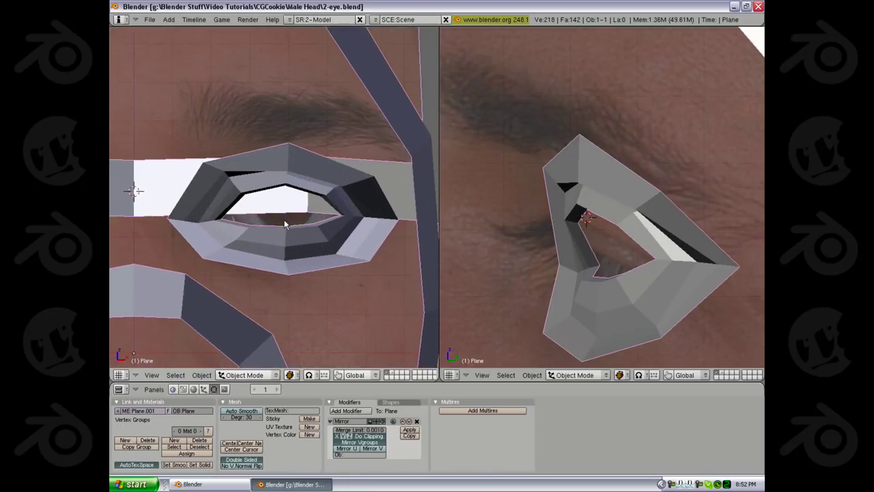
key("Tab")
key("g")
left_click(287, 168)
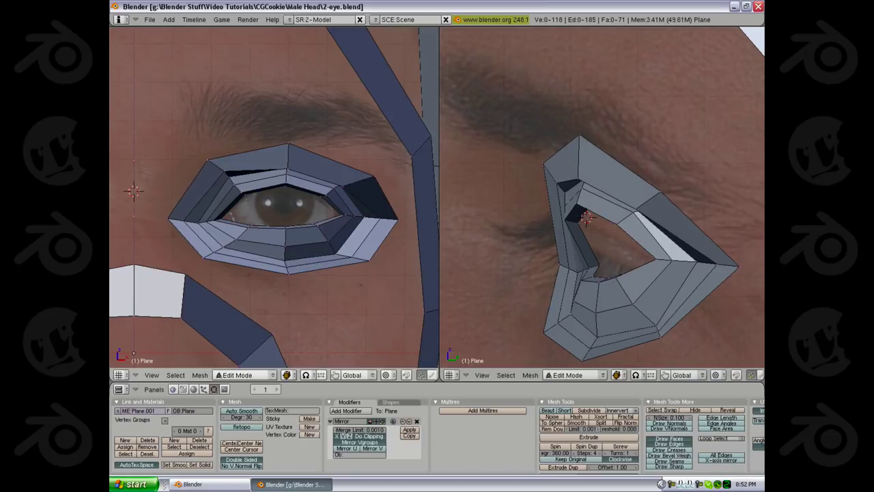
key("Tab")
middle_click_drag(205, 198, 208, 230)
middle_click_drag(307, 198, 186, 237, "shift")
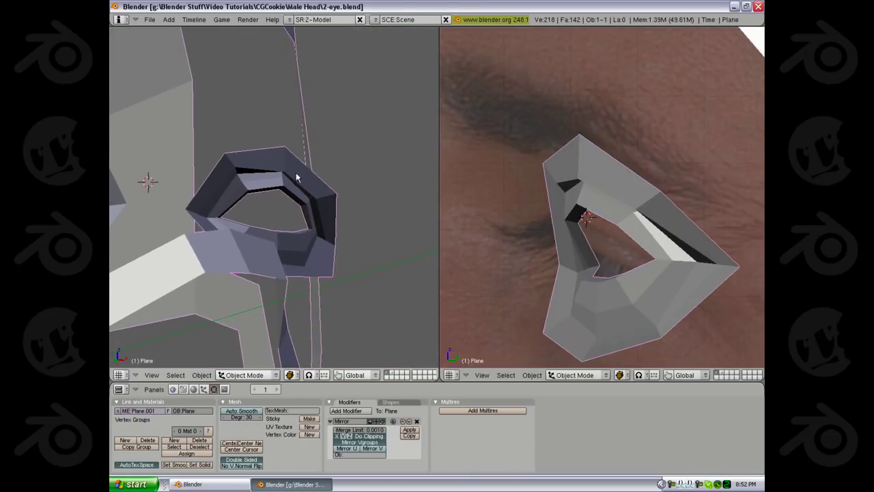
scroll(311, 195, "down", 4)
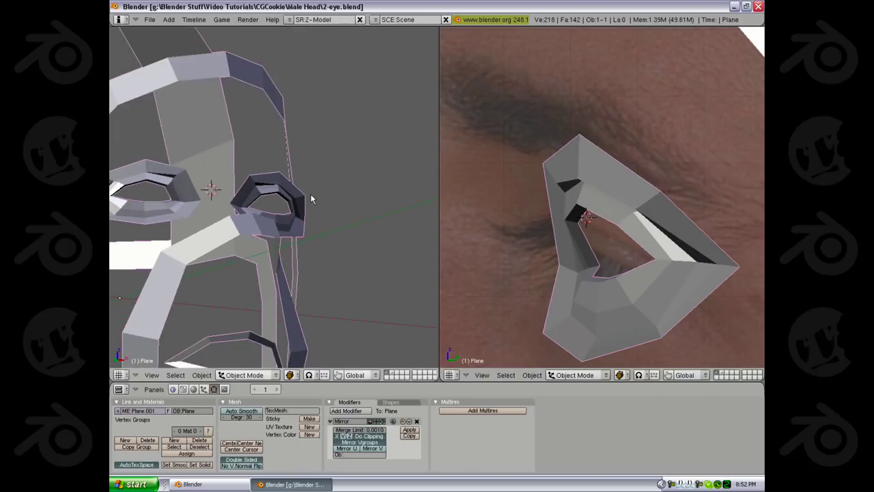
middle_click_drag(311, 195, 314, 291)
scroll(292, 200, "down", 2)
key("KP_1")
scroll(314, 291, "up", 8)
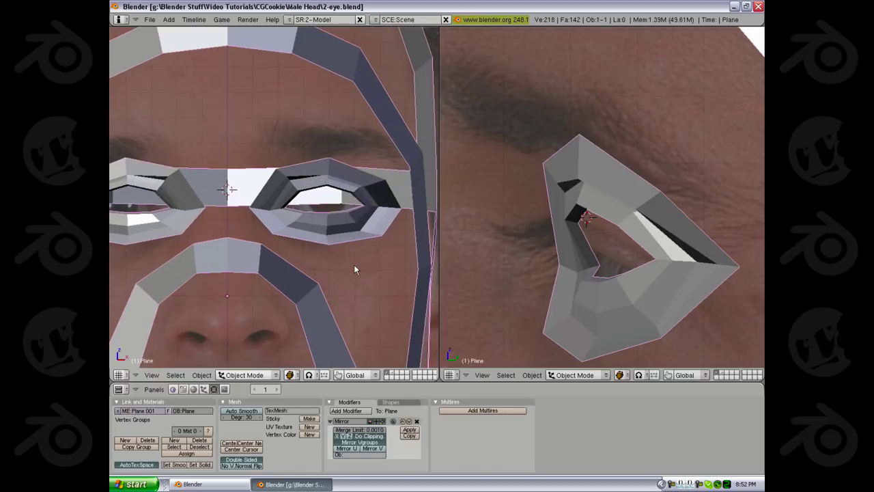
scroll(287, 215, "up", 2)
key("Tab")
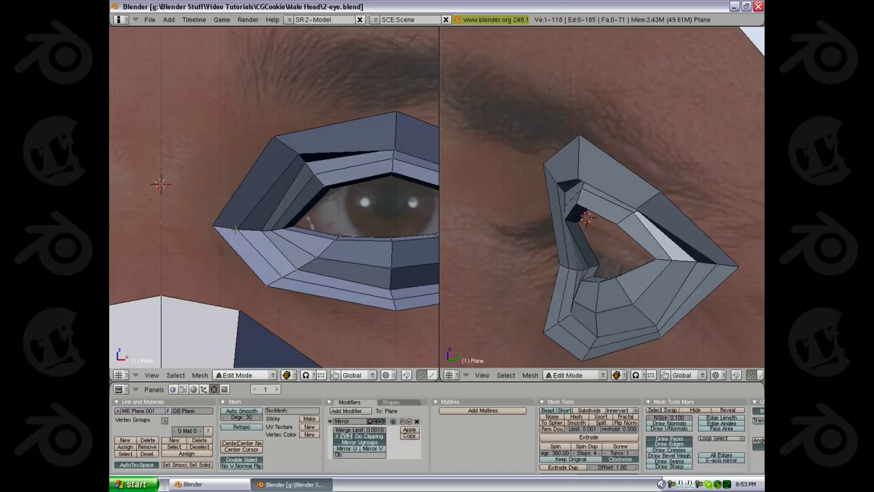
middle_click_drag(386, 174, 299, 195, "shift")
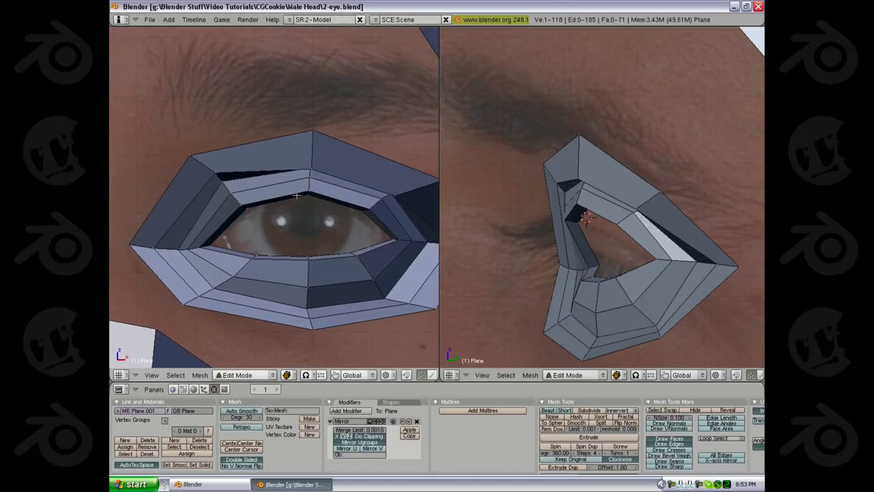
key("KP_5")
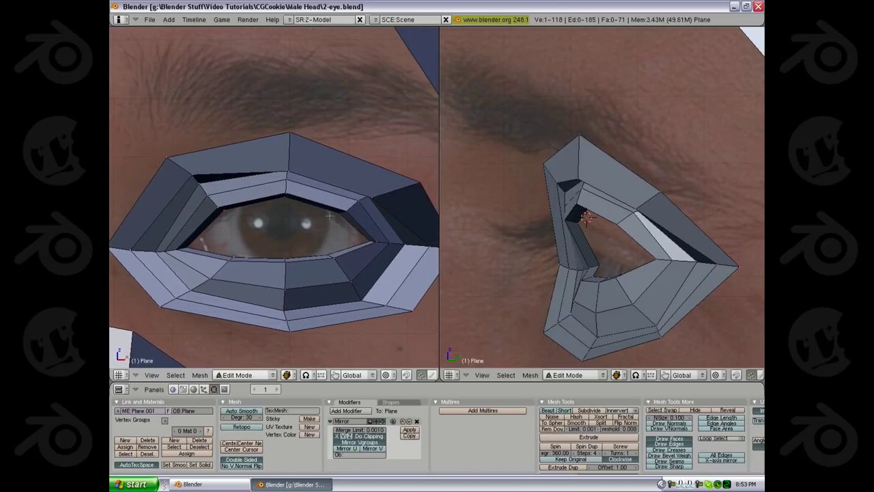
key("z")
key("a")
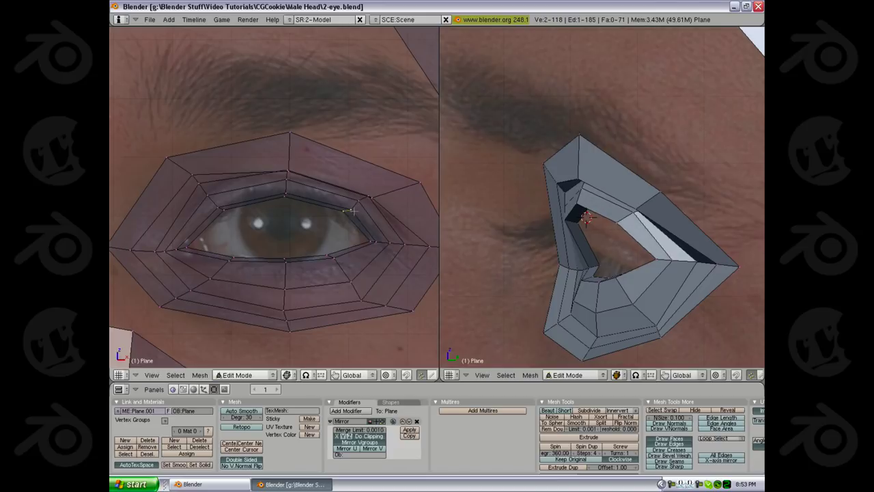
right_click(374, 240, "shift")
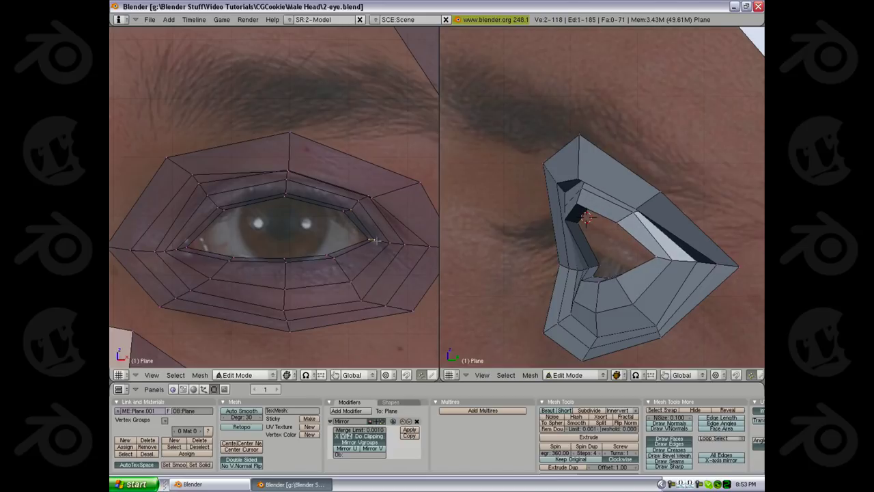
key("z")
key("z")
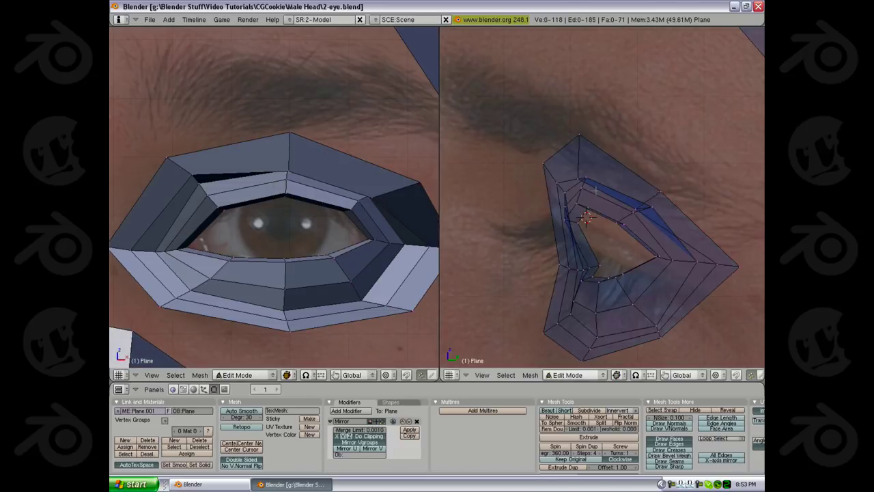
Move the outer border's top and inner upper vertices down and forward in the side view, and nudge its outer upper vertex forward
right_click(590, 144)
key("z")
right_click(544, 166, "shift")
key("g")
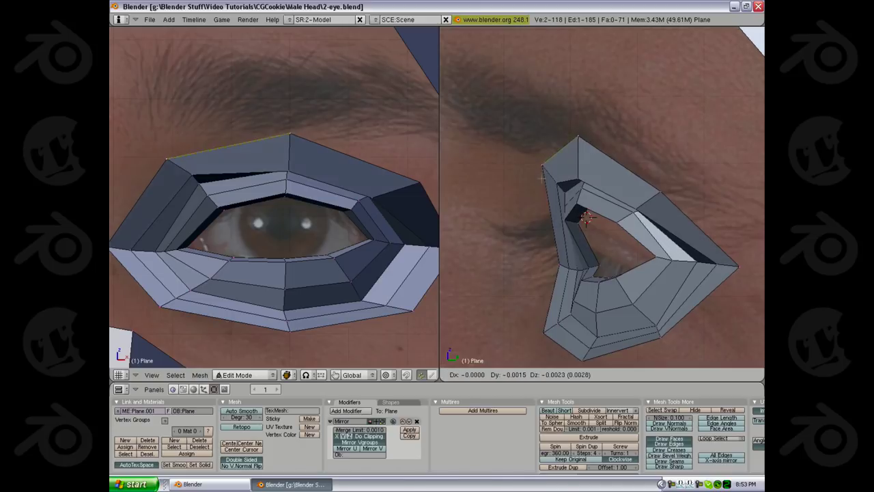
left_click(606, 162)
key("a")
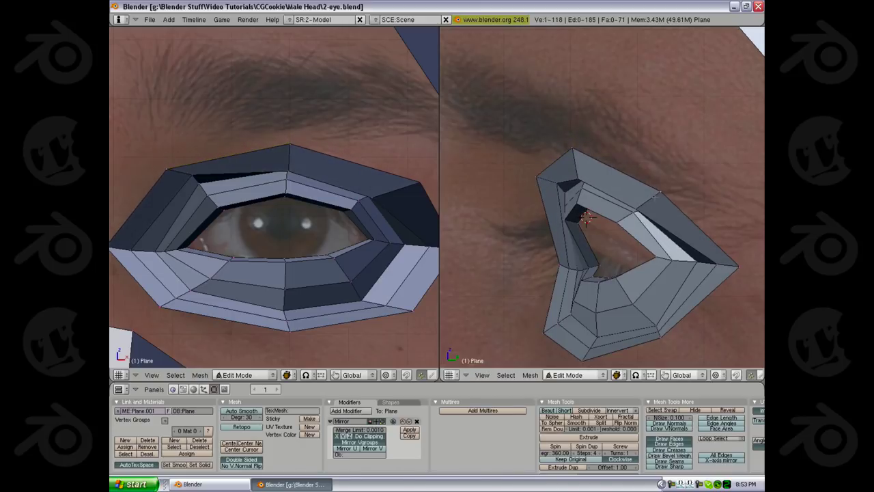
right_click(575, 169)
right_click(579, 179)
key("g")
left_click(593, 179)
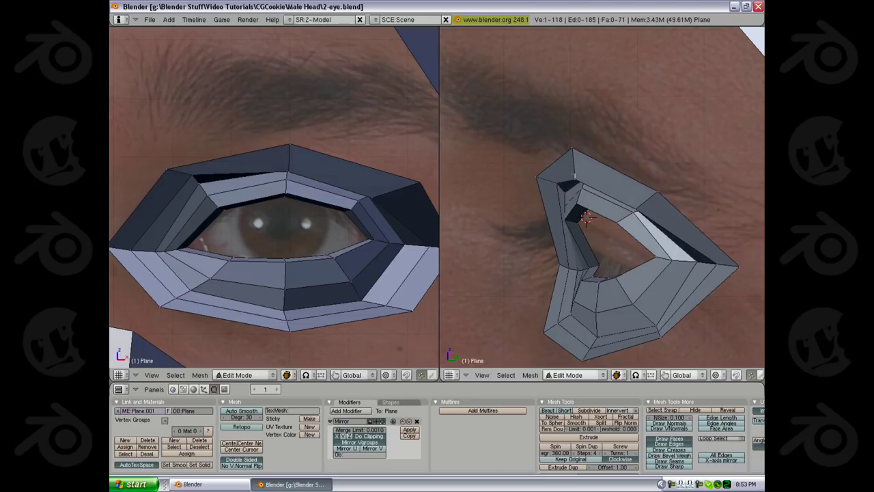
key("a")
Examine the front reference photo and the eye mesh over it from full-face to close-up distance
middle_click_drag(304, 331, 280, 272, "shift")
key("z")
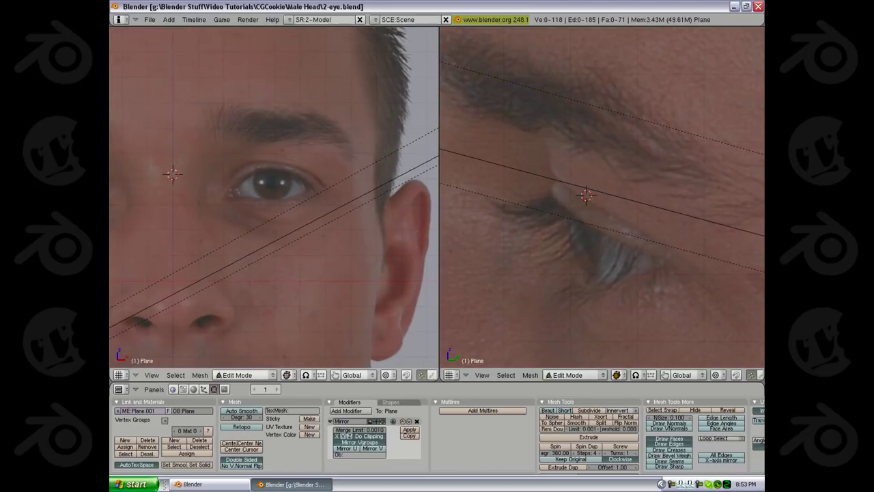
scroll(268, 221, "down", 5)
scroll(268, 221, "up", 5)
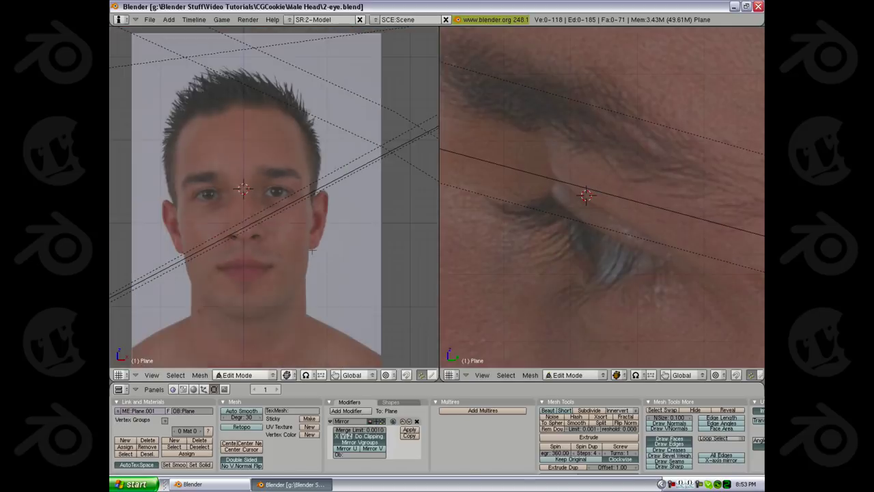
scroll(311, 250, "up", 2)
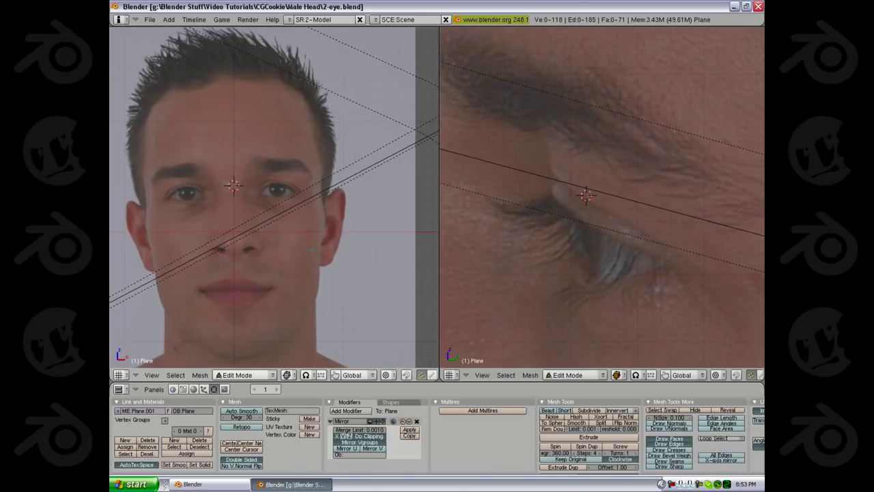
scroll(312, 249, "up", 4)
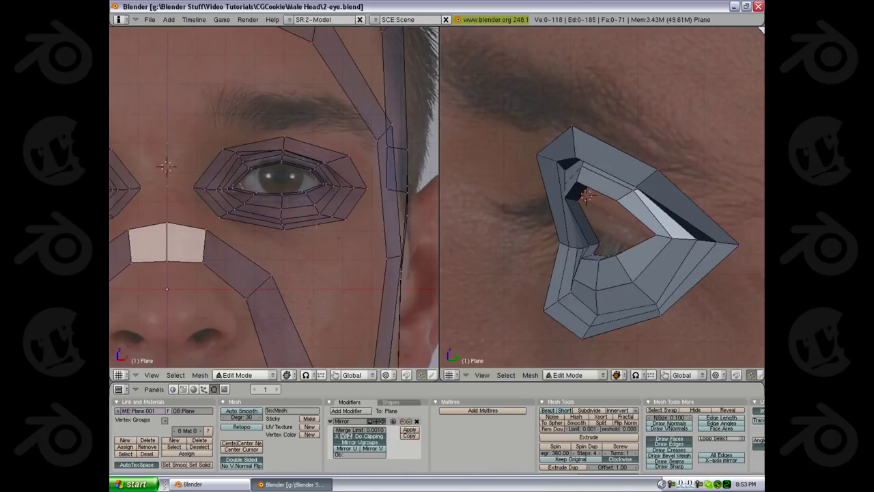
scroll(275, 197, "up", 2)
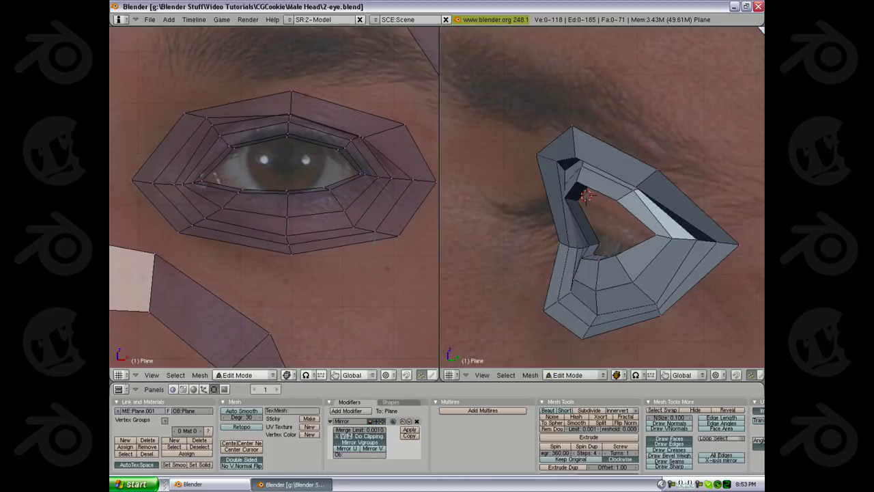
key("z")
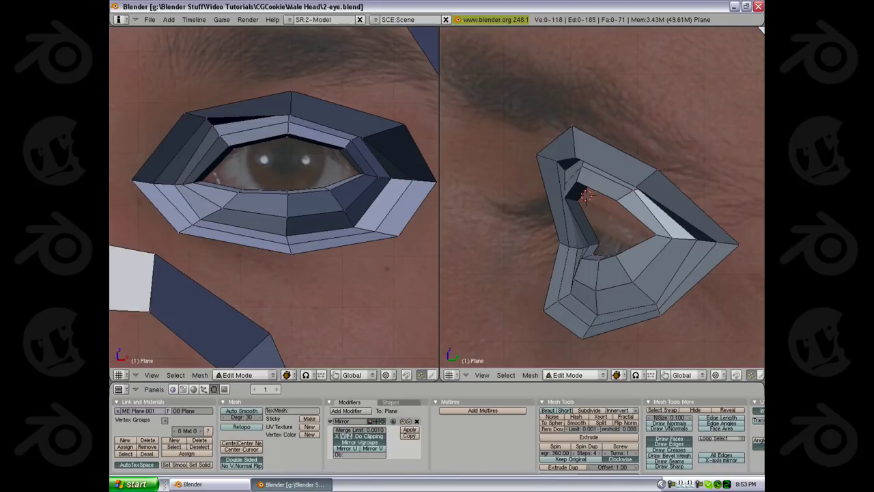
Lower the outer border's outer lower vertex in the front view and reposition the adjacent loop vertex to even out the spacing
right_click(558, 301)
key("g")
left_click(559, 301)
right_click(660, 315)
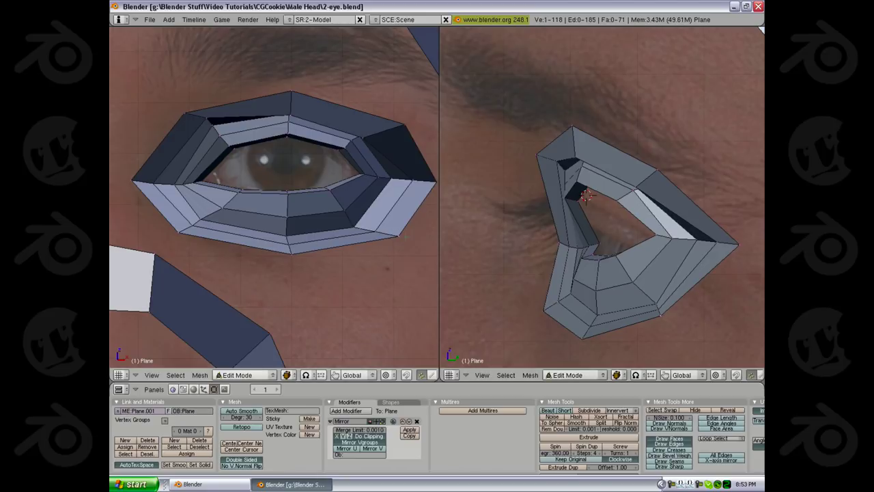
key("z")
key("g")
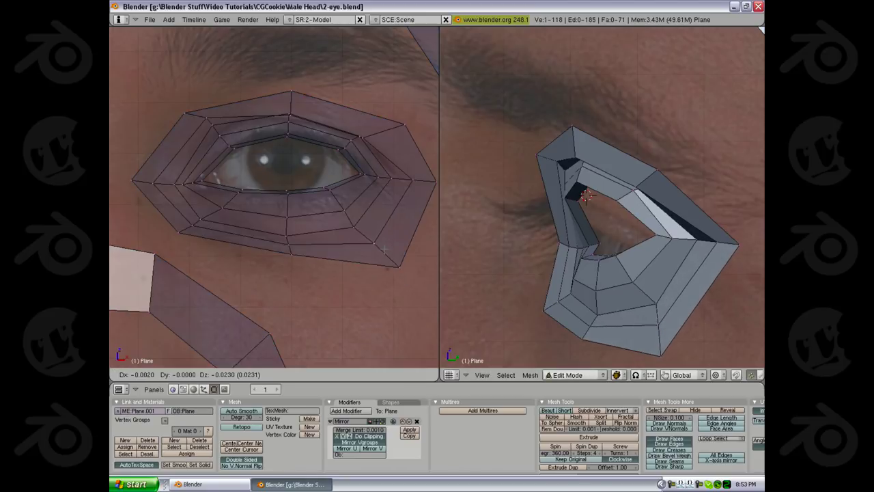
left_click(384, 250)
key("z")
right_click(354, 227)
key("g")
left_click(359, 228)
key("z")
Lower the outer border's bottom centre vertex and the loop vertex just above it in the front view
right_click(291, 260)
key("g")
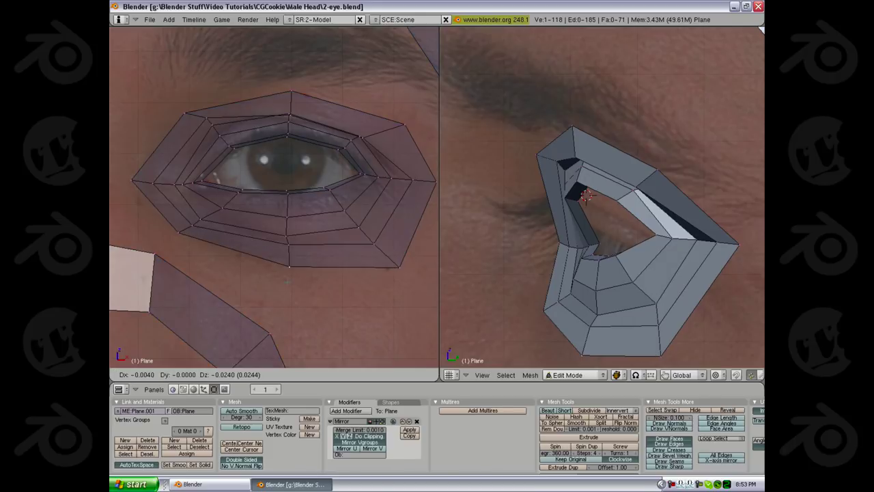
left_click(291, 245)
key("g")
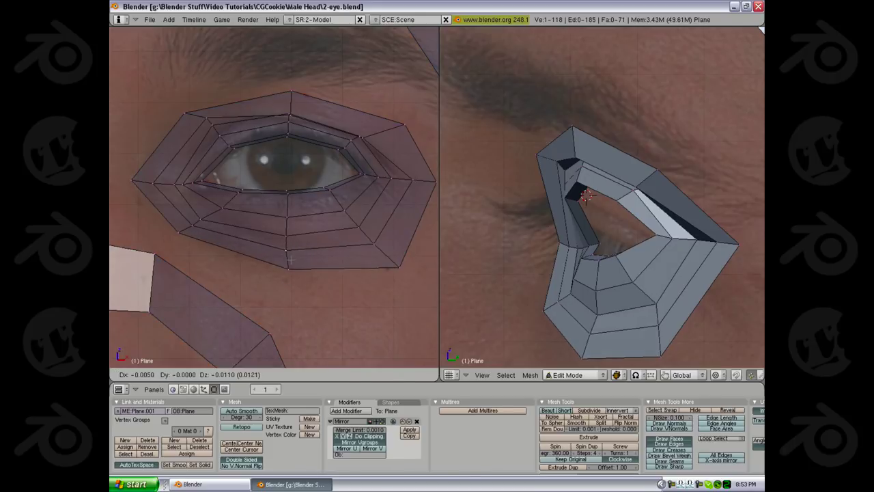
left_click(288, 251)
key("g")
left_click(596, 313)
right_click(595, 291)
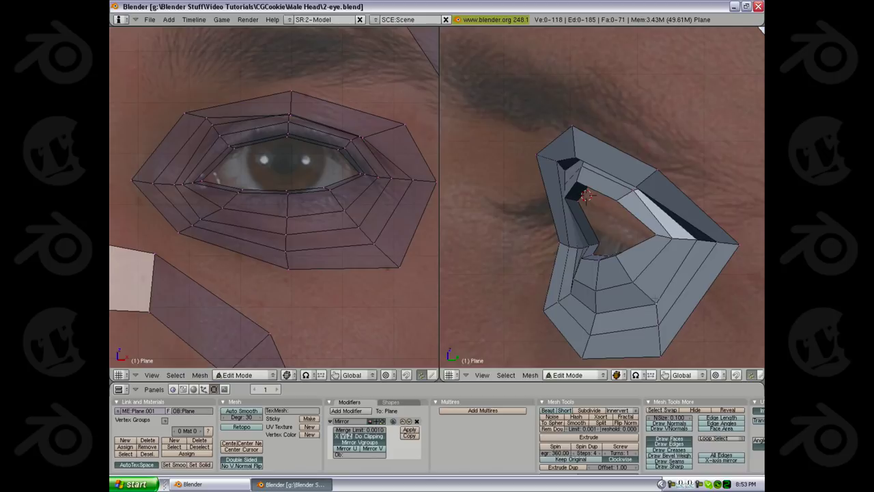
Inspect the eye mesh with the rest of the head in object mode from an angle, and return to front-view editing
key("Tab")
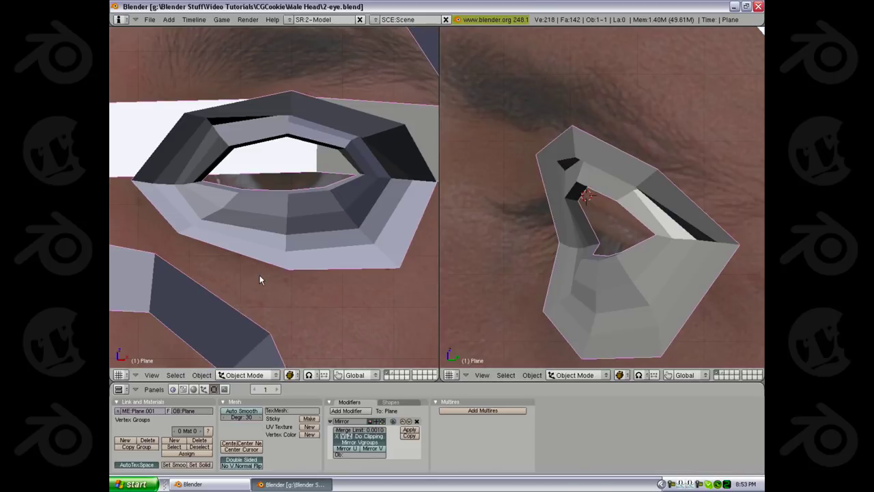
scroll(259, 279, "down", 6)
middle_click_drag(259, 279, 275, 244)
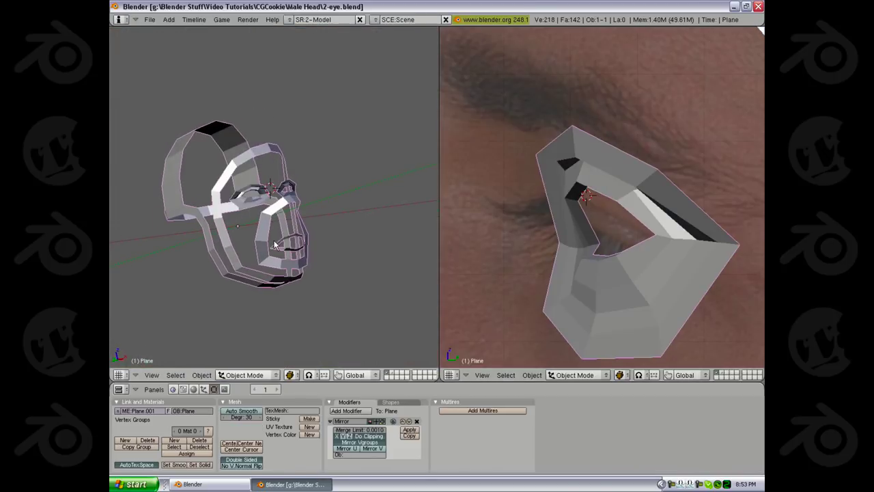
key("KP_1")
scroll(275, 244, "up", 4)
key("Tab")
scroll(273, 218, "up", 2)
middle_click_drag(270, 214, 282, 221, "shift")
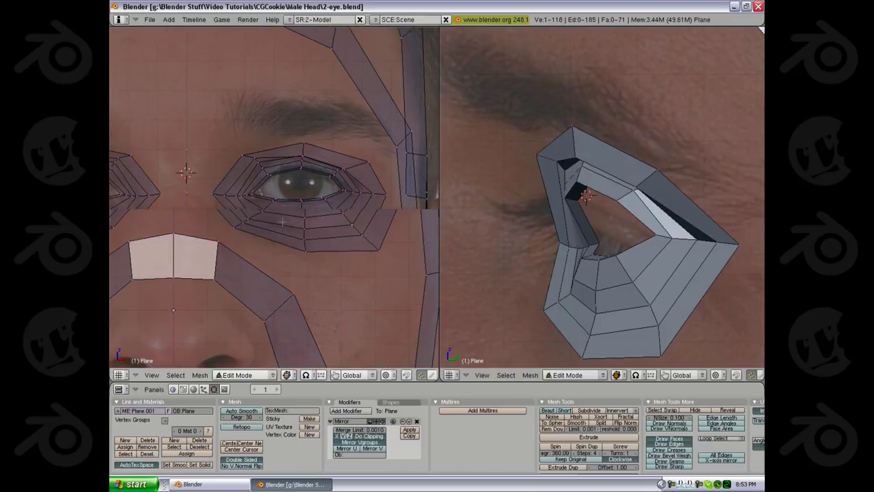
scroll(282, 222, "up", 2)
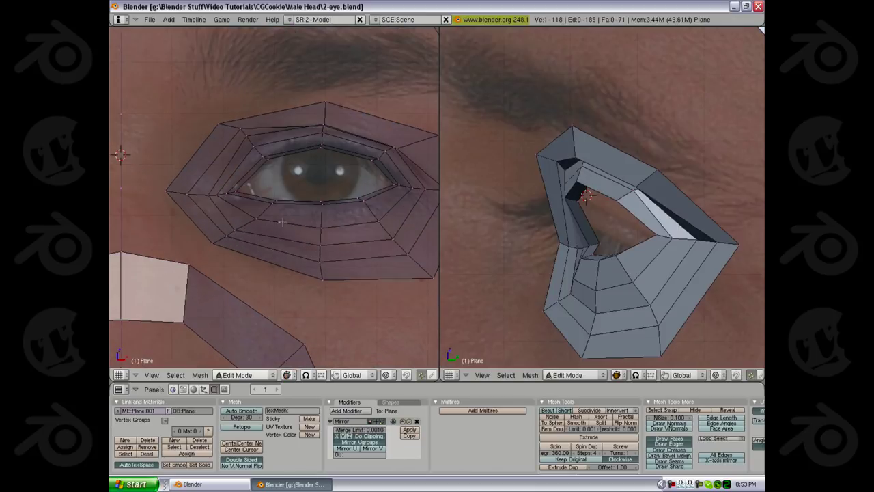
Add a loop cut across the lower lid beside the tear duct and move its two innermost vertices toward the inner eye corner
key("ctrl+r")
left_click(247, 200)
left_click(243, 206)
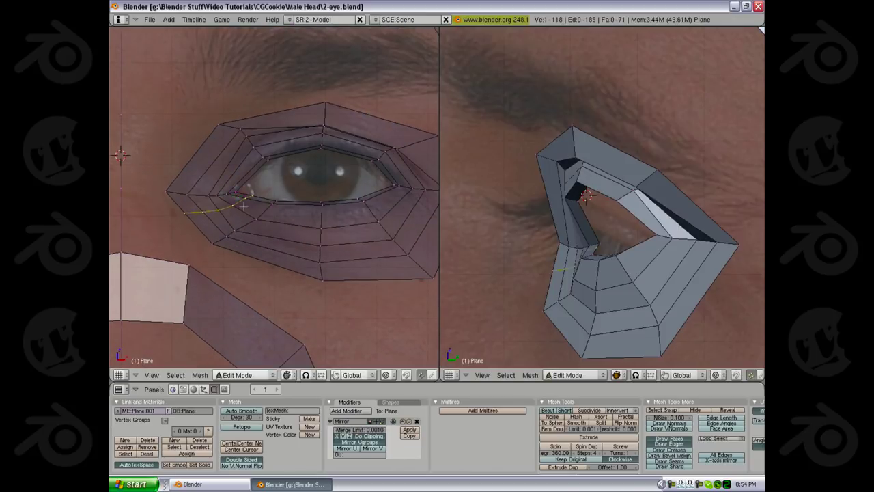
scroll(235, 203, "up", 2)
key("g")
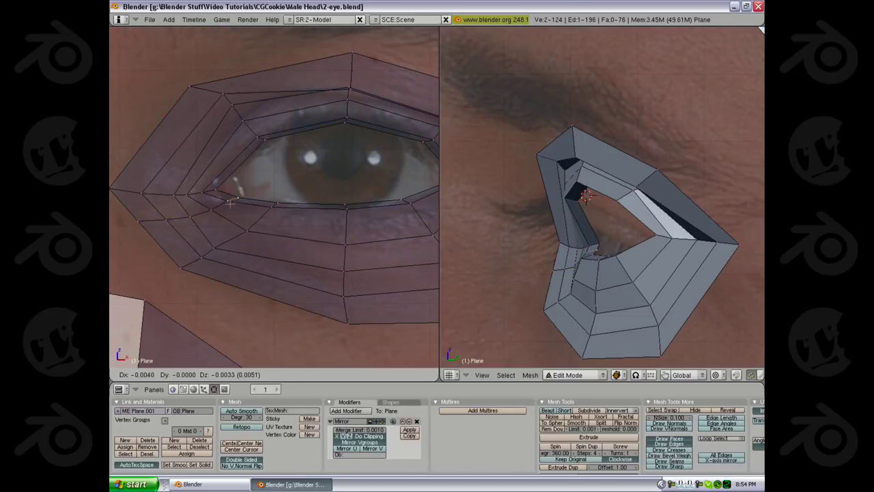
left_click(221, 208)
right_click(213, 209)
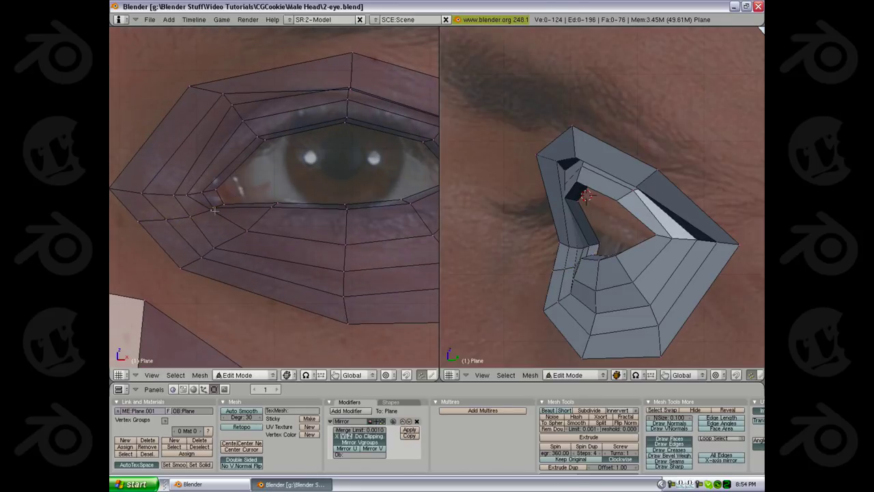
key("g")
left_click(201, 214)
key("a")
key("z")
scroll(560, 205, "up", 2)
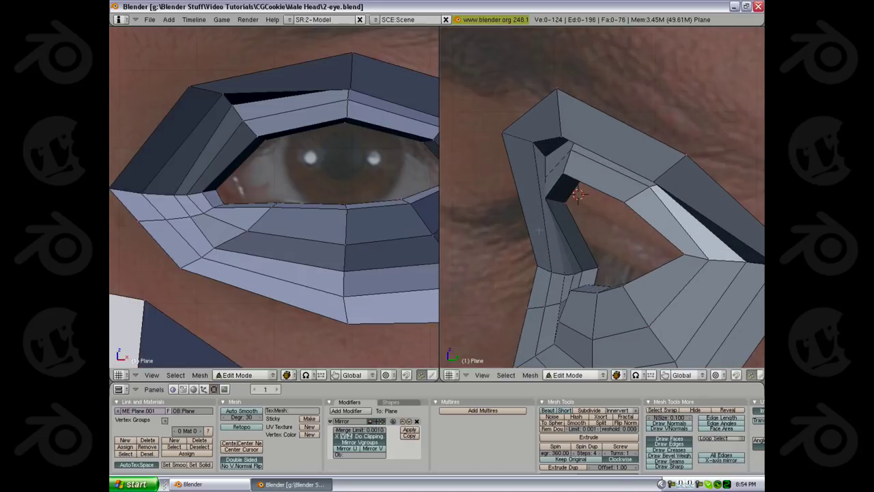
Shift the new cut's three outermost vertices down and toward the nose in the front view, and fine-tune the middle one
middle_click_drag(246, 224, 288, 202, "shift")
key("z")
right_click(211, 204, "shift")
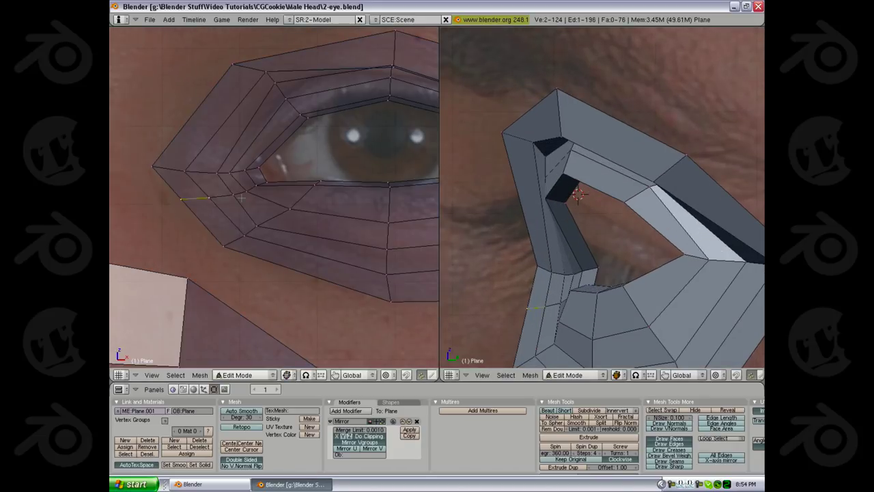
right_click(238, 200, "shift")
key("g")
left_click(233, 205)
key("z")
right_click(204, 206)
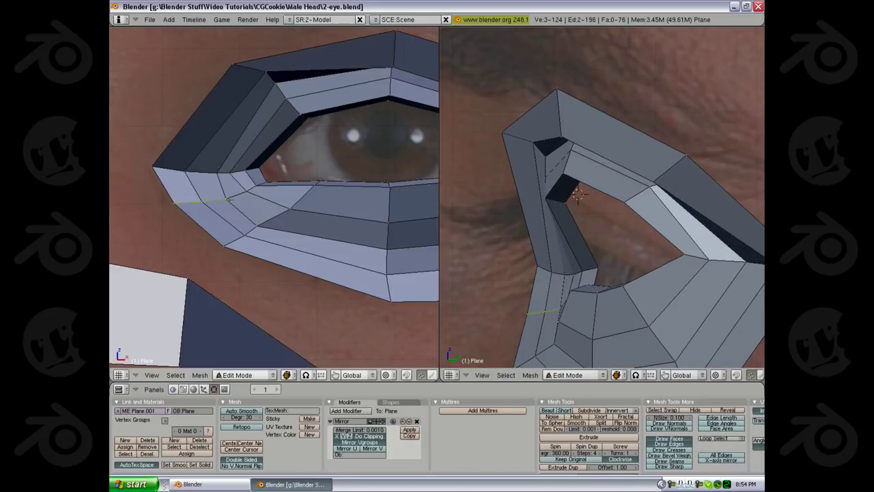
key("g")
left_click(203, 207)
key("z")
Move the inner corner's two outermost vertices and the new cut's border vertex forward in the side view
middle_click_drag(529, 274, 540, 244, "shift")
key("z")
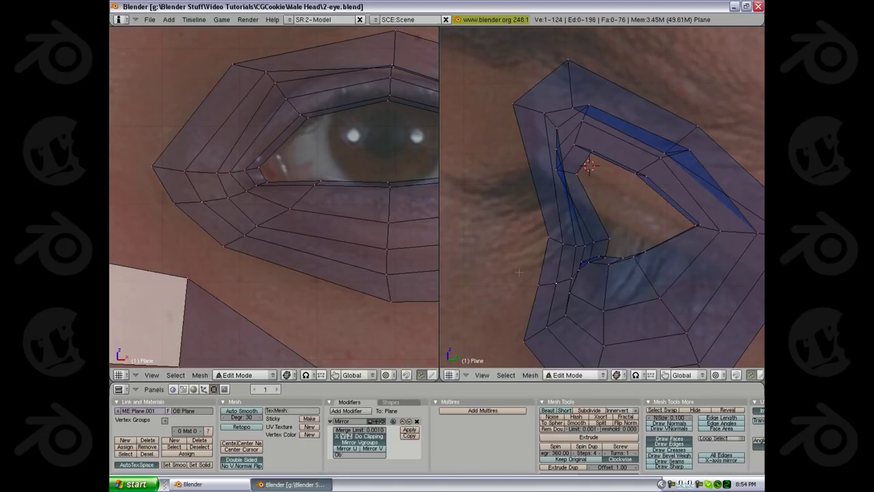
right_click(539, 284, "shift")
right_click(561, 242)
right_click(553, 236, "shift")
key("g")
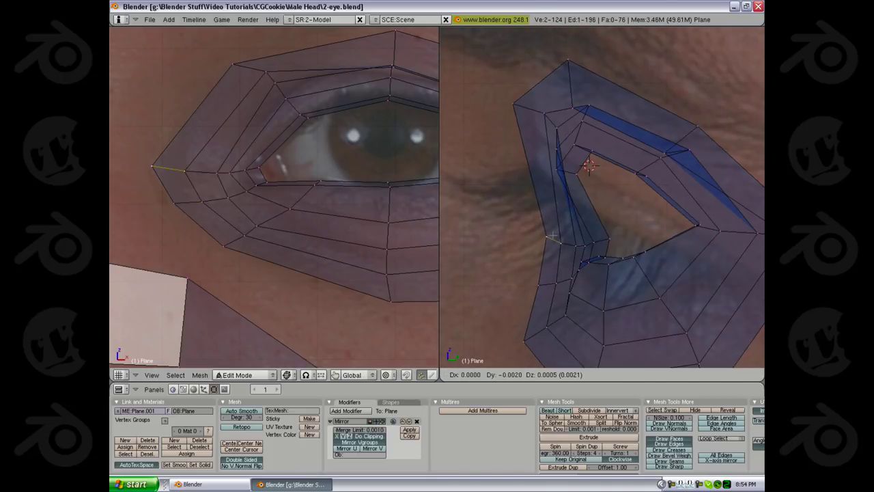
left_click(553, 235)
right_click(545, 234)
key("g")
left_click(536, 234)
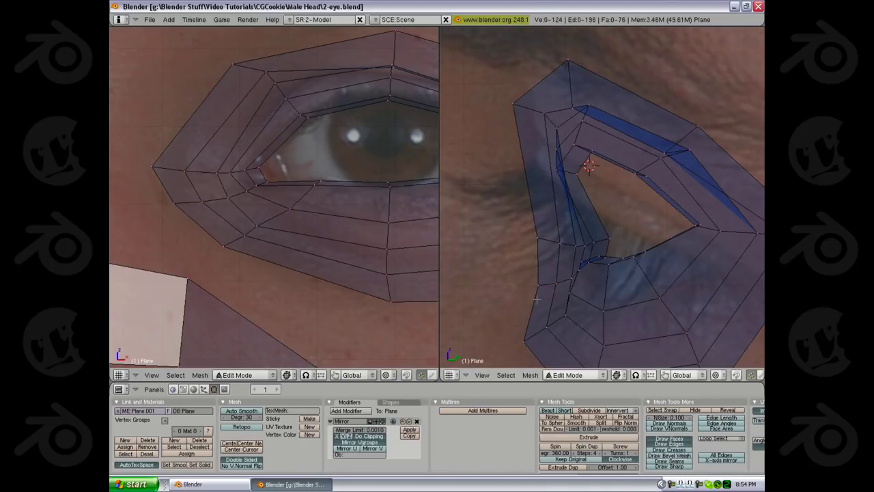
right_click(537, 299)
key("g")
left_click(531, 296)
key("z")
key("z")
Move the inner corner's border vertex toward the eye and lower the new cut's border vertex in the front view, and check the shape
right_click(157, 172)
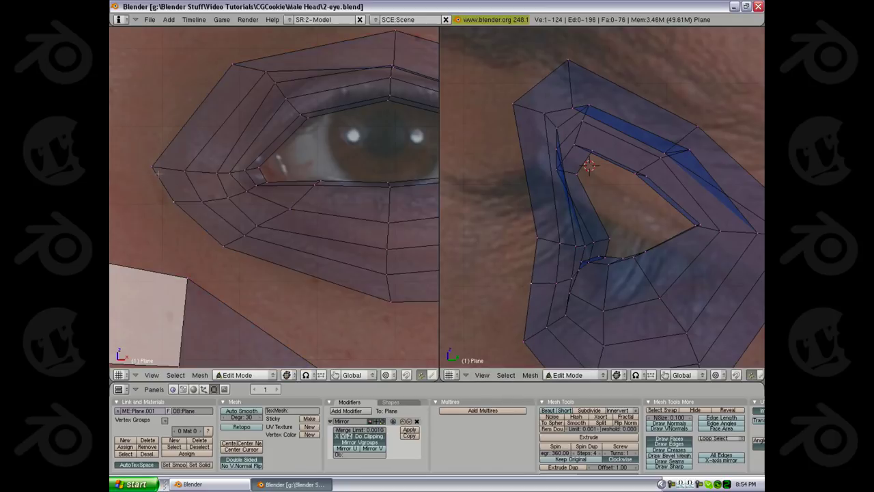
key("g")
left_click(170, 170)
key("a")
right_click(176, 204)
key("g")
left_click(176, 210)
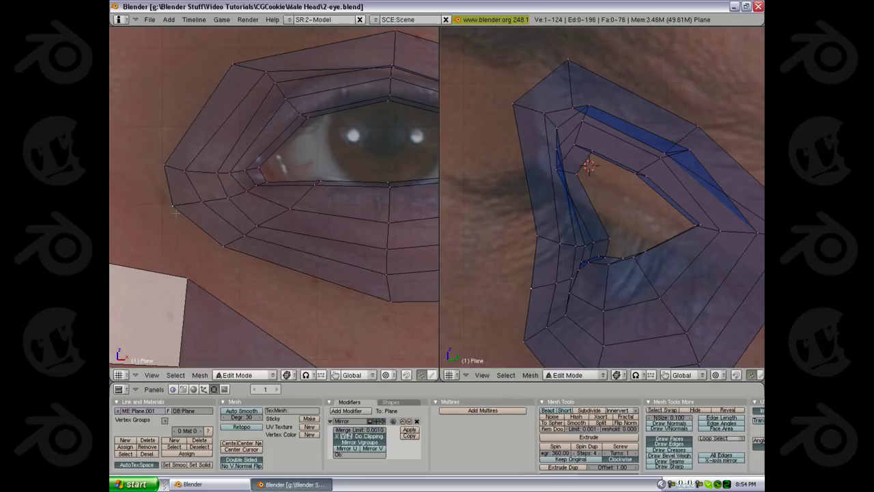
key("z")
scroll(278, 211, "down", 5)
key("Tab")
scroll(279, 211, "up", 3)
key("Tab")
key("z")
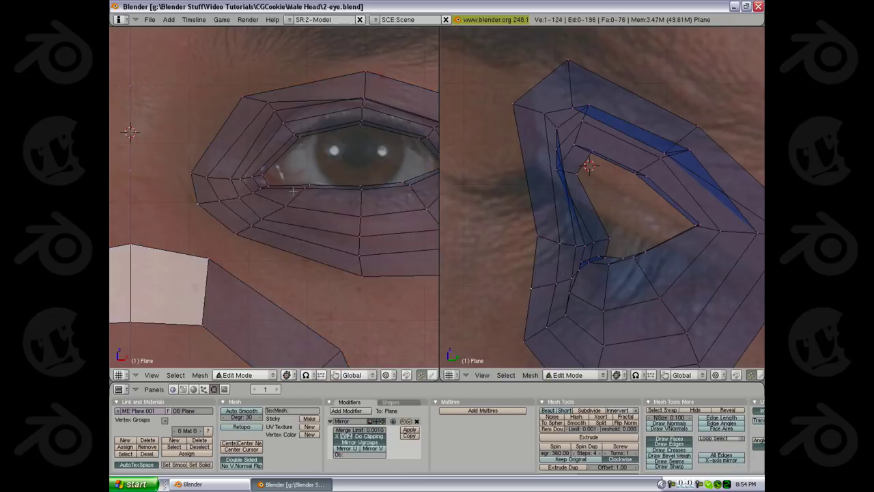
Lower the two border vertices at the middle of the lower lid by about 0.007 units in the front view
scroll(294, 203, "up", 2)
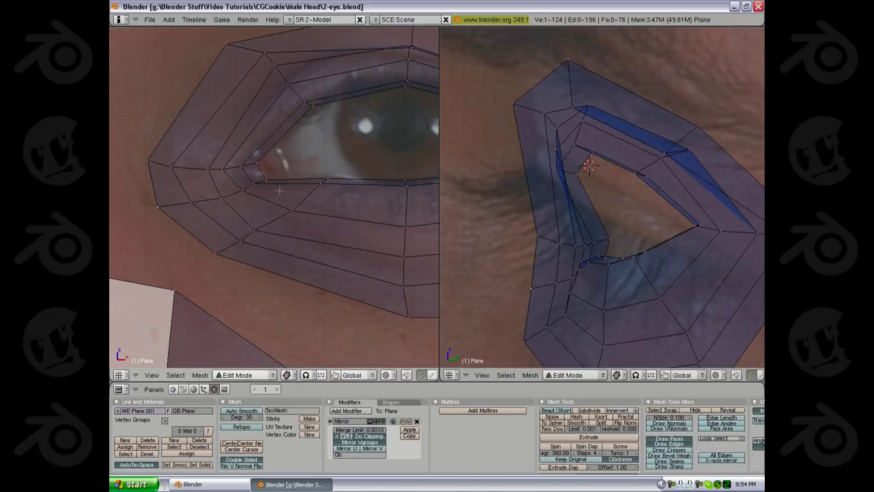
middle_click_drag(335, 196, 324, 198, "shift")
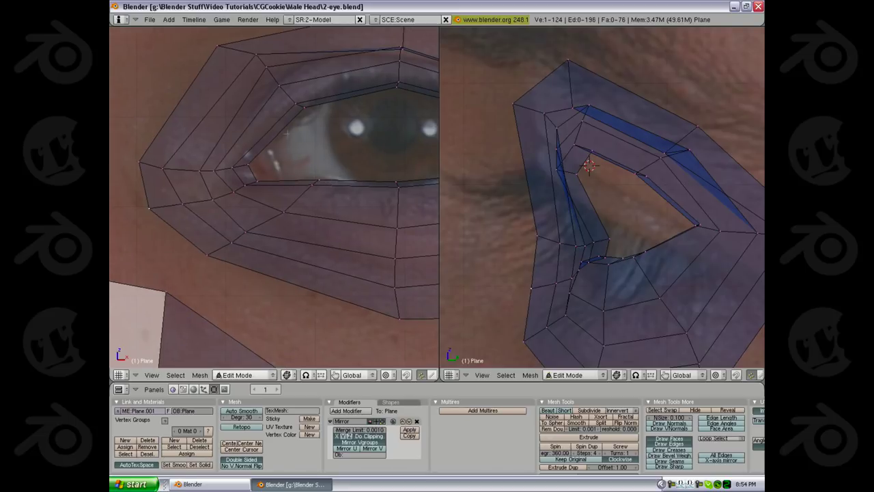
right_click(250, 174, "shift")
middle_click_drag(276, 175, 129, 140, "ctrl")
middle_click_drag(274, 198, 299, 218, "shift")
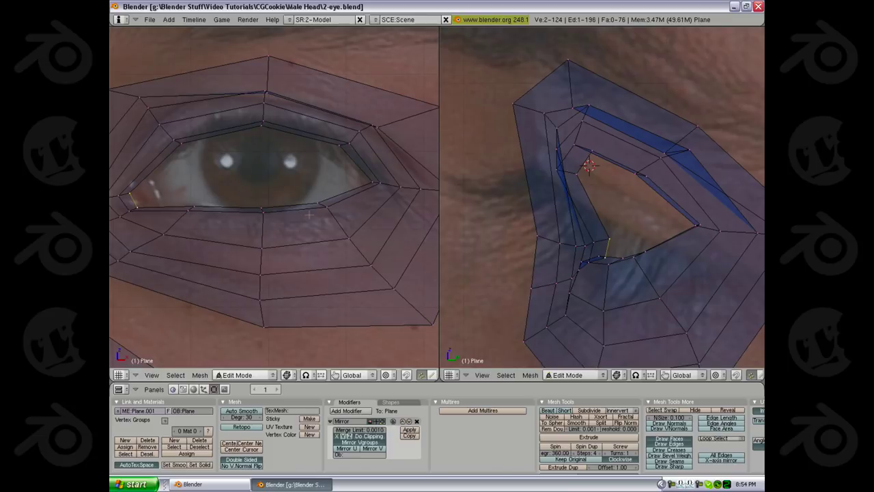
right_click(326, 210)
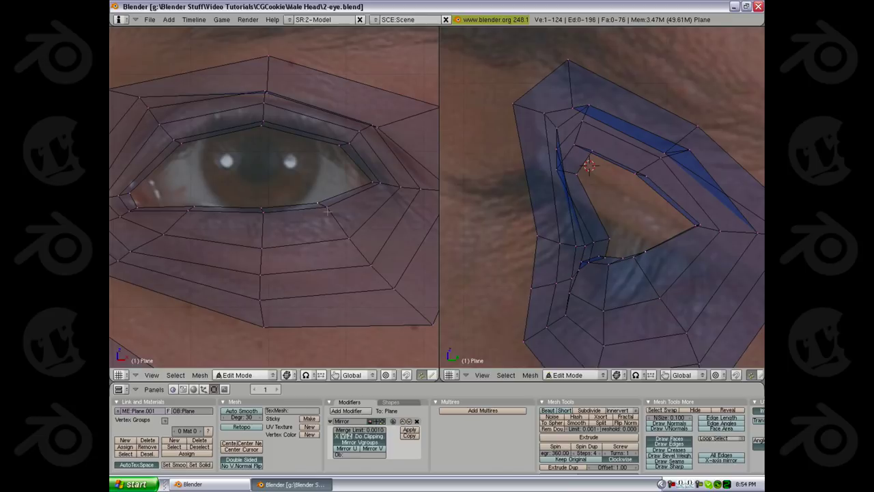
right_click(248, 220)
key("g")
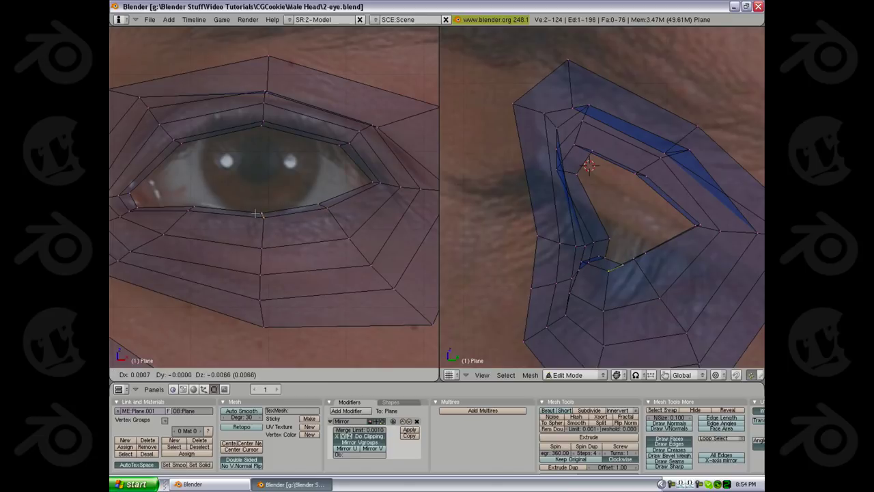
left_click(258, 213)
Check the eyelid mesh with solid shading in the front and side views, both in and out of Edit Mode
key("z")
scroll(257, 213, "down", 5)
middle_click_drag(669, 275, 653, 235, "shift")
key("z")
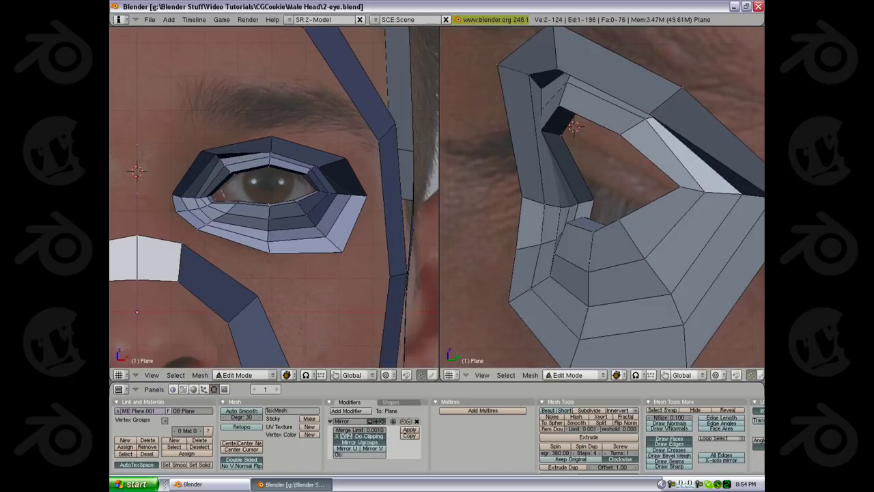
key("Tab")
scroll(241, 259, "down", 1)
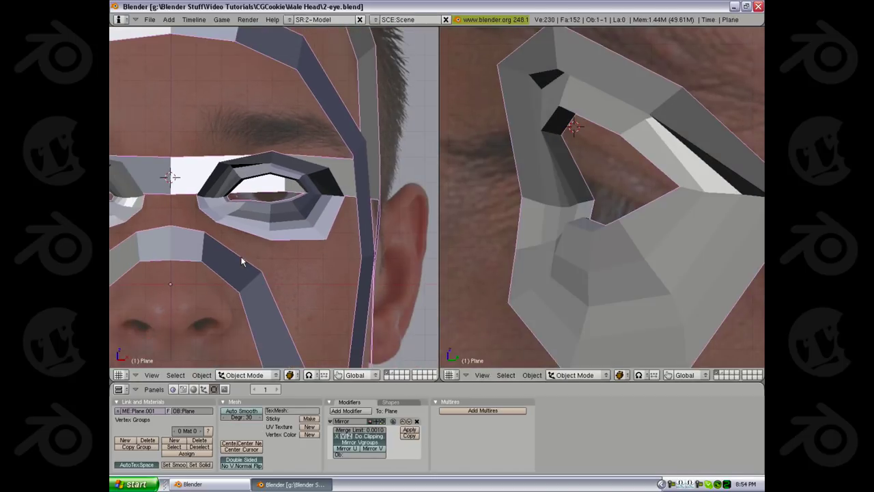
scroll(261, 227, "down", 3)
middle_click_drag(265, 210, 247, 262)
key("KP_1")
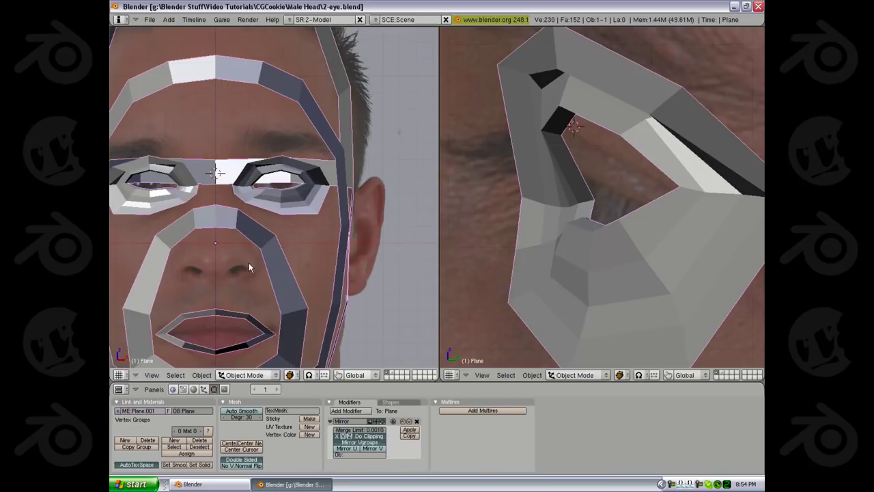
key("Tab")
scroll(249, 267, "up", 2)
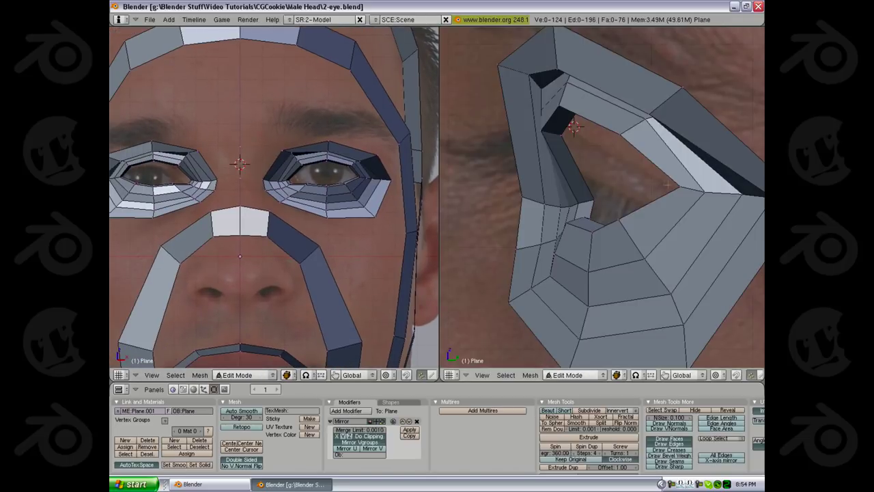
scroll(601, 198, "down", 3)
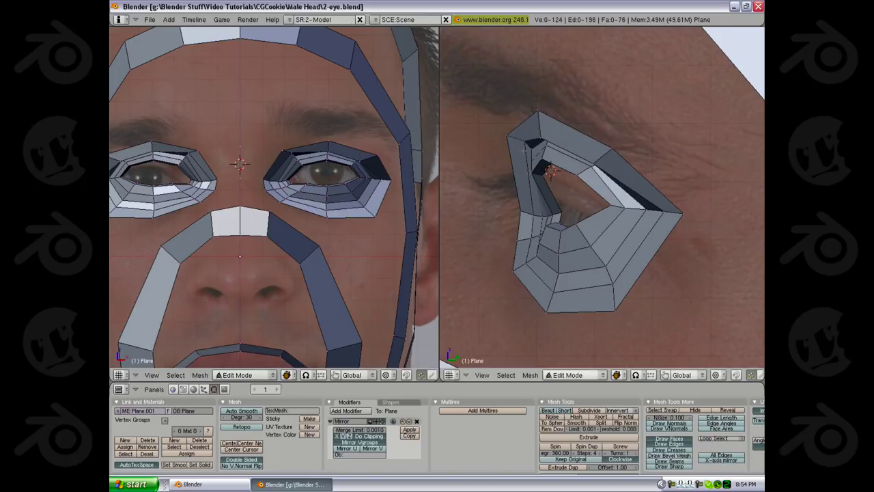
Compare the eyelid loops with the surrounding face strips in the front view, with the side view in wireframe
key("a")
key("g")
left_click(520, 140)
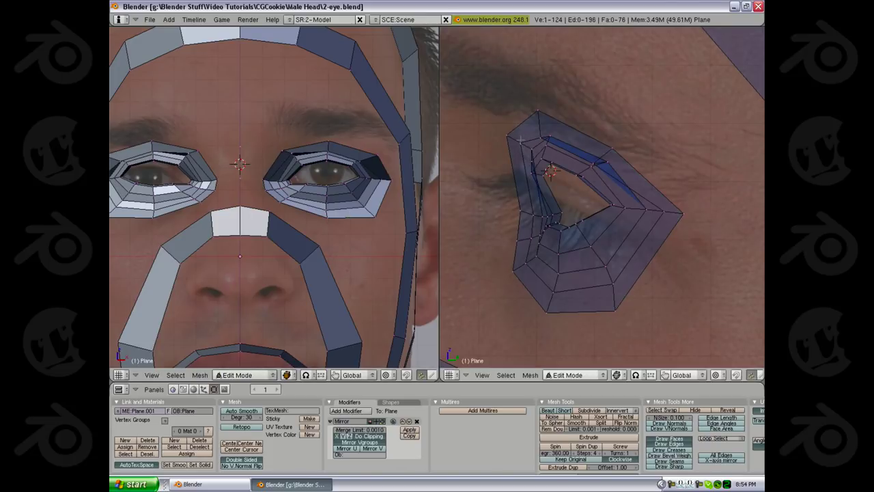
scroll(303, 233, "down", 3)
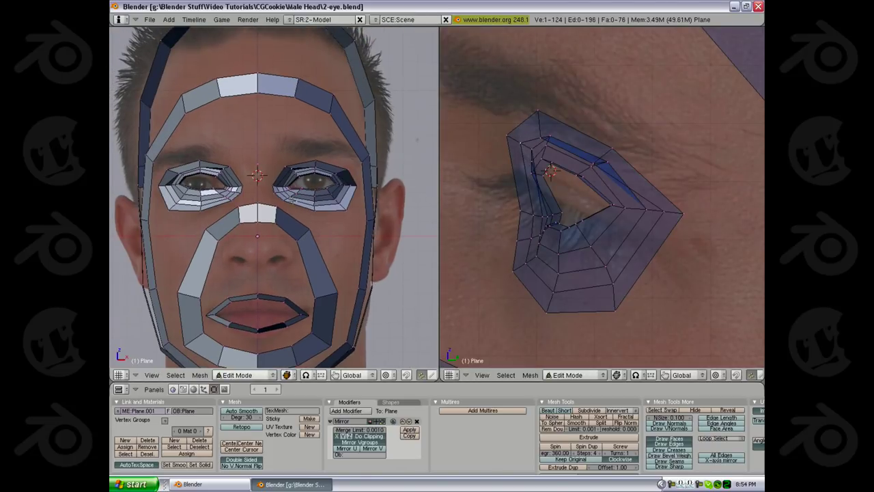
scroll(291, 242, "up", 3)
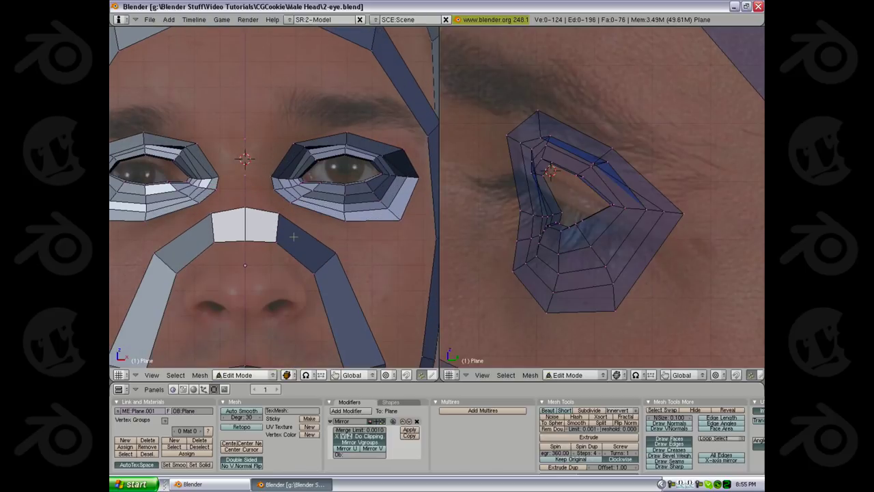
middle_click_drag(306, 220, 262, 207, "shift")
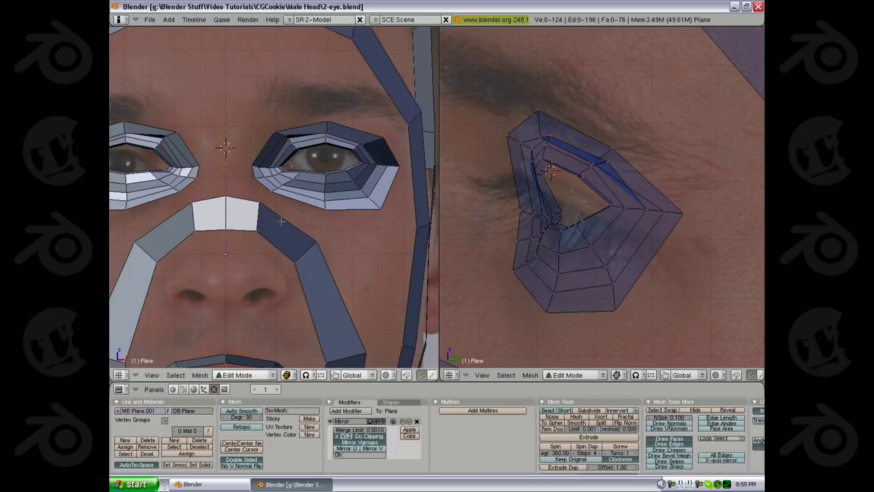
middle_click_drag(280, 221, 328, 229, "shift")
middle_click_drag(328, 229, 301, 236)
key("KP_1")
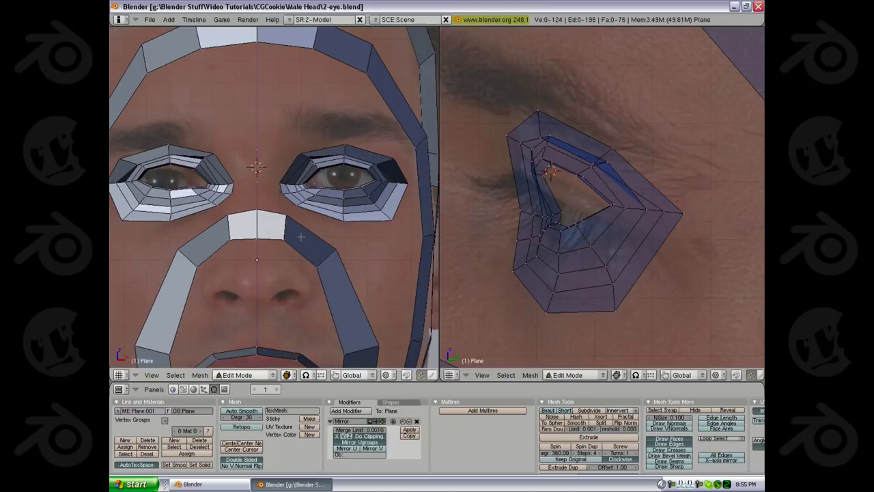
scroll(300, 236, "up", 1)
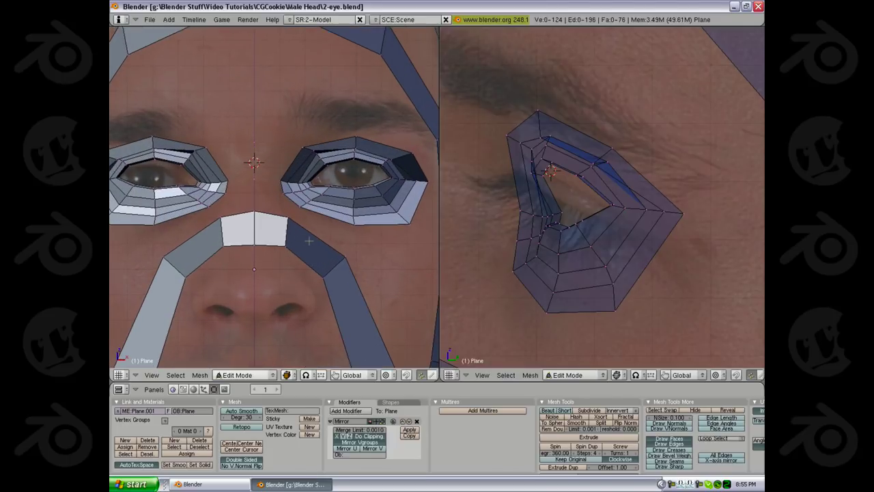
Try adding a loop cut across the face strip beside the nose bridge, and undo it
key("ctrl+r")
left_click(309, 239)
left_click(309, 238)
key("ctrl+z")
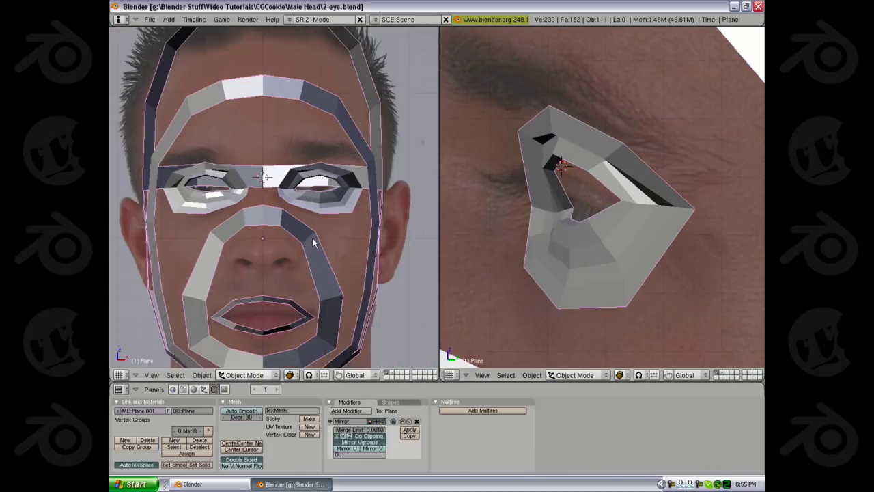
scroll(313, 243, "up", 5)
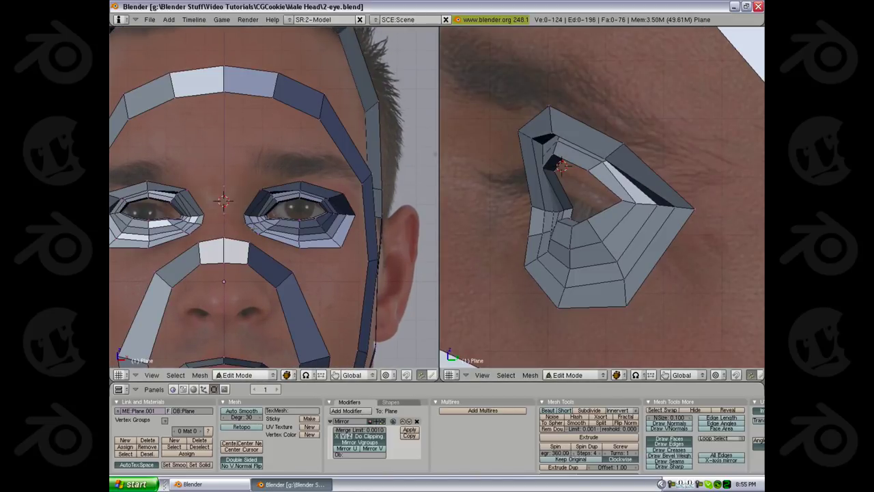
middle_click_drag(602, 198, 602, 211, "ctrl")
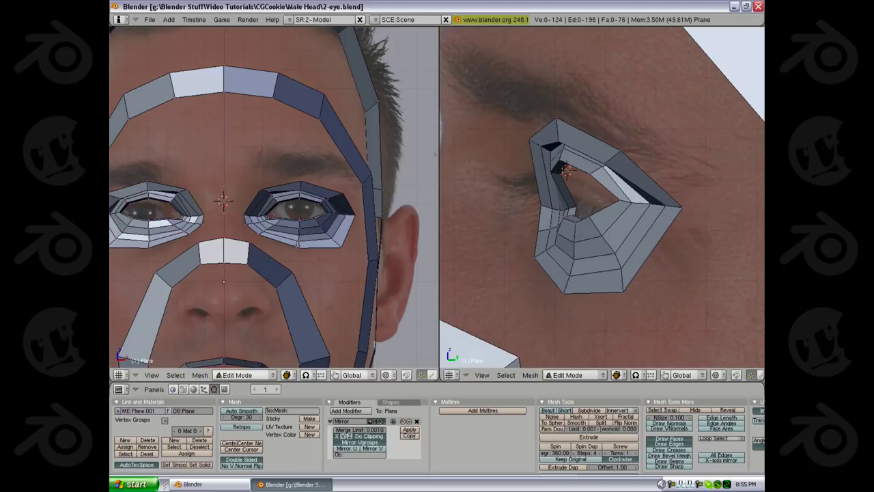
middle_click_drag(274, 198, 265, 197, "shift")
scroll(273, 198, "down", 3)
middle_click_drag(273, 198, 272, 198, "shift")
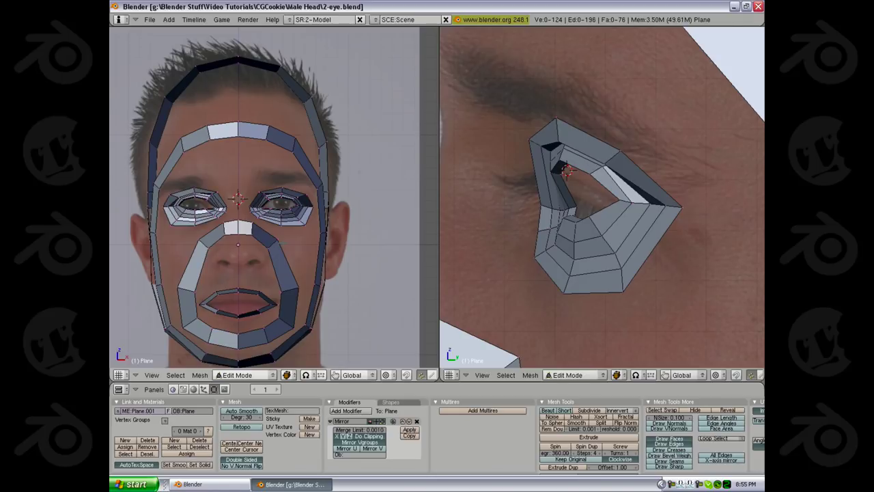
scroll(273, 198, "up", 3)
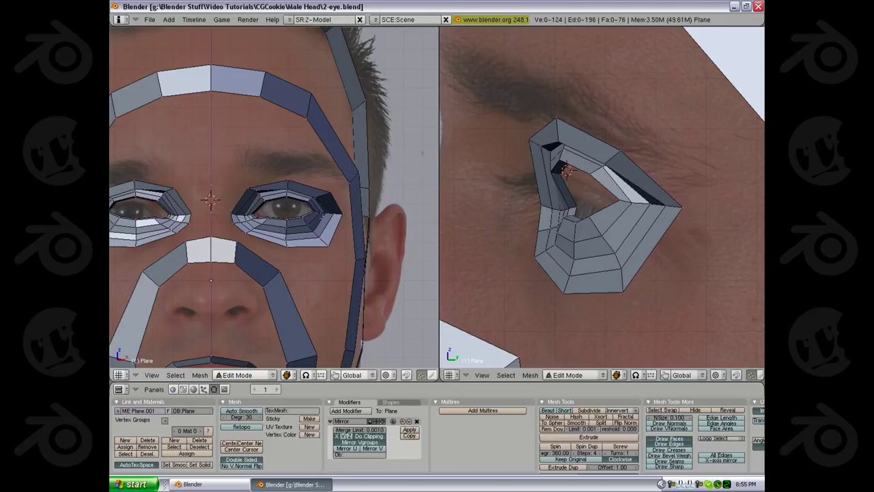
Return to Object Mode and place the 3D cursor at the front of the eye opening in the side view
key("Tab")
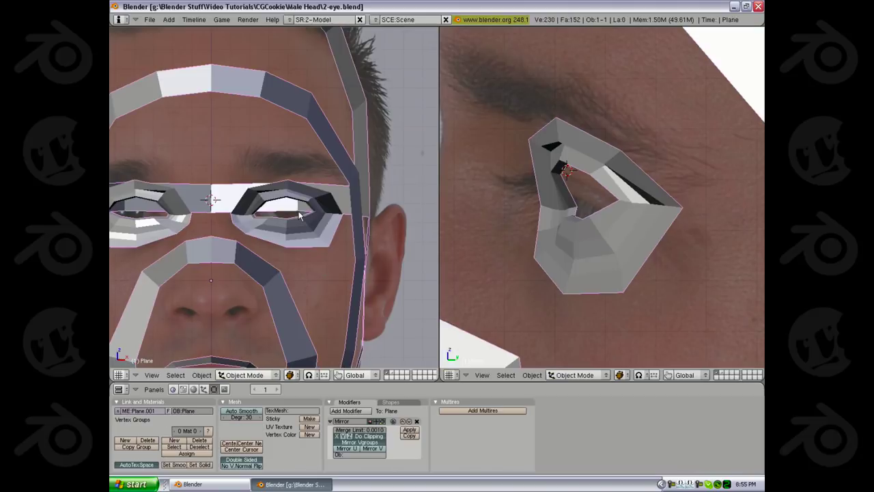
scroll(580, 203, "down", 4)
scroll(581, 203, "down", 2)
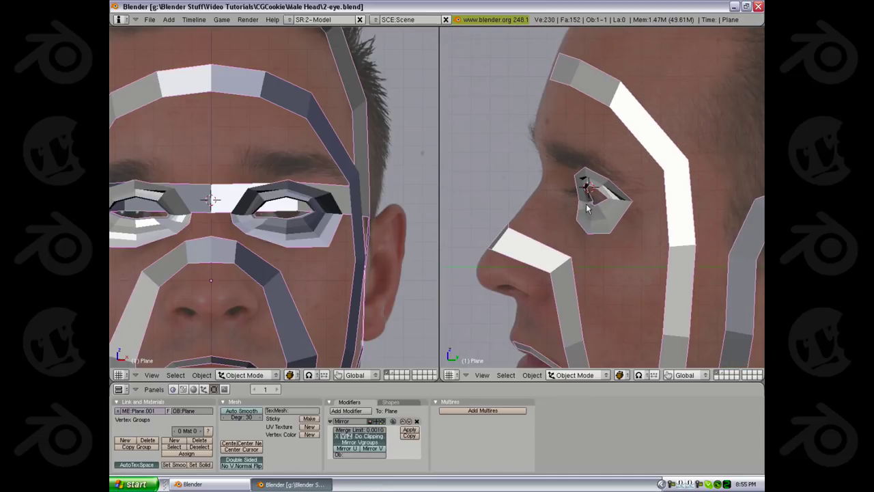
scroll(582, 220, "up", 1)
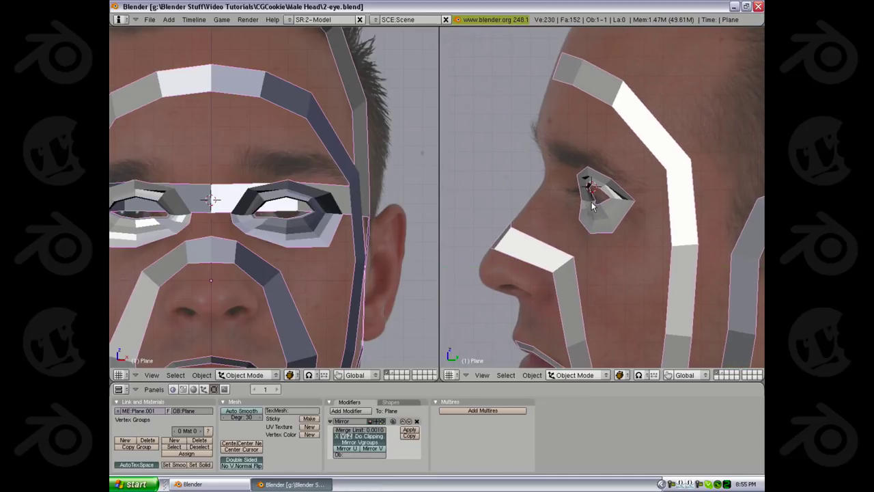
left_click(590, 202)
Add a UV sphere with 12 segments and 12 rings at the 3D cursor for the eyeball
middle_click_drag(184, 251, 238, 251, "shift")
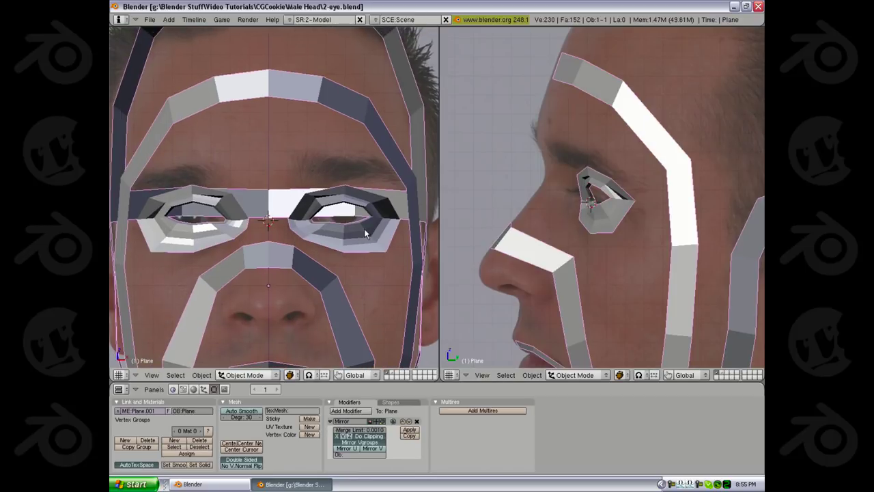
middle_click_drag(348, 243, 343, 242, "shift")
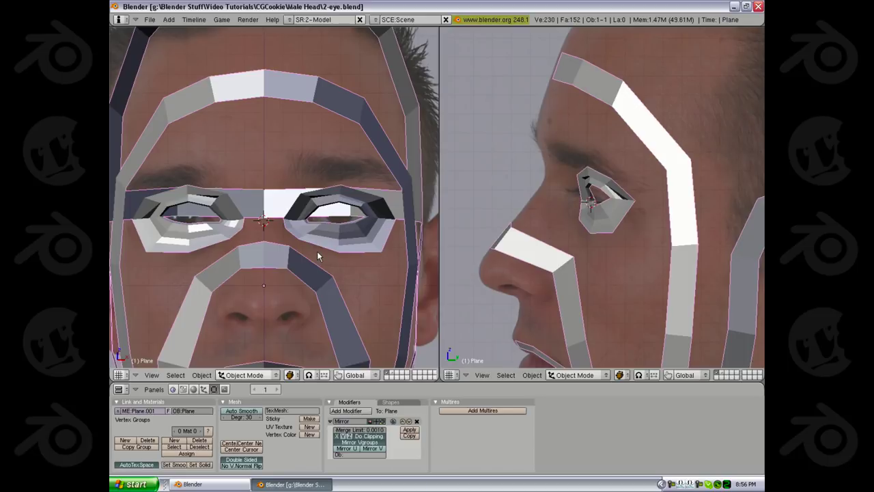
key("space")
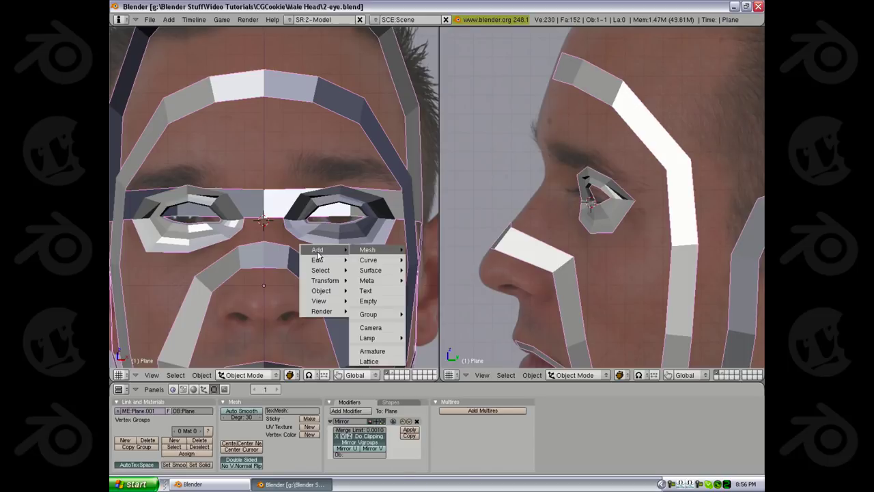
mouse_move(388, 254)
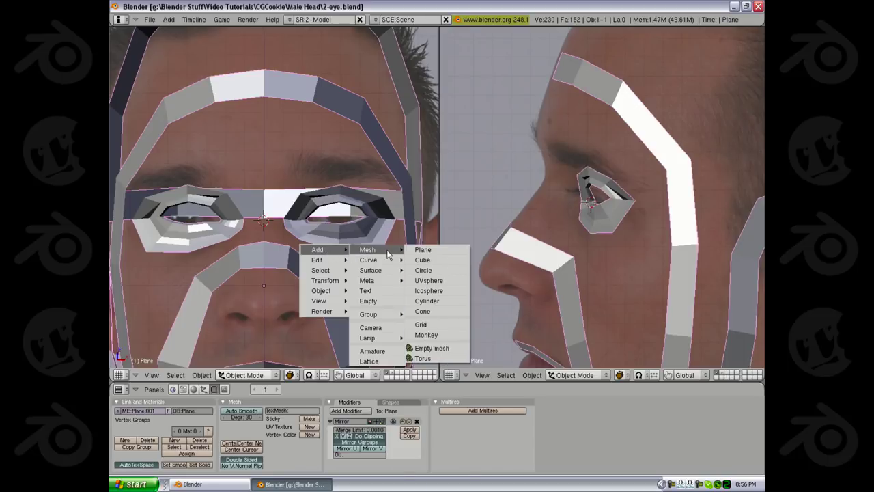
left_click(430, 276)
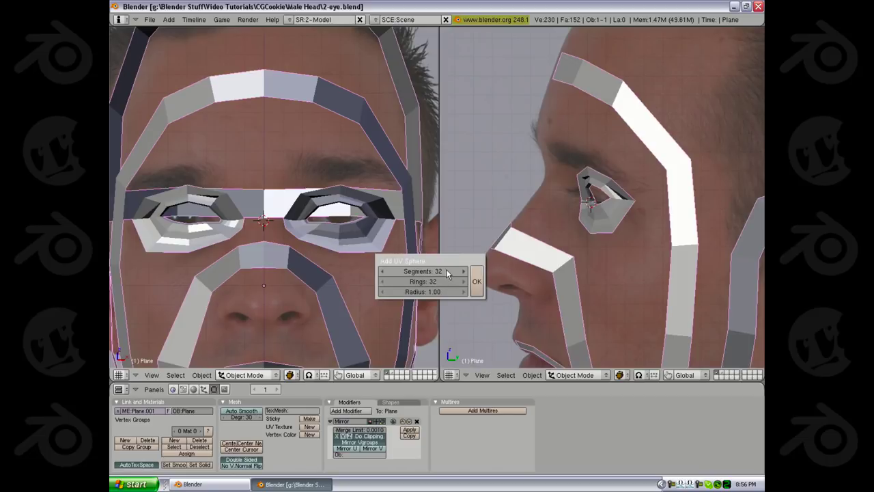
left_click(439, 270)
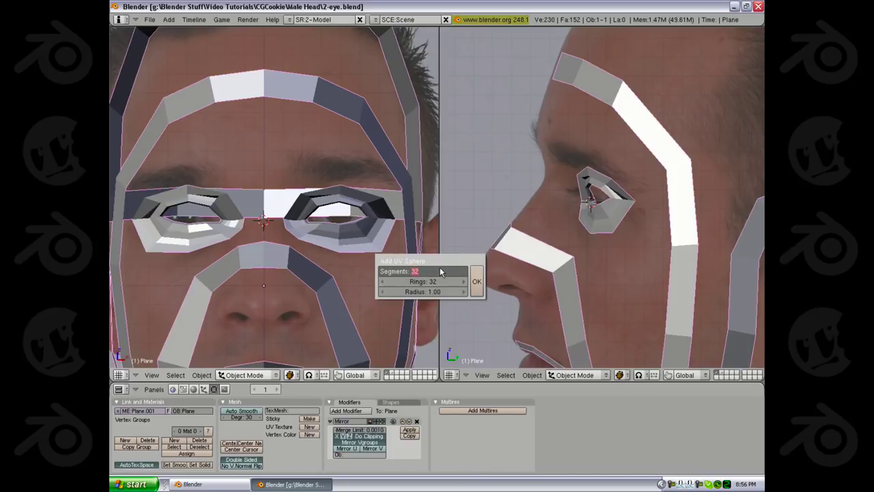
type("12")
key("Return")
left_click(451, 283)
type("12")
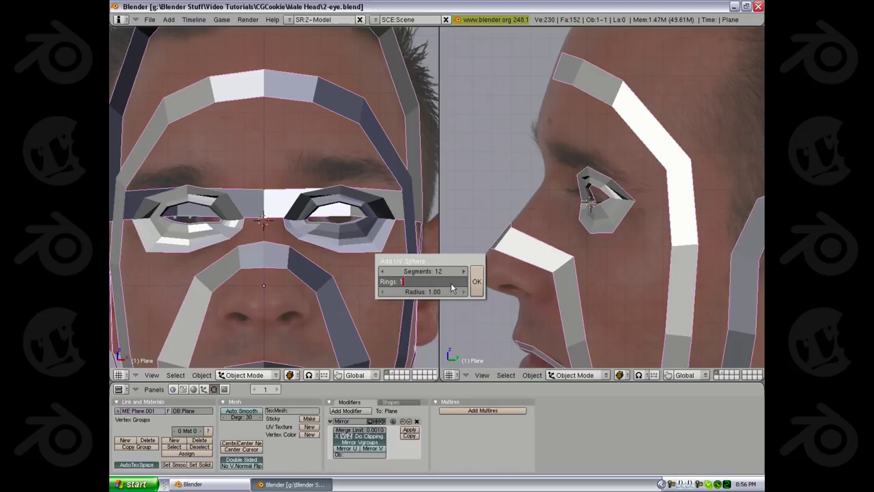
left_click(471, 276)
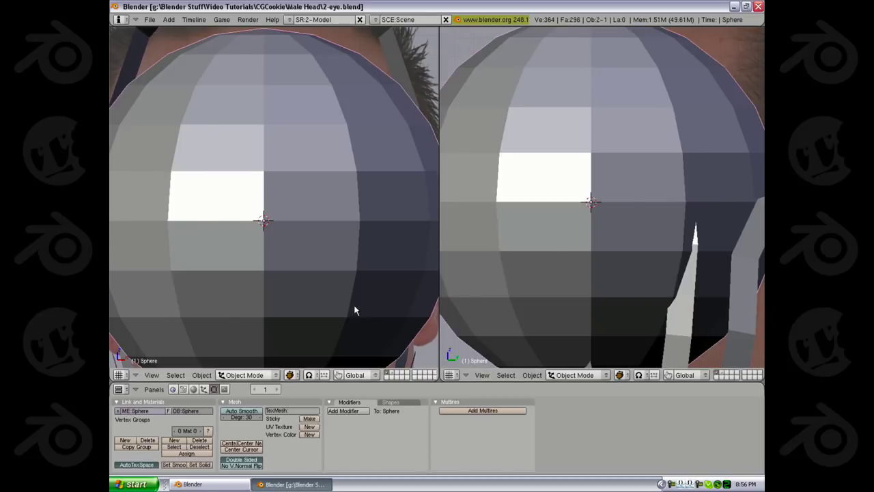
Display both views in wireframe and rotate the sphere 90 degrees in the side view so its pole faces forward
key("z")
scroll(353, 307, "down", 5)
scroll(693, 307, "down", 3)
key("z")
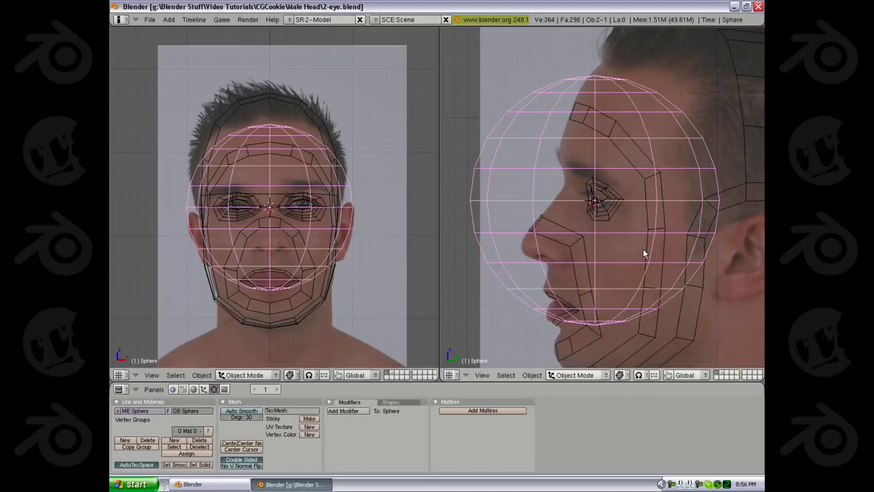
type("r")
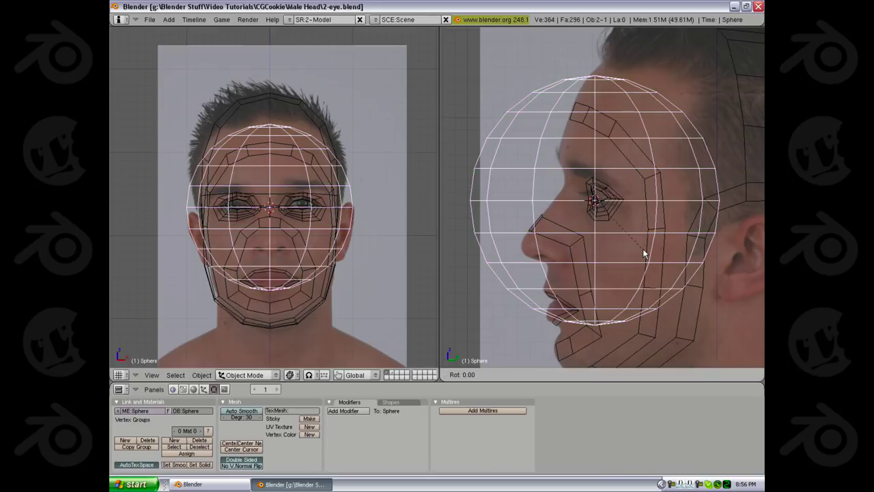
type("90")
key("Return")
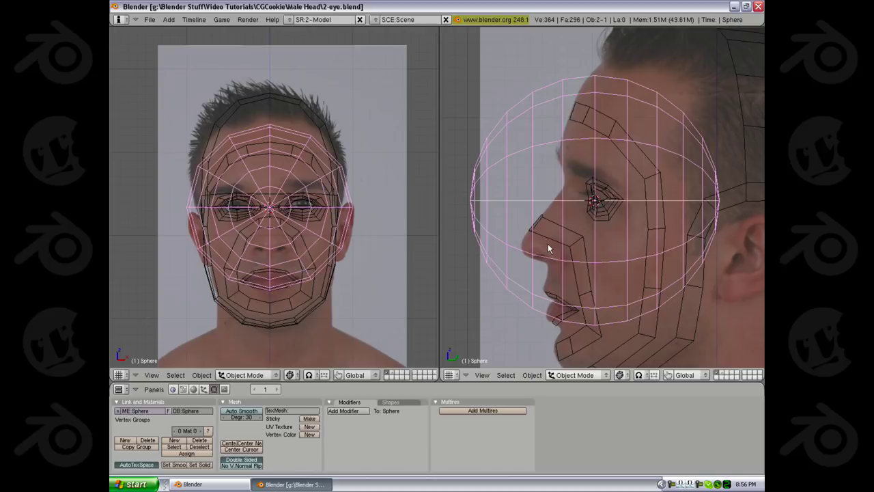
Scale the sphere down in the side view to roughly the size of the eyelid mesh
key("g")
key("Escape")
key("s")
left_click(596, 273)
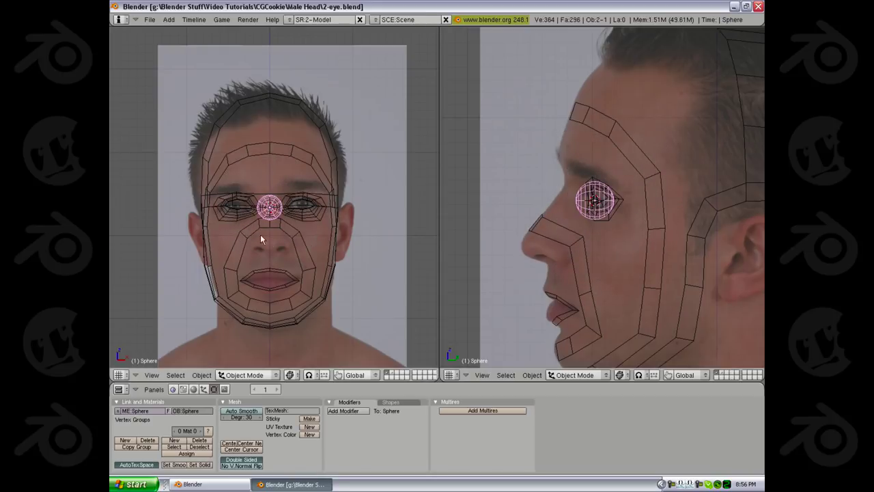
Enlarge the sphere about 1.5 times in the front view and fine-tune its size against the eye width
scroll(260, 234, "up", 6)
key("s")
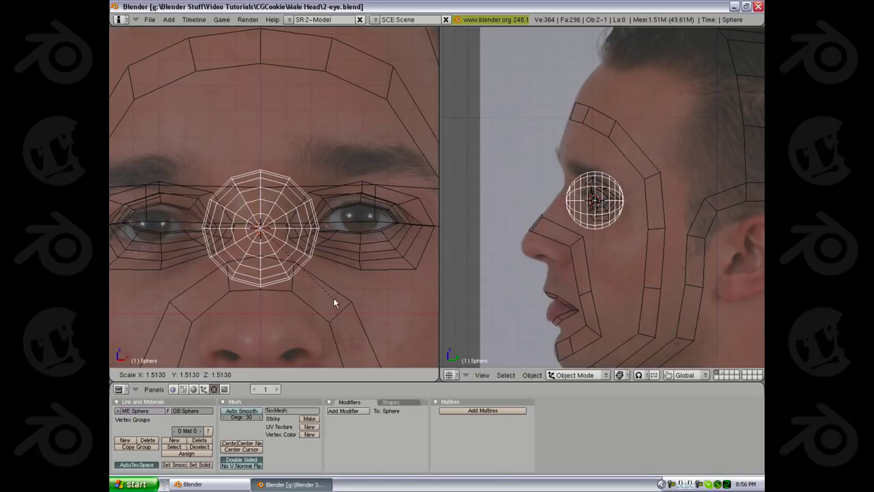
left_click(333, 298)
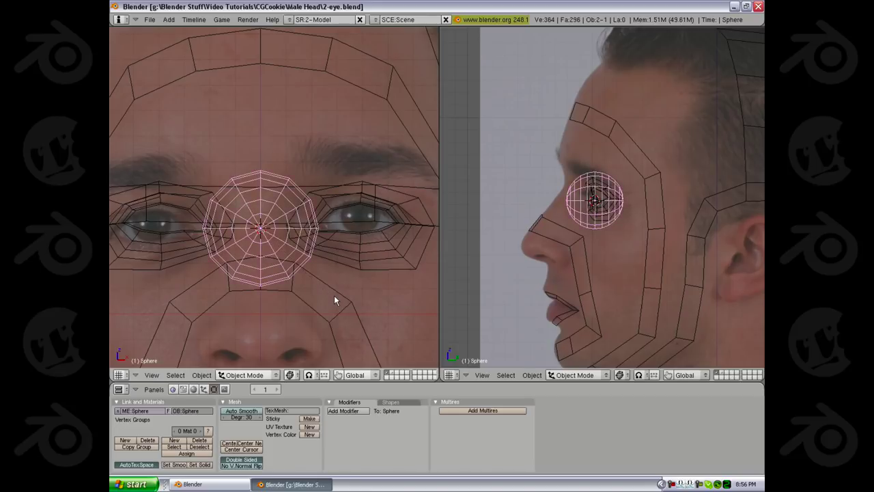
middle_click_drag(334, 296, 328, 293, "shift")
scroll(659, 241, "down", 2)
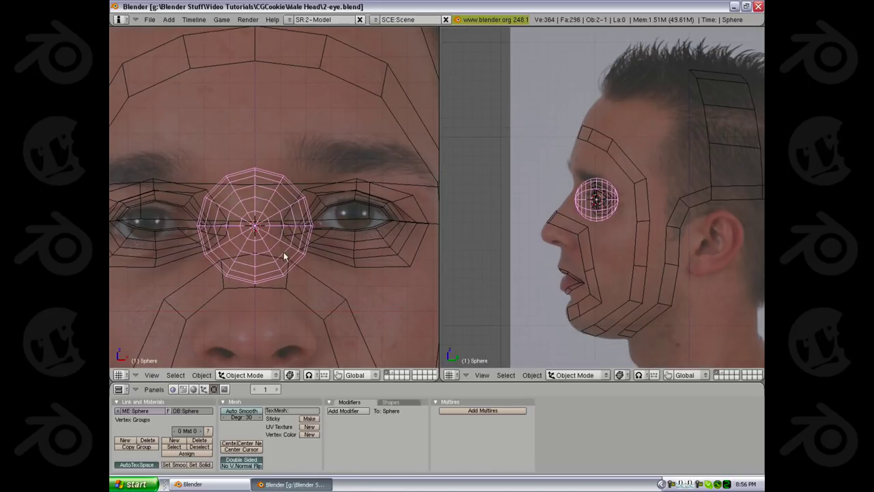
middle_click_drag(291, 260, 300, 258, "shift")
key("s")
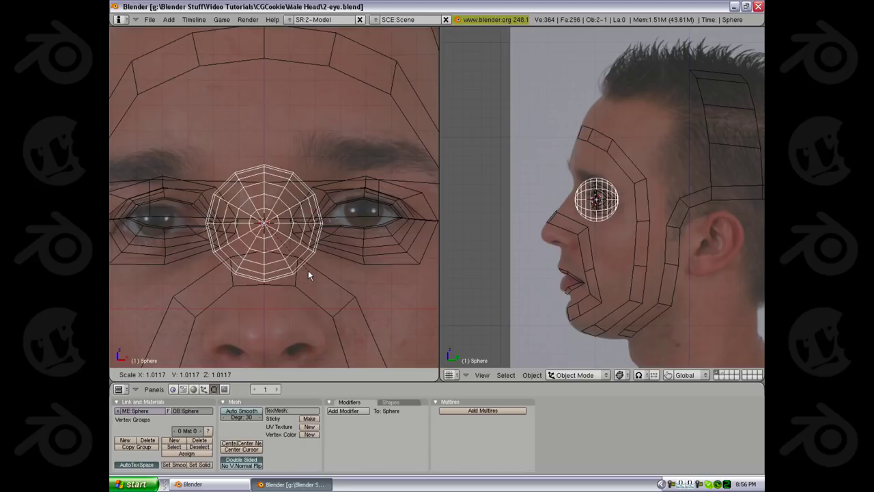
left_click(307, 269)
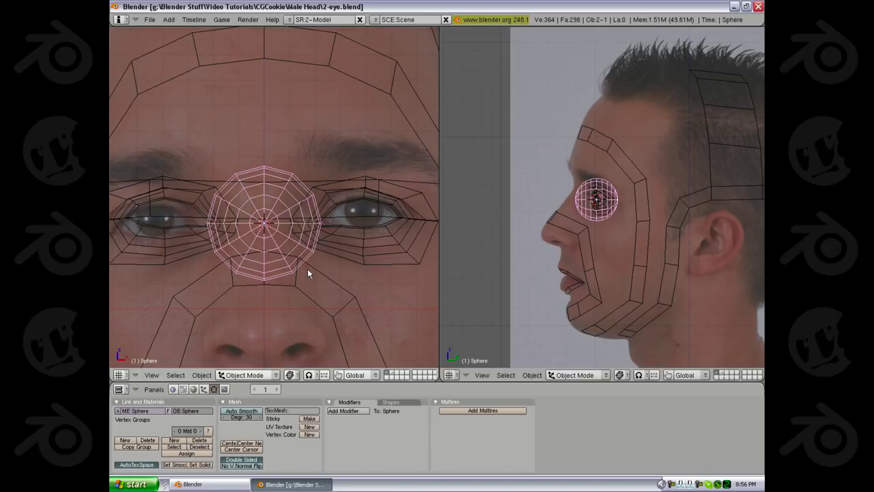
Try moving the sphere's vertices along X over the eye in Edit Mode, and undo the move
key("Tab")
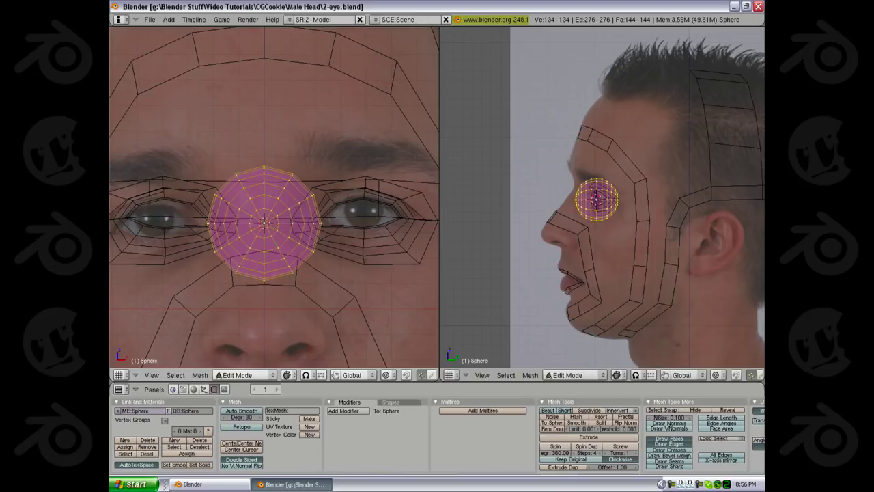
key("g")
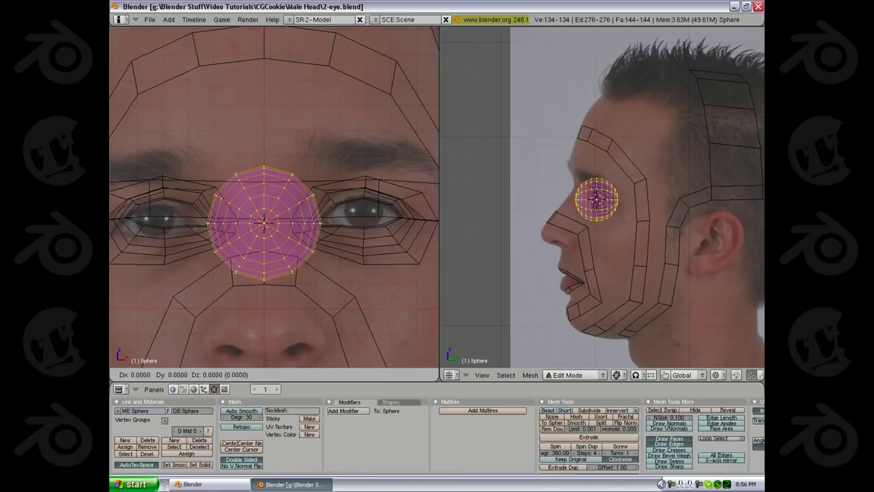
key("x")
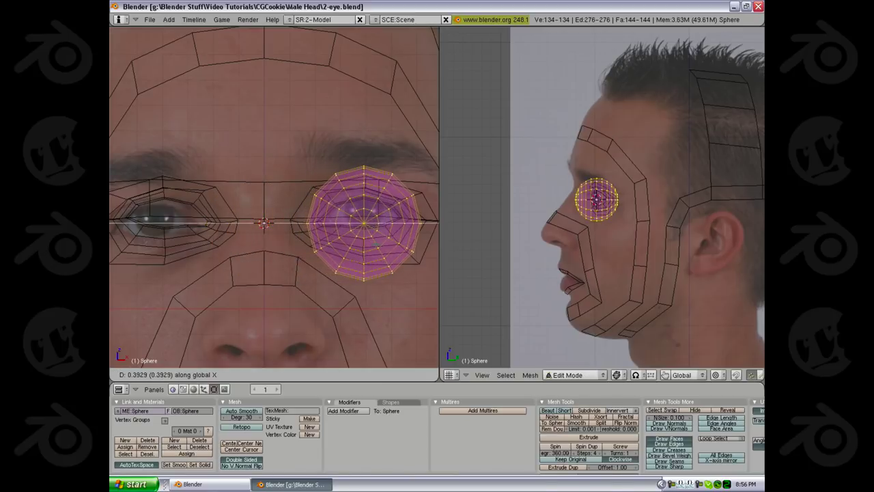
left_click(376, 242)
key("ctrl+z")
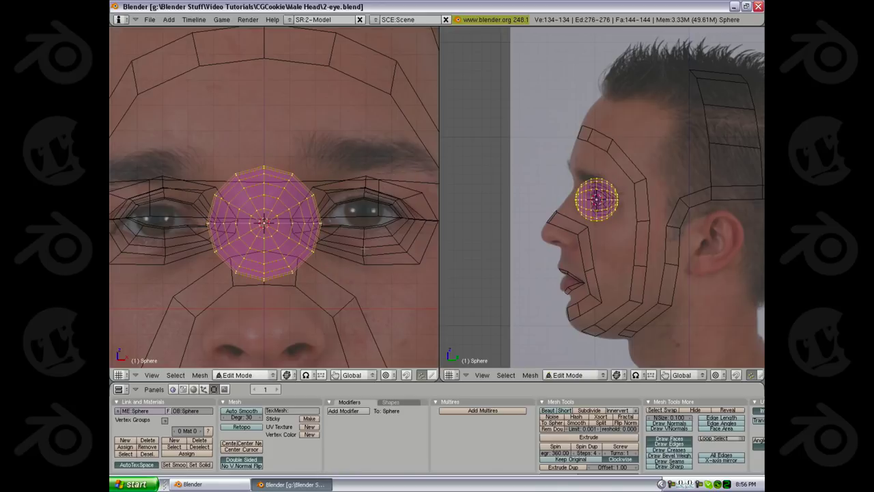
Try moving the whole sphere over the eye in Object Mode, and return it to the face's centre line
key("Tab")
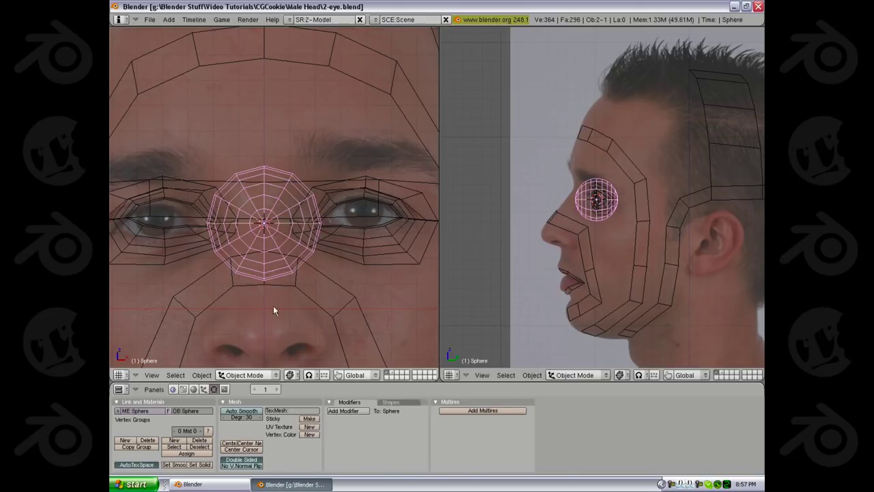
key("g")
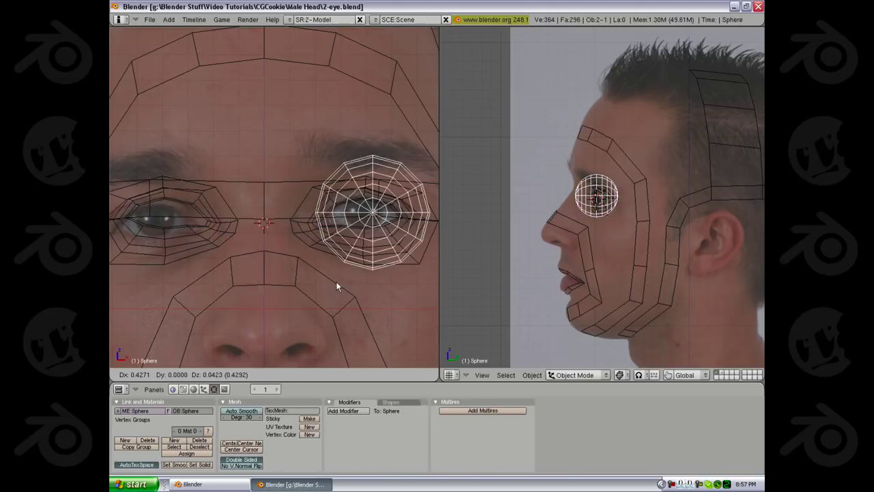
left_click(325, 278)
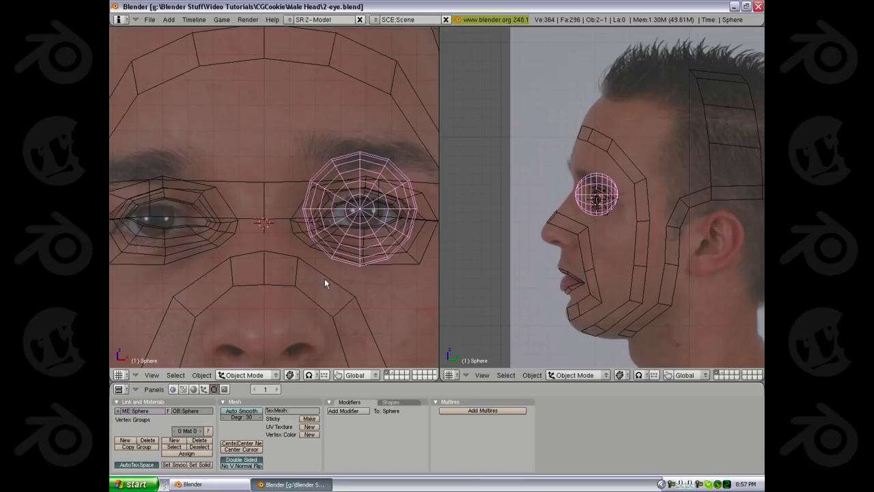
key("alt+g")
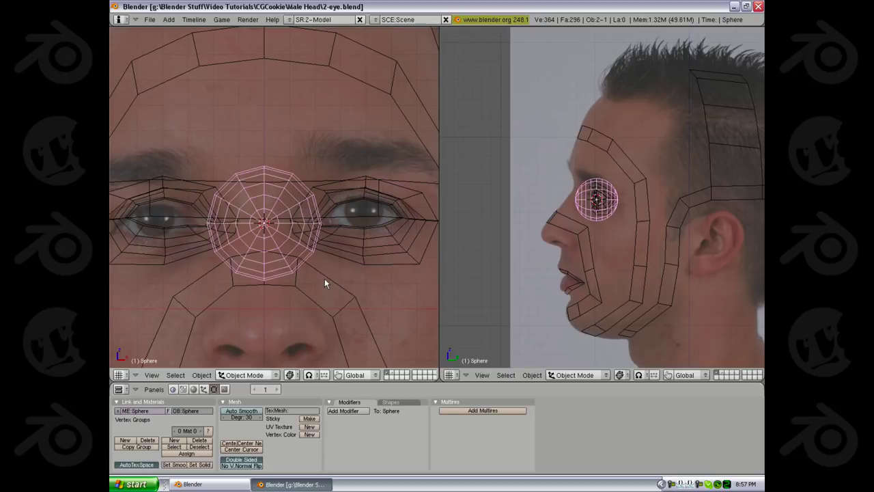
key("Tab")
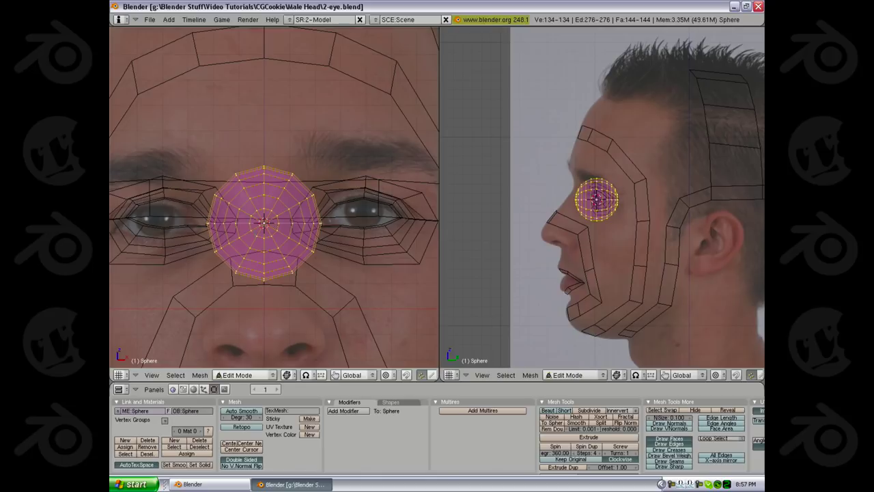
middle_click_drag(278, 230, 302, 230, "shift")
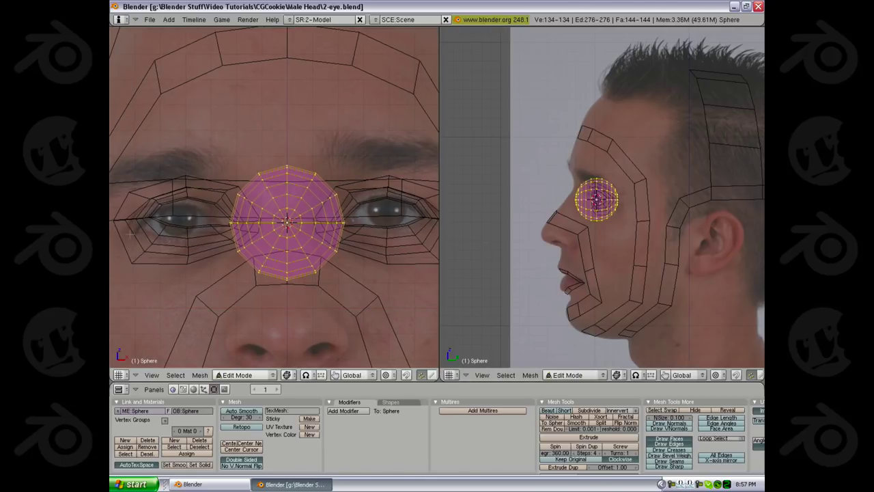
middle_click_drag(344, 240, 299, 245, "shift")
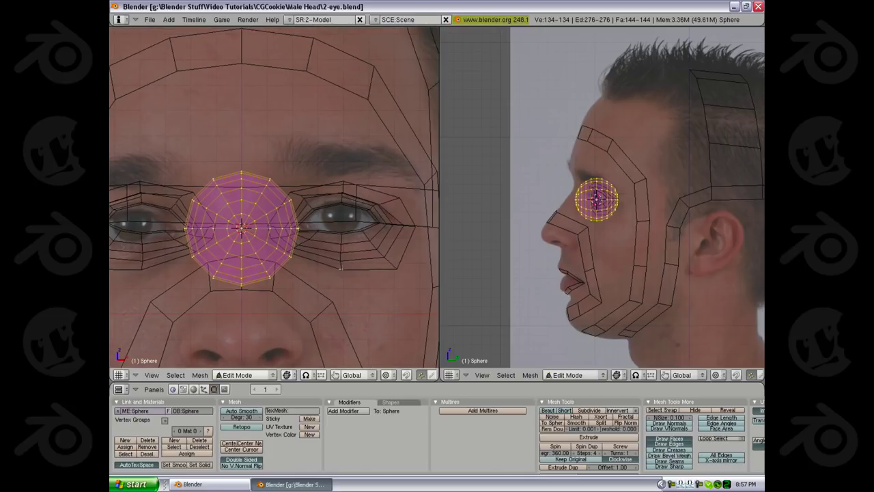
key("Tab")
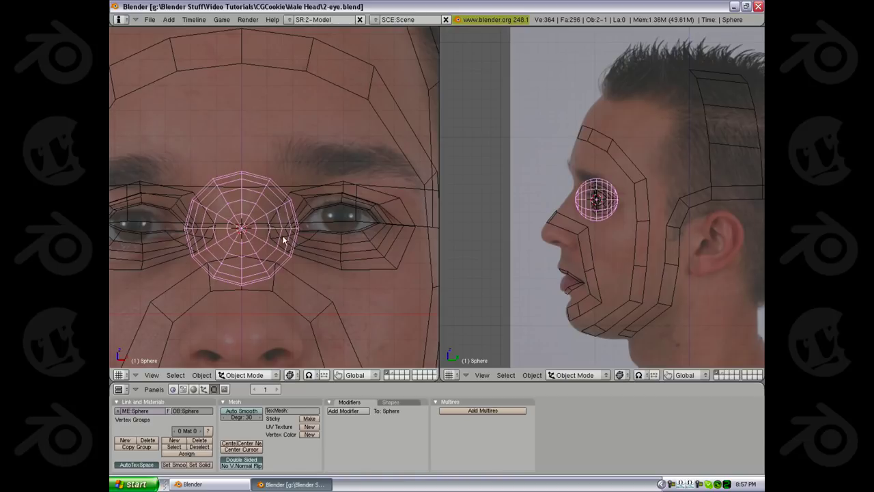
scroll(264, 248, "down", 4)
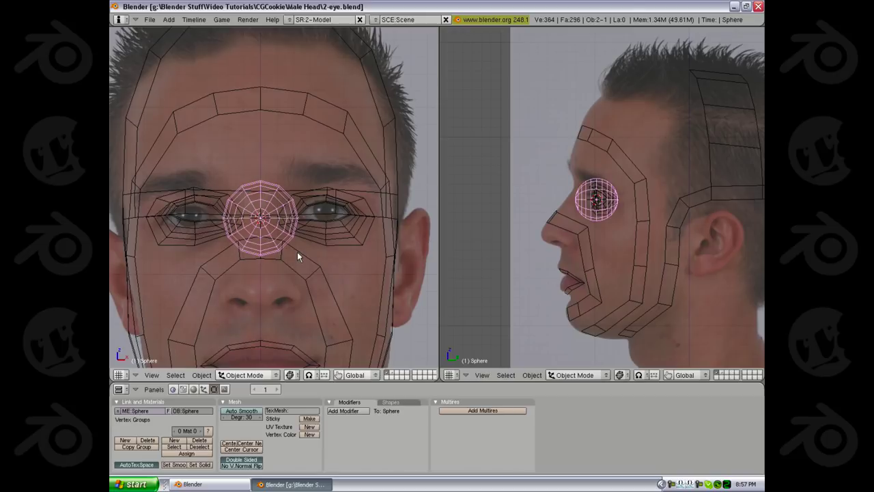
scroll(297, 251, "up", 2)
In Edit Mode, move all of the sphere's vertices in the front view so its pole is centred on the iris
key("Tab")
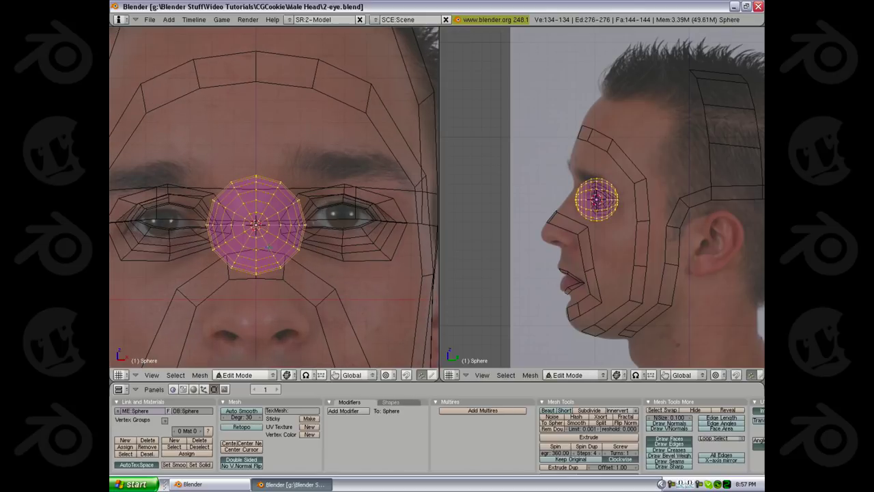
key("g")
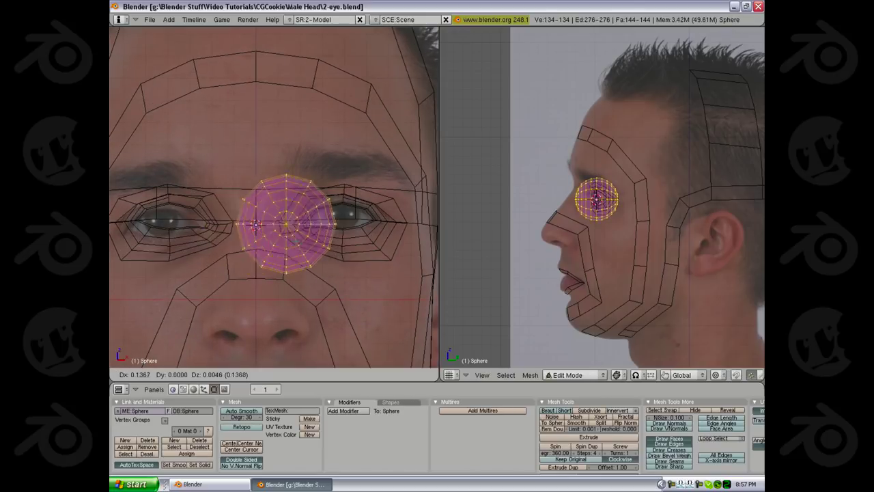
left_click(372, 236)
scroll(372, 235, "up", 3)
key("g")
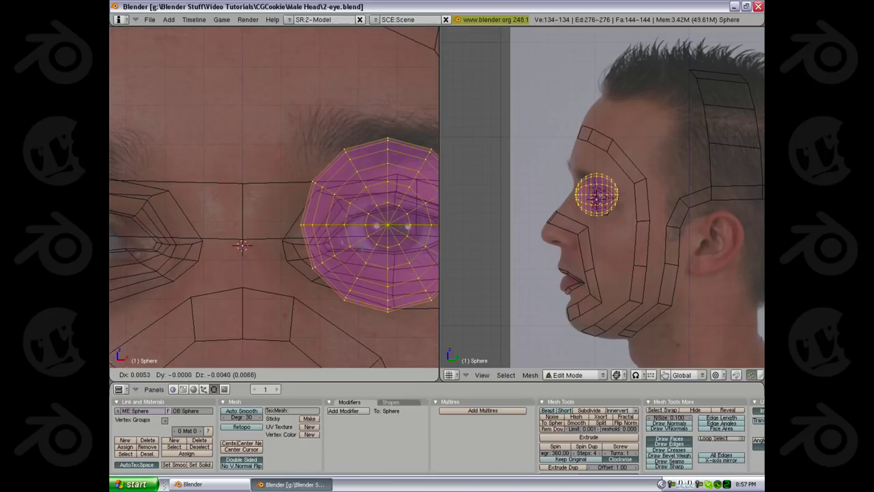
key("Return")
middle_click_drag(370, 253, 319, 263, "shift")
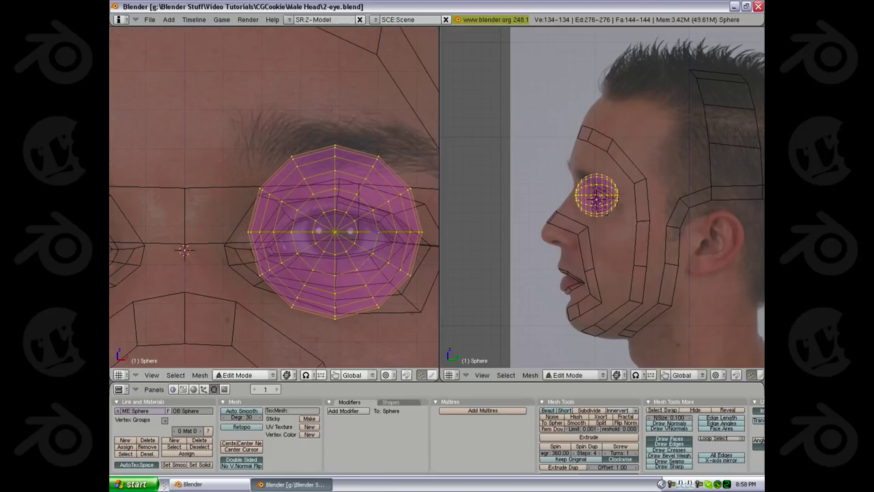
key("g")
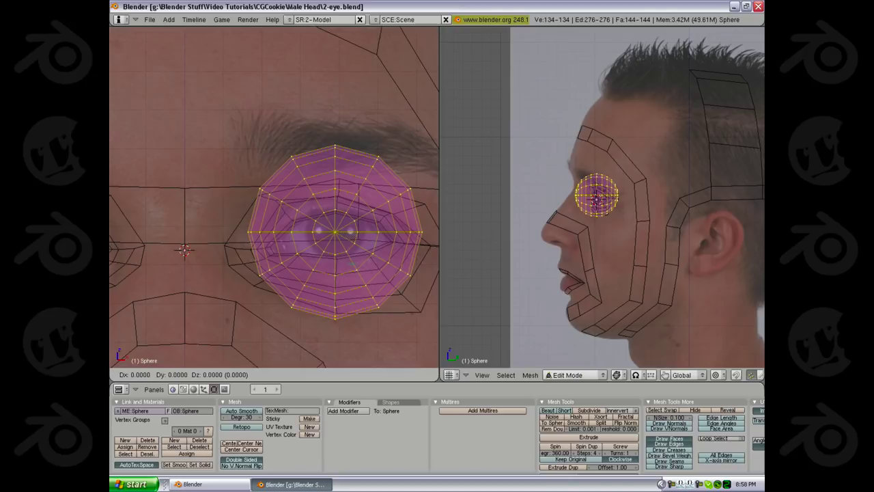
key("Return")
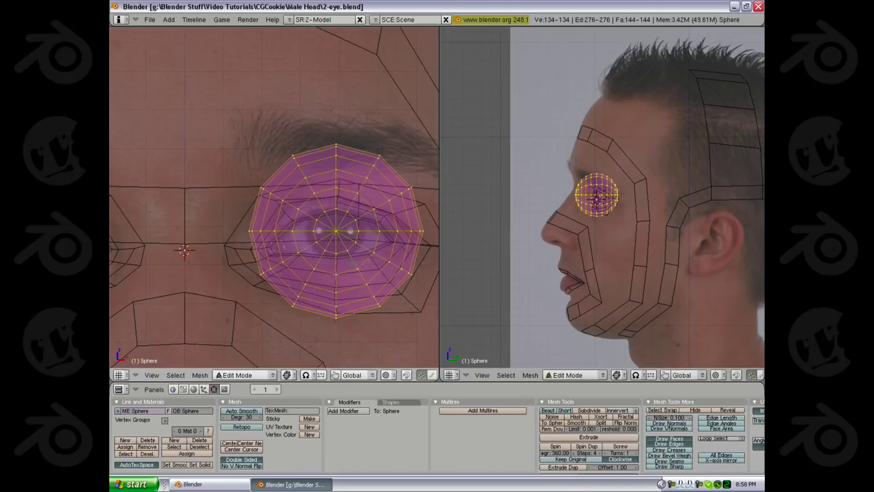
Move the eyeball mesh back along the Y axis by about 0.17 in the side view, behind the eyelid opening
scroll(601, 198, "up", 6)
key("g")
key("y")
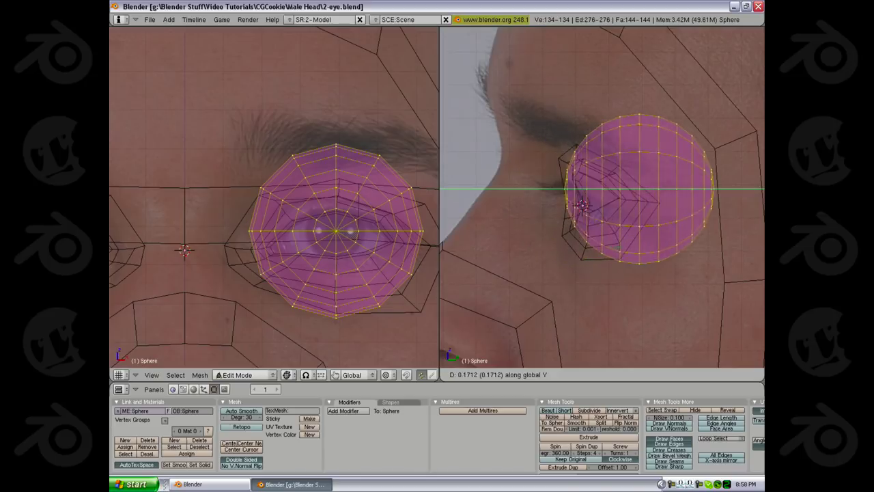
left_click(561, 241)
Display the eyeball and eyelids shaded from an angle and adjust the eyeball mesh along Y against the lids
key("z")
mouse_move(561, 240)
middle_mouse_down()
mouse_move(625, 224)
mouse_move(580, 247)
middle_mouse_up()
middle_click_drag(581, 247, 615, 231)
key("g")
key("y")
left_click(614, 231)
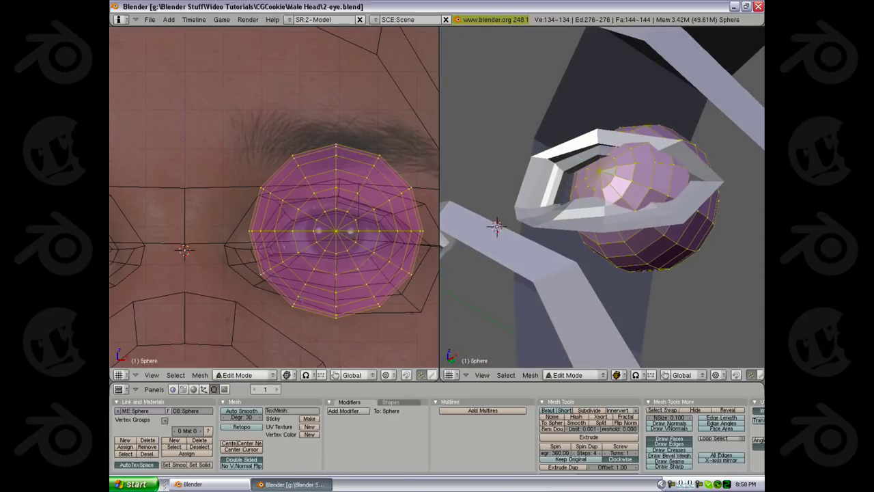
Shift the eyeball mesh along the X axis slightly toward the nose to fit the eyelid opening
key("g")
key("x")
left_click(299, 299)
scroll(601, 226, "down", 3)
mouse_move(601, 225)
middle_mouse_down()
mouse_move(655, 188)
mouse_move(604, 208)
mouse_move(588, 187)
mouse_move(606, 229)
middle_mouse_up()
key("z")
key("z")
key("g")
key("x")
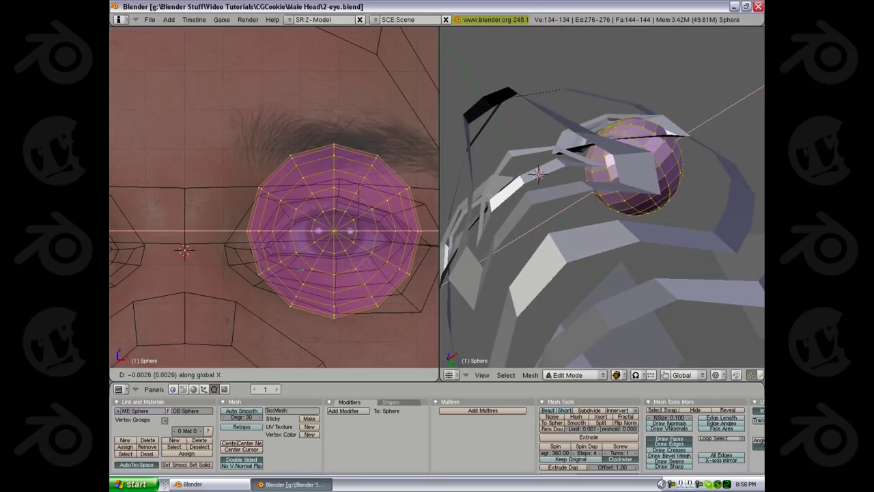
left_click(293, 270)
Move the eyeball mesh back along Y by about 0.01 in the side view
middle_click_drag(588, 327, 599, 269)
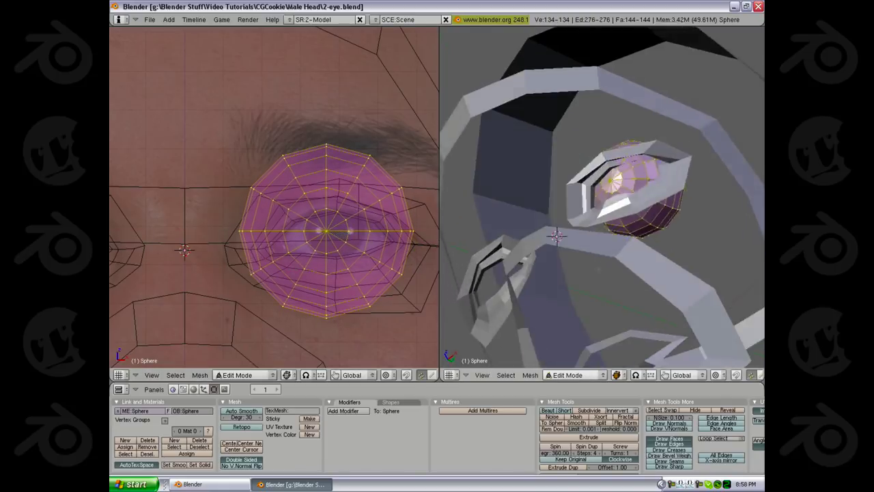
middle_click_drag(587, 218, 536, 233)
key("g")
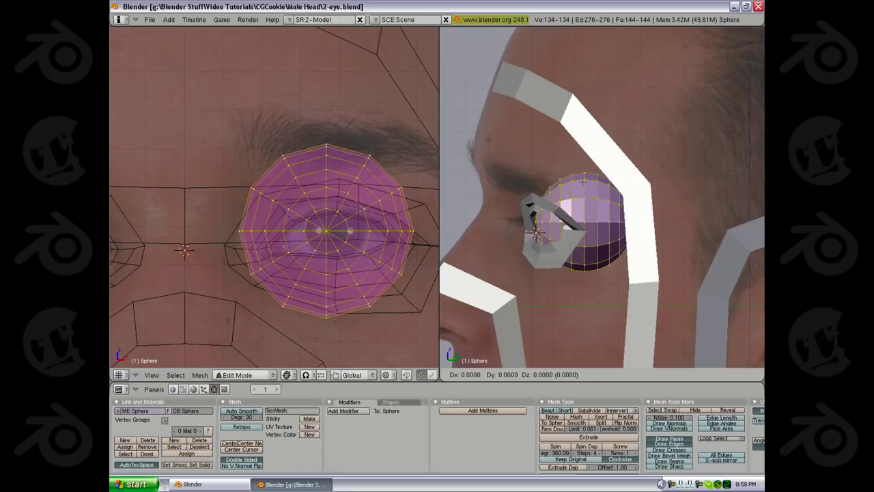
key("y")
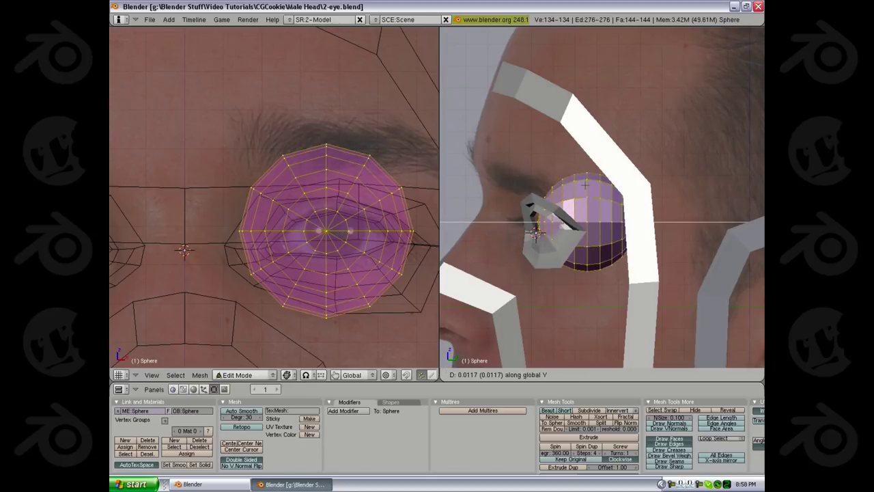
left_click(586, 184)
Move the eyeball mesh forward along Y by about 0.03 in the wireframe side view, toward the eyelids
key("z")
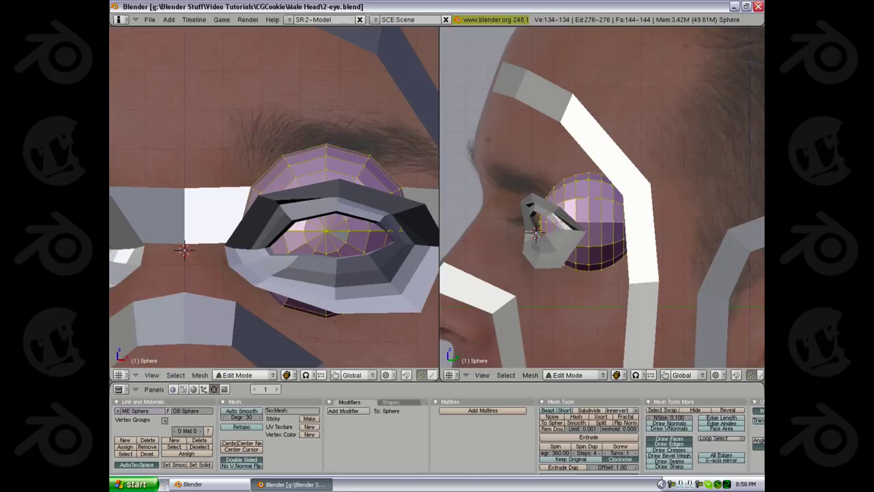
middle_click_drag(293, 250, 307, 265, "shift")
key("KP_1")
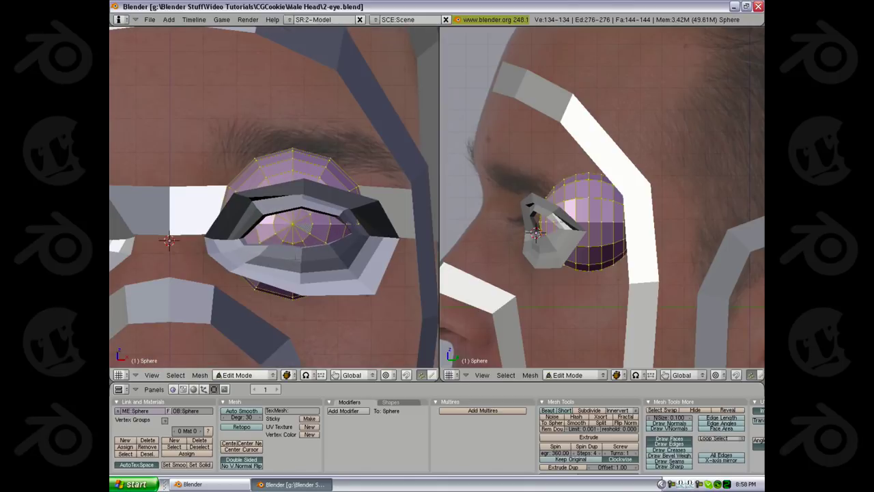
key("z")
scroll(587, 225, "up", 5)
middle_click_drag(542, 296, 652, 251, "shift")
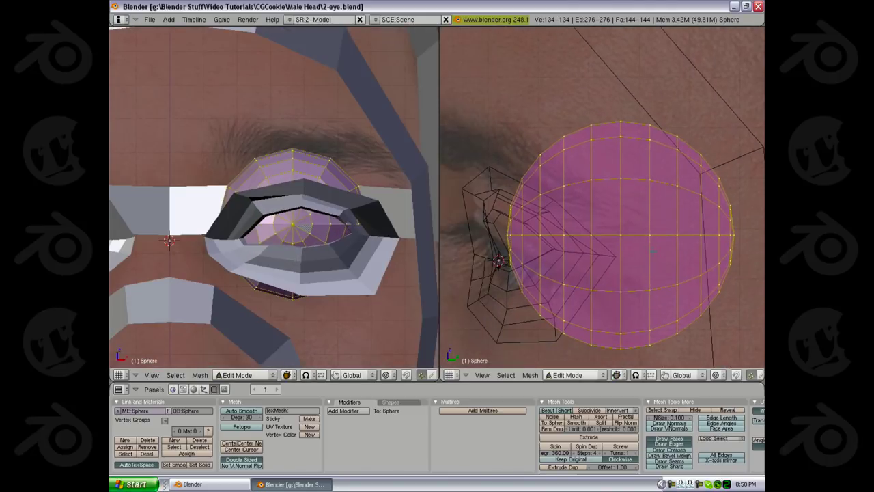
key("g")
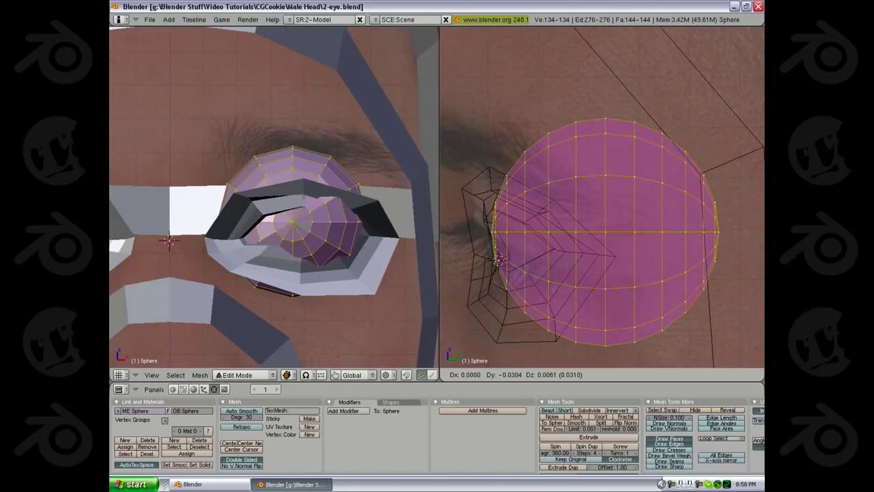
key("Return")
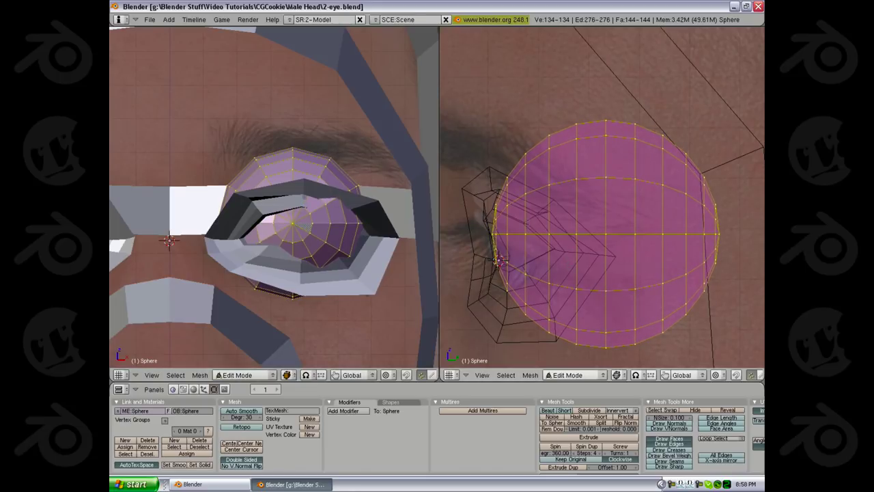
Mirror the eyeball to the other eye with a Mirror modifier and apply the modifier to the editing cage
key("Tab")
scroll(341, 268, "down", 3)
scroll(303, 263, "up", 3)
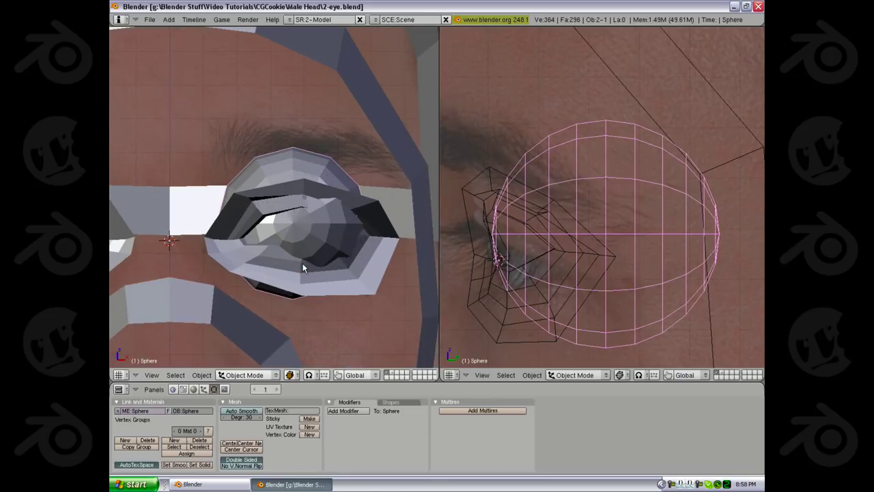
middle_click_drag(289, 270, 359, 217, "shift")
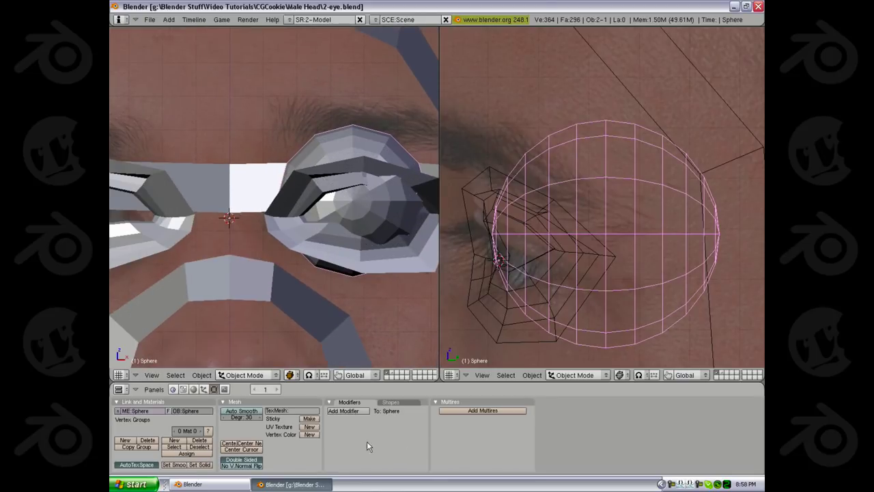
middle_click_drag(372, 304, 320, 302, "shift")
scroll(321, 287, "down", 2)
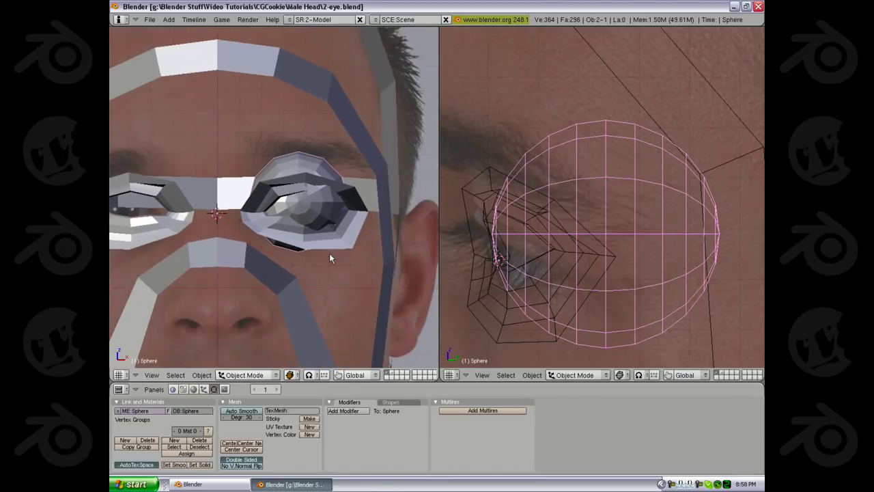
key("Tab")
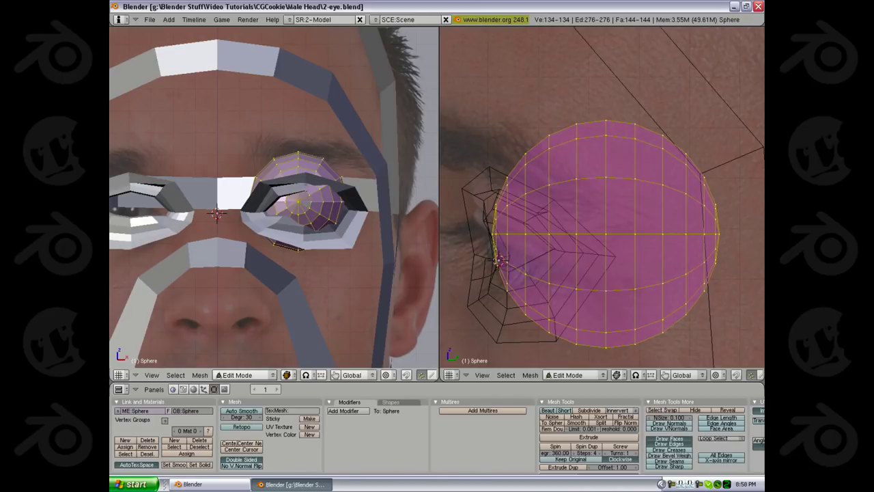
middle_click_drag(296, 247, 322, 250, "shift")
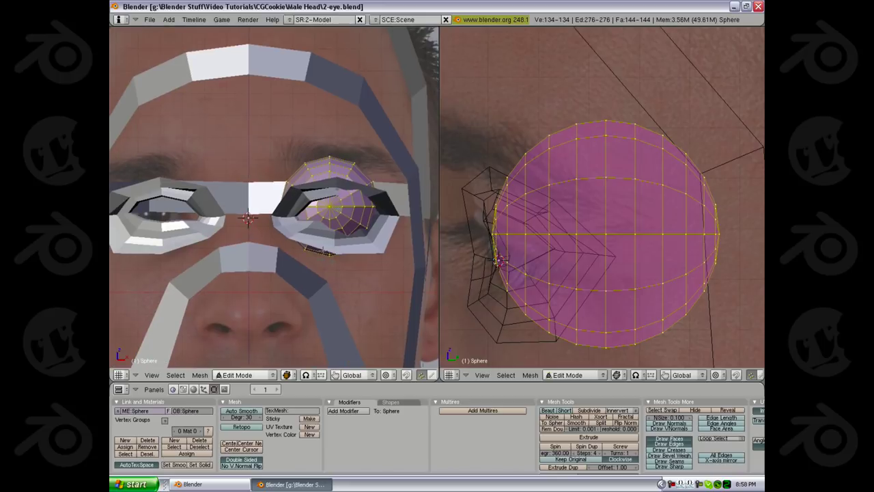
left_click(354, 411)
left_click(348, 314)
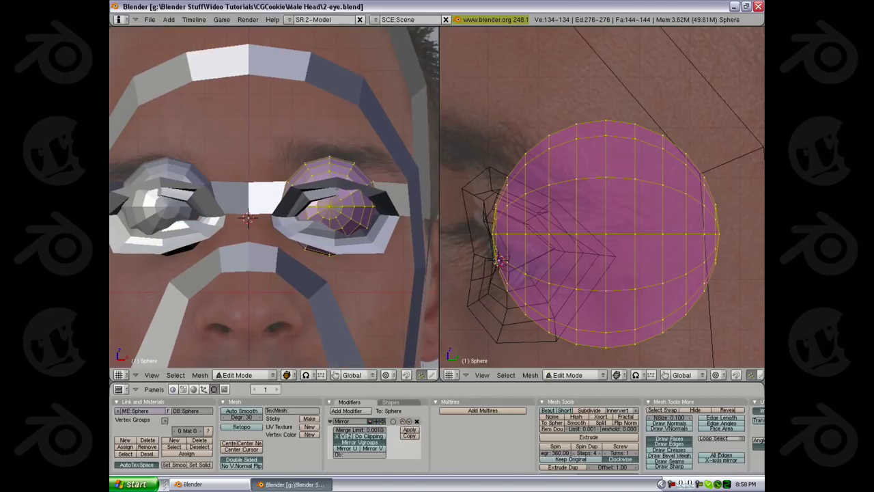
left_click(394, 421)
Add a Subsurf modifier with Levels 2 to the eyeball and set its faces to smooth shading
left_click(358, 408)
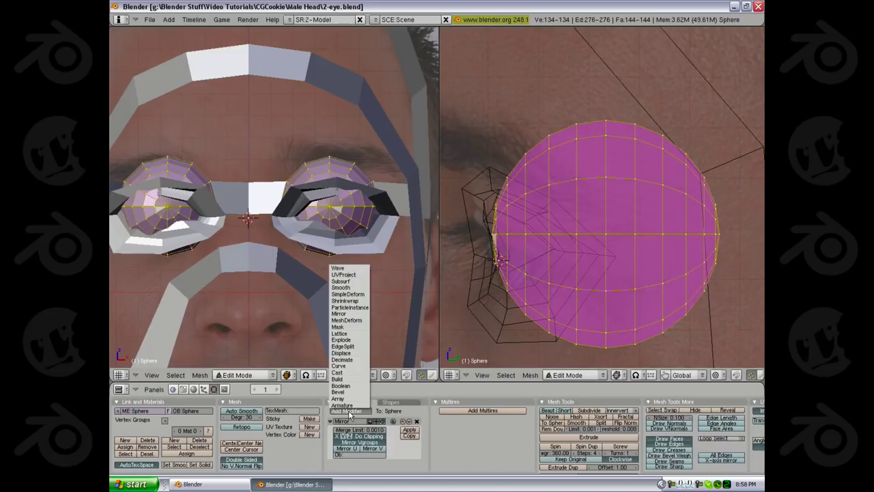
left_click(362, 282)
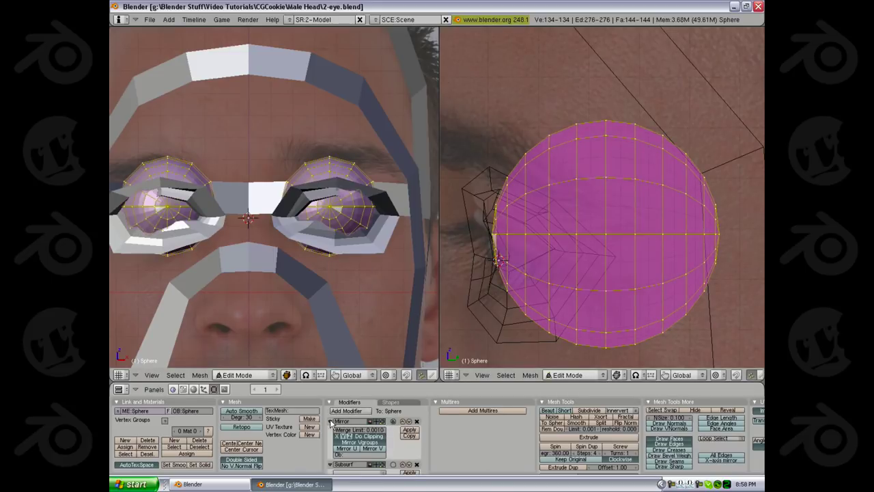
left_click(330, 421)
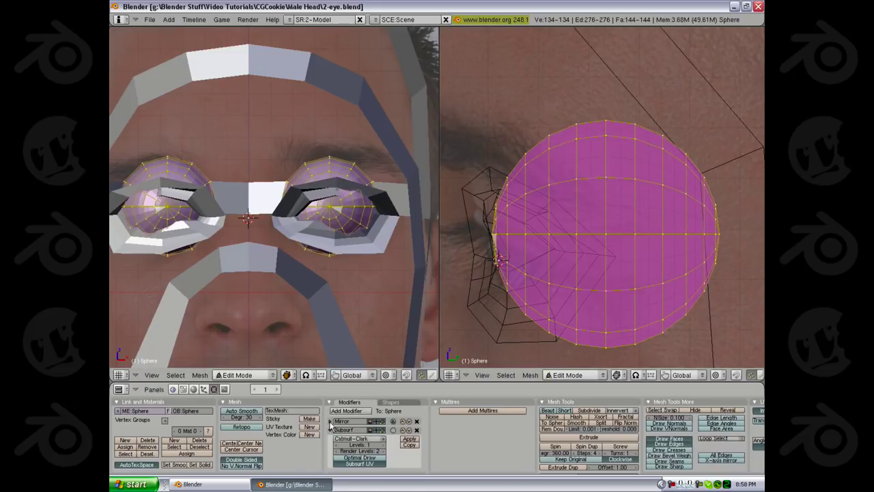
left_click(382, 458)
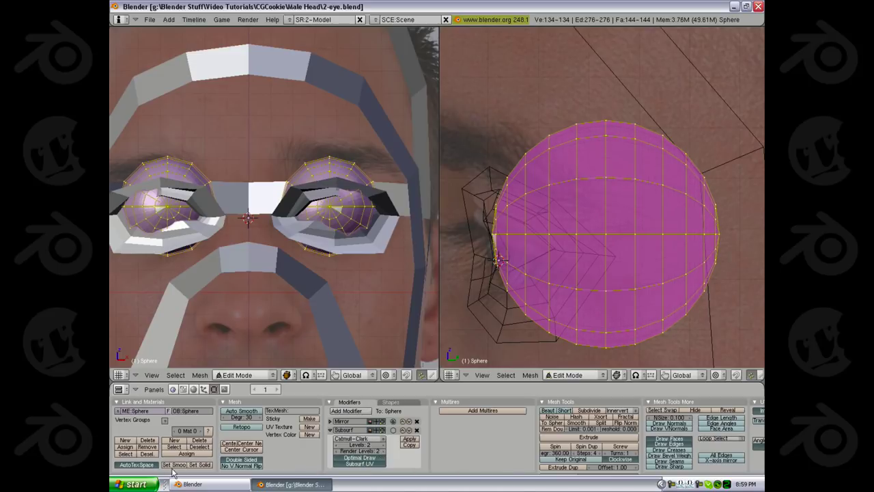
key("Tab")
scroll(388, 217, "down", 2)
scroll(330, 234, "up", 2)
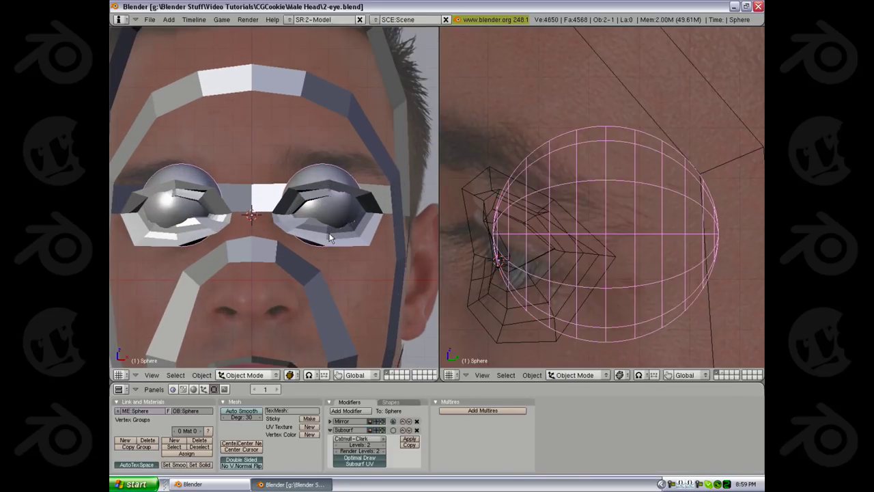
scroll(252, 254, "up", 2)
middle_click_drag(322, 246, 294, 257, "shift")
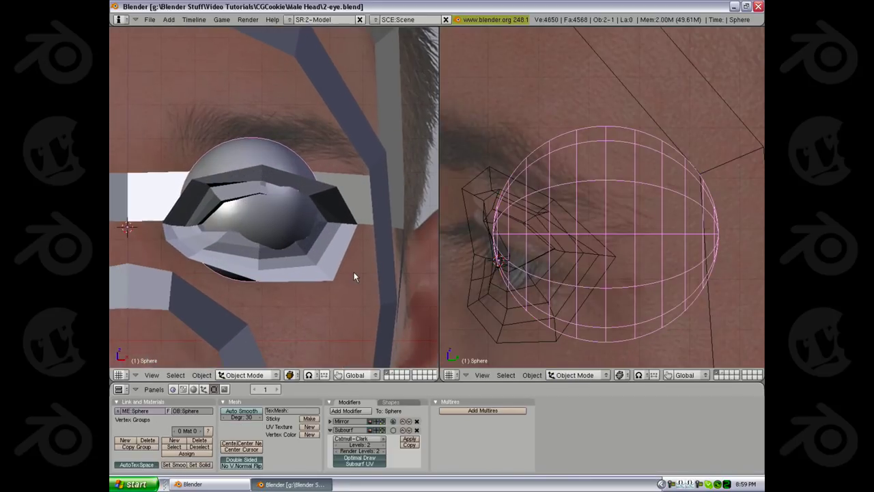
scroll(356, 276, "down", 2)
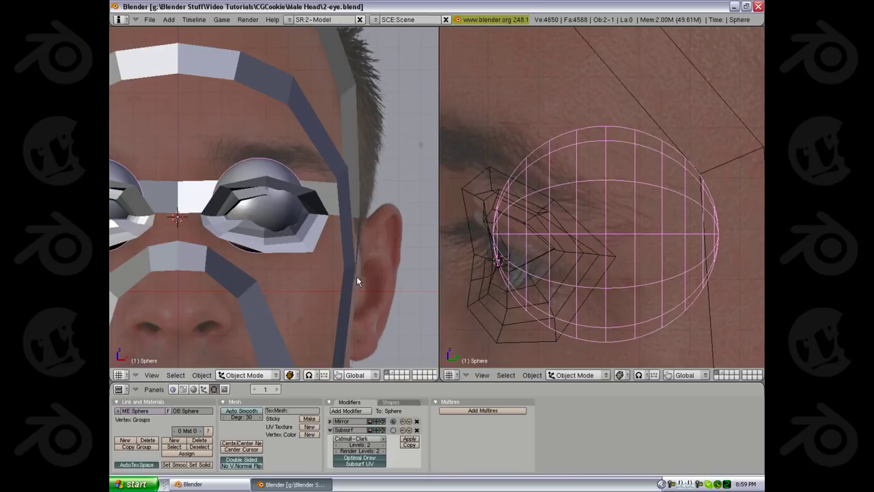
Select the face mesh, enter Edit Mode on it, and show the eyelids and eyeball in wireframe from an angle
right_click(314, 123)
scroll(357, 187, "down", 4)
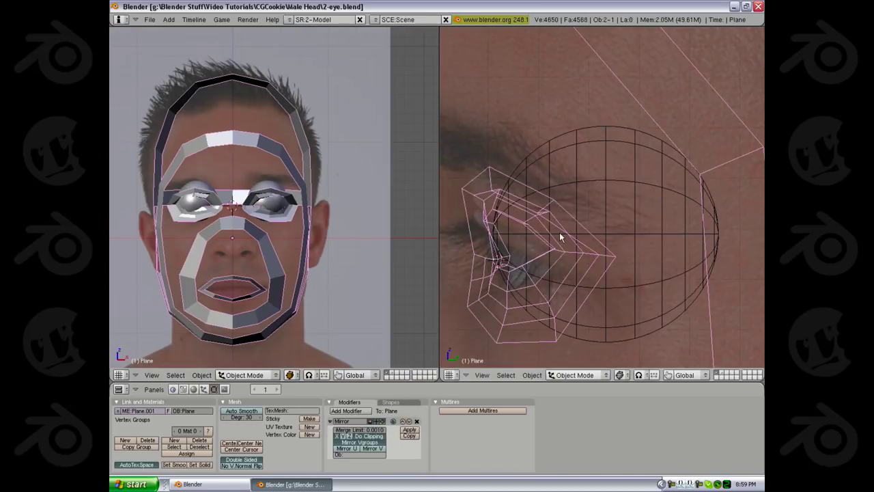
key("Tab")
scroll(274, 197, "up", 6)
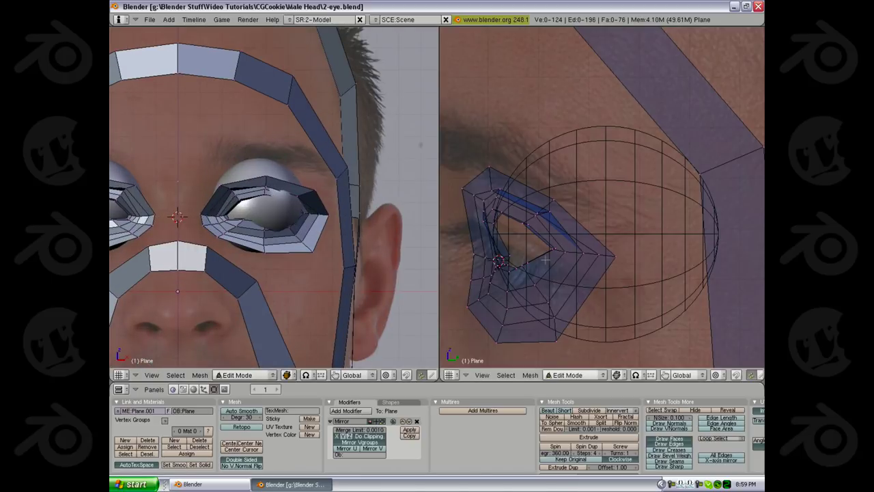
mouse_move(266, 191)
middle_mouse_down()
mouse_move(257, 140)
mouse_move(267, 109)
middle_mouse_up()
scroll(257, 140, "up", 2)
key("z")
middle_click_drag(273, 165, 278, 194)
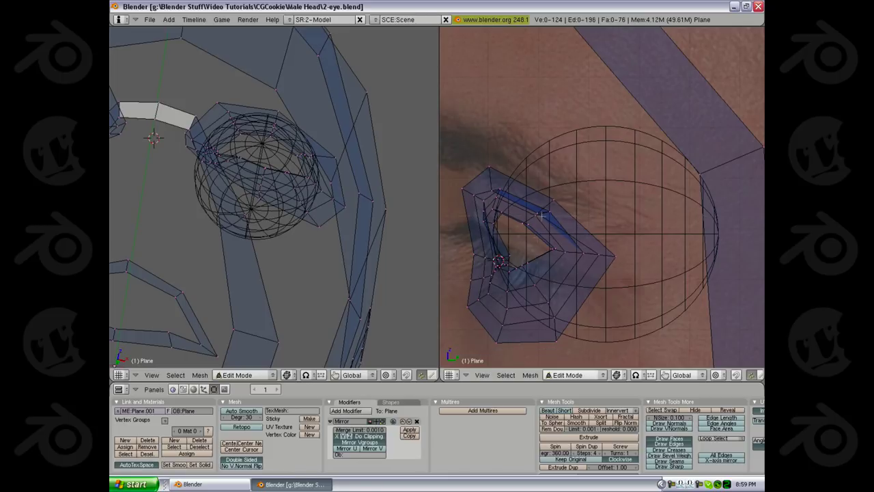
key("b")
left_click_drag(530, 192, 604, 262)
key("g")
right_click(598, 259)
key("a")
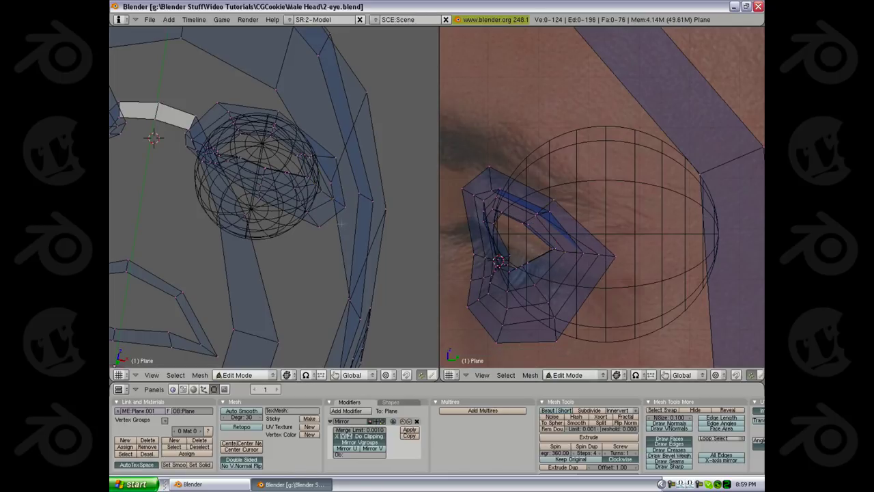
Display the eyelids and eyeball shaded from an angle and turn on proportional editing for the face mesh
key("z")
mouse_move(244, 204)
middle_mouse_down()
mouse_move(241, 231)
mouse_move(222, 239)
middle_mouse_up()
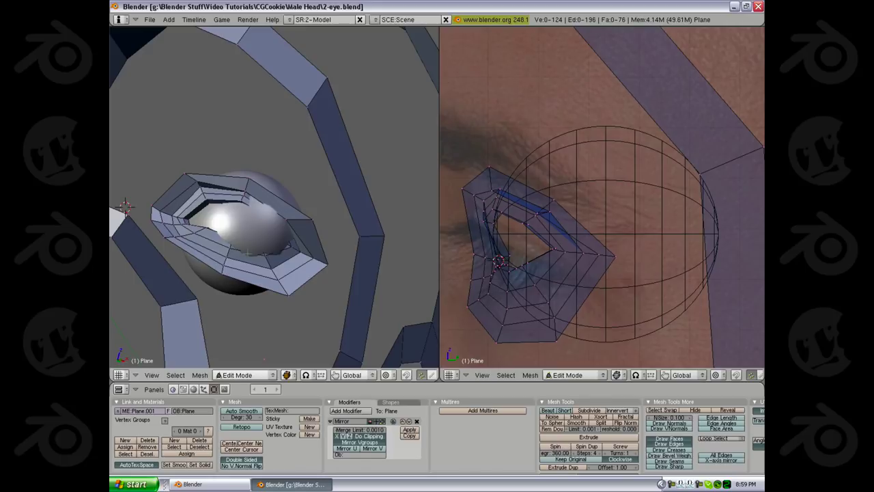
key("o")
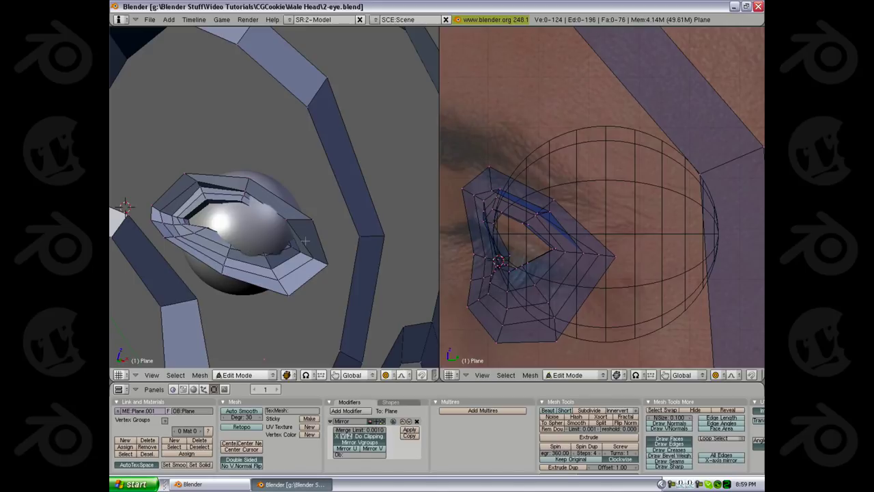
left_click(387, 374)
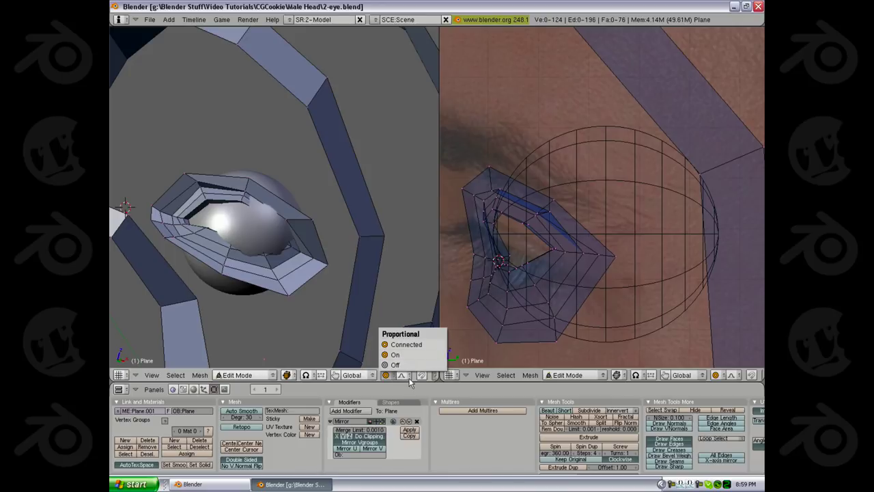
left_click(409, 377)
left_click(410, 375)
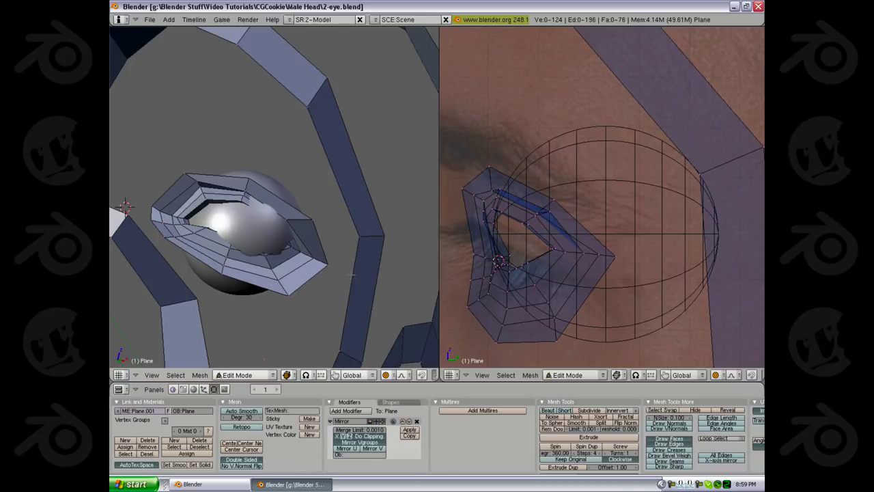
Try to move an outer eyelid vertex using proportional editing with smooth falloff at several influence radii
key("g")
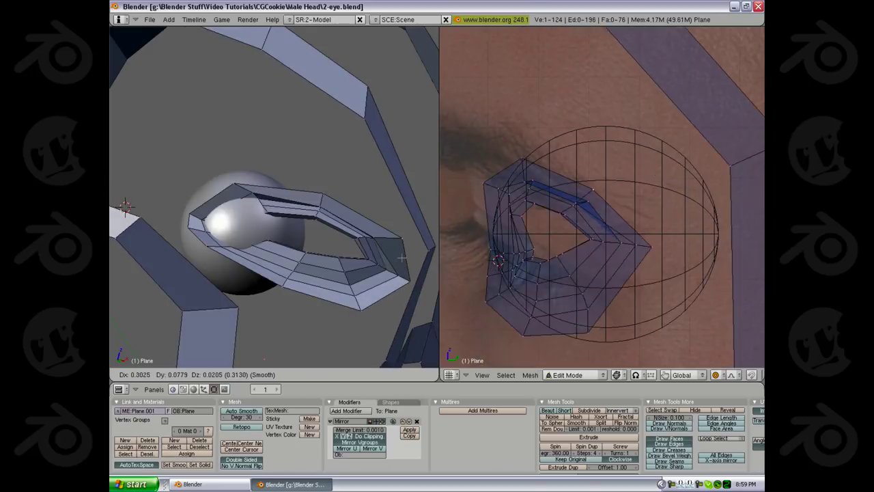
scroll(391, 244, "up", 5)
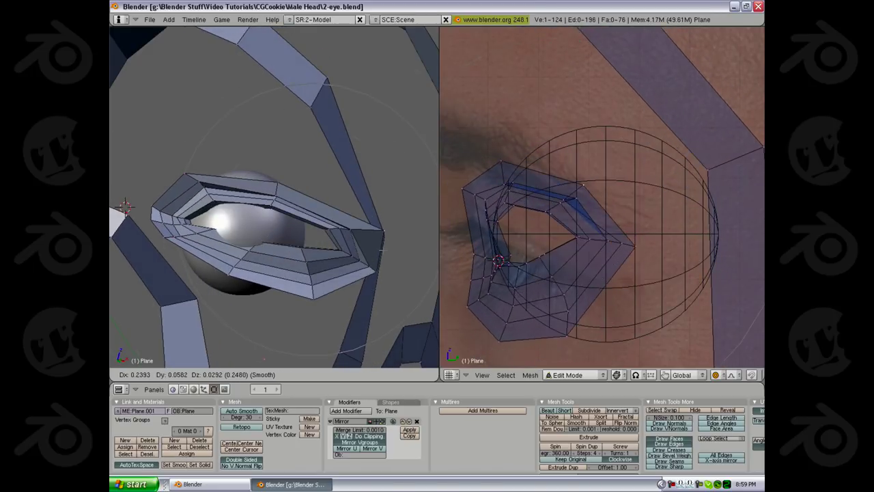
scroll(383, 250, "down", 3)
scroll(382, 250, "up", 9)
scroll(382, 250, "down", 9)
scroll(383, 250, "up", 5)
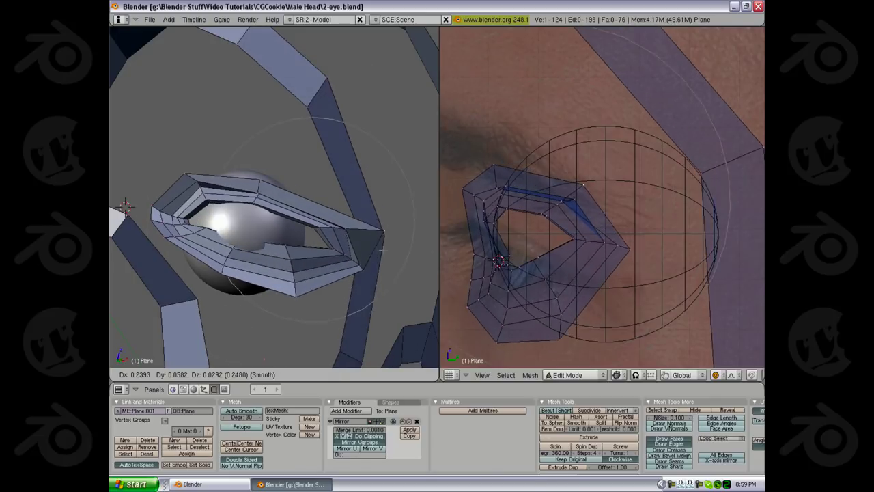
scroll(293, 236, "down", 5)
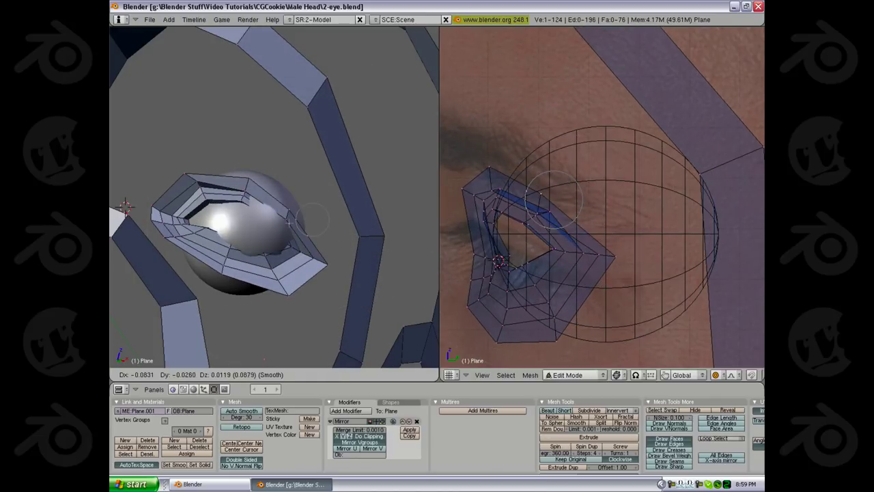
scroll(323, 239, "up", 6)
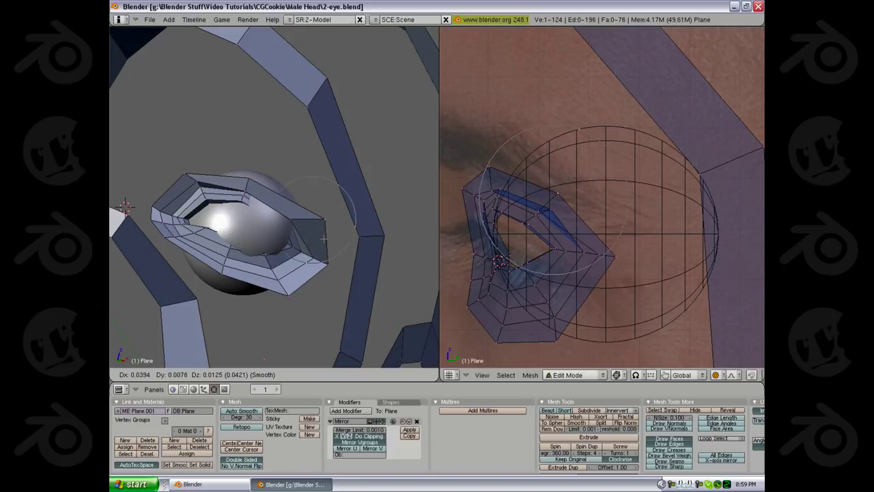
scroll(323, 238, "down", 12)
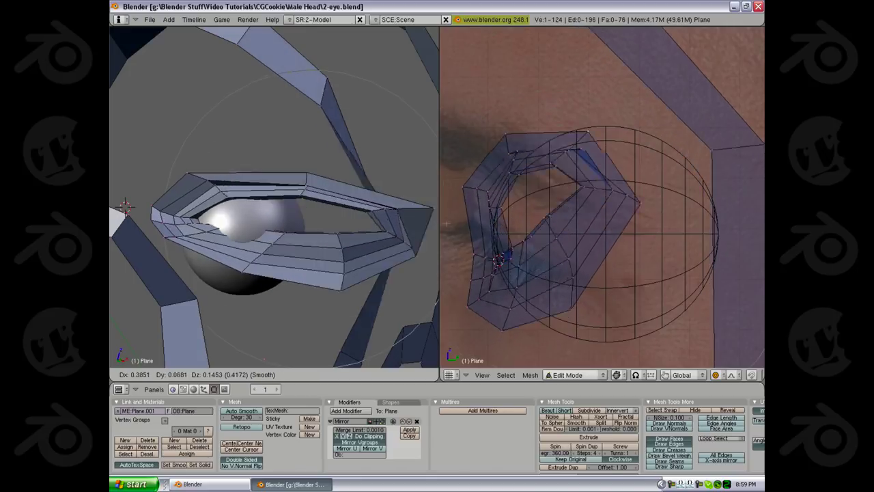
right_click(455, 398)
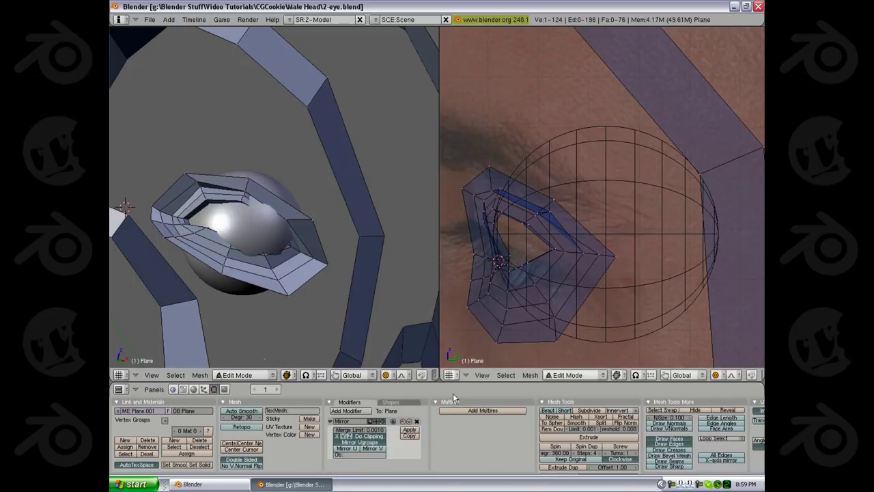
left_click(402, 375)
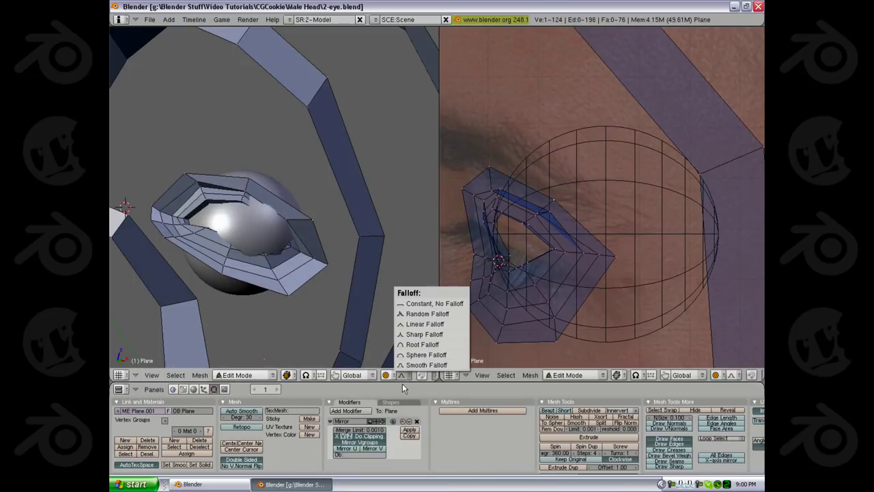
middle_click_drag(496, 234, 496, 218, "shift")
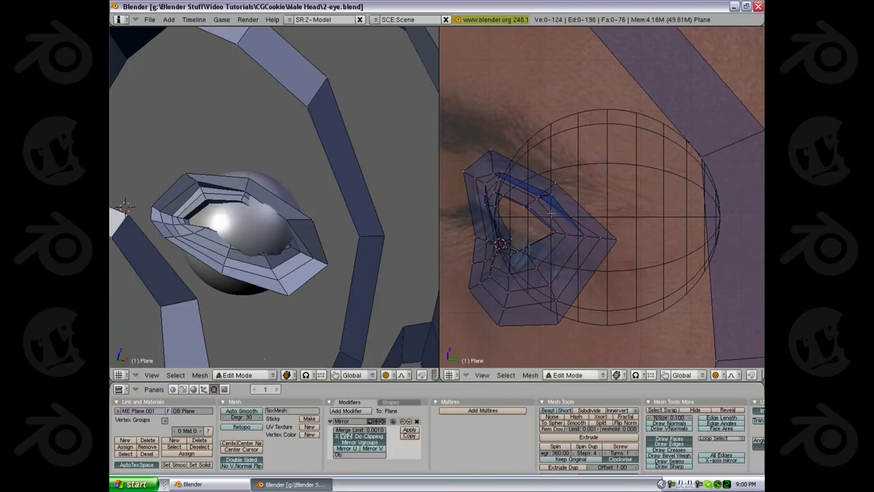
Move the outer upper-eyelid vertex about -0.035 units along global Y using proportional editing with smooth falloff
middle_click_drag(290, 224, 287, 179)
left_click(301, 216)
middle_click_drag(302, 217, 328, 198)
key("z")
key("z")
key("g")
key("y")
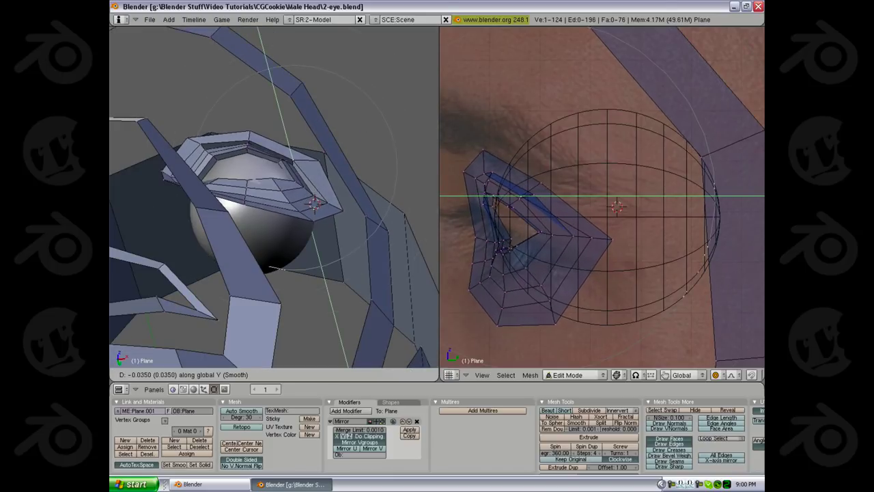
key("Return")
Select an inner-corner eyelid vertex, reposition it, and shift it about 0.0126 units along global Y with smooth proportional editing
middle_click_drag(230, 166, 183, 274)
right_click(185, 194)
key("g")
left_click(191, 198)
middle_click_drag(273, 198, 287, 205)
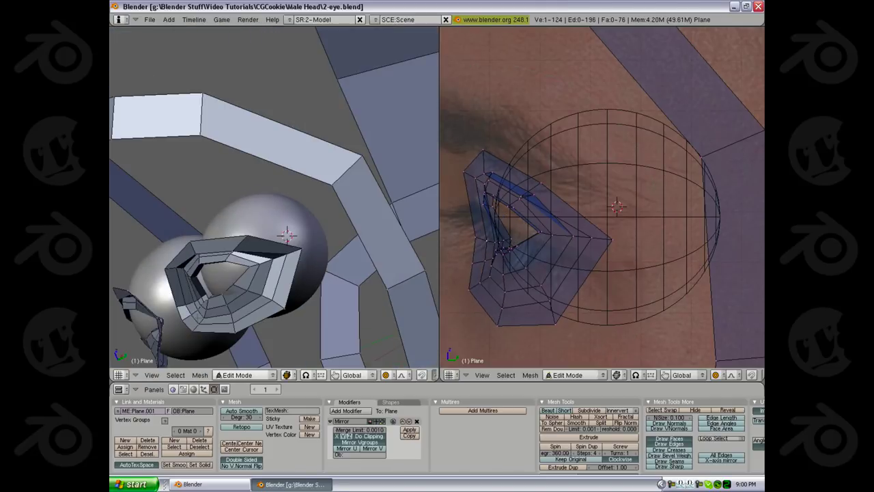
key("g")
key("y")
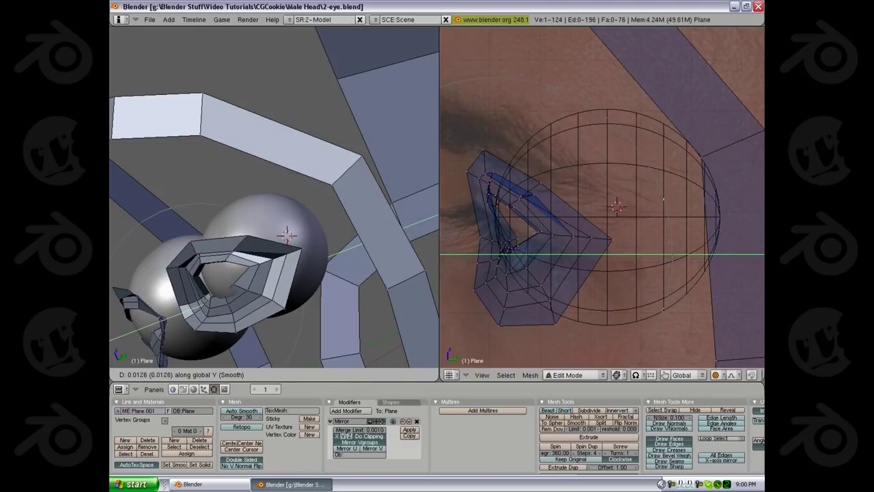
left_click(209, 300)
Adjust the eyelid rim's fit to the eyeball with proportional moves of about -0.0235 and 0.0056 units along global Y
middle_click_drag(209, 300, 333, 309)
key("g")
key("y")
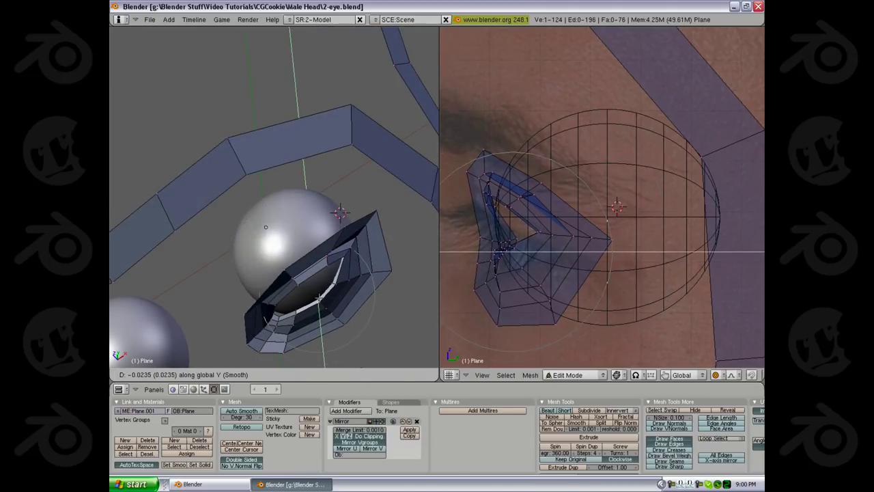
left_click(289, 305)
middle_click_drag(286, 293, 198, 196)
key("g")
key("y")
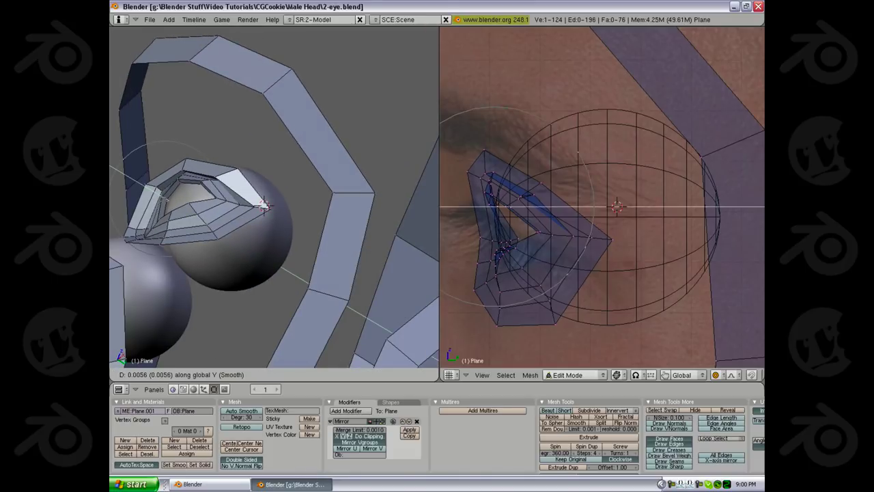
key("Return")
Move the outer corner of the eyelid opening along global Y and reposition it in the side view with proportional editing
middle_click_drag(314, 226, 346, 232)
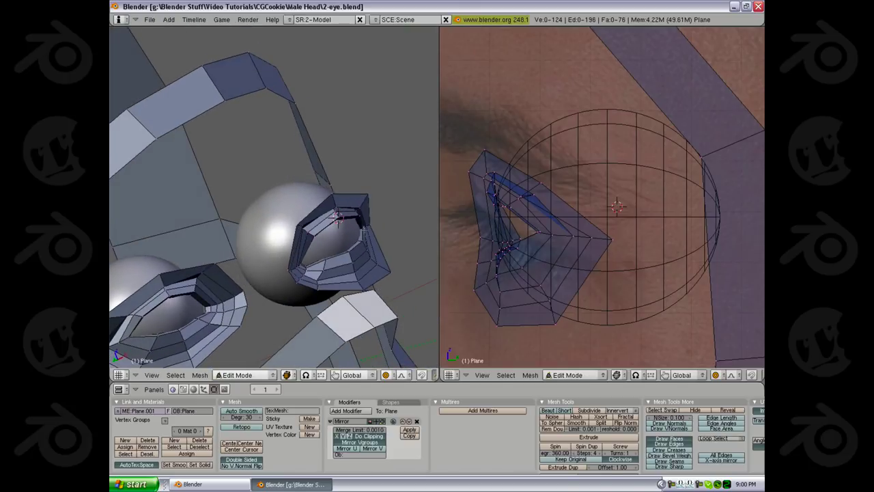
key("g")
key("y")
key("Return")
key("g")
left_click(544, 253)
Shift the outer eyelid area along global X and fine-tune its placement against the eyeball in the side view
middle_click_drag(400, 242, 324, 236)
key("g")
key("x")
left_click(327, 236)
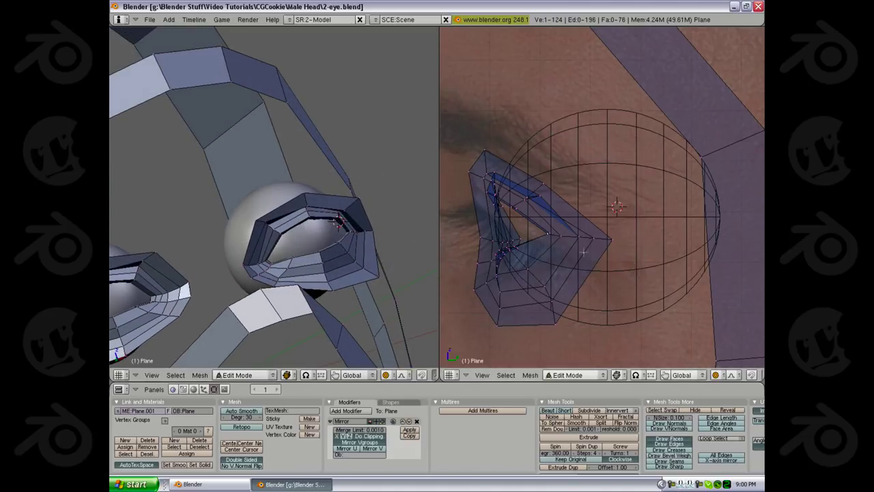
key("g")
left_click(544, 240)
Leave Edit Mode, deselect everything, and check the shaded eyelids and eyeballs against the front reference photo
key("Tab")
middle_click_drag(321, 247, 289, 208)
key("a")
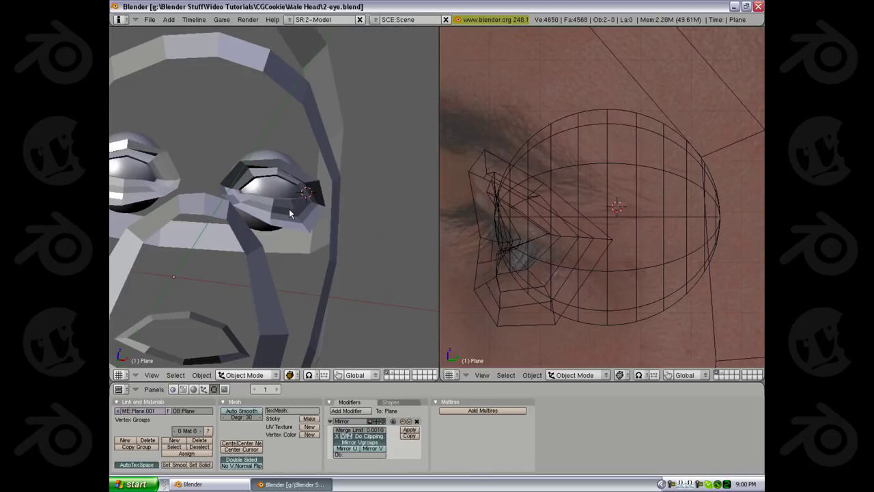
scroll(288, 208, "down", 3)
key("KP_1")
scroll(321, 219, "up", 5)
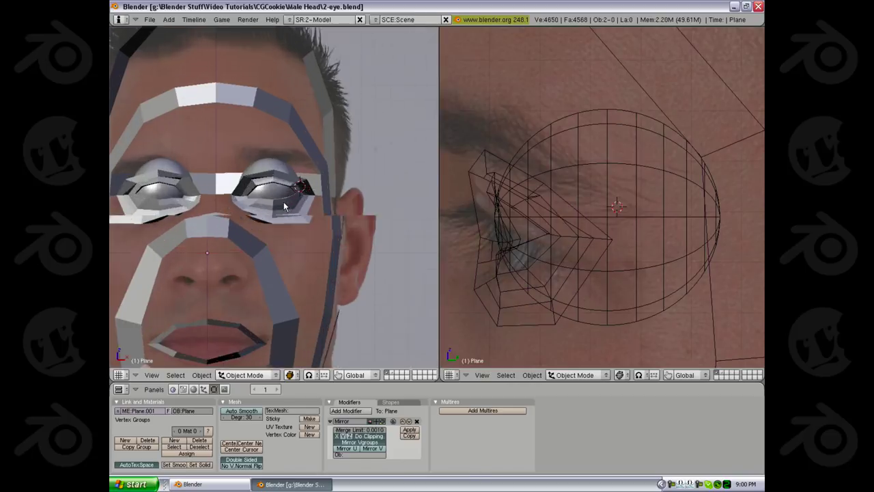
key("z")
key("z")
scroll(314, 215, "down", 4)
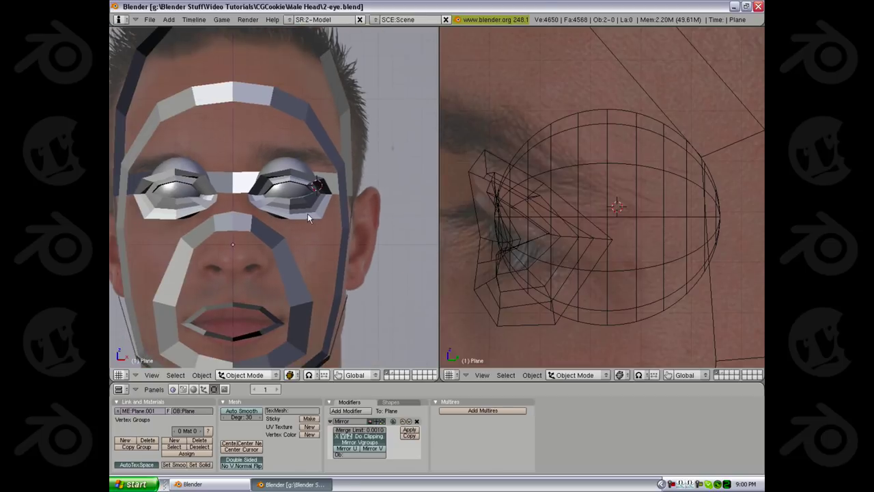
Reset the 3D cursor to the origin, select the face mesh, and display the side view of the head shaded
key("shift+c")
scroll(283, 220, "up", 2)
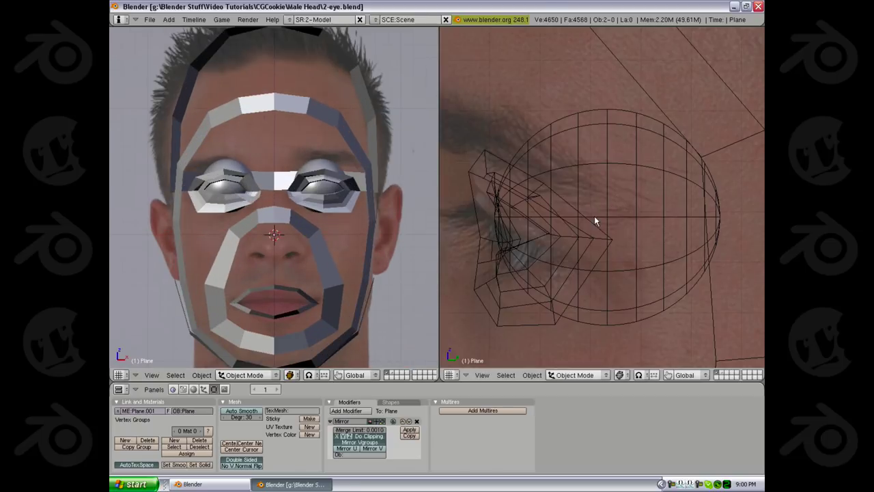
scroll(593, 209, "down", 3)
right_click(562, 205)
key("z")
scroll(581, 229, "down", 2)
middle_click_drag(580, 230, 596, 212, "shift")
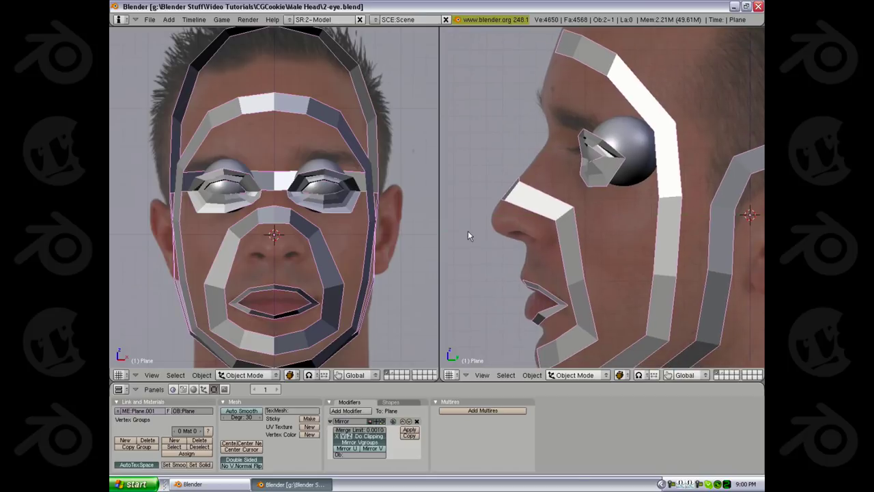